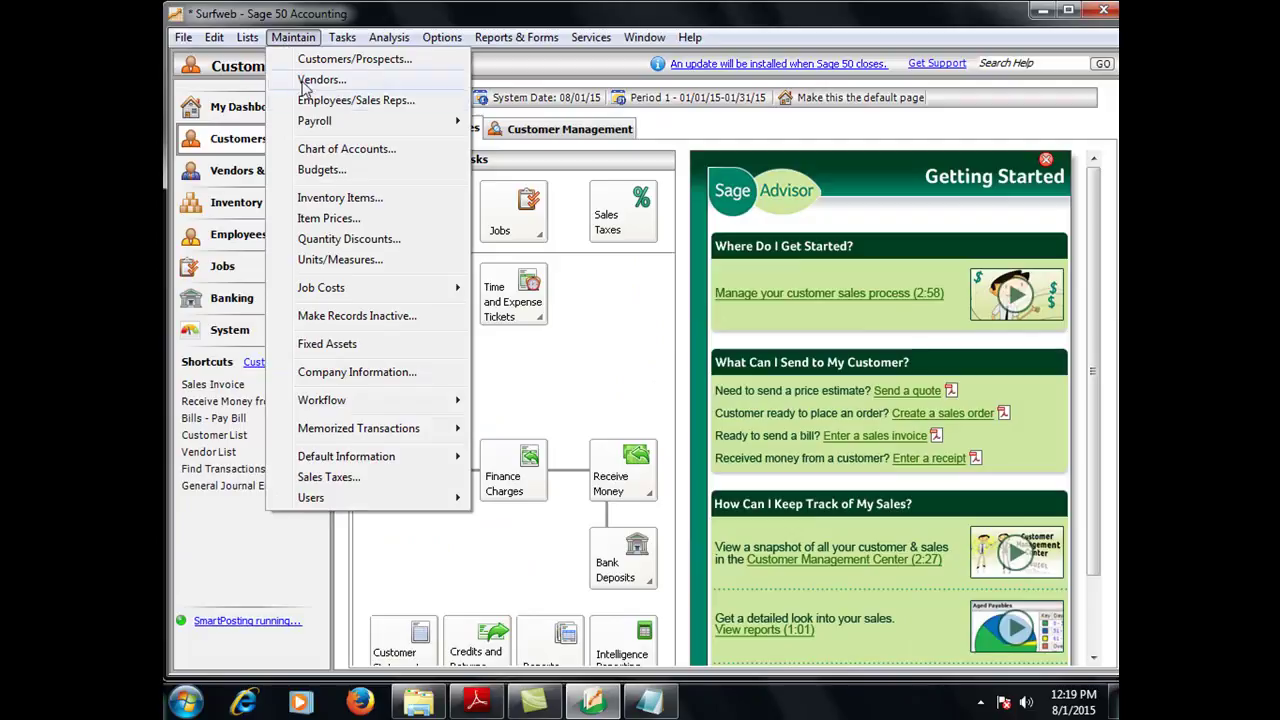
Open Maintain Chart of Accounts and move its window slightly lower on the screen
click(320, 152)
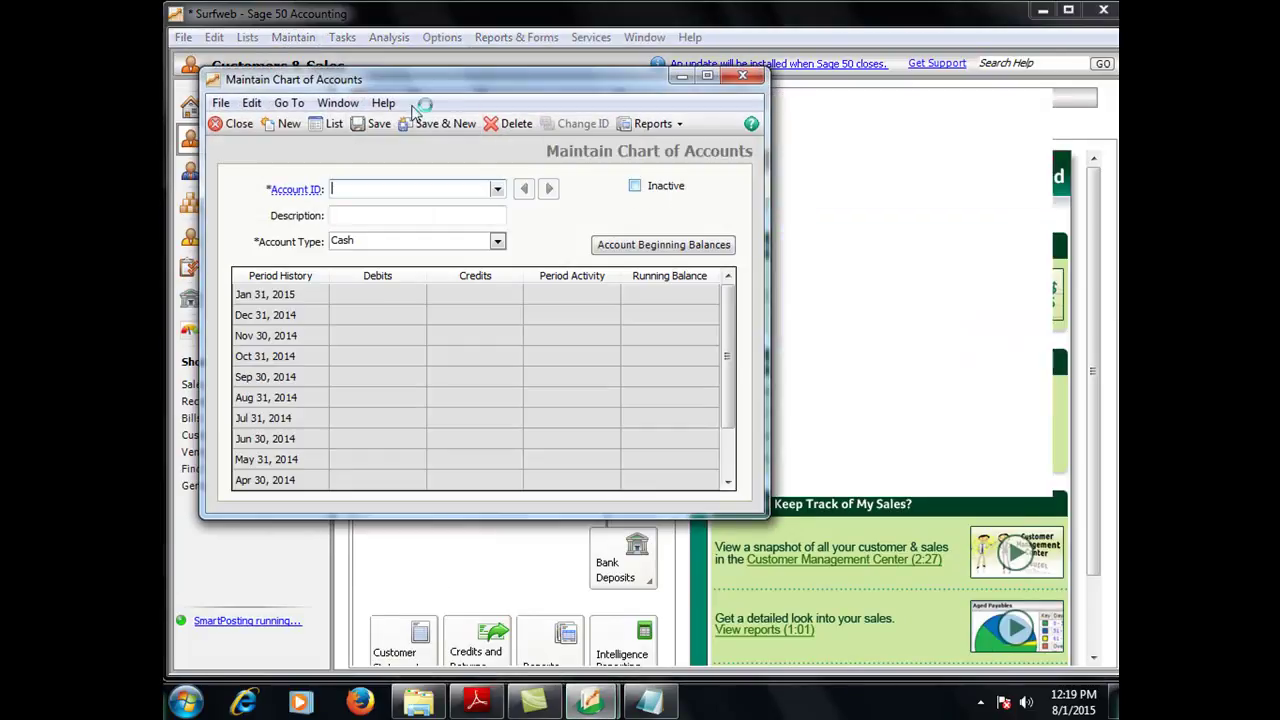
right_click(379, 86)
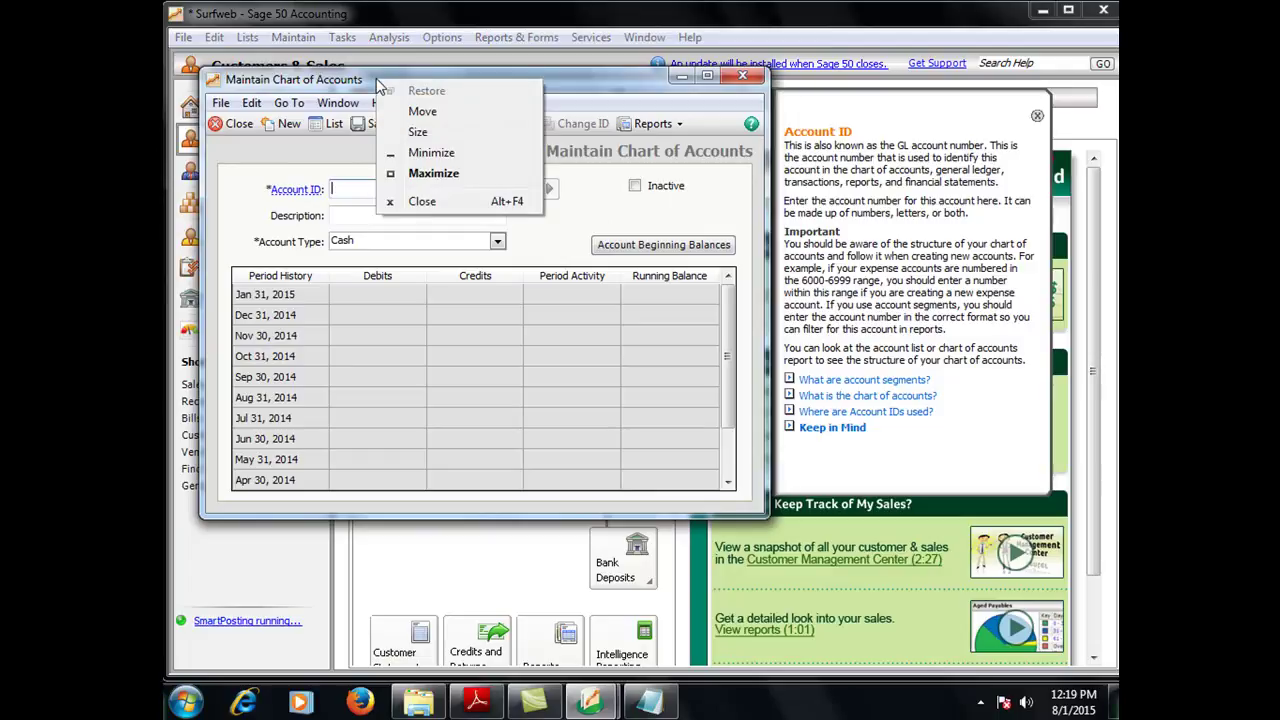
click(379, 86)
drag(379, 86, 375, 133)
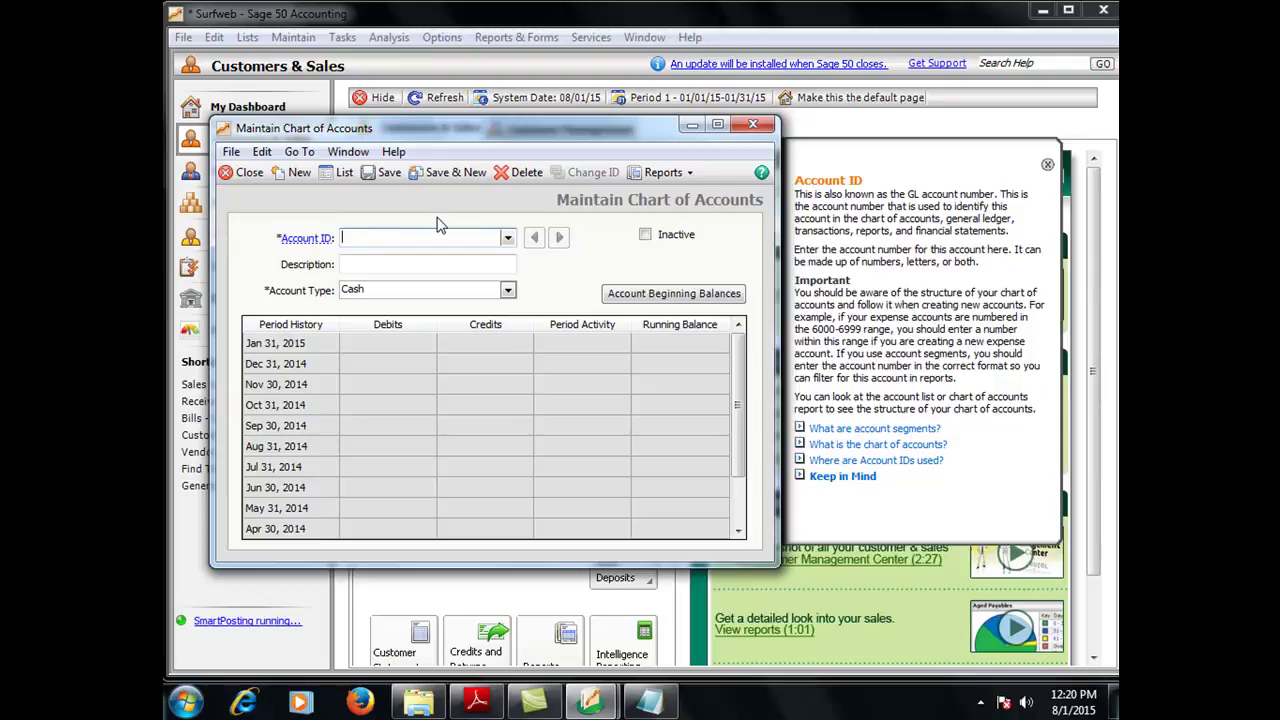
Switch to the chart list in Notepad to review account IDs, descriptions and types, and return to Maintain Chart of Accounts in Sage 50
click(648, 700)
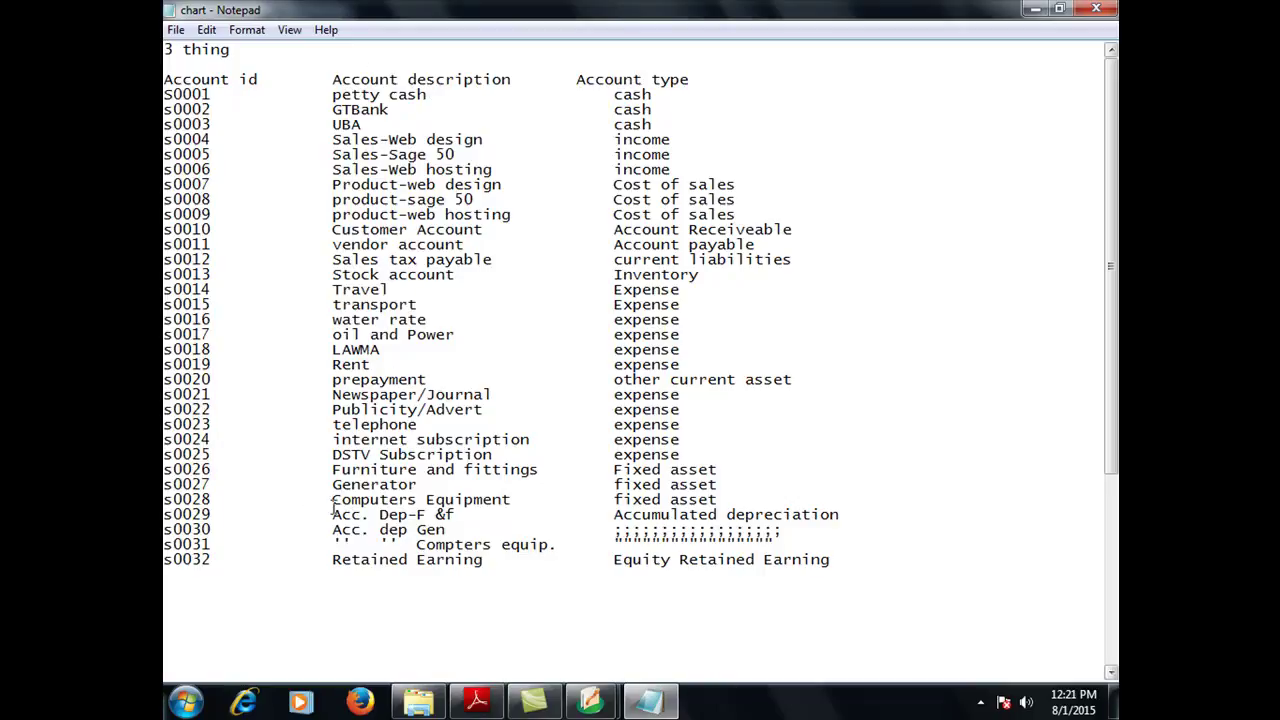
mouse_move(590, 702)
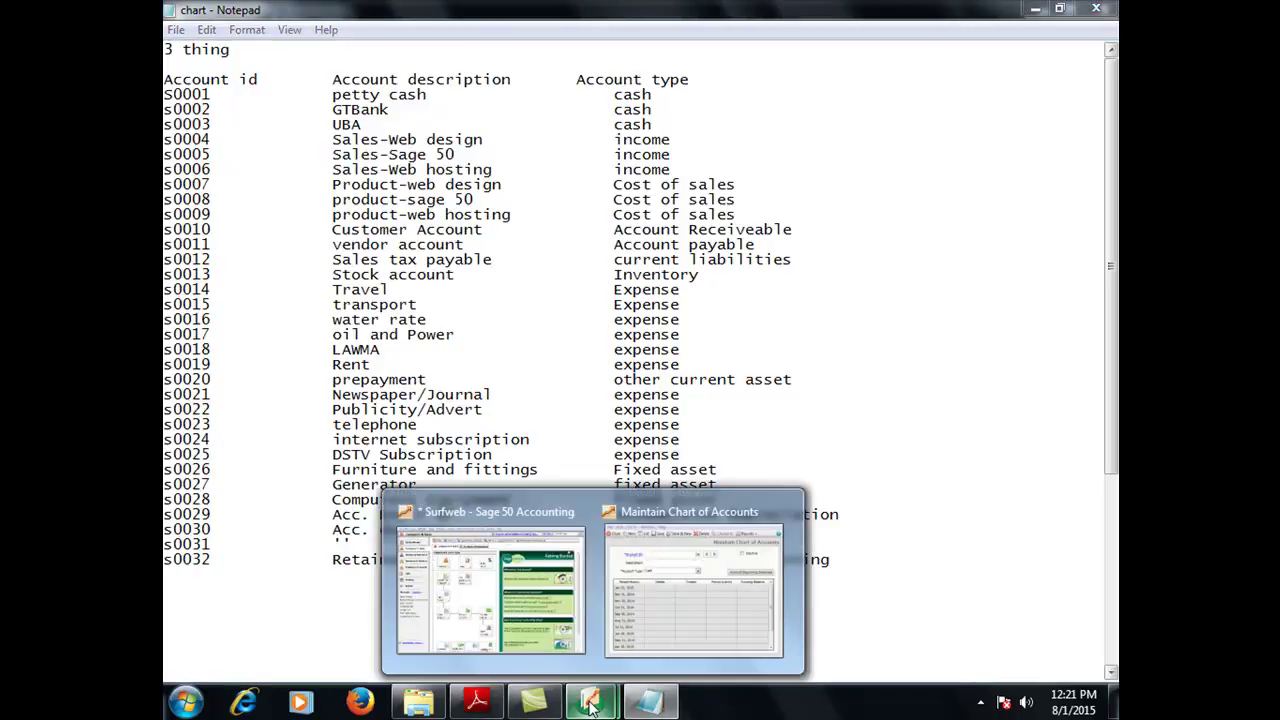
click(619, 600)
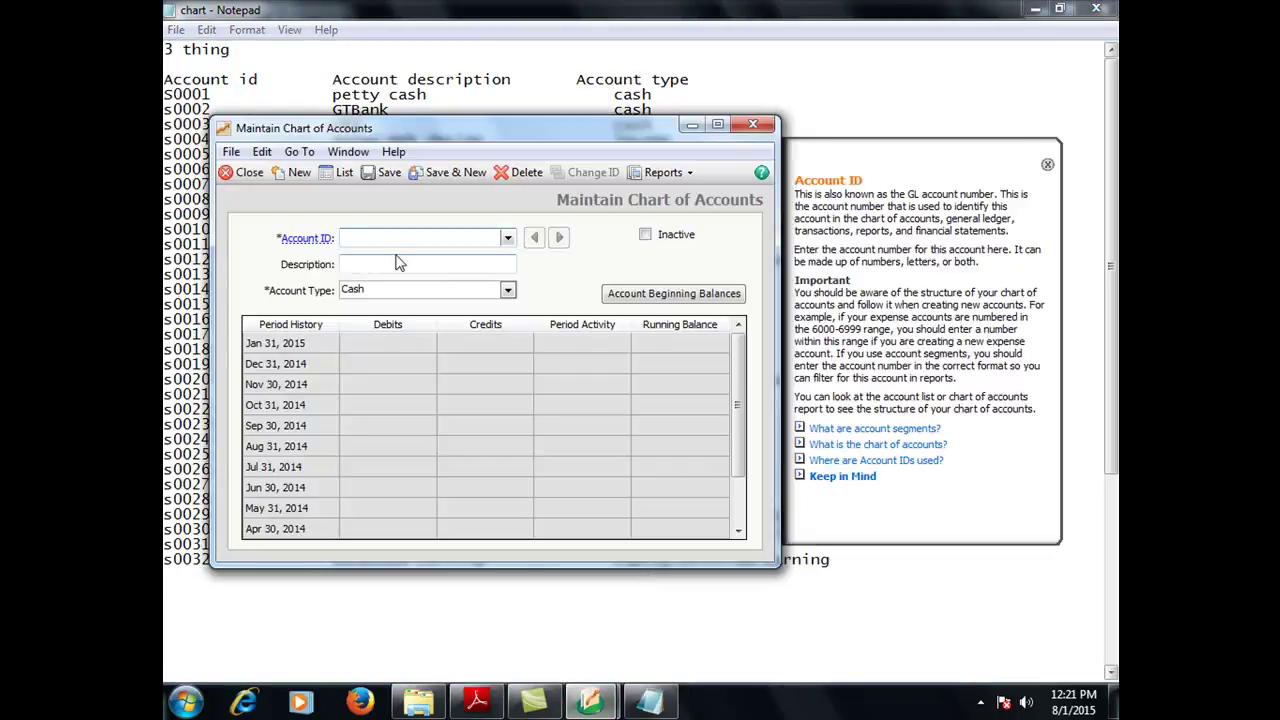
Examine the description field and browse the available account types without choosing a different one
click(391, 265)
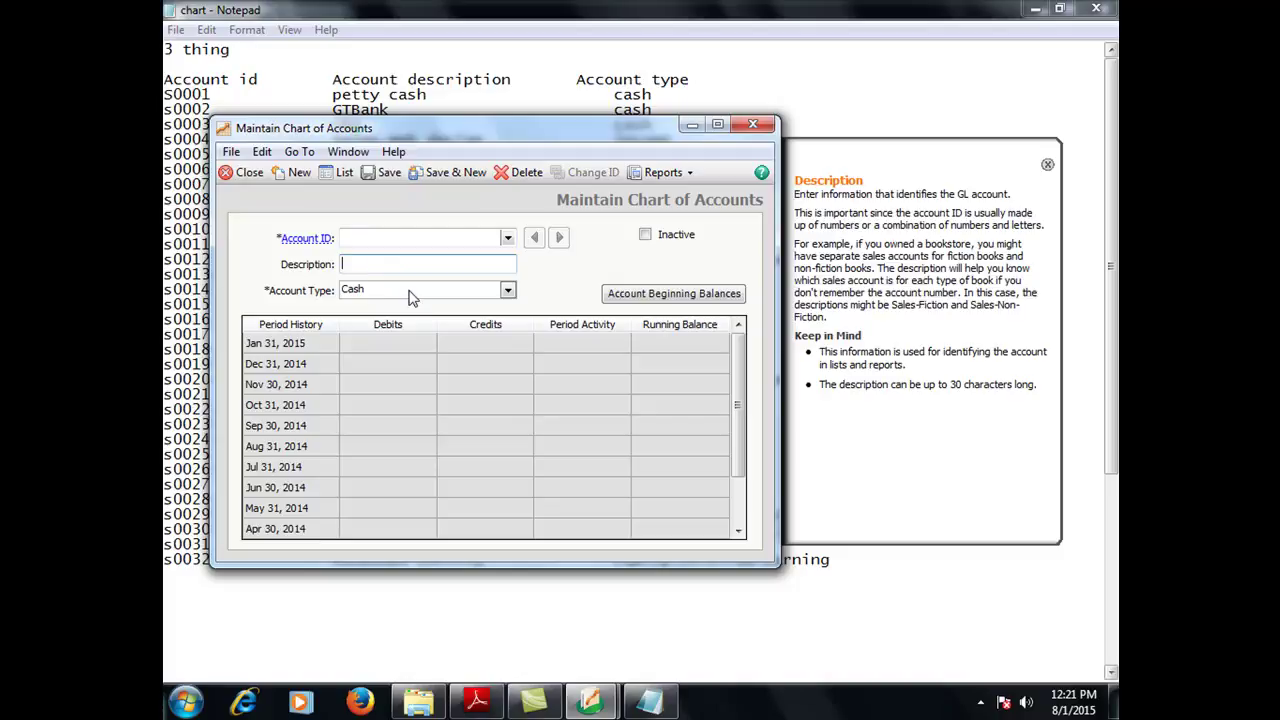
click(410, 291)
drag(509, 378, 510, 378)
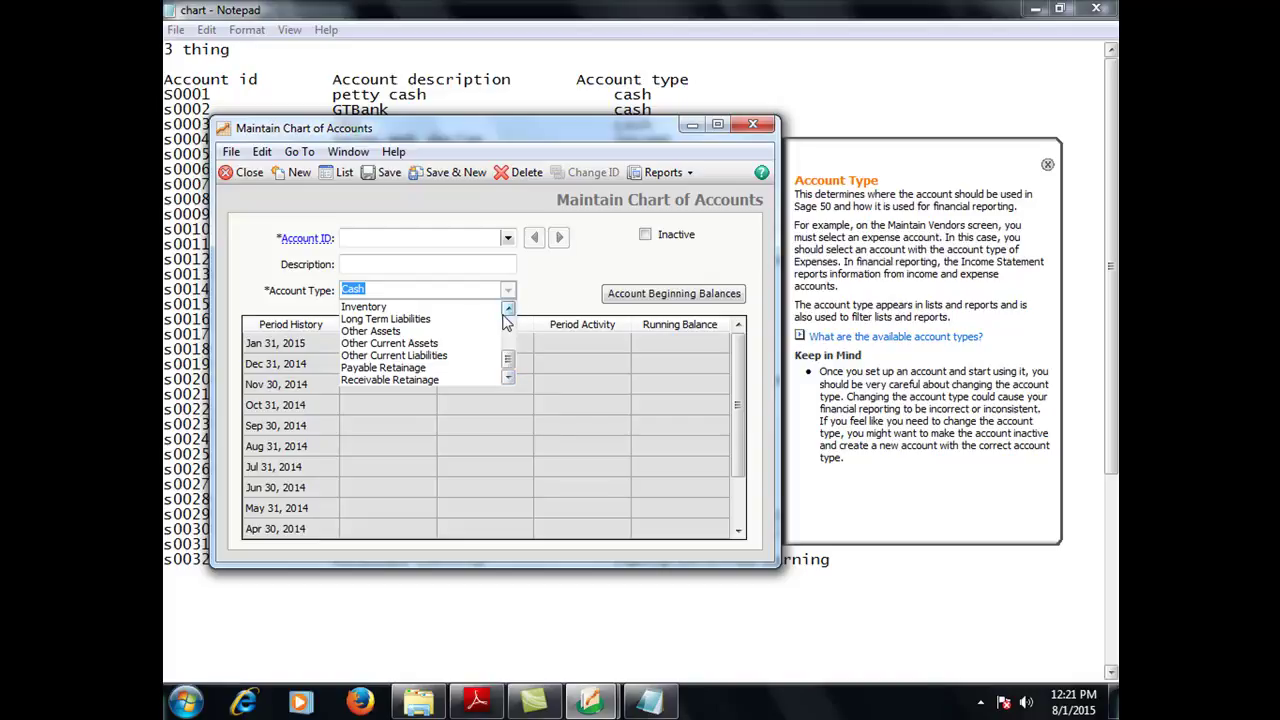
drag(510, 309, 512, 310)
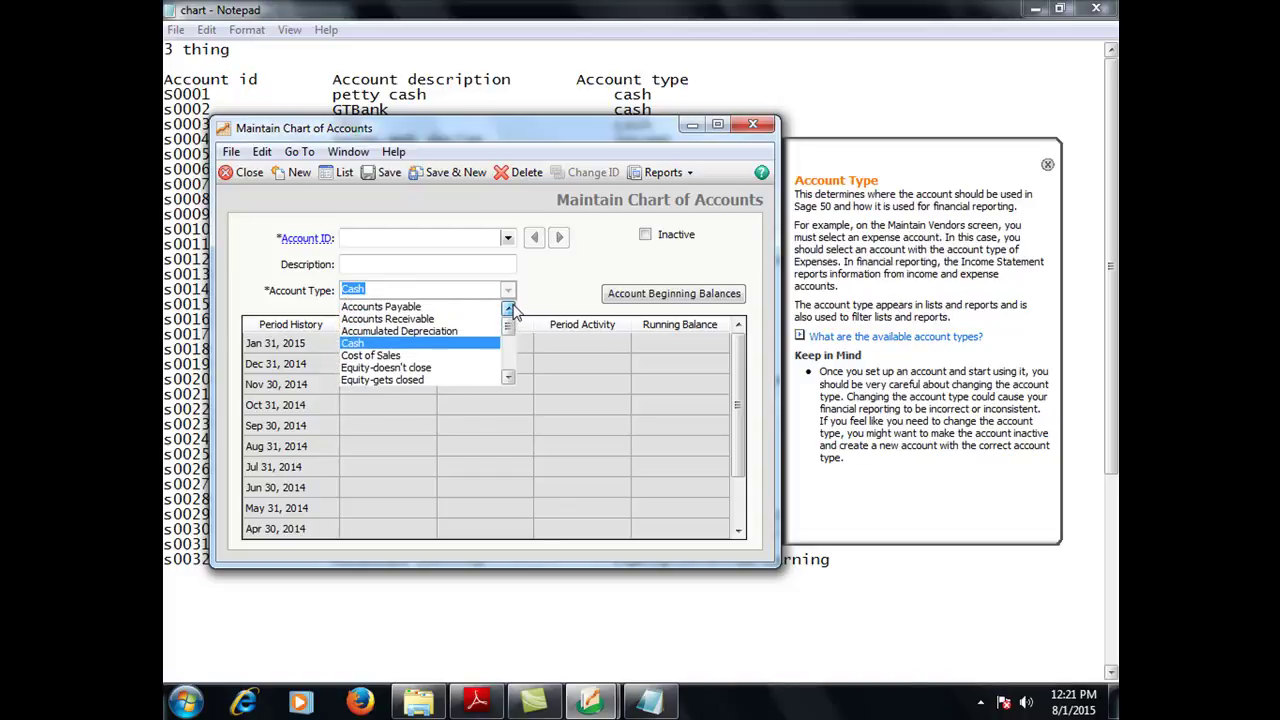
click(509, 378)
click(509, 378)
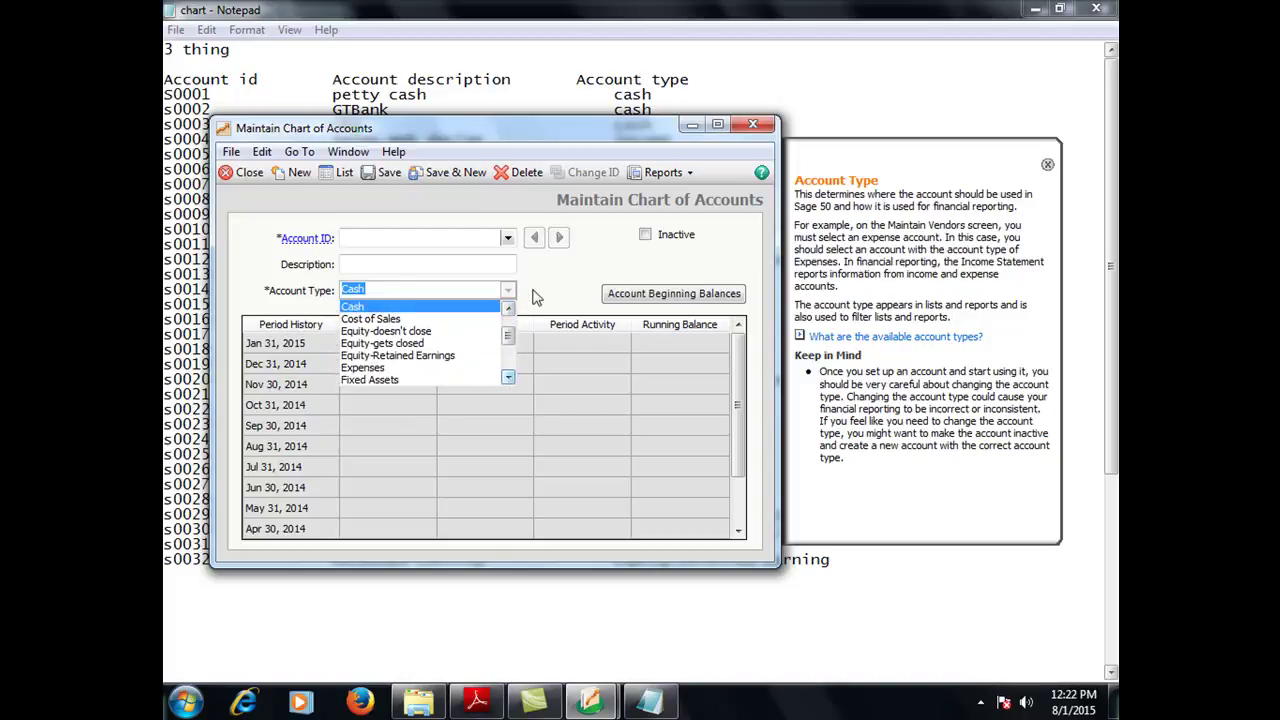
drag(510, 311, 511, 314)
click(509, 311)
click(509, 311)
key(Escape)
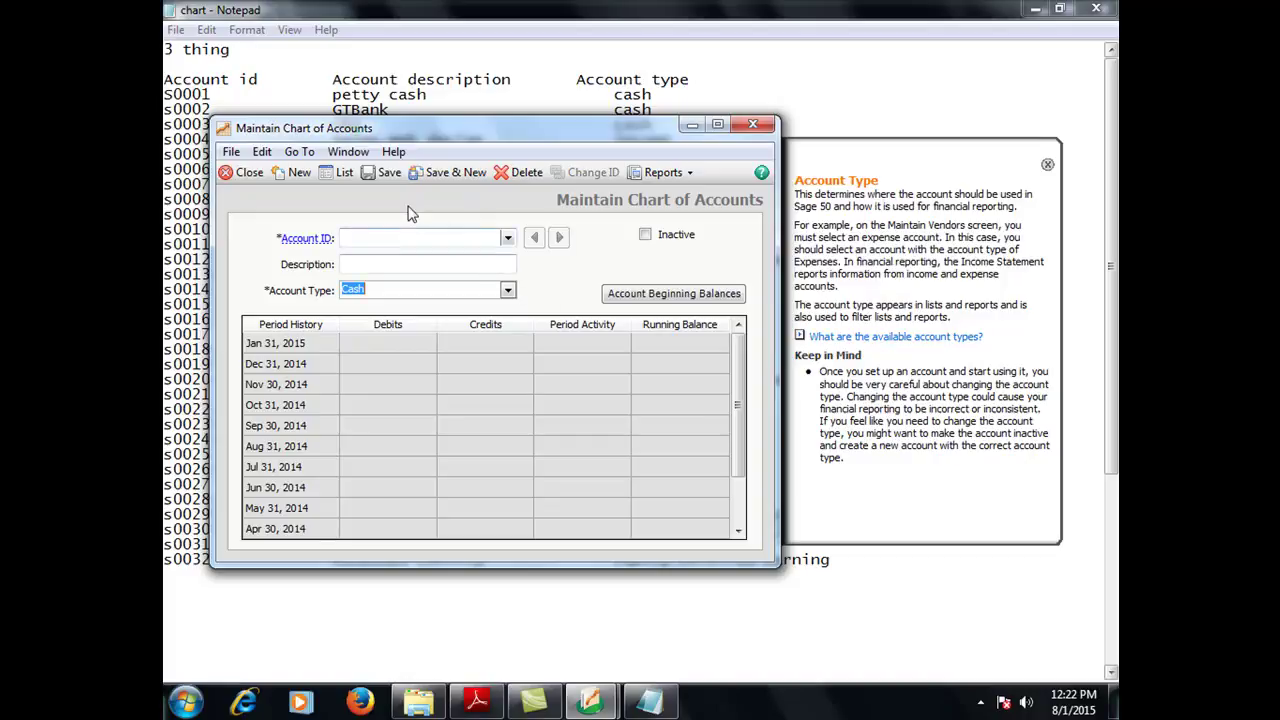
Move the Maintain Chart of Accounts window aside so the Notepad list's account ID column stays uncovered
click(409, 240)
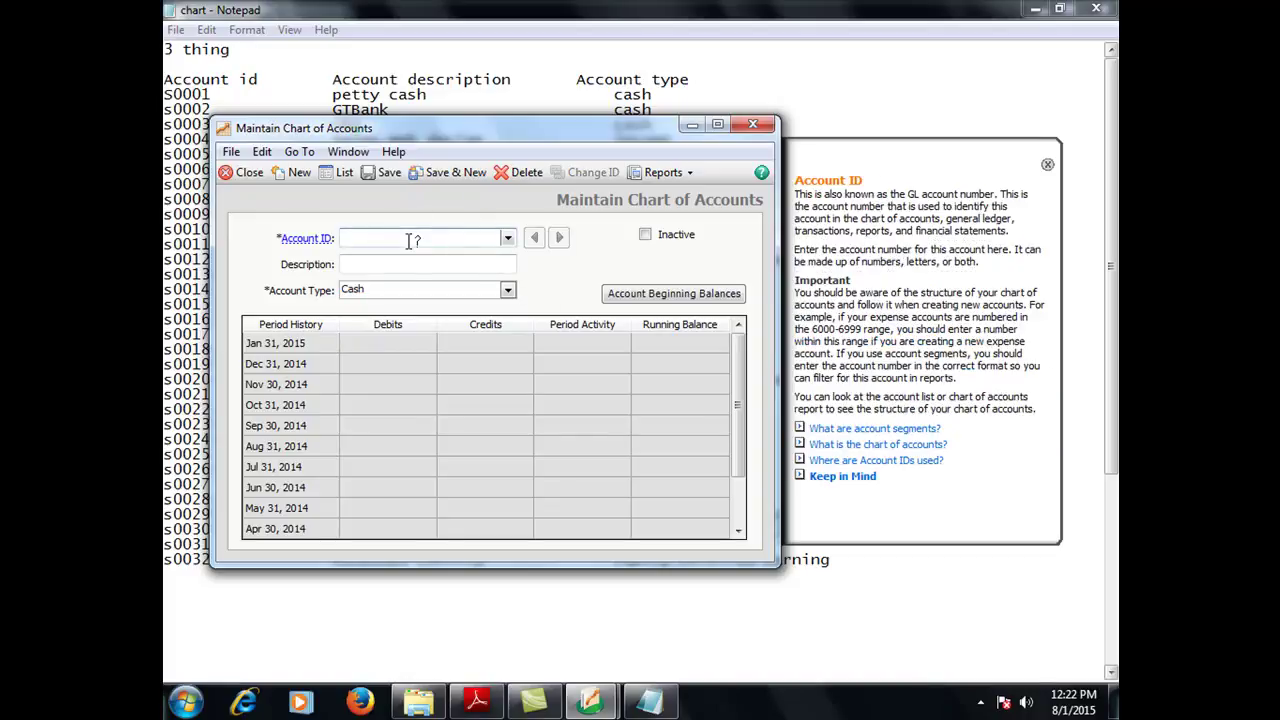
right_click(398, 135)
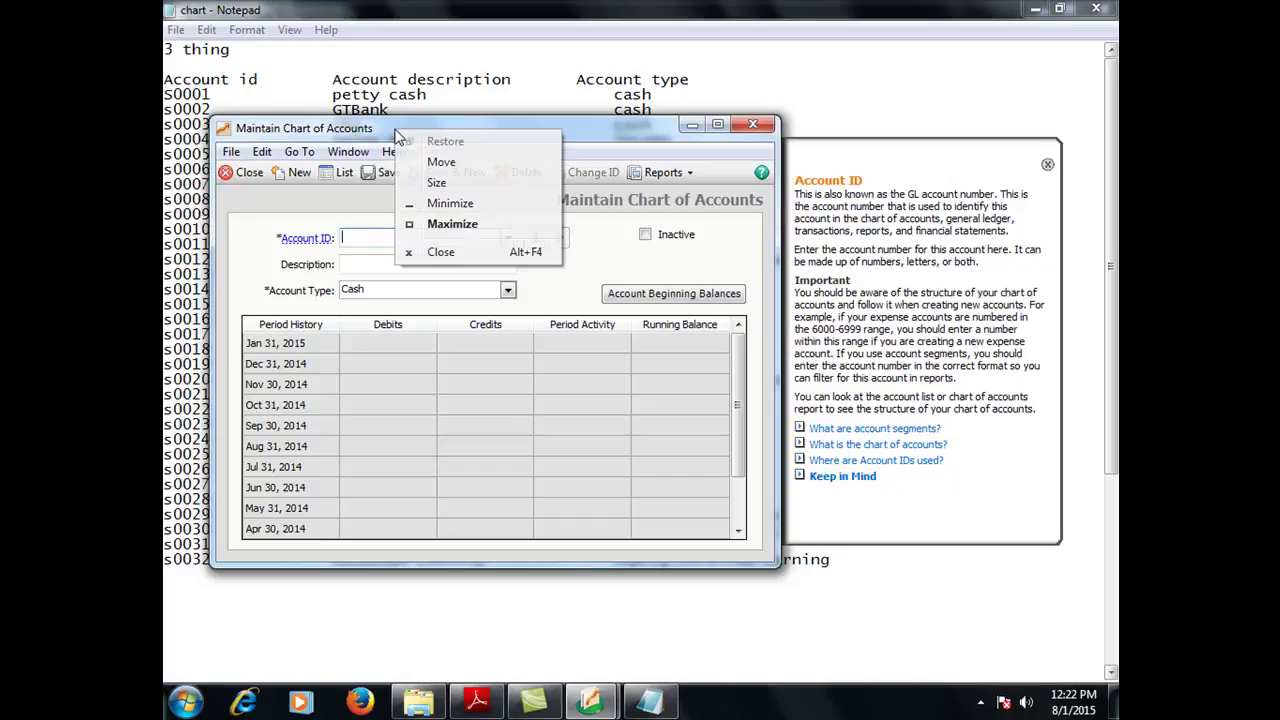
click(398, 135)
drag(385, 130, 446, 167)
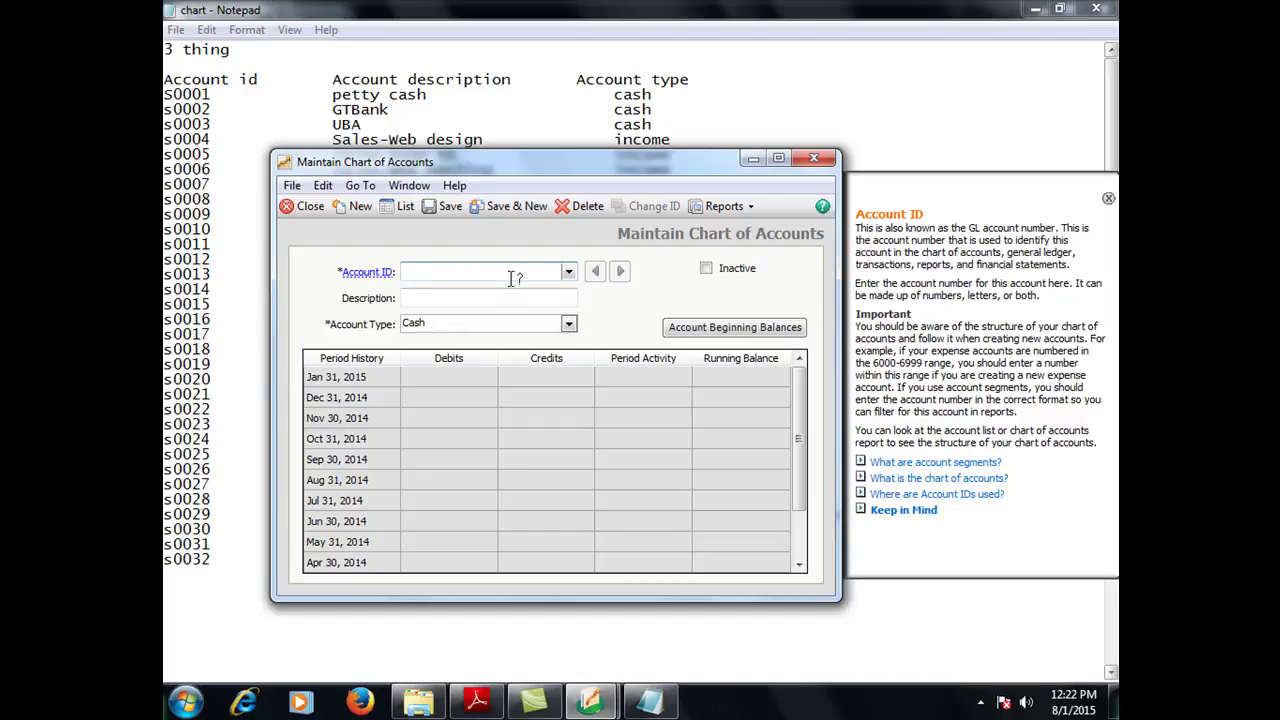
text(s)
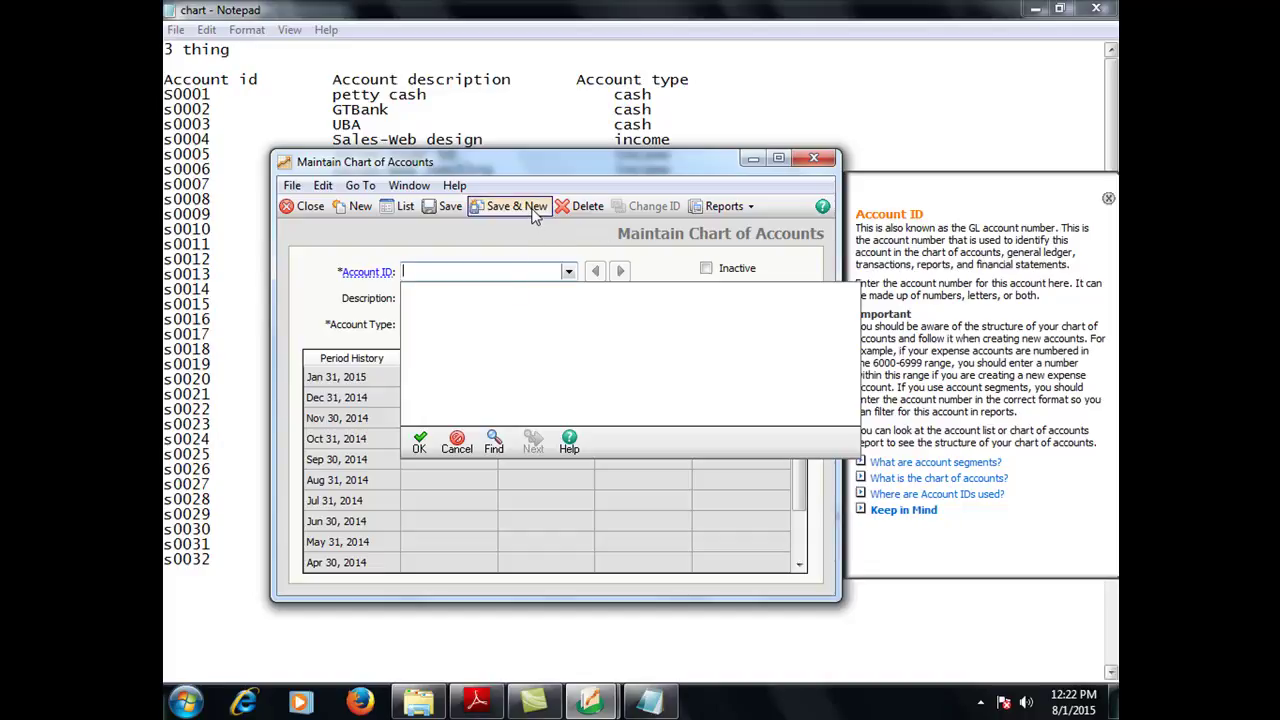
text(s)
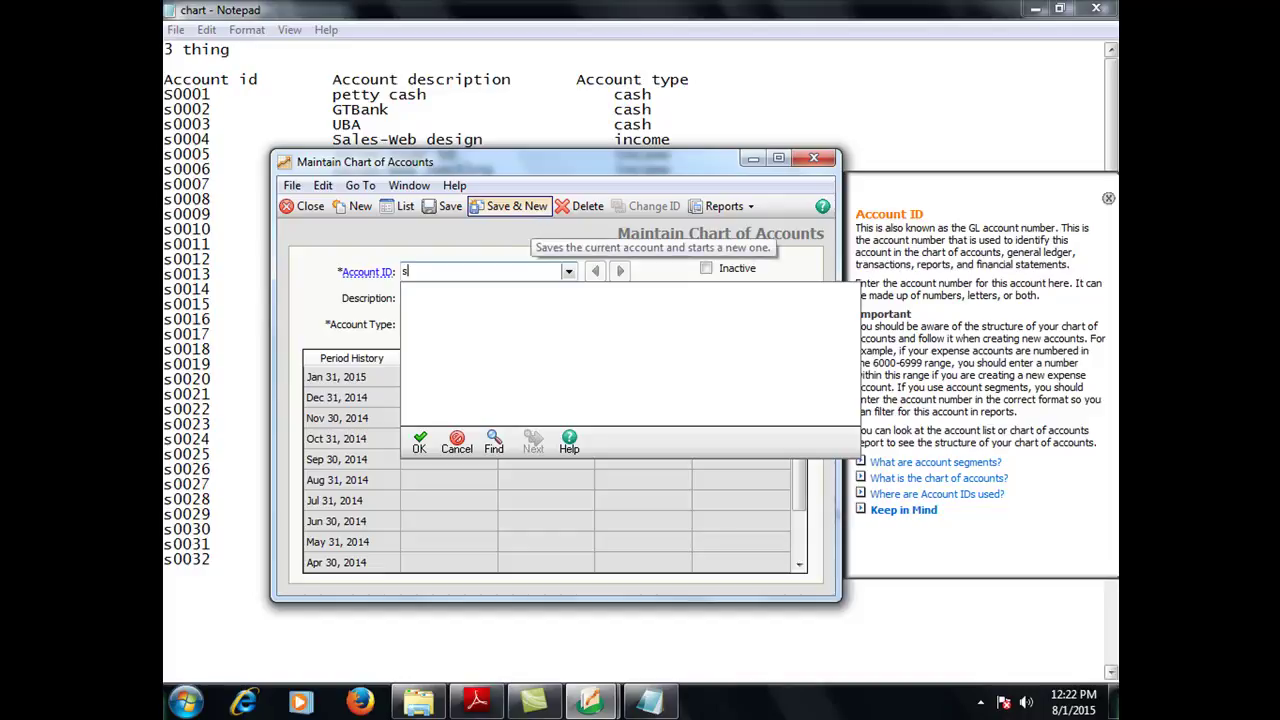
text(001)
key(BackSpace)
key(BackSpace)
key(BackSpace)
key(BackSpace)
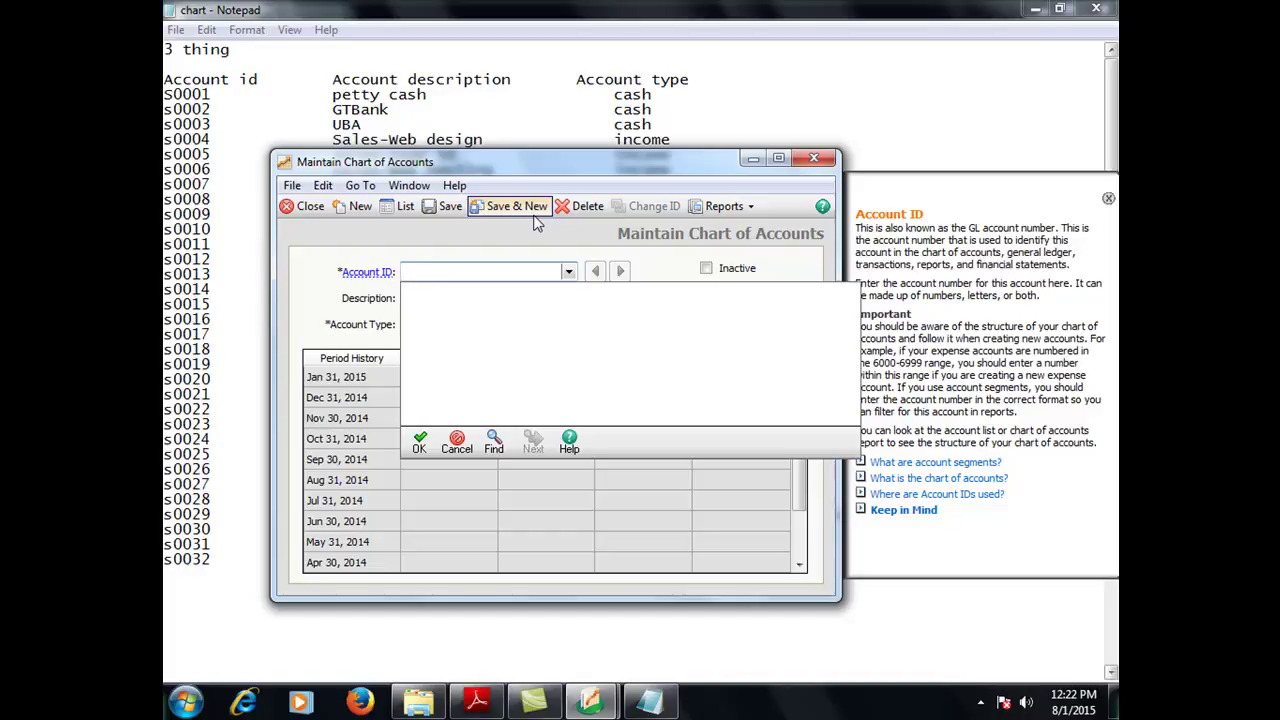
Create Cash account S0001 with the description PETTY CASH, save it and start a new account
text(S0001)
key(Tab)
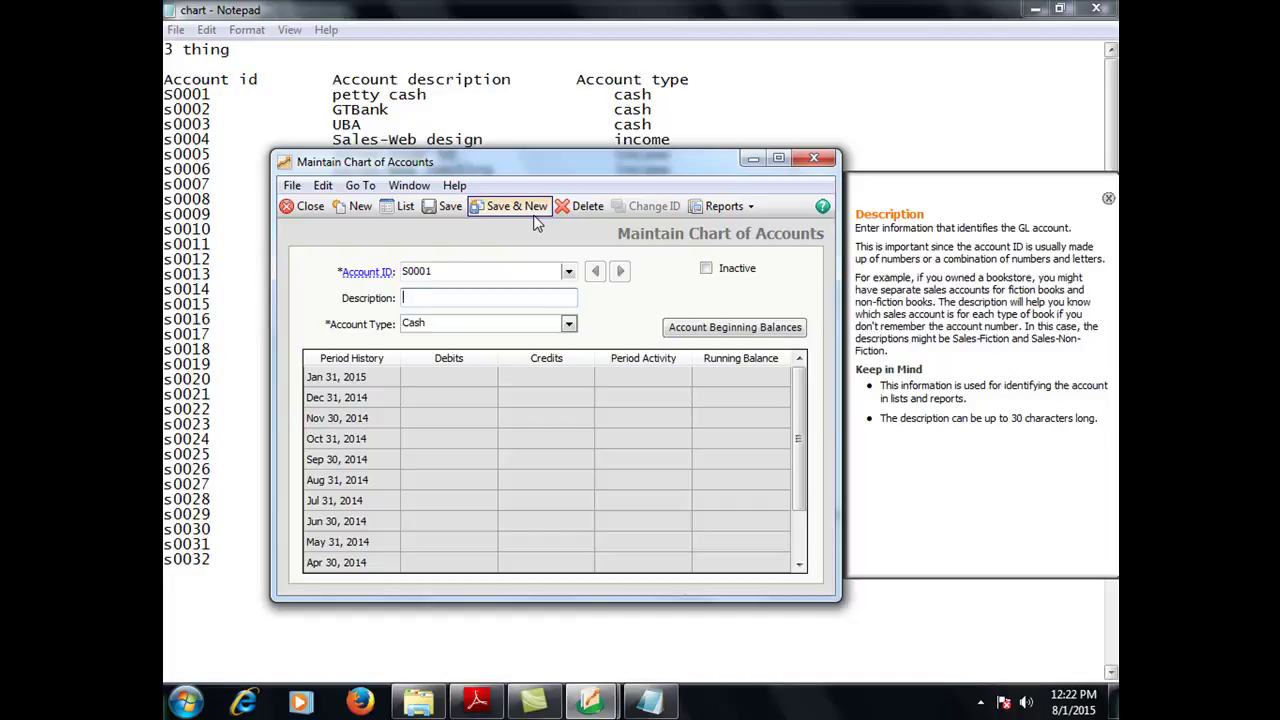
text(PETTY CASH)
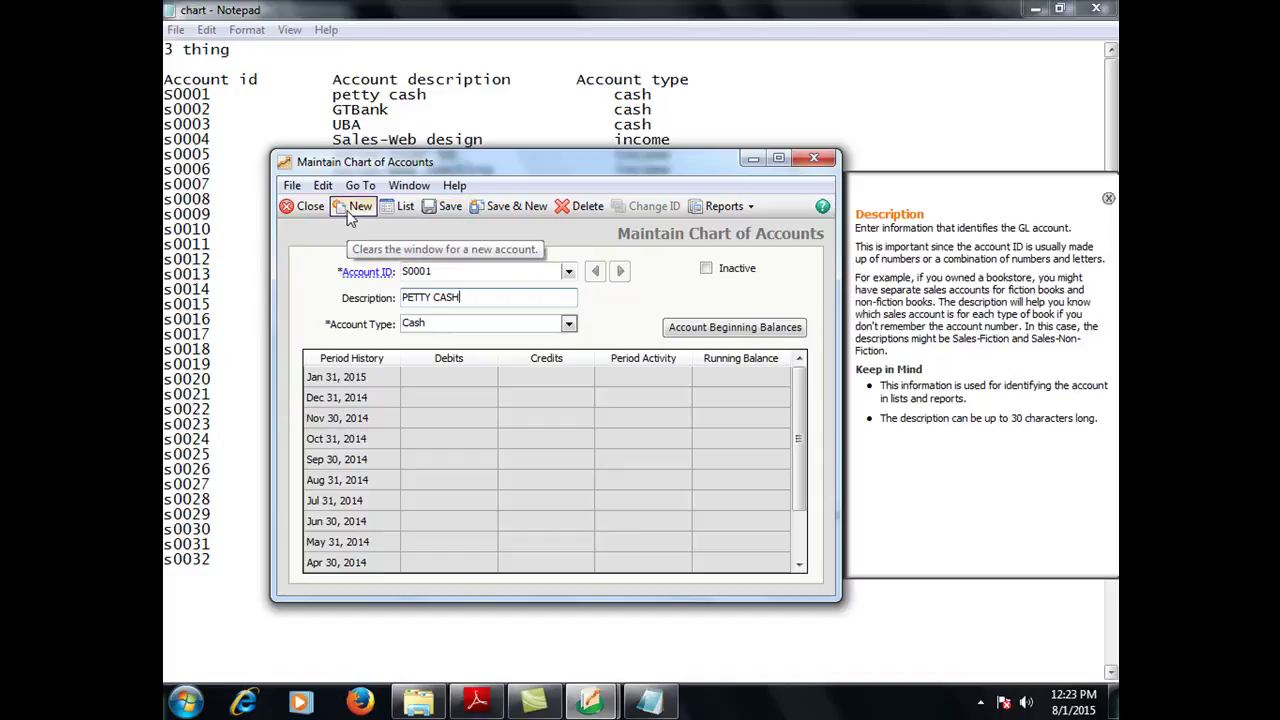
click(503, 208)
Create Cash account S0002 with the description GTBANK CURRENT, save it and start a new account
text(S0002)
key(Tab)
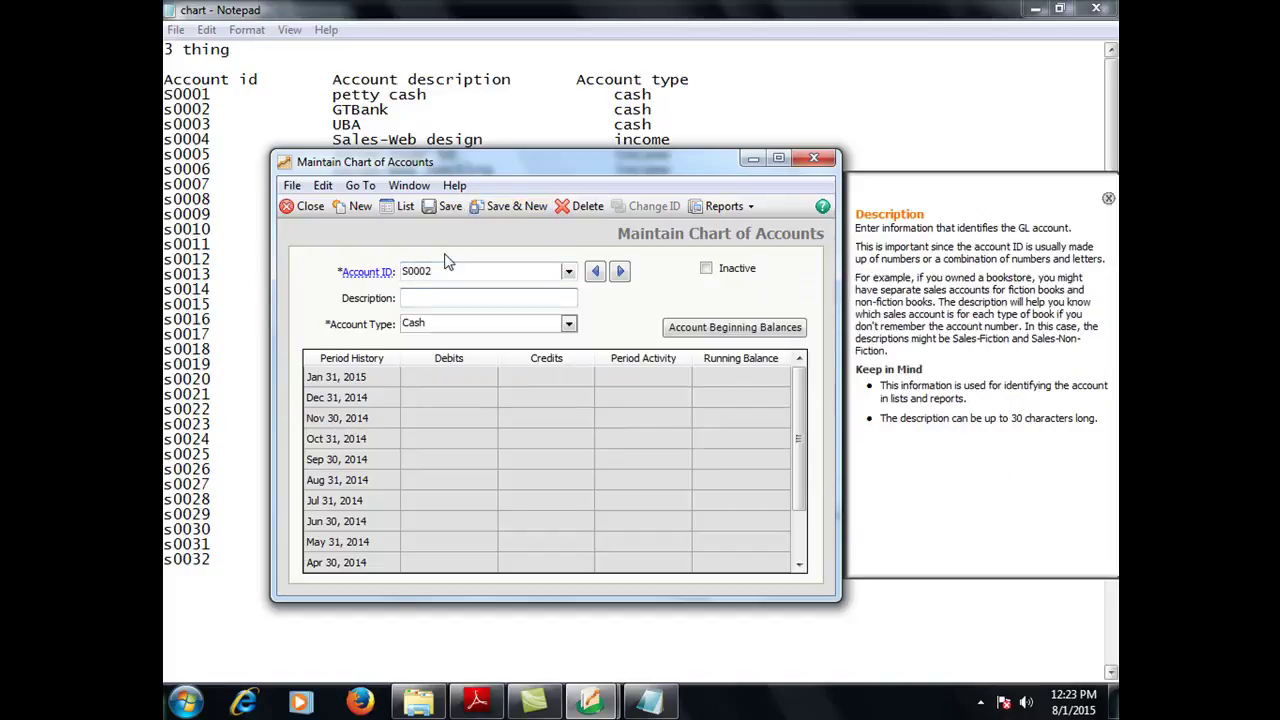
text(GTBANK CURRENT)
key(Tab)
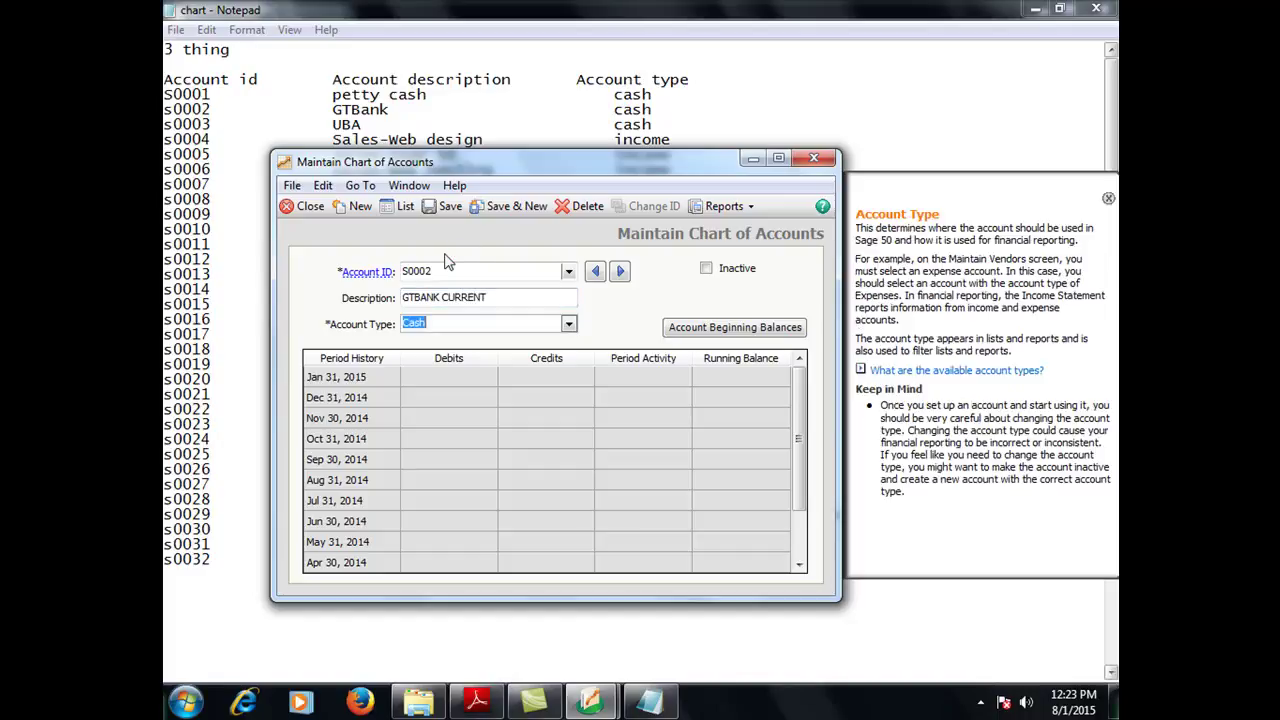
click(508, 208)
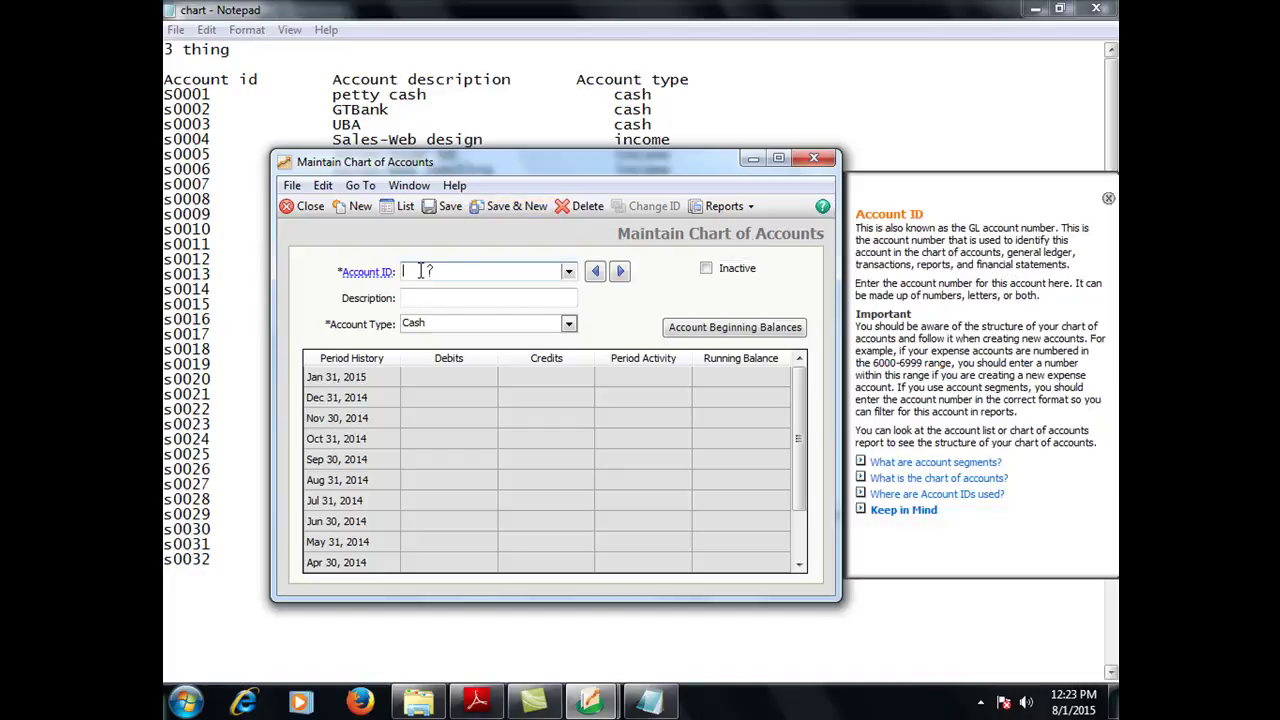
Create Cash account S0003 with the description UBA CORPORATE, save it and start a new account
text(S0003)
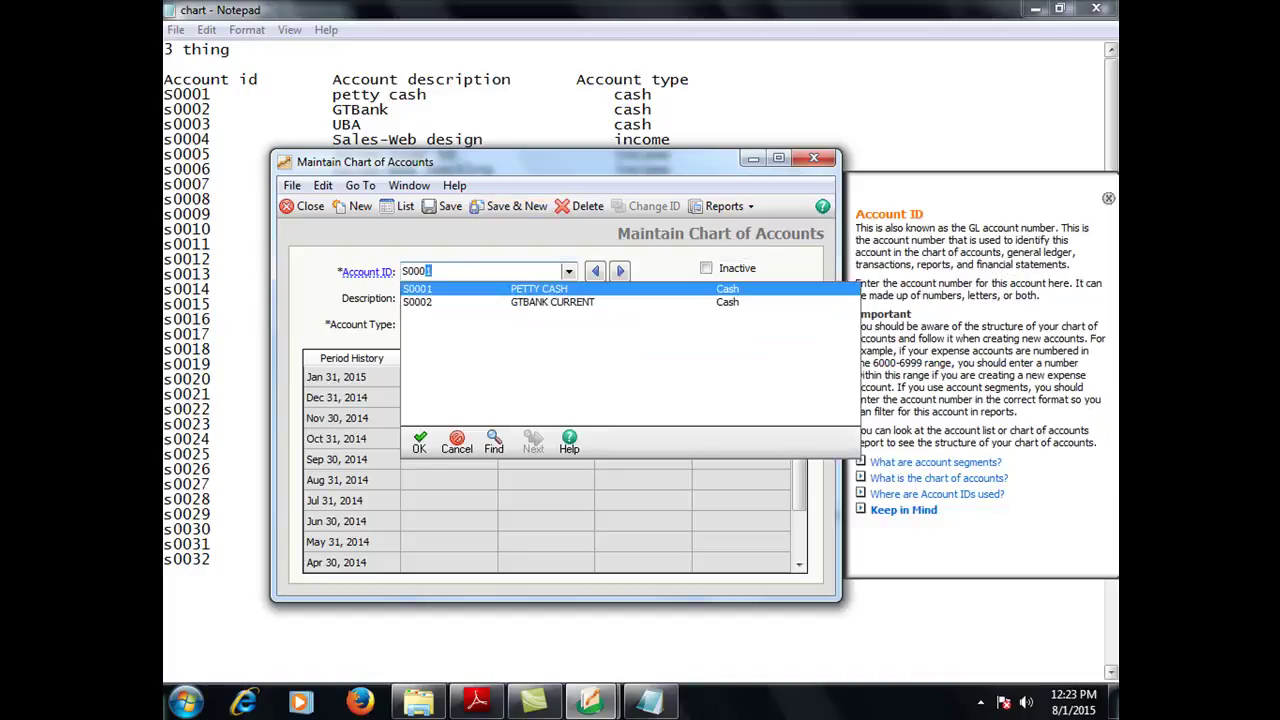
key(Tab)
text(U)
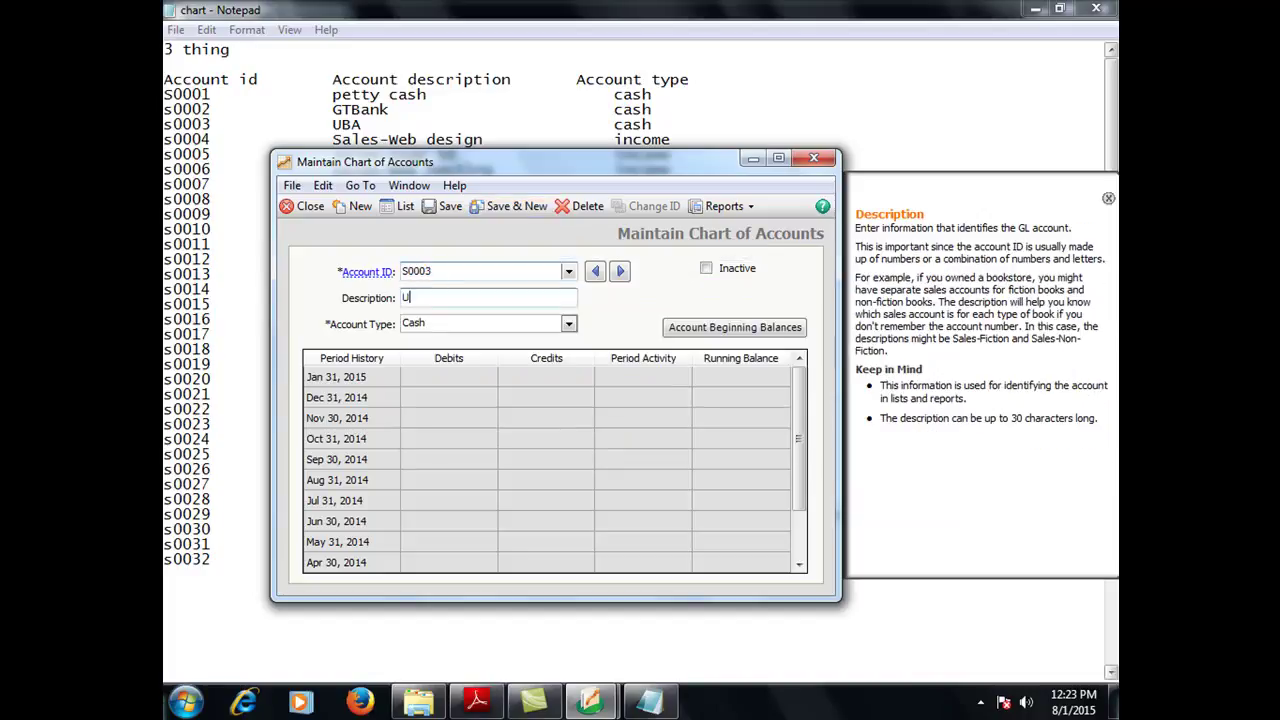
text(BA)
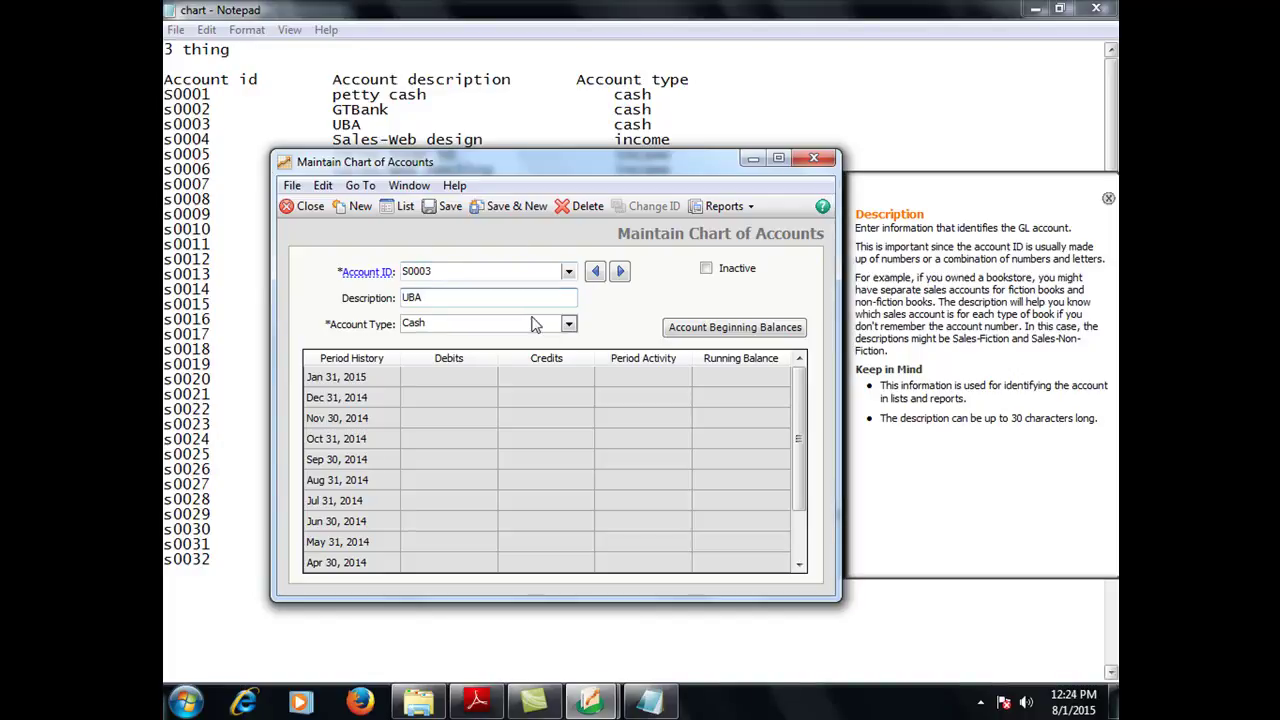
text(CORP)
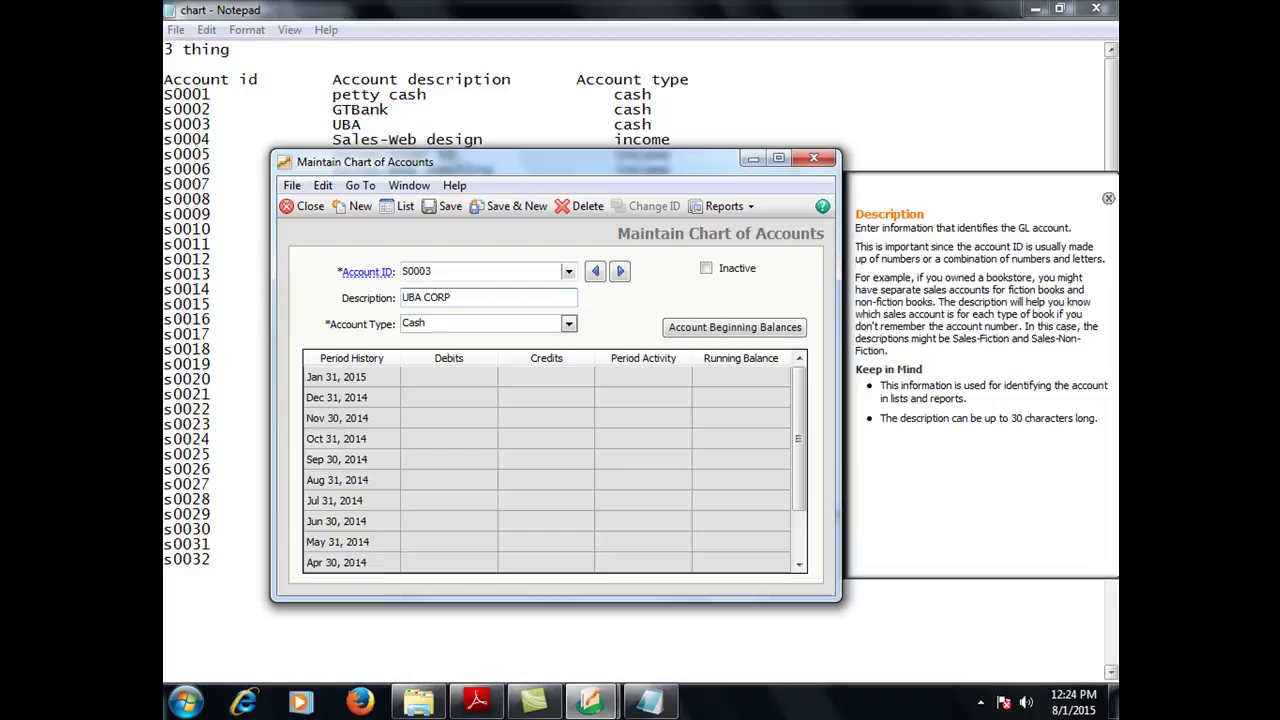
text(TE)
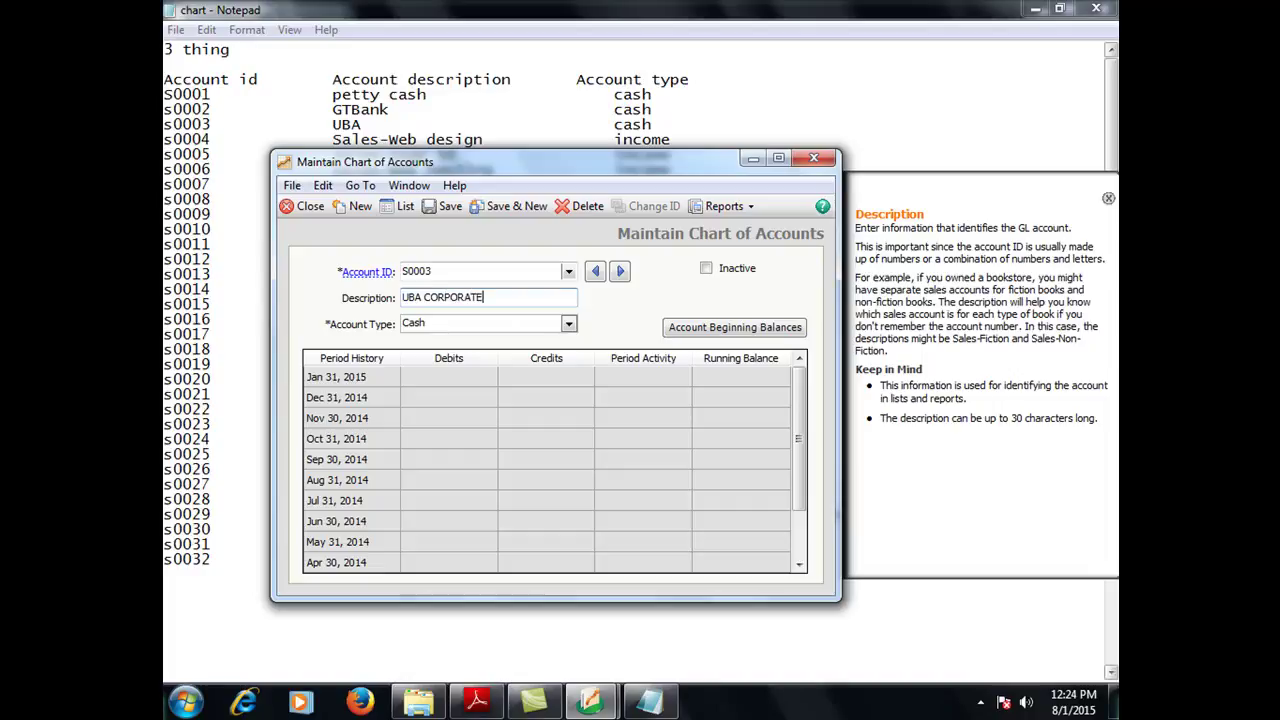
click(512, 212)
Move the window down to uncover the Notepad list, and enter account ID S0004 with the description SALES-WEB DESIGN
drag(553, 163, 551, 275)
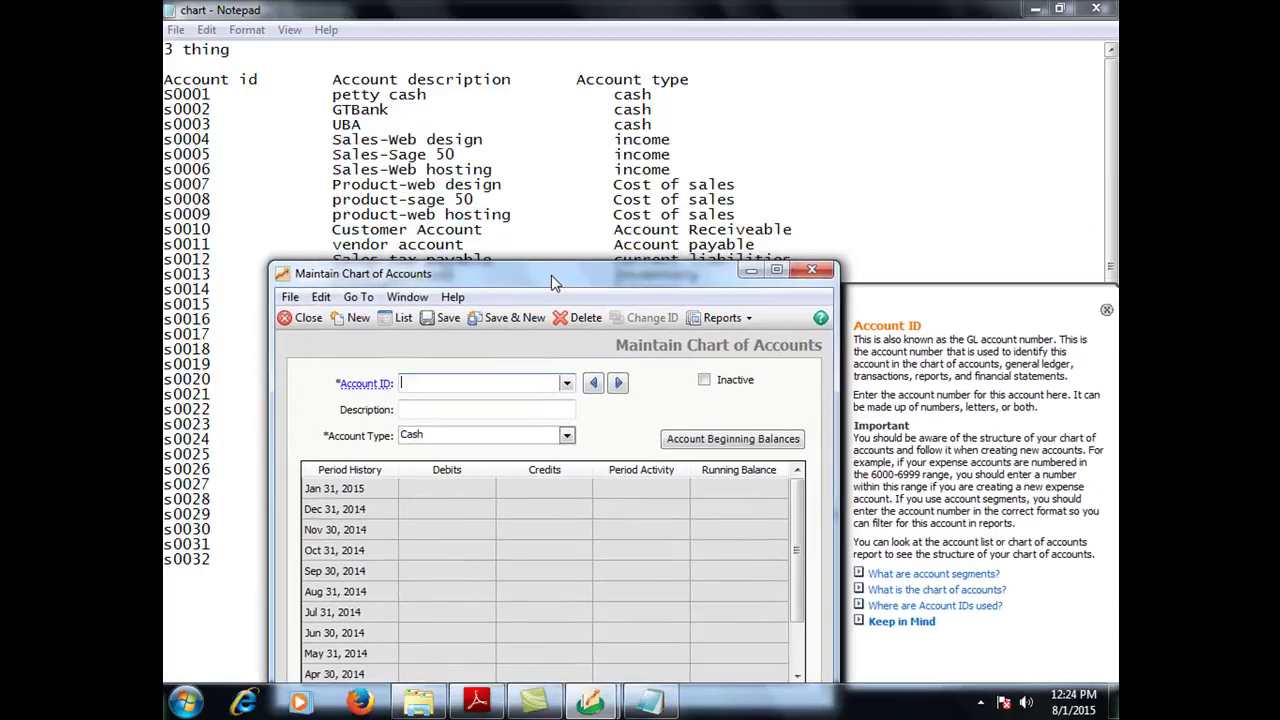
click(433, 383)
text(S0004)
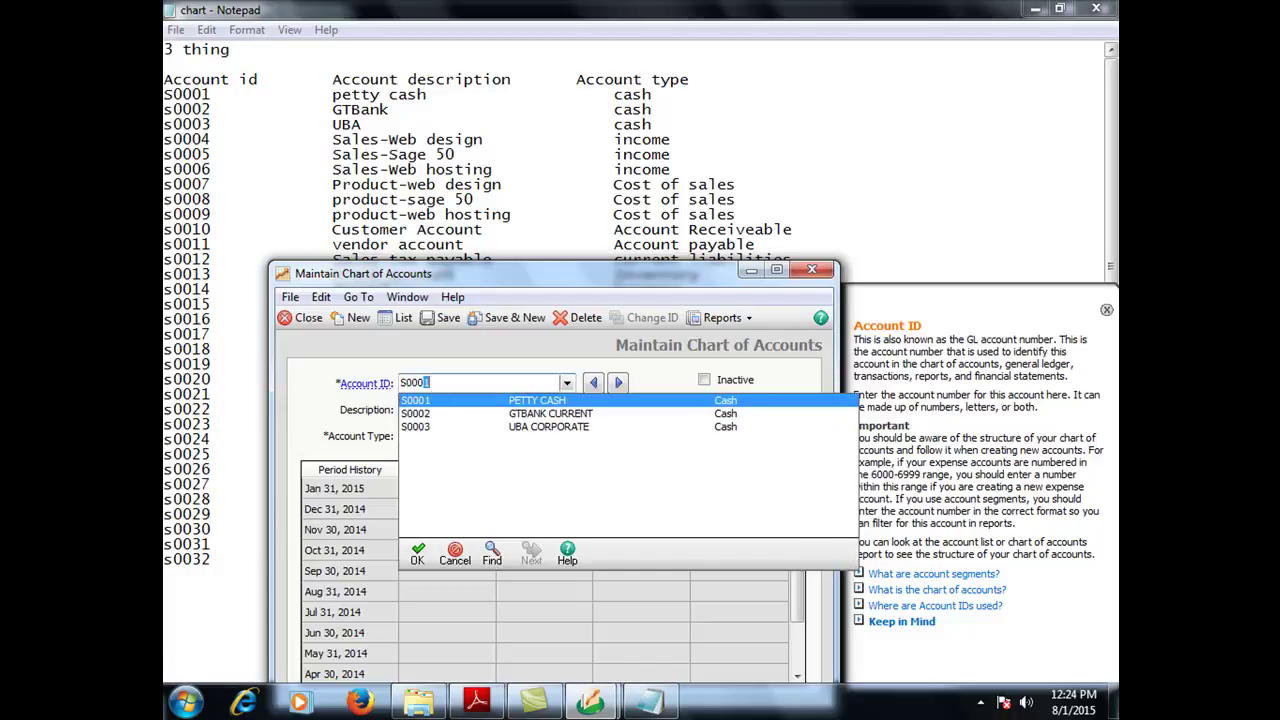
key(Tab)
text(SALES-WEB DESIGN)
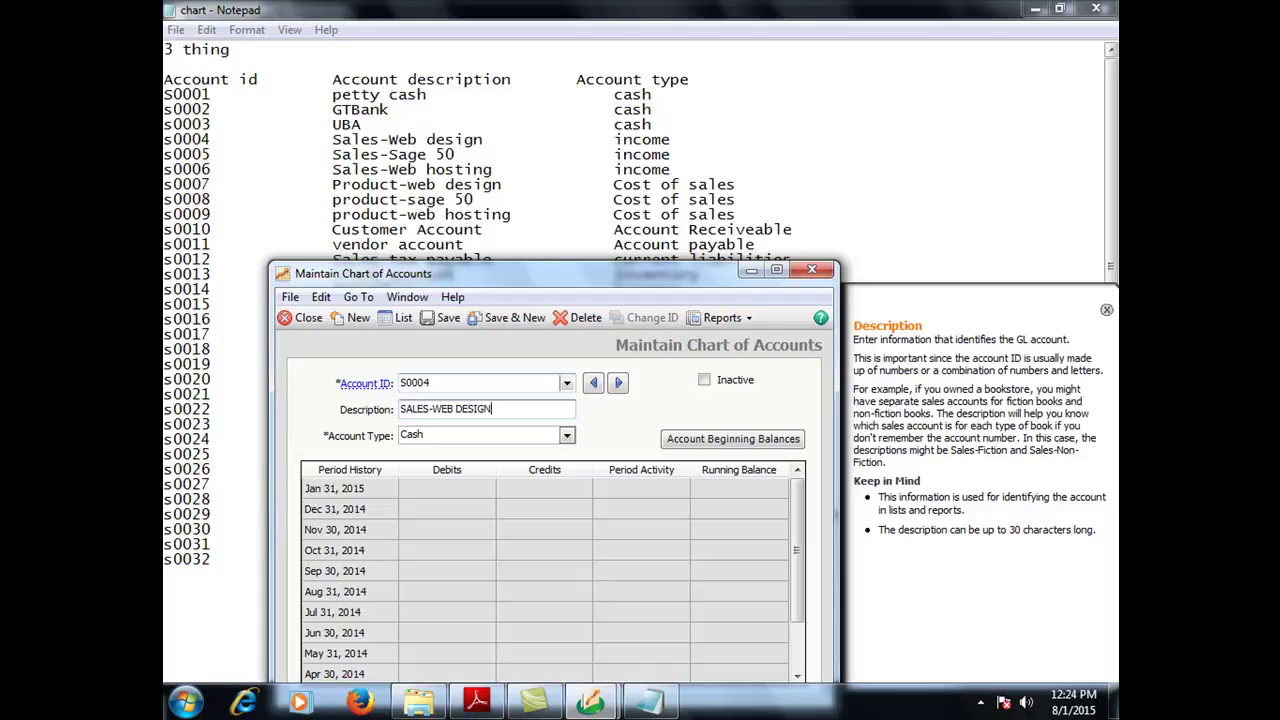
Set the account type of SALES-WEB DESIGN to Income, save the account and start a new one
click(519, 438)
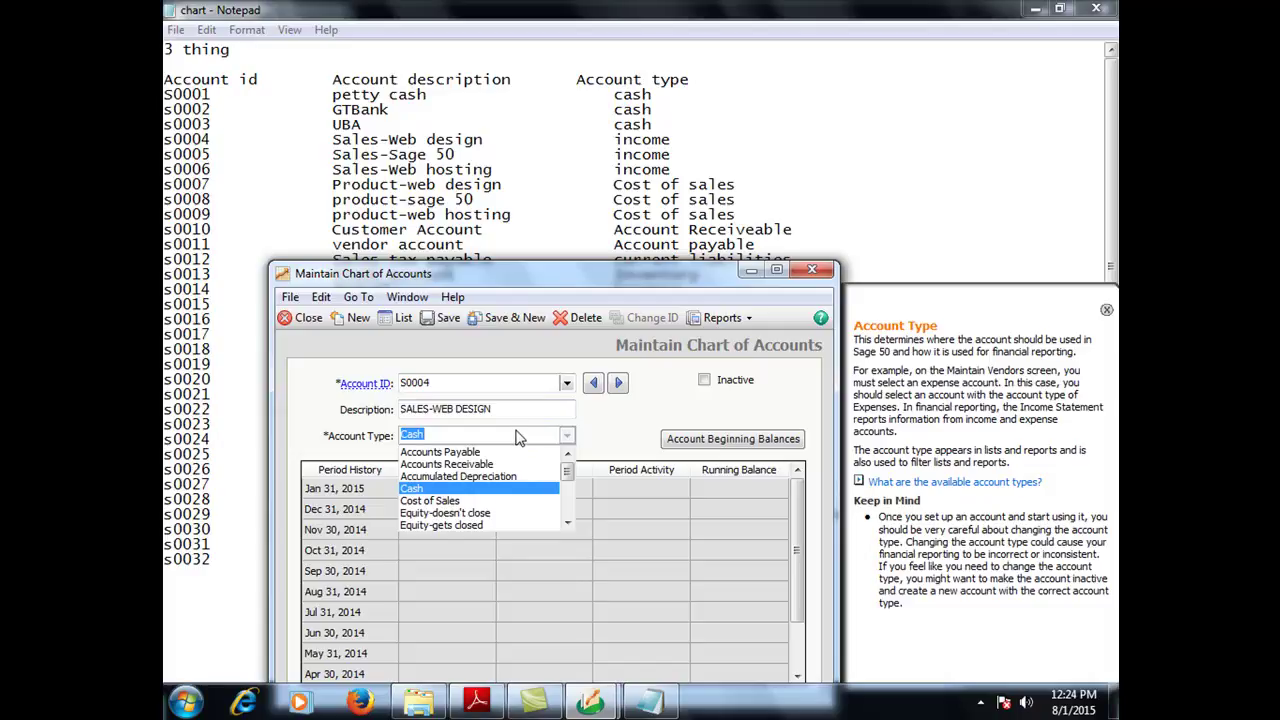
key(Down)
key(Down)
key(Down)
key(Down)
key(Down)
key(Down)
key(Down)
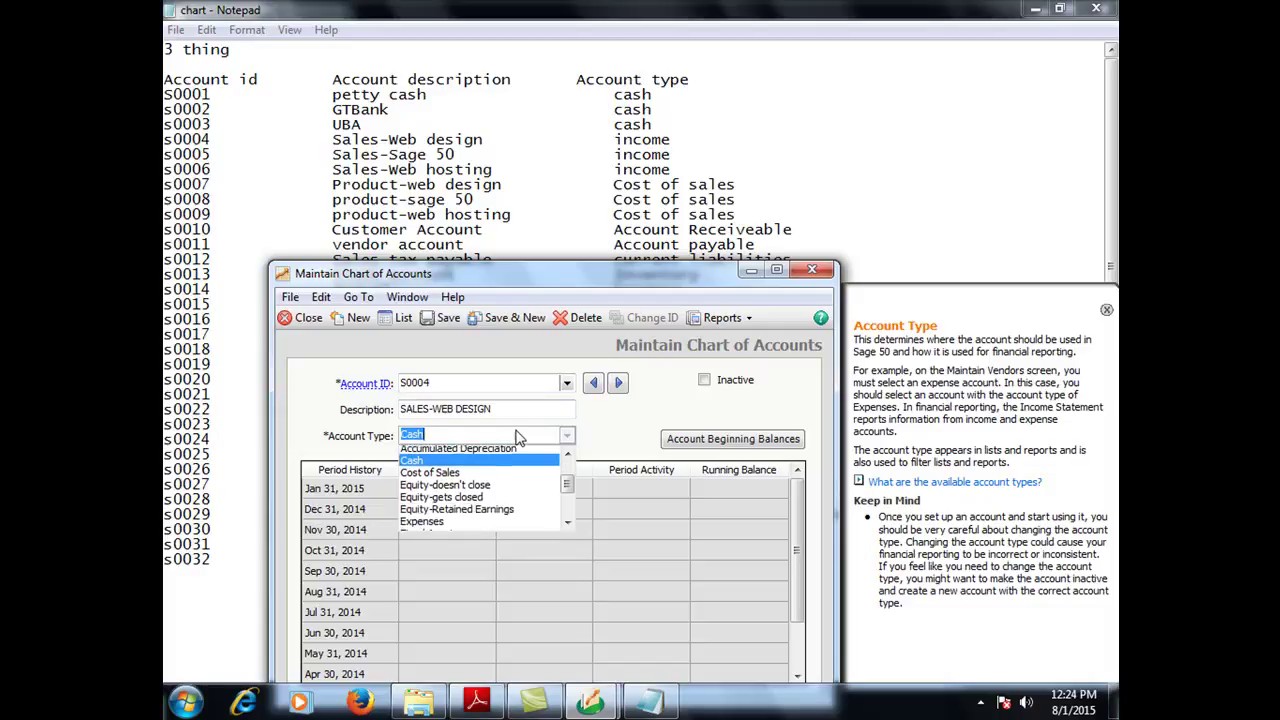
click(478, 452)
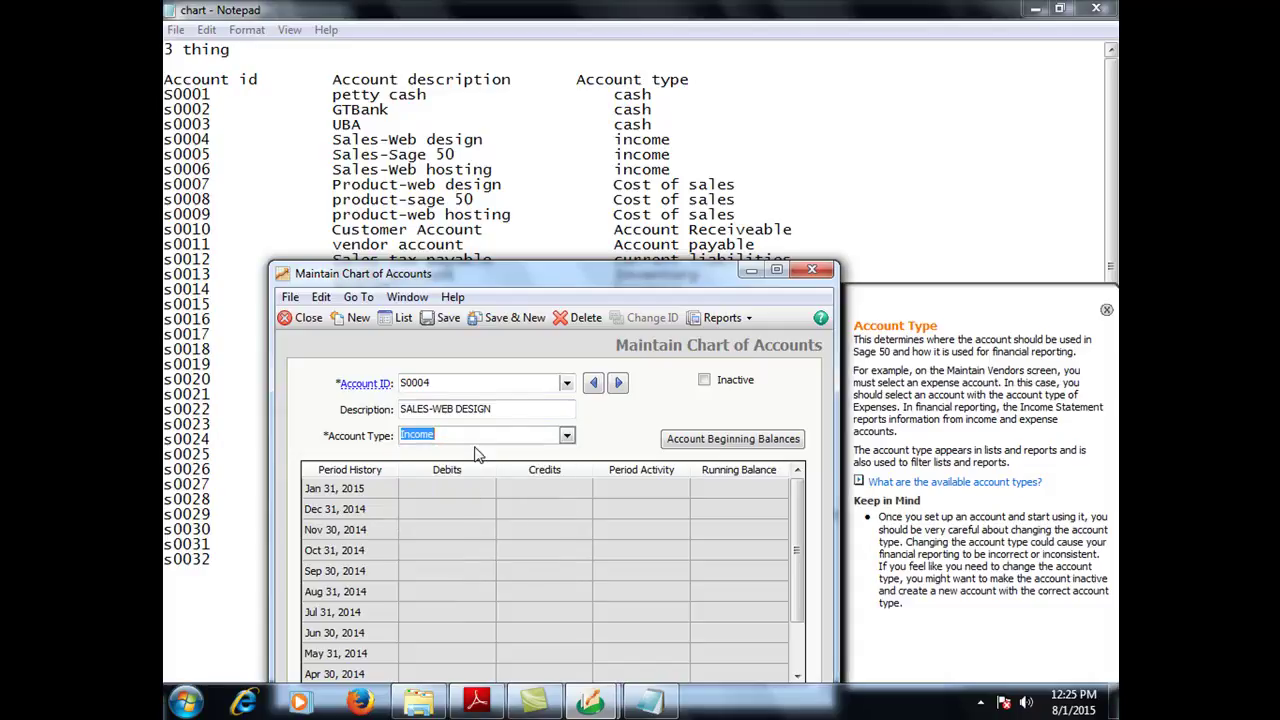
click(506, 318)
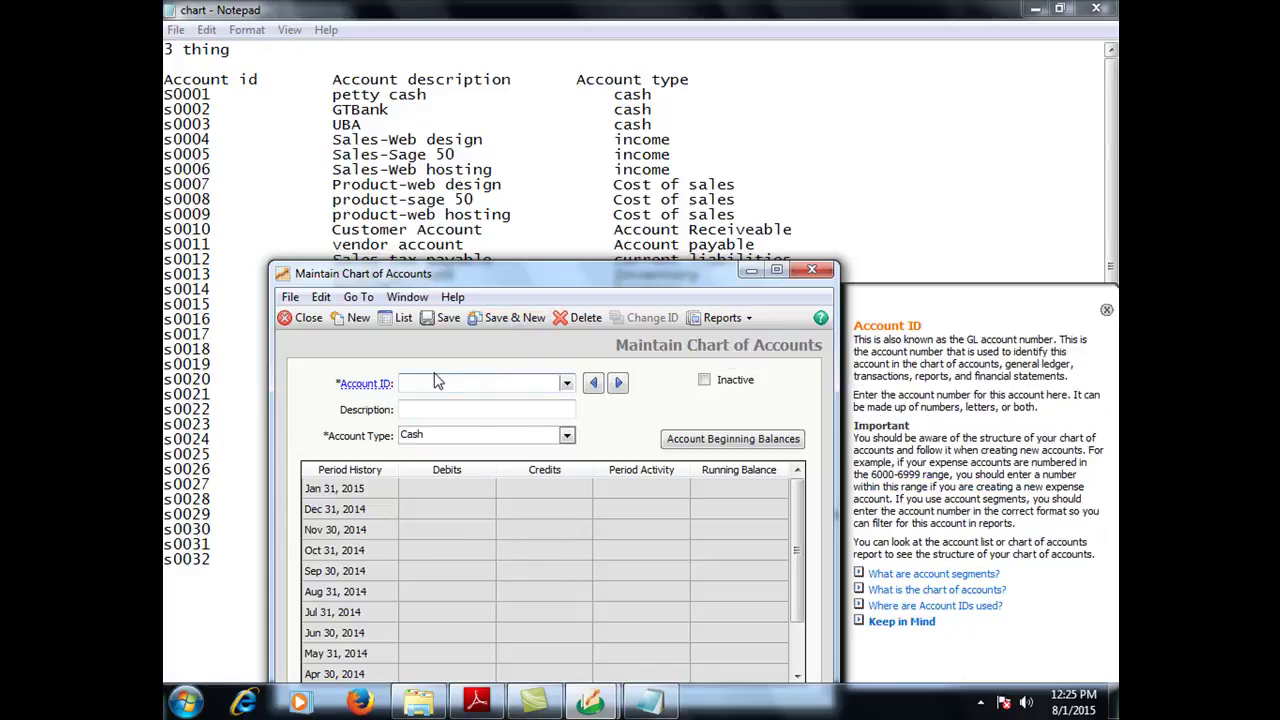
Create Income account S0005 with the description SALES-SAGE 50, save it and start a new account
text(S000)
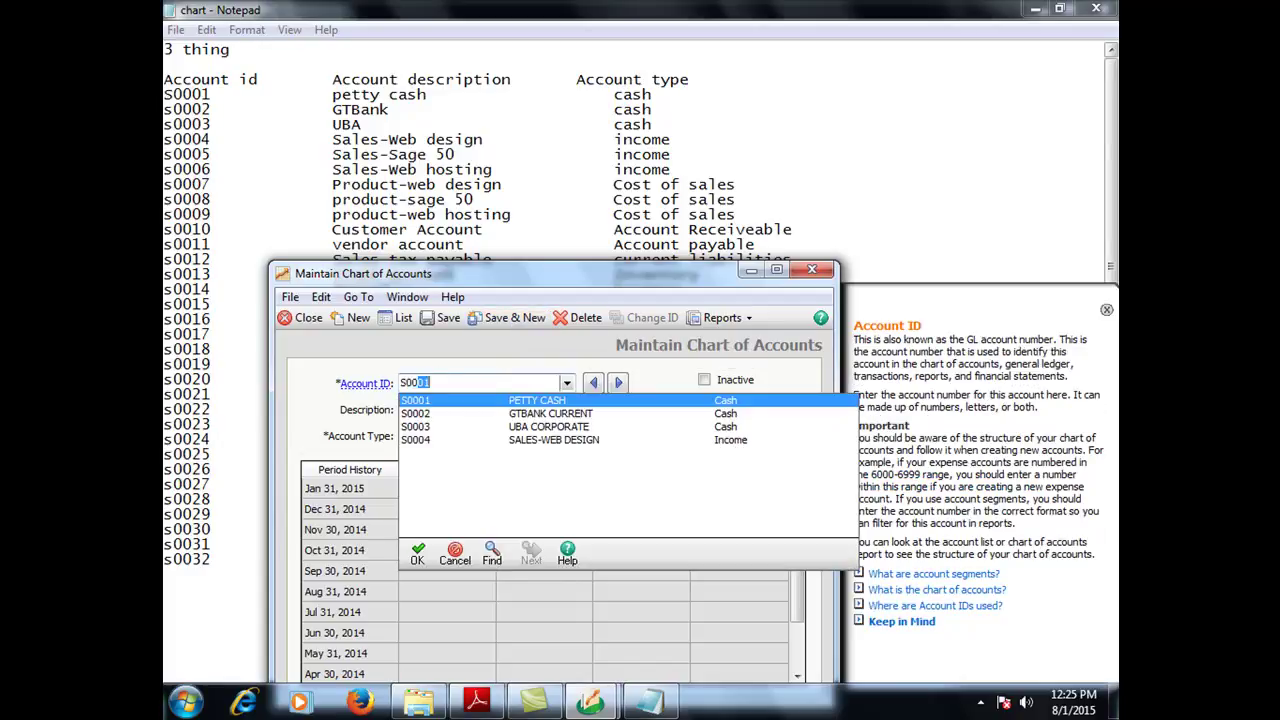
text(5)
key(Tab)
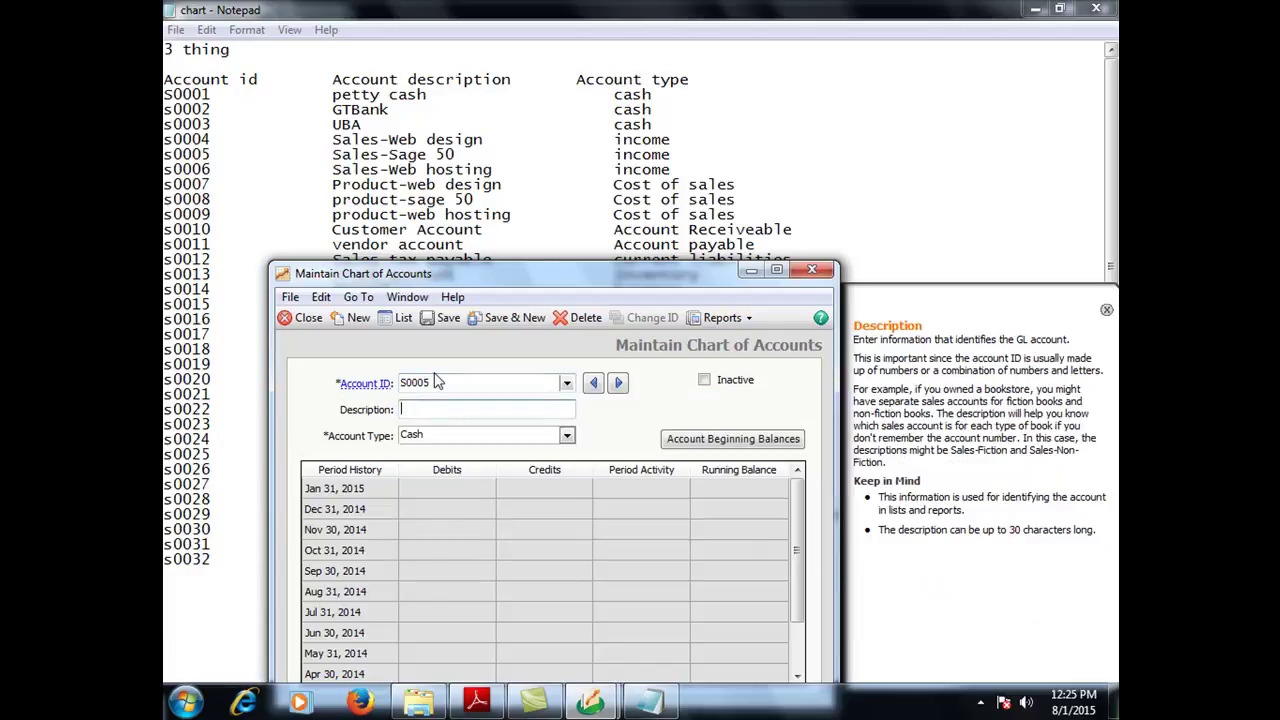
text(SALES-SAGE 50)
key(Tab)
text(i)
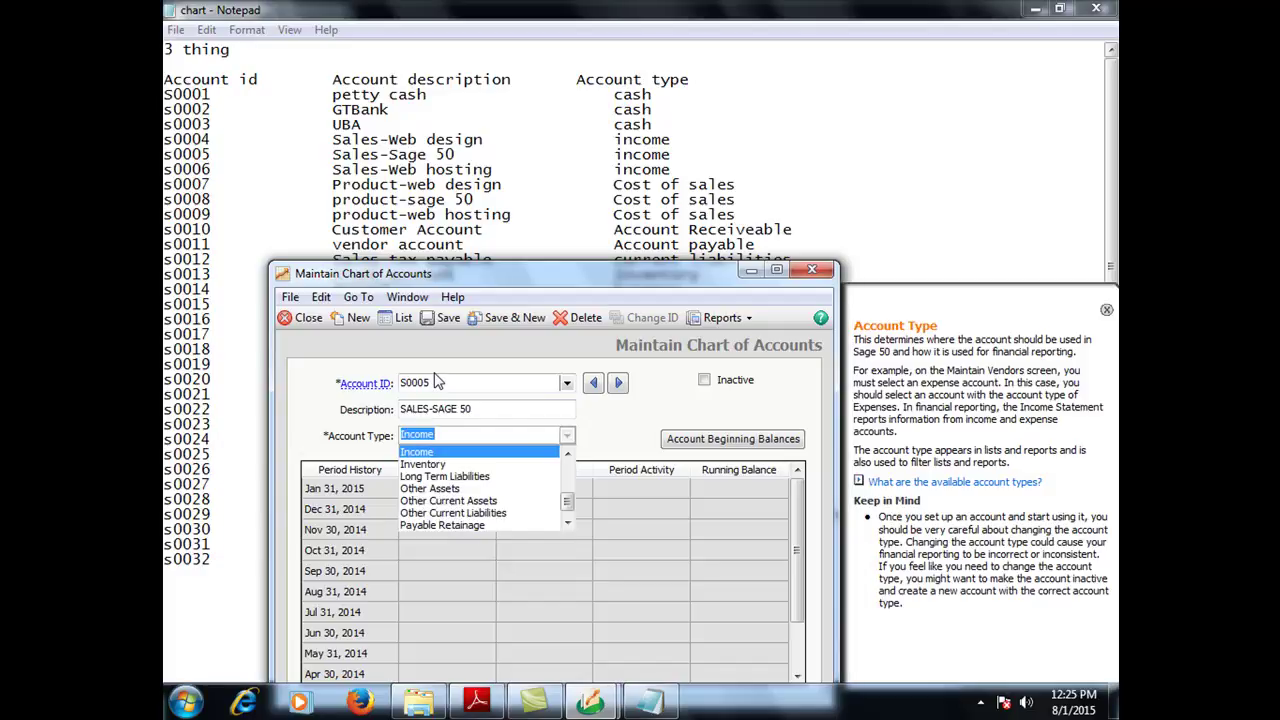
click(428, 454)
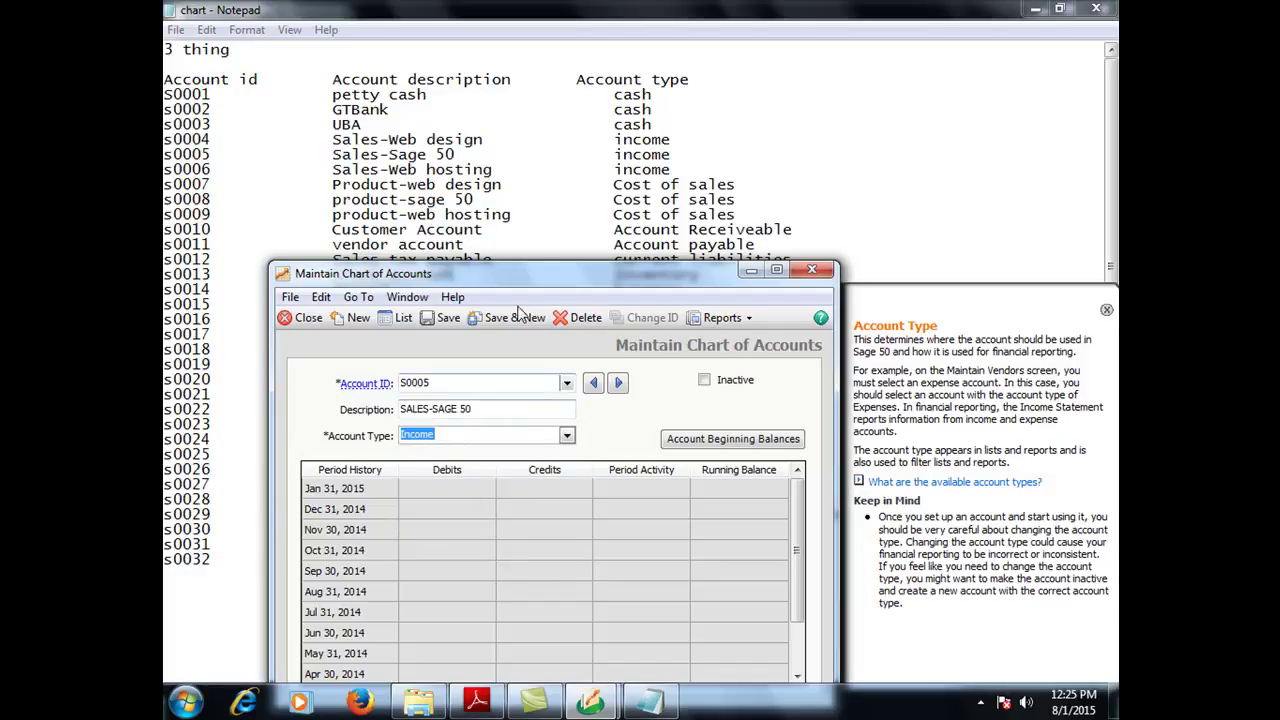
click(492, 316)
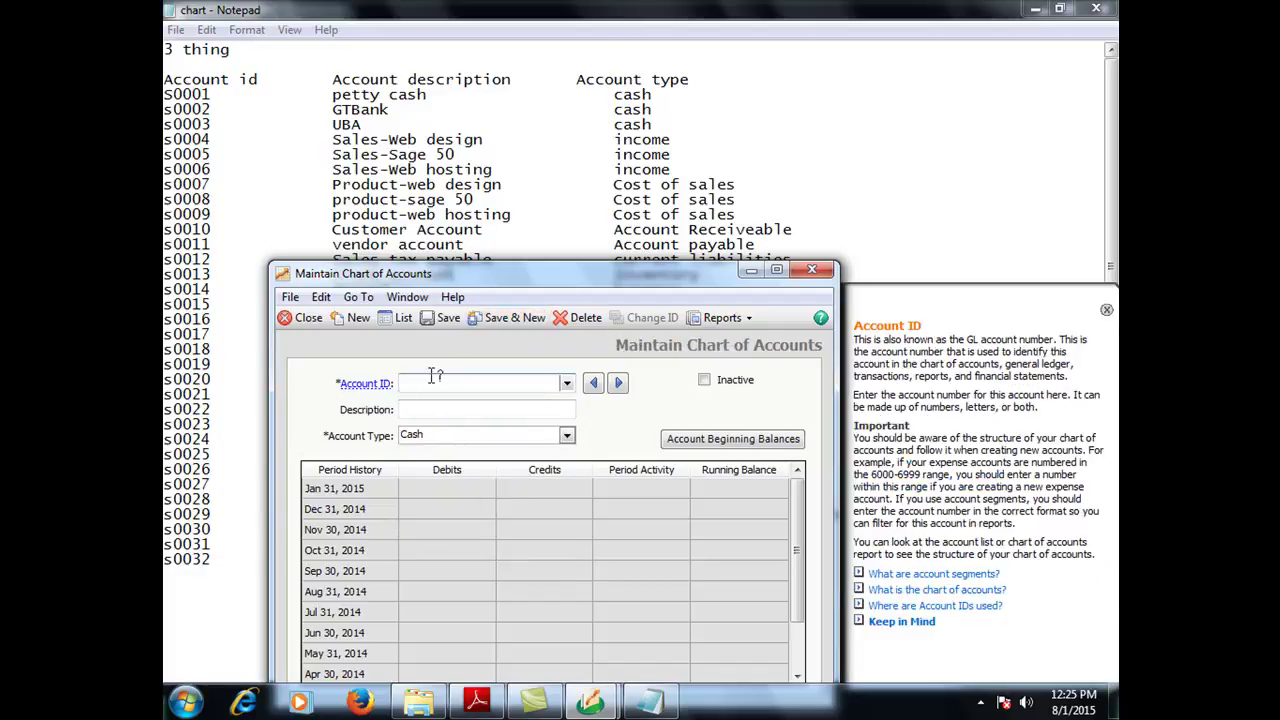
Create Income account S0006 with the description SALES-WEB HOSTING, save it and start a new account
text(S00)
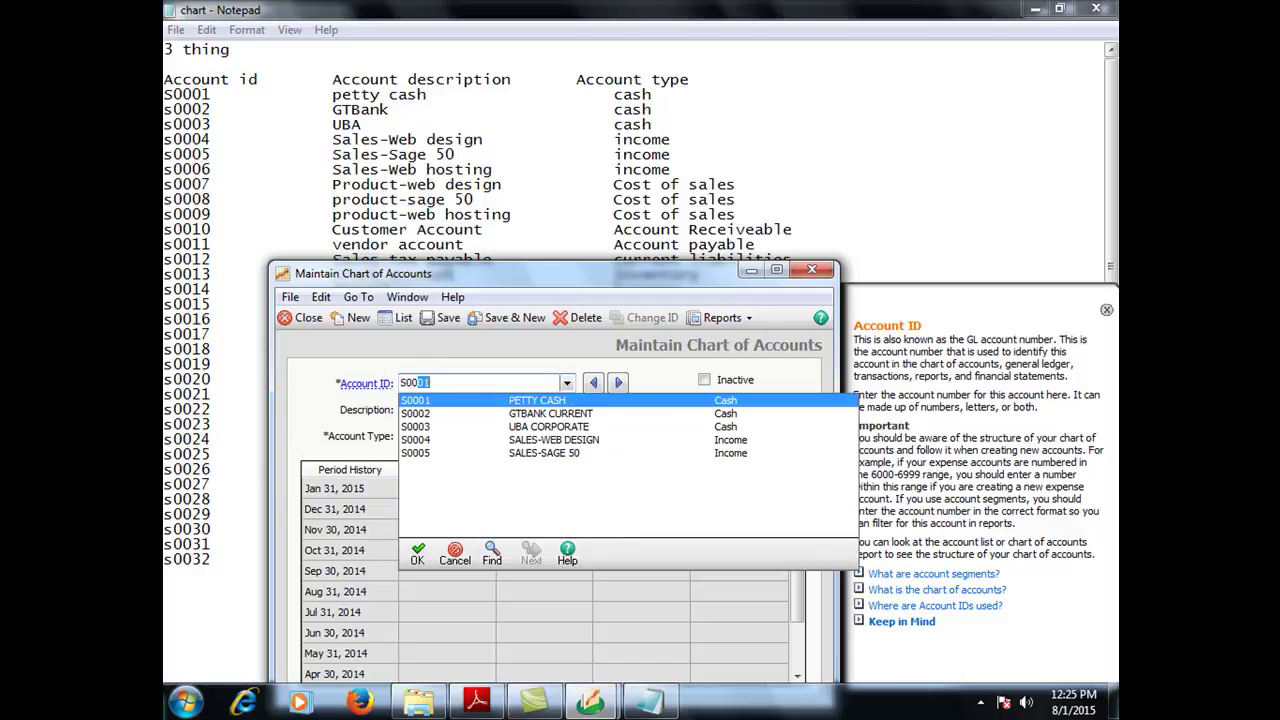
text(06)
key(Tab)
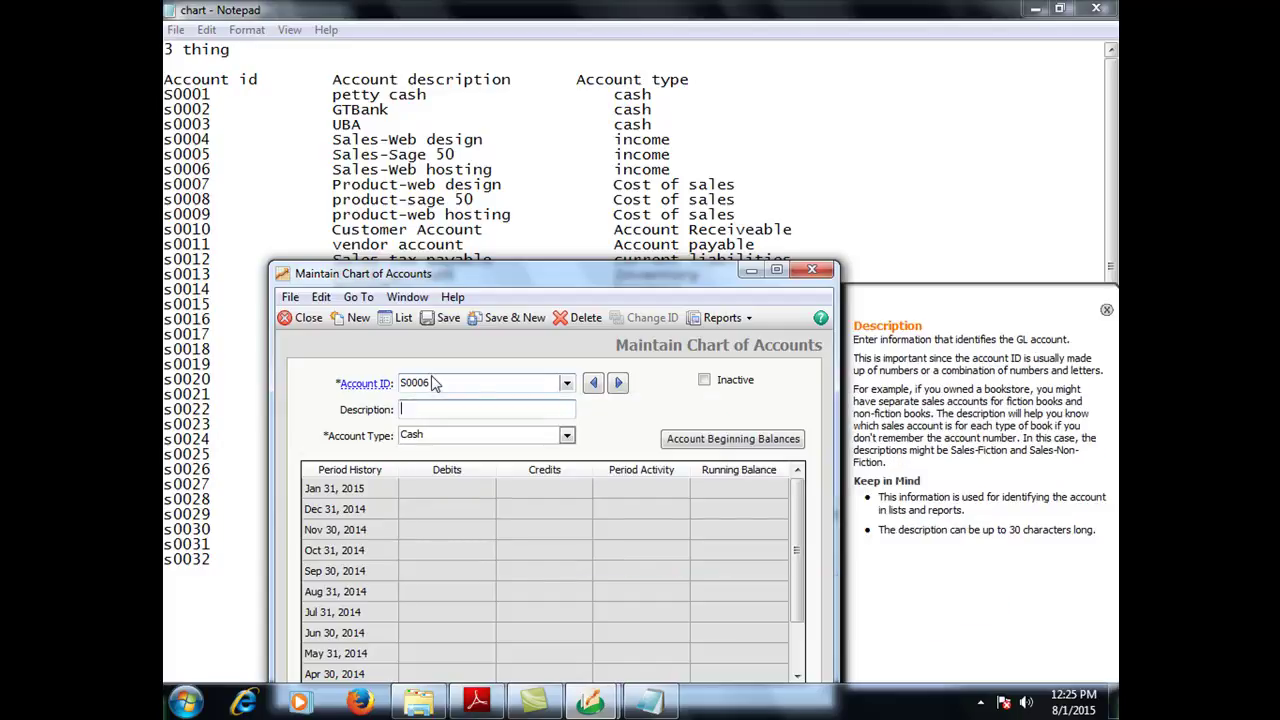
text(SALES-WEB HOSTING)
key(Tab)
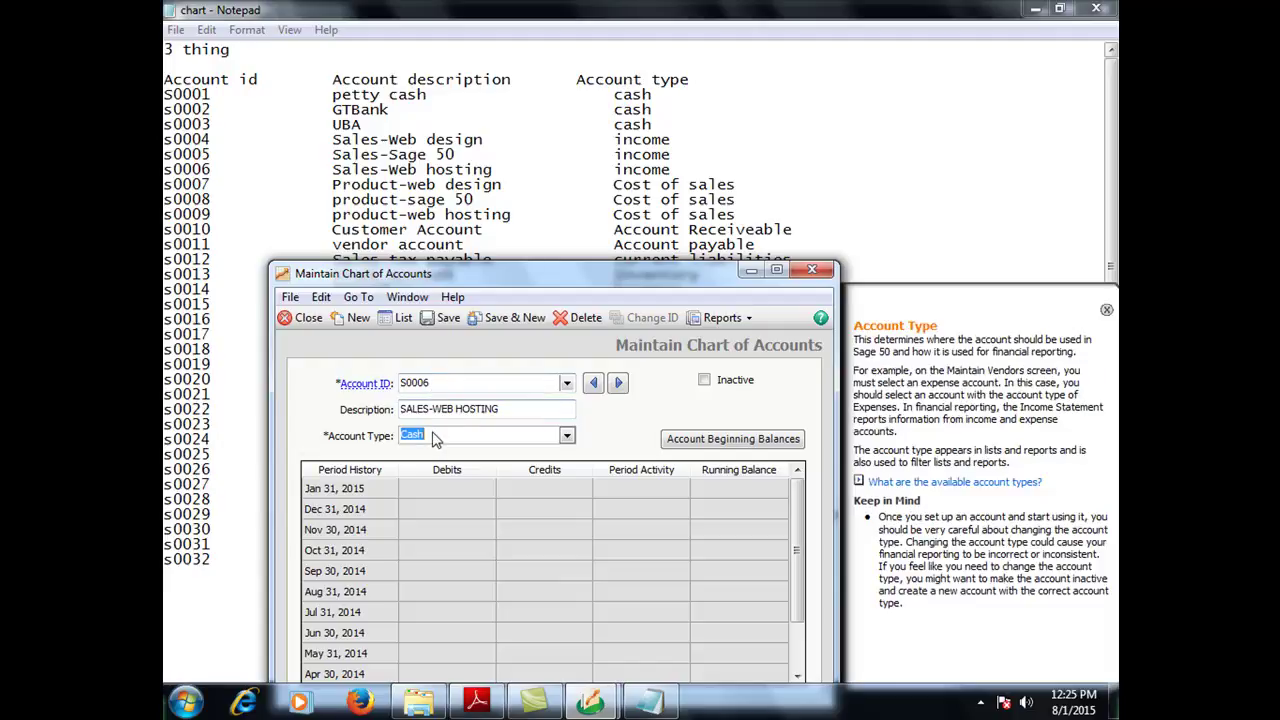
click(437, 438)
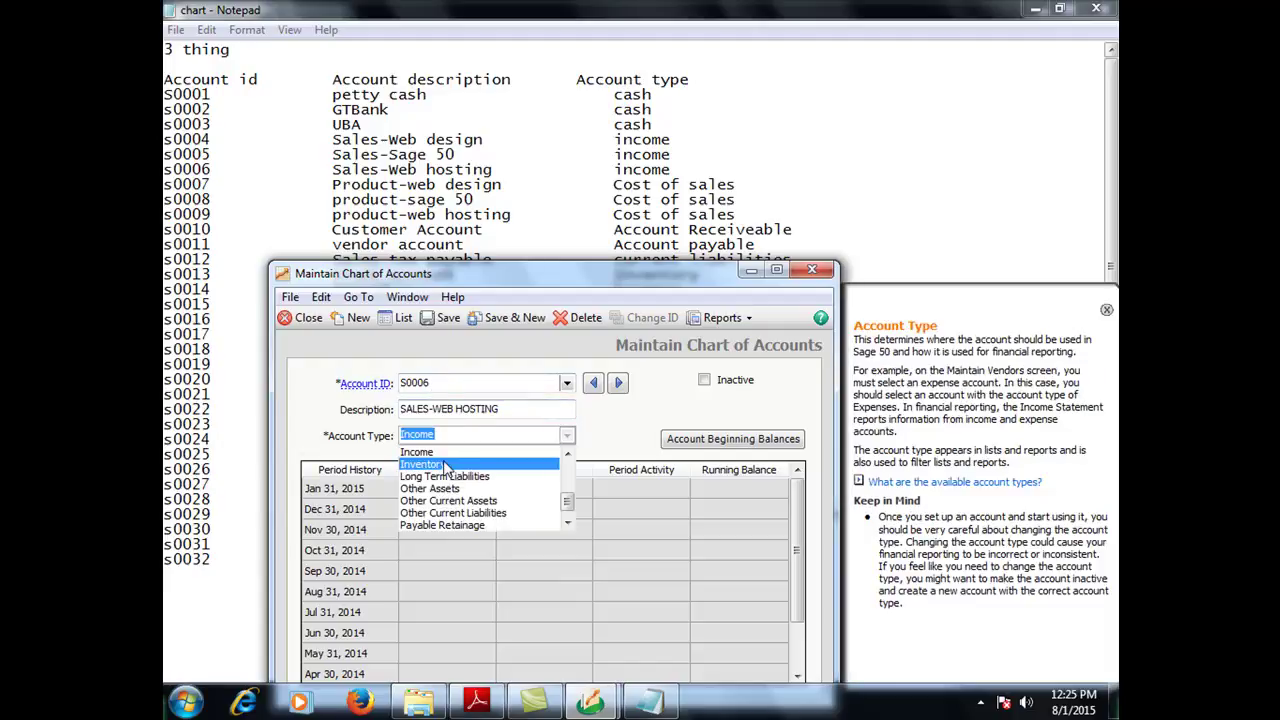
click(446, 456)
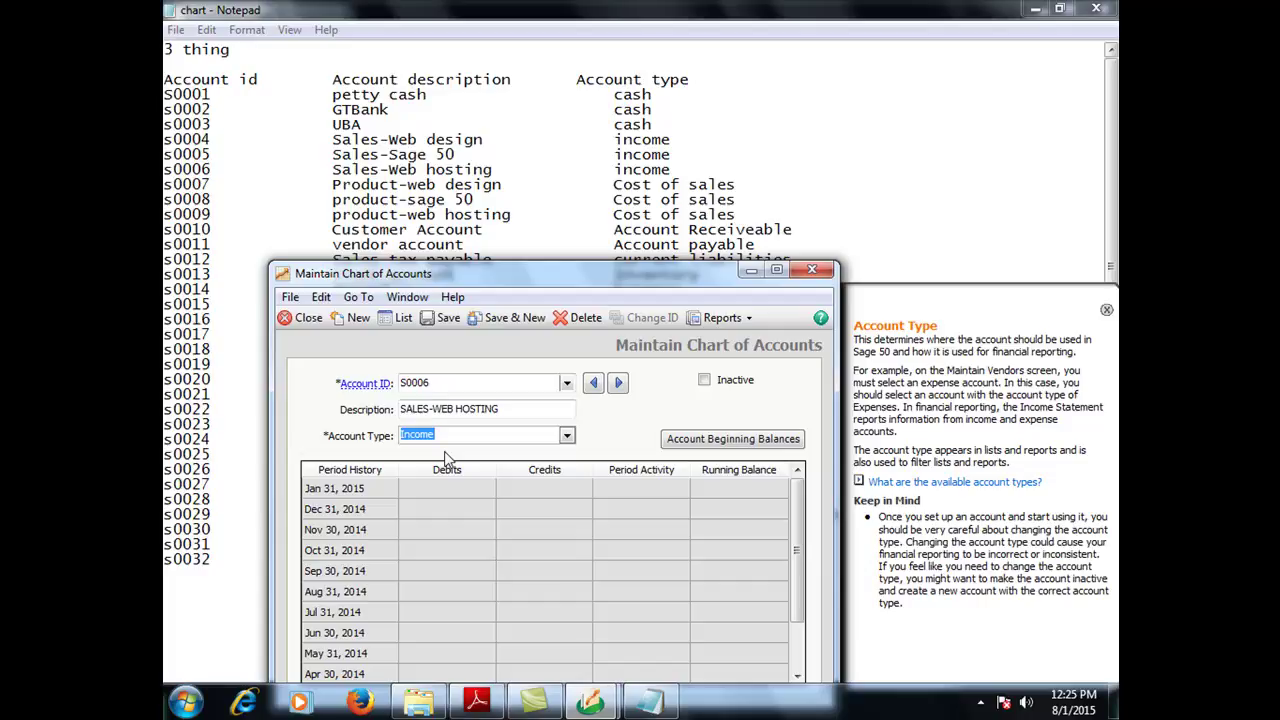
click(506, 319)
Create Cost of Sales account S0007 with the description PRODUCT-WEB DESIGN, save it and start a new account
text(S00)
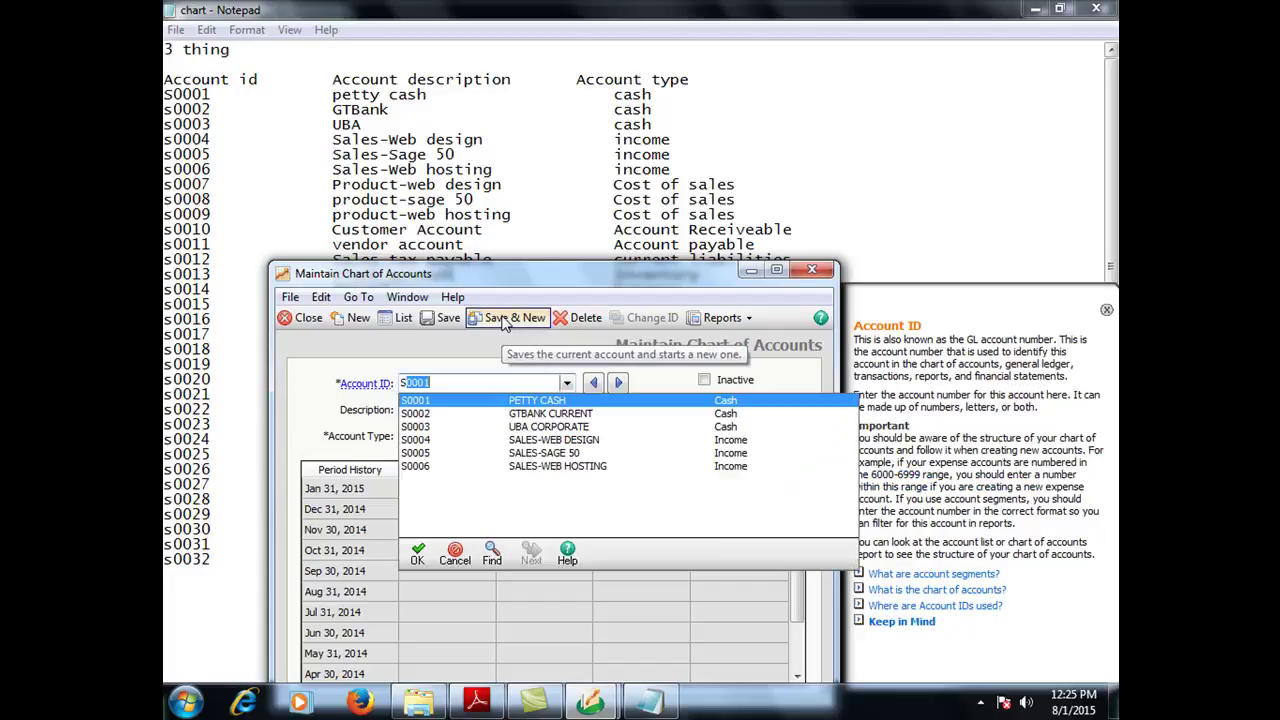
text(07)
key(Tab)
text(PRO)
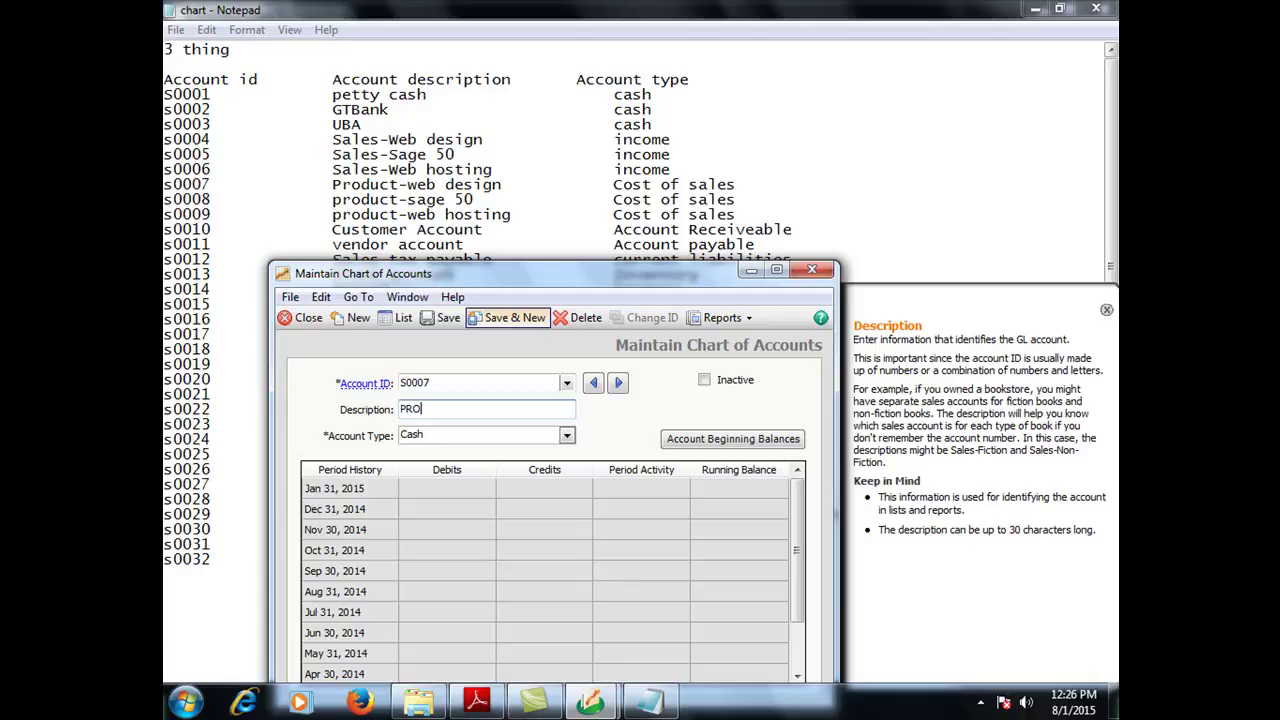
text(DUCT-WEB DESIGN)
key(Tab)
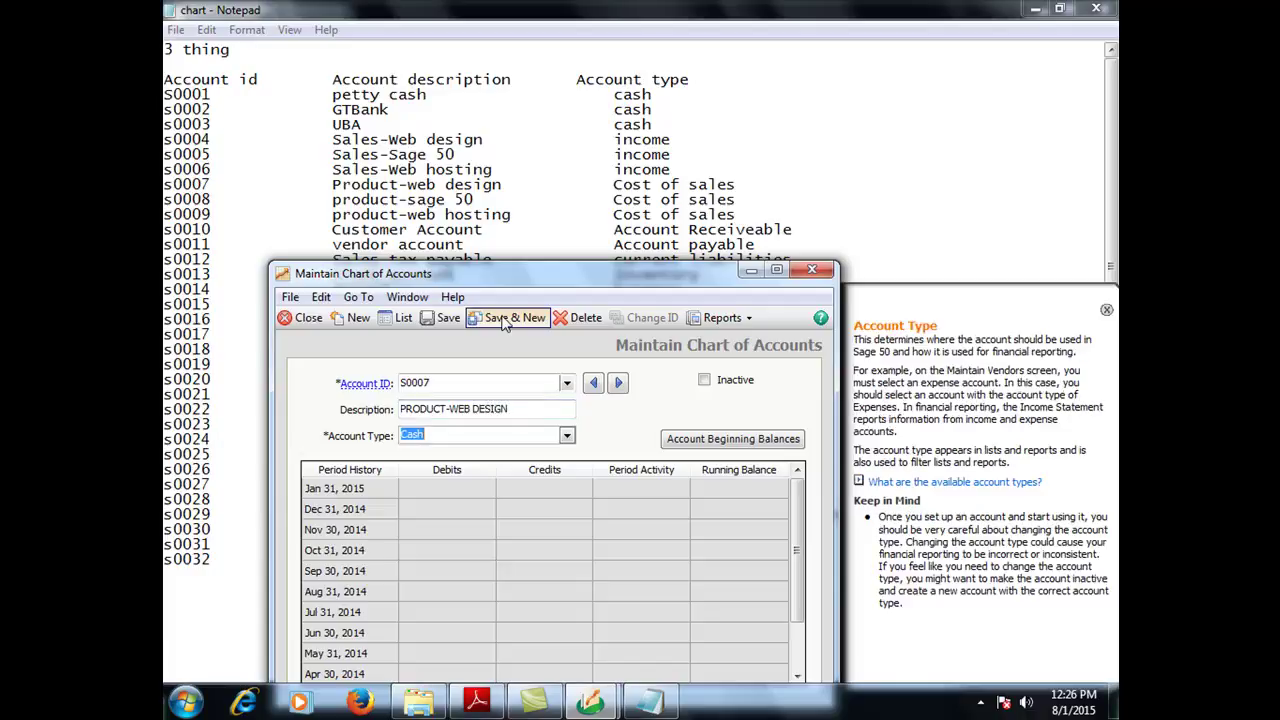
text(co)
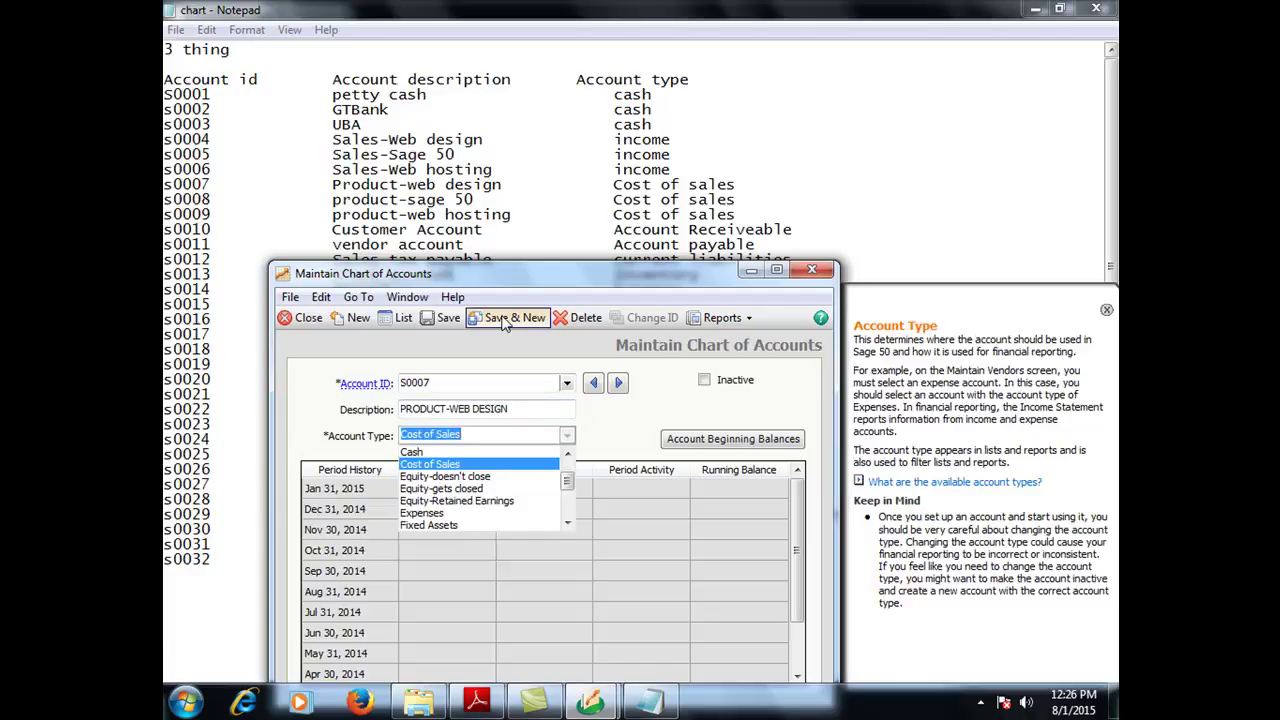
click(447, 463)
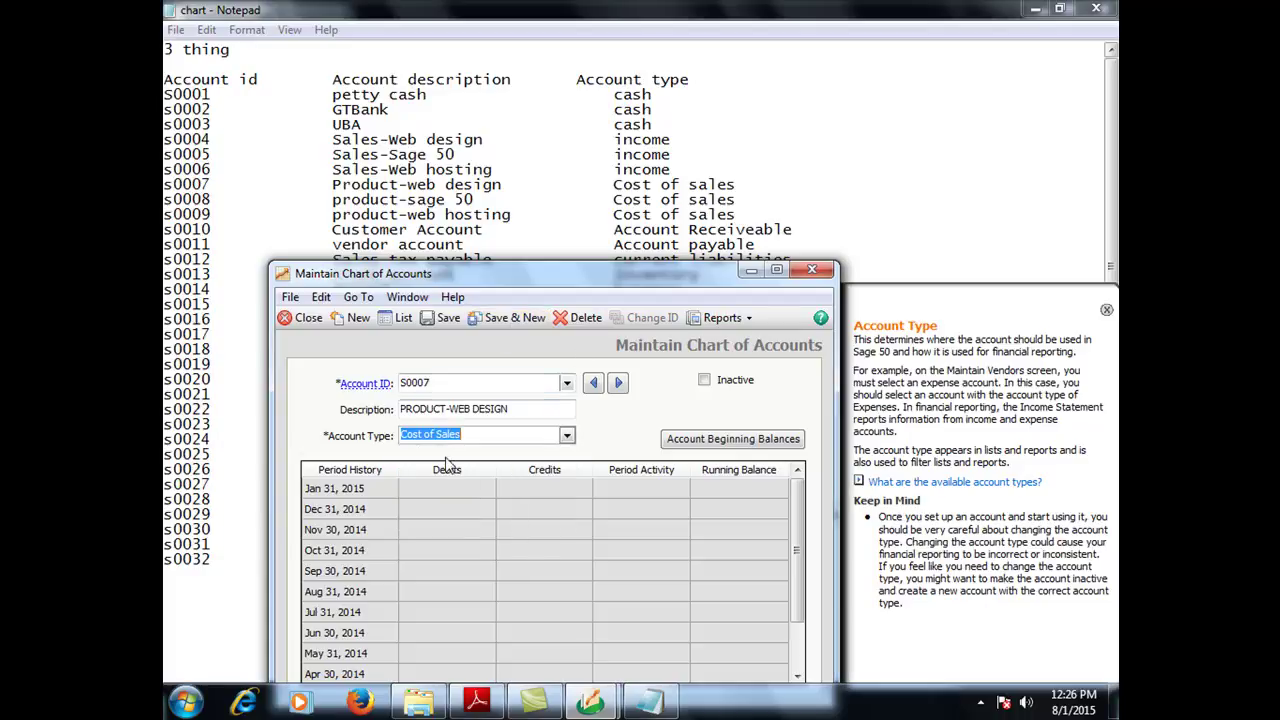
click(518, 318)
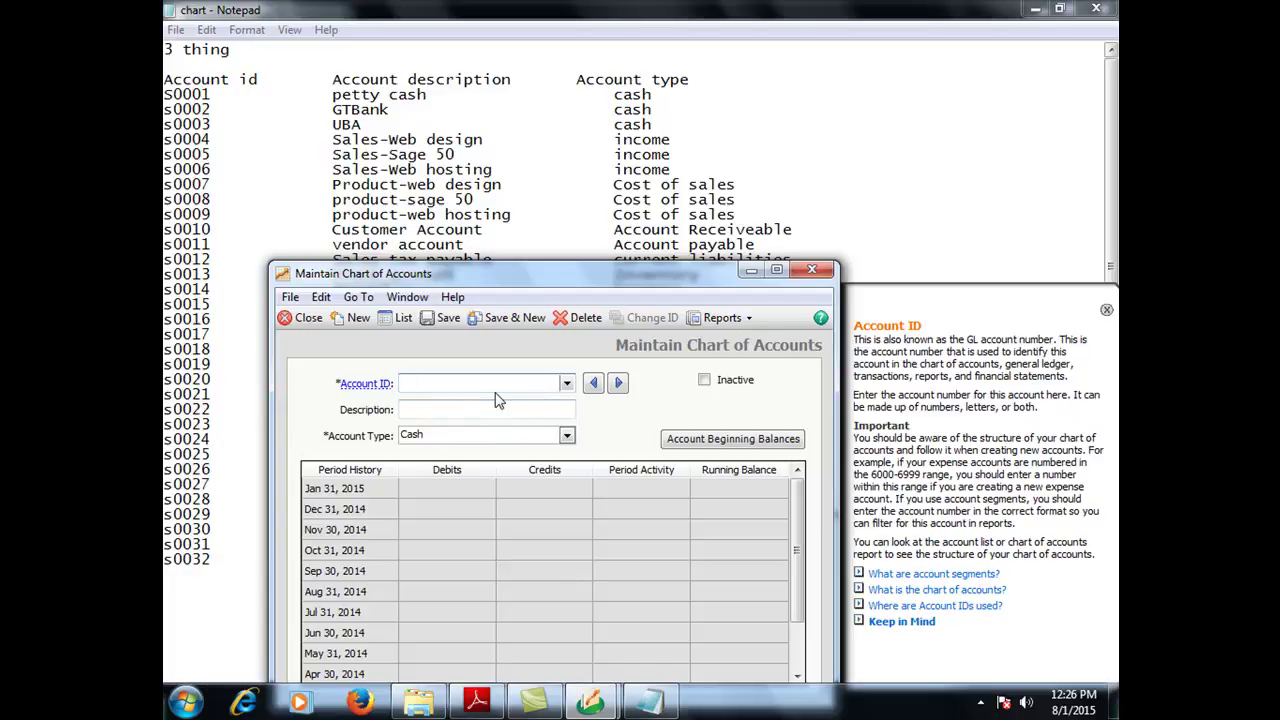
Create Cost of Sales account S0008 with the description PRODUCT SAGE 50, save it and start a new account
text(S00)
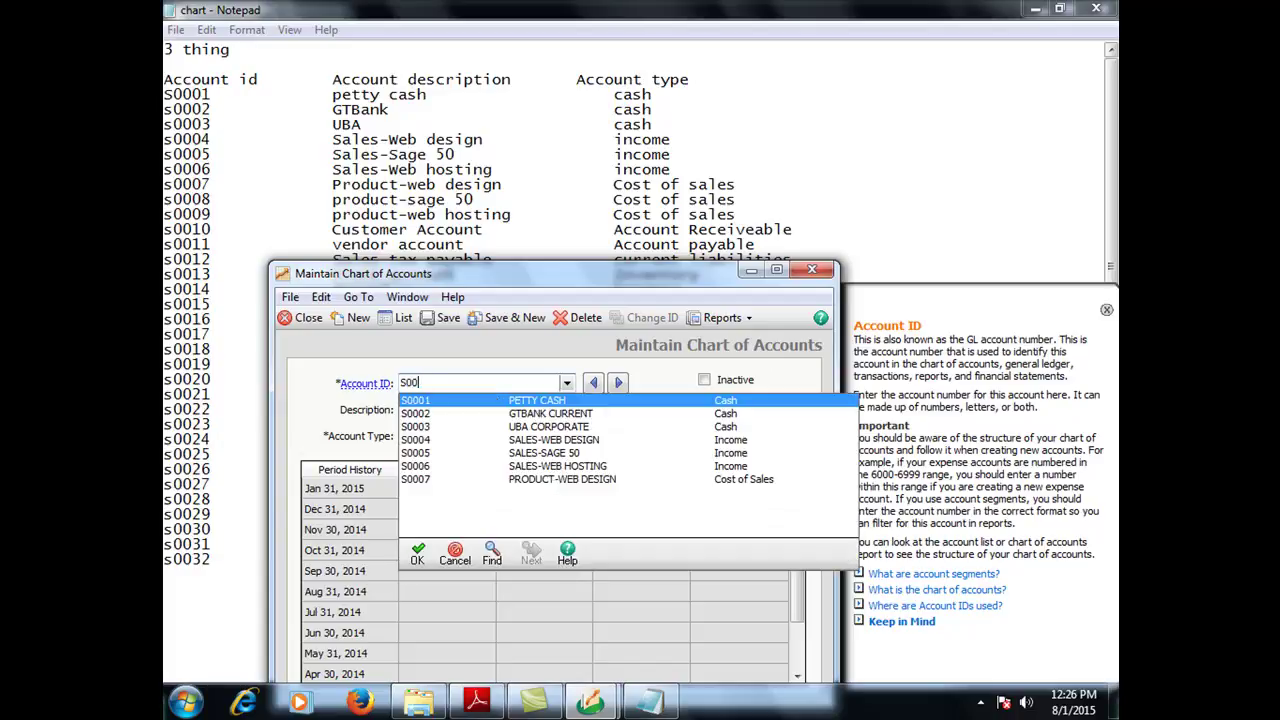
text(0)
text(8)
key(Tab)
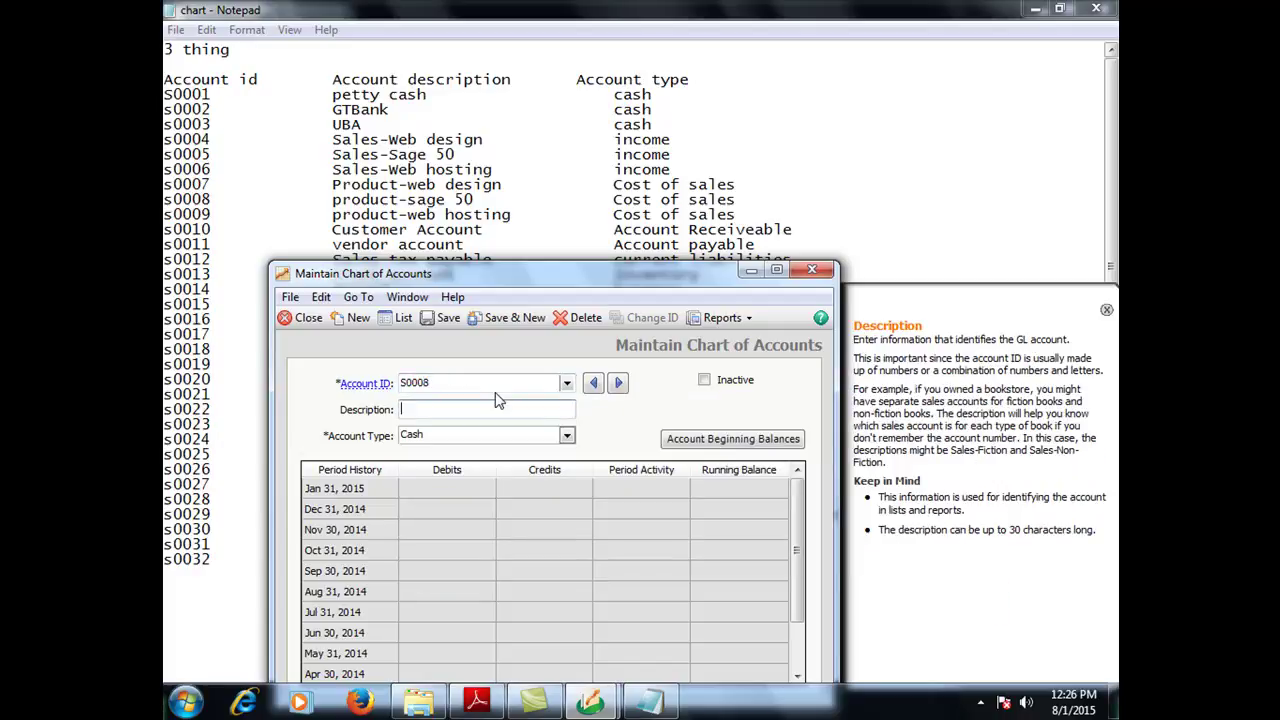
text(PRODUCT SAGE 50)
key(Tab)
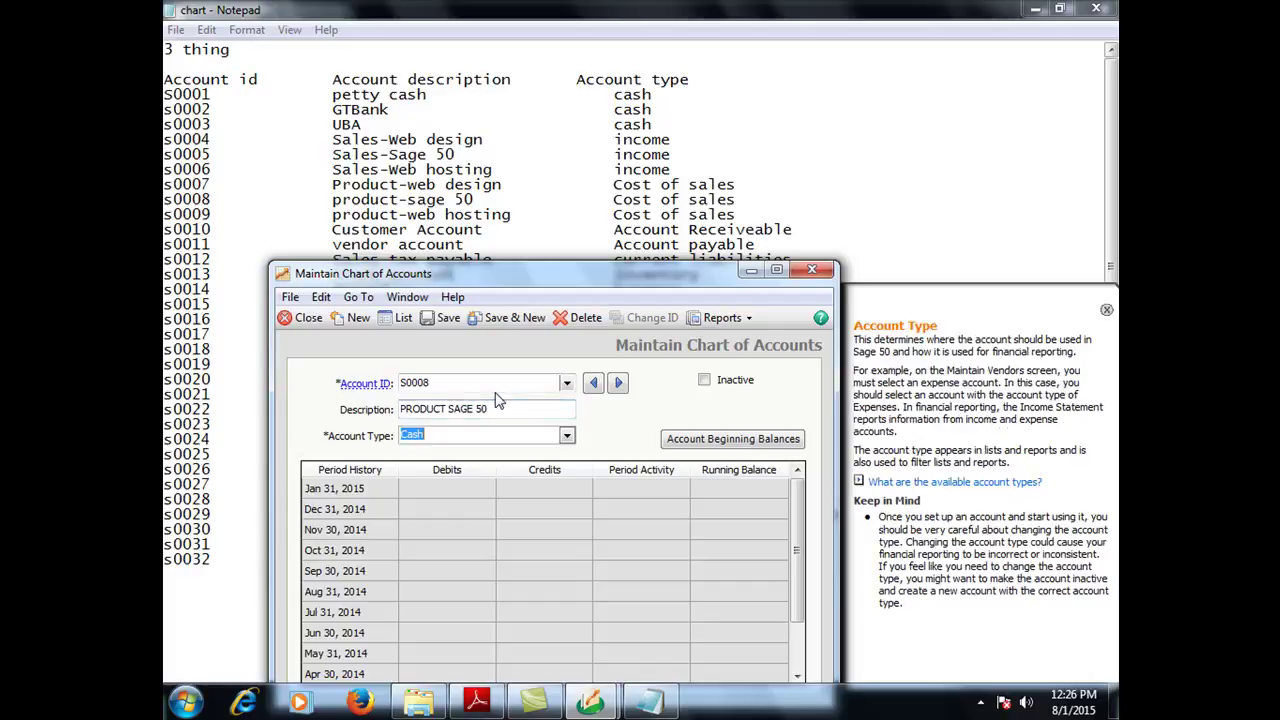
text(or a)
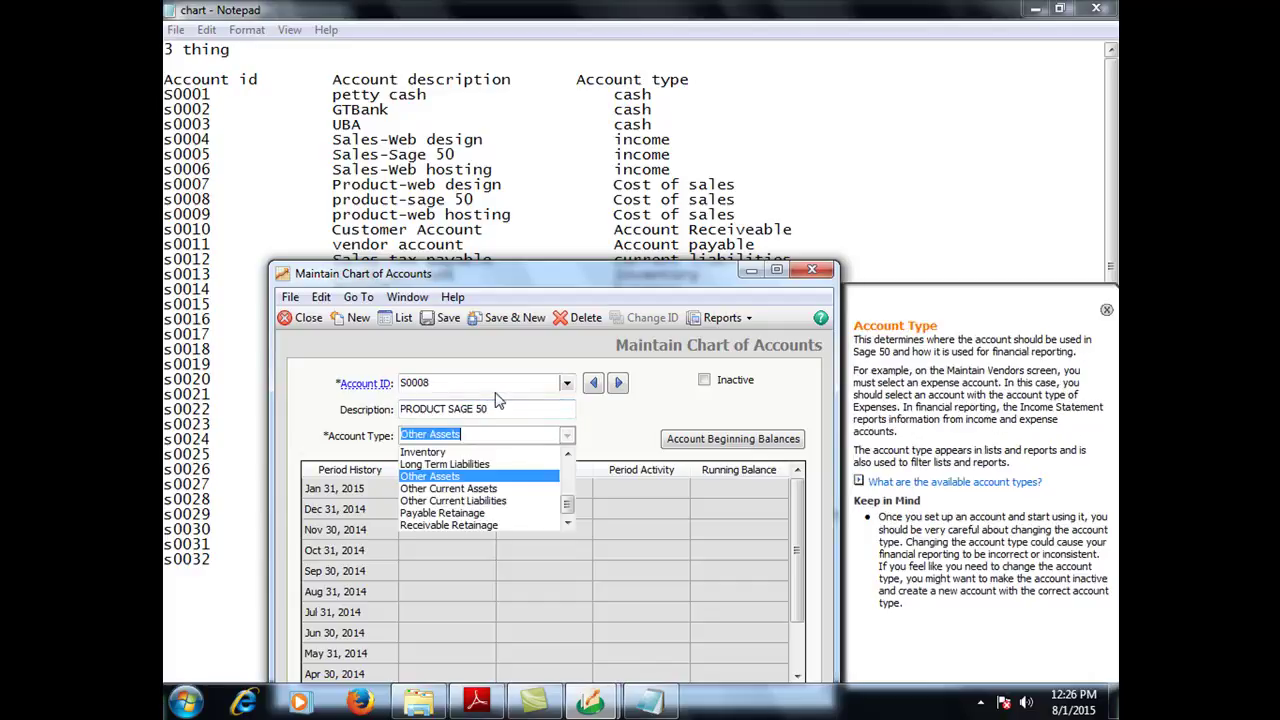
text(c)
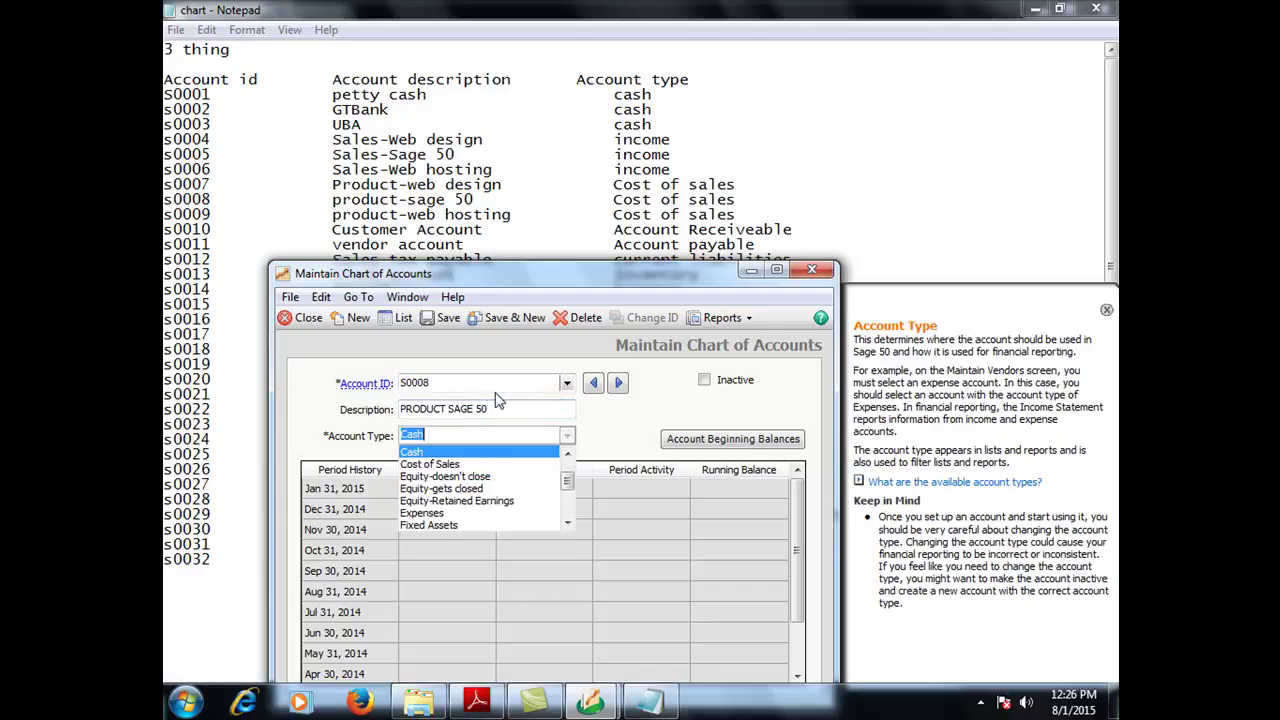
text(c)
key(Tab)
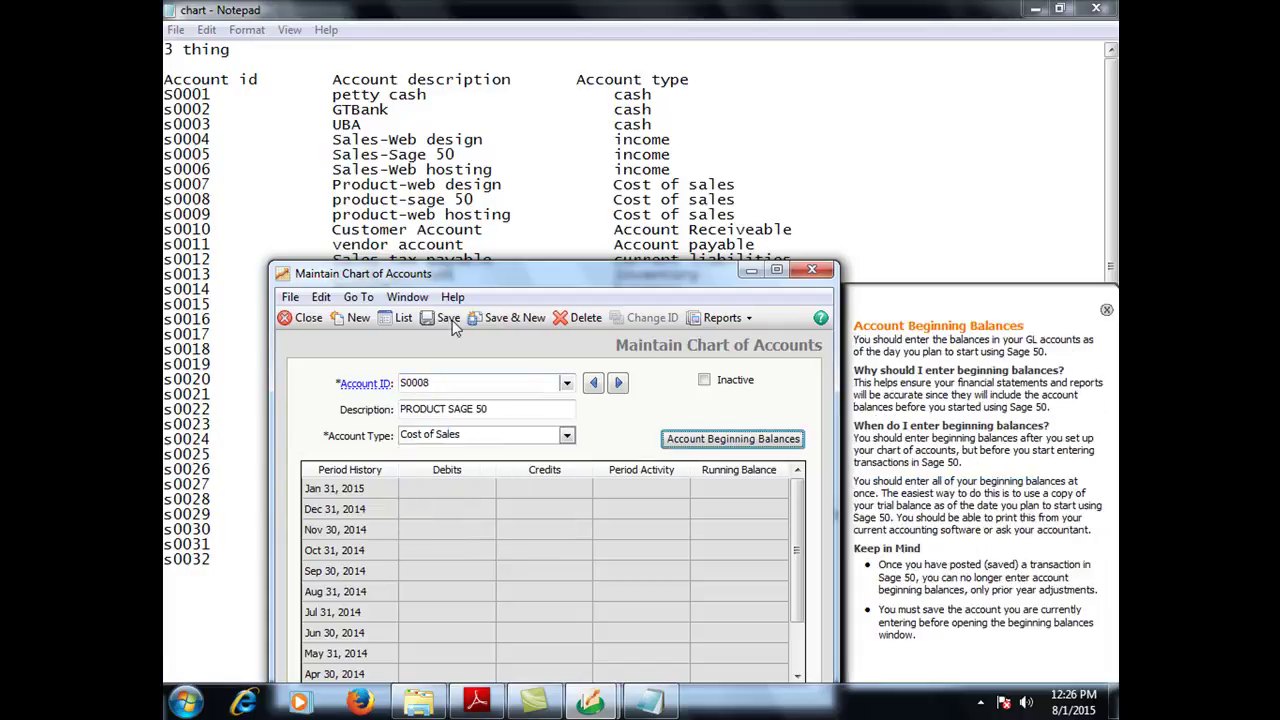
click(493, 316)
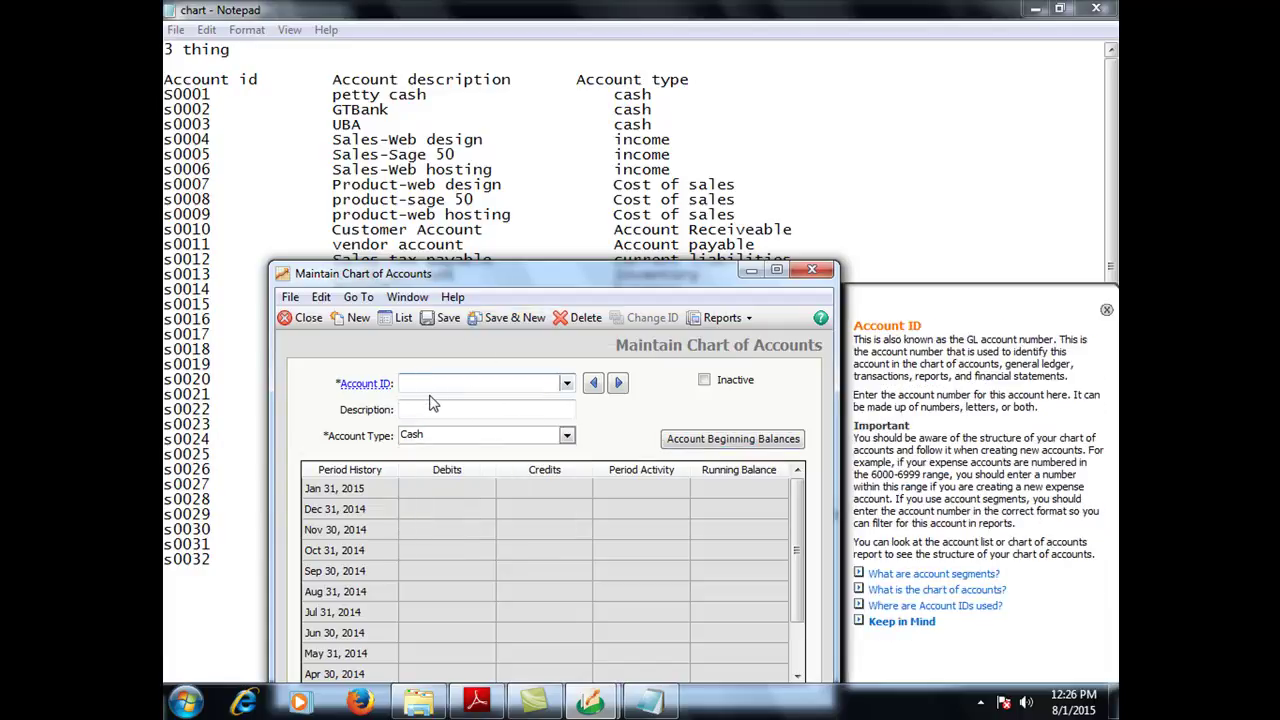
Create Cost of Sales account S0009 with the description PRODUCT WEB HOSTING, save it and start a new account
text(S0009)
key(Tab)
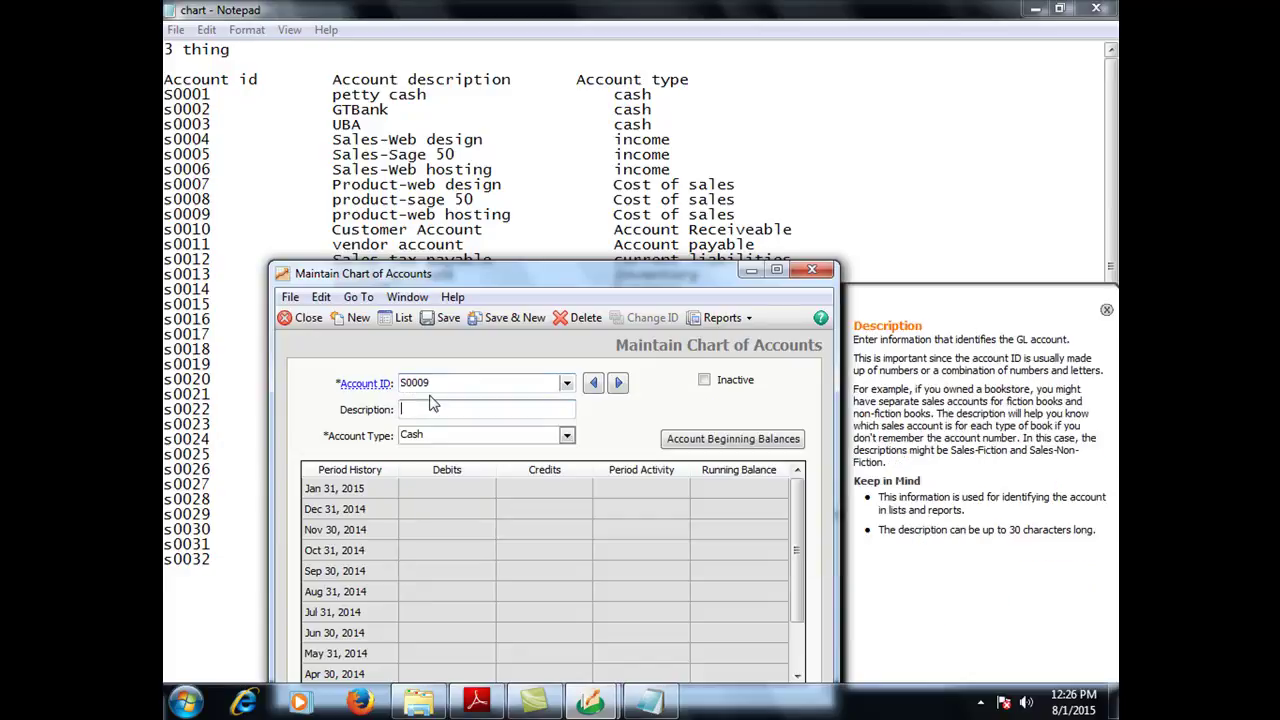
text(PRODUCT WEB HOSTING)
key(Tab)
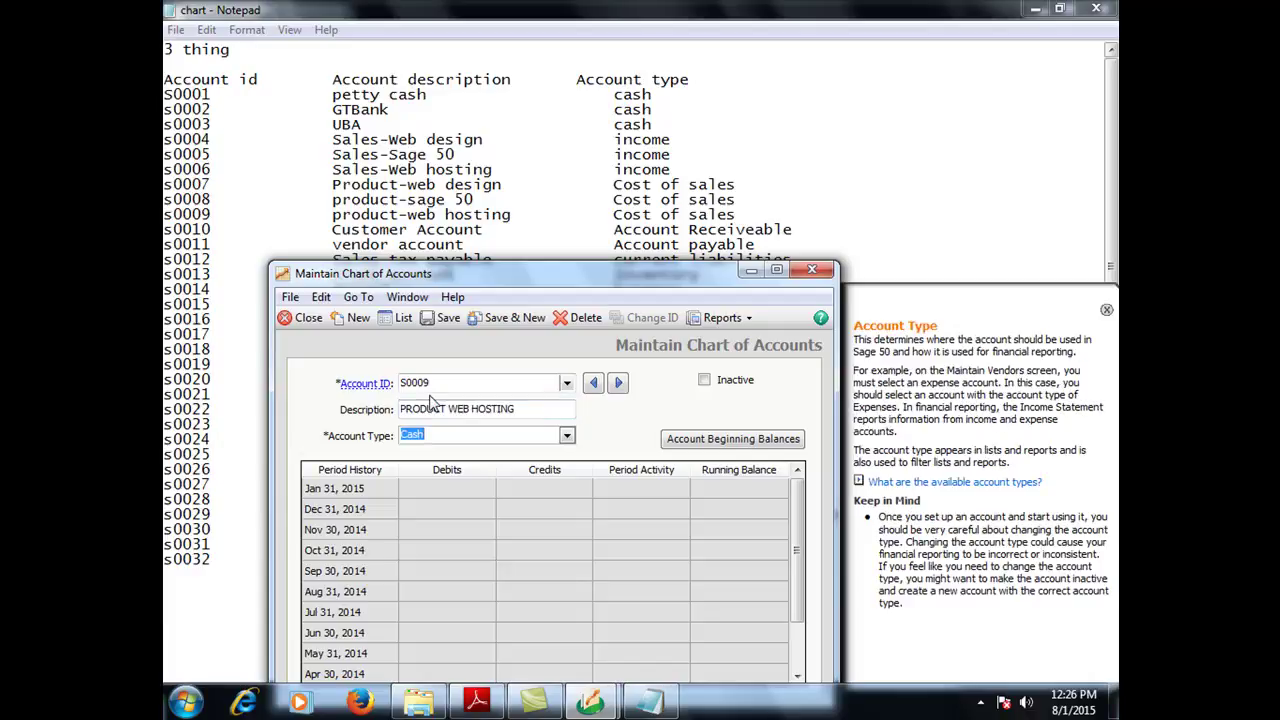
key(Down)
key(alt+Down)
key(Tab)
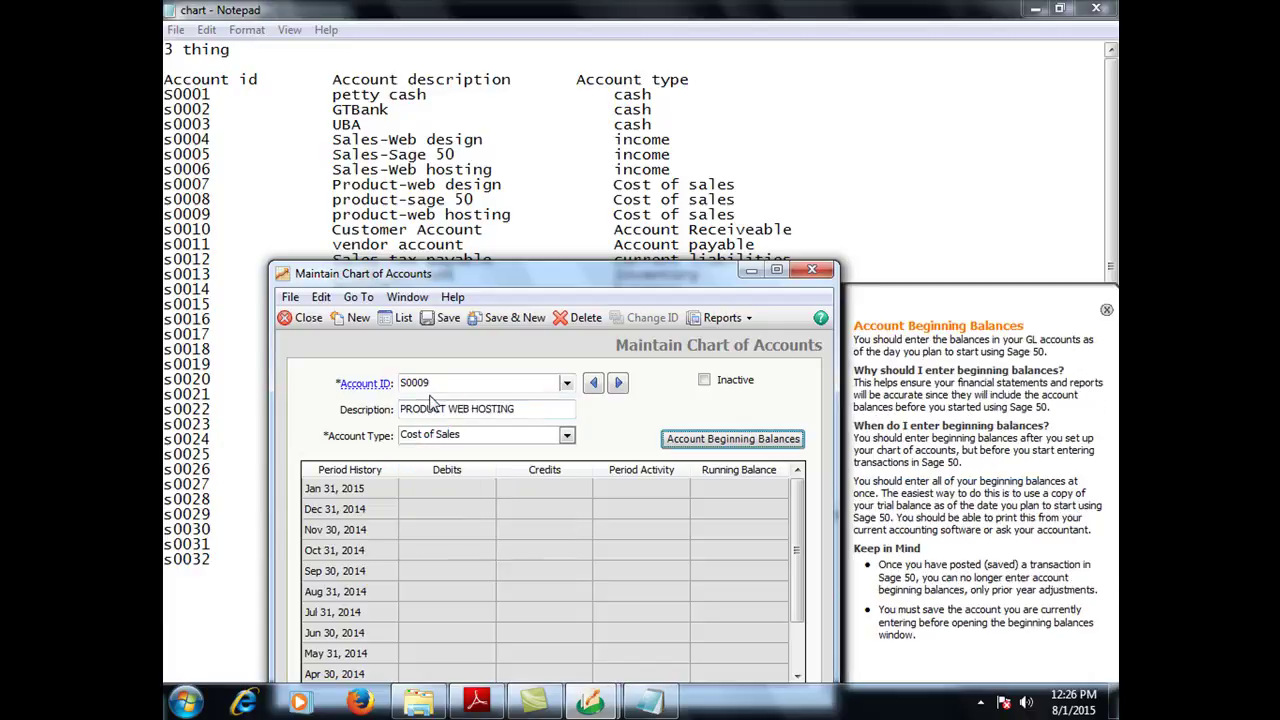
click(478, 318)
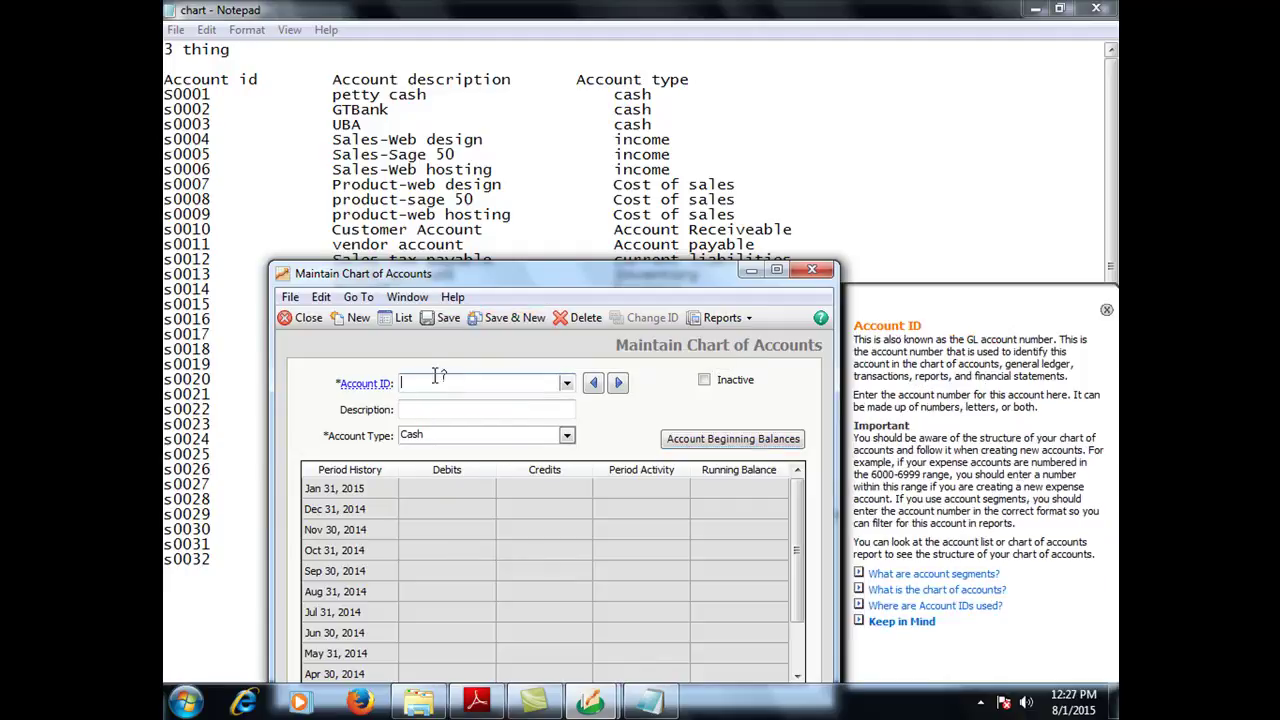
Create Accounts Receivable account S0010 with the description CUSTOMERS ACCOUNT, save it and start a new account
text(S00)
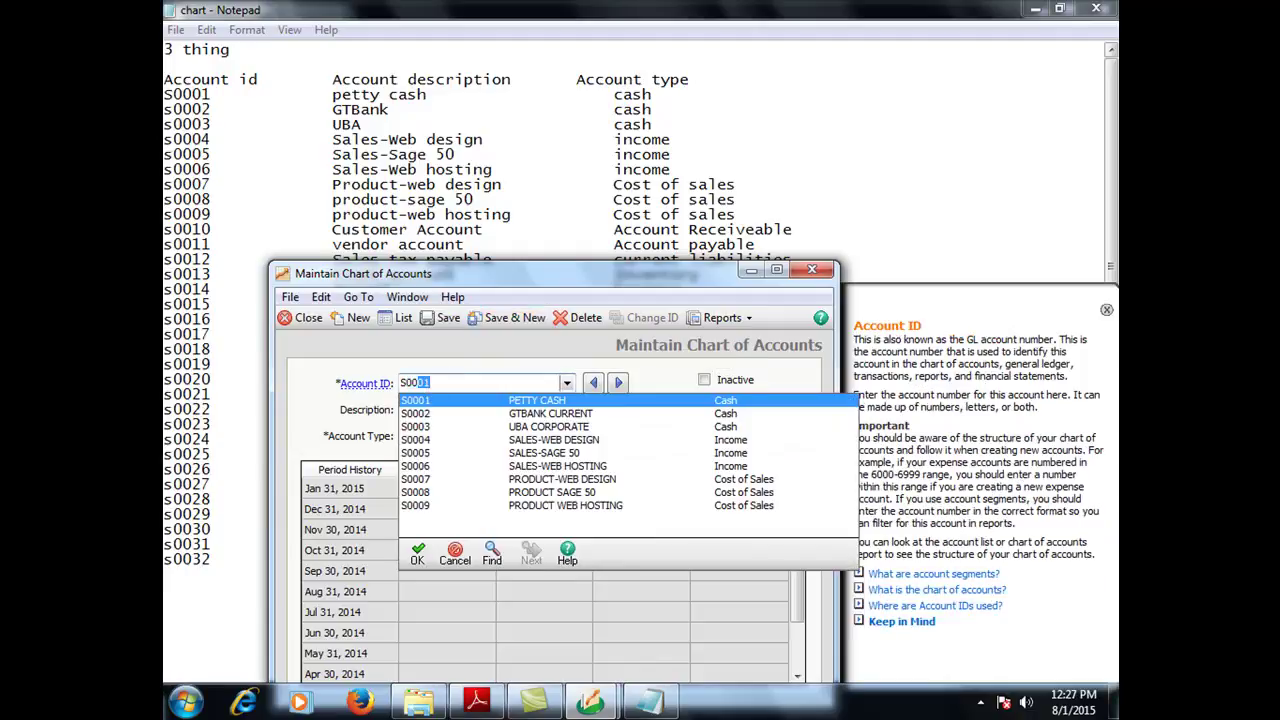
text(10)
key(Tab)
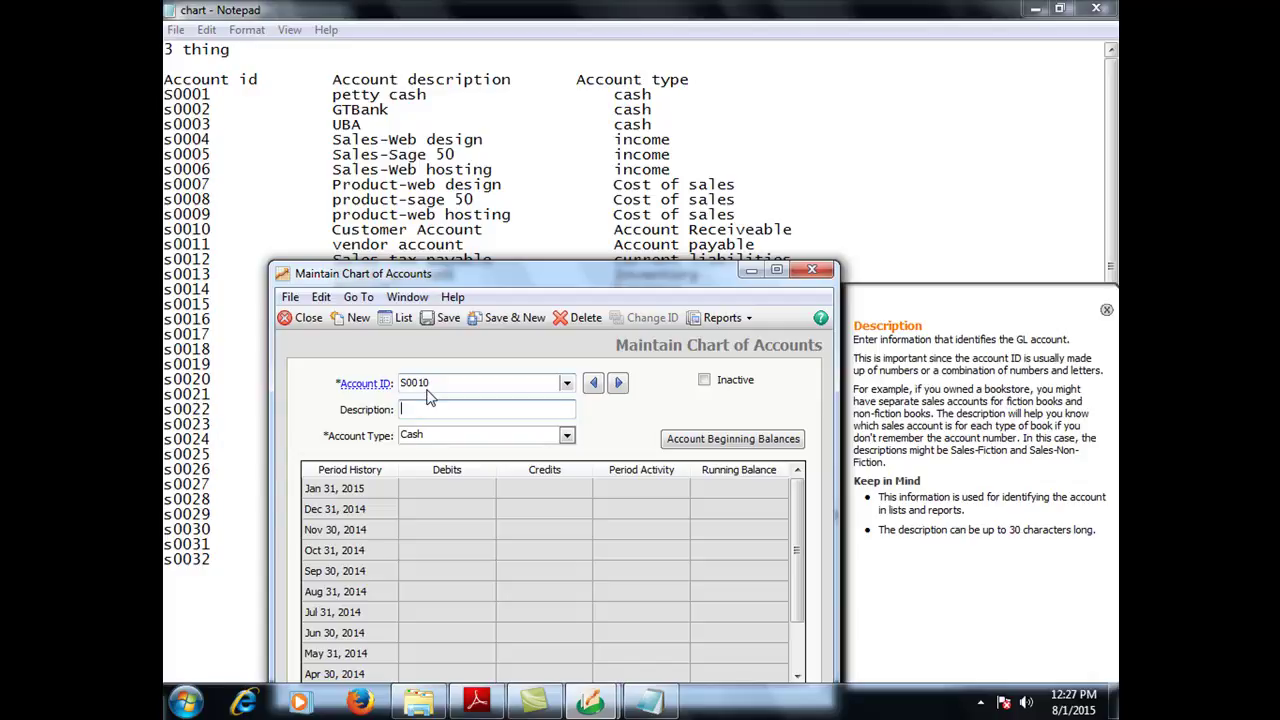
text(CUSTOMERS ACCOUNT)
click(466, 434)
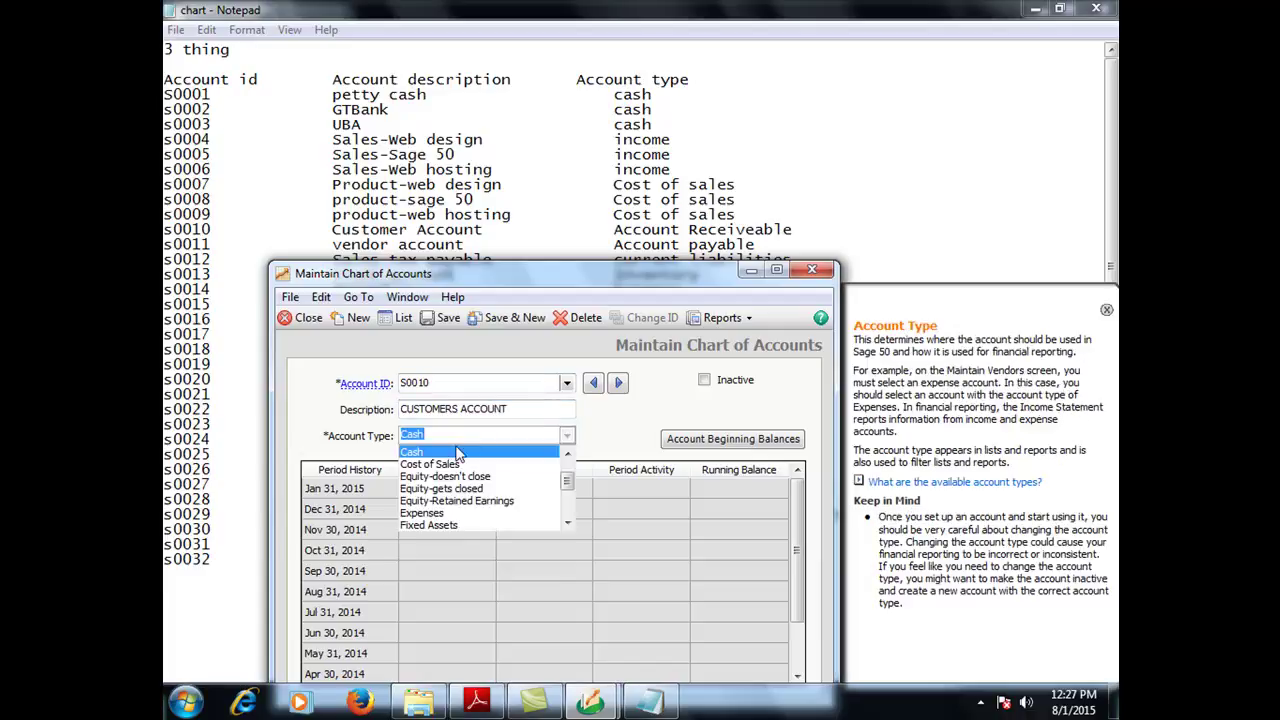
scroll(462, 449, up, 1)
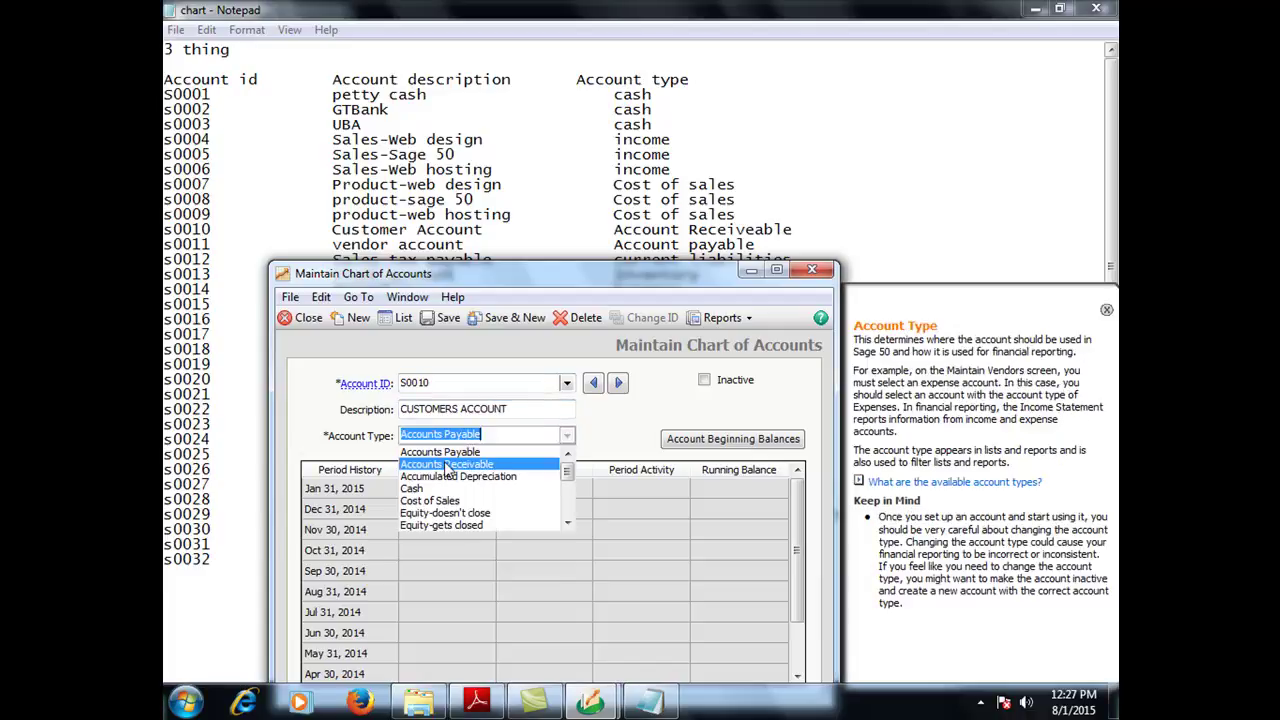
click(446, 464)
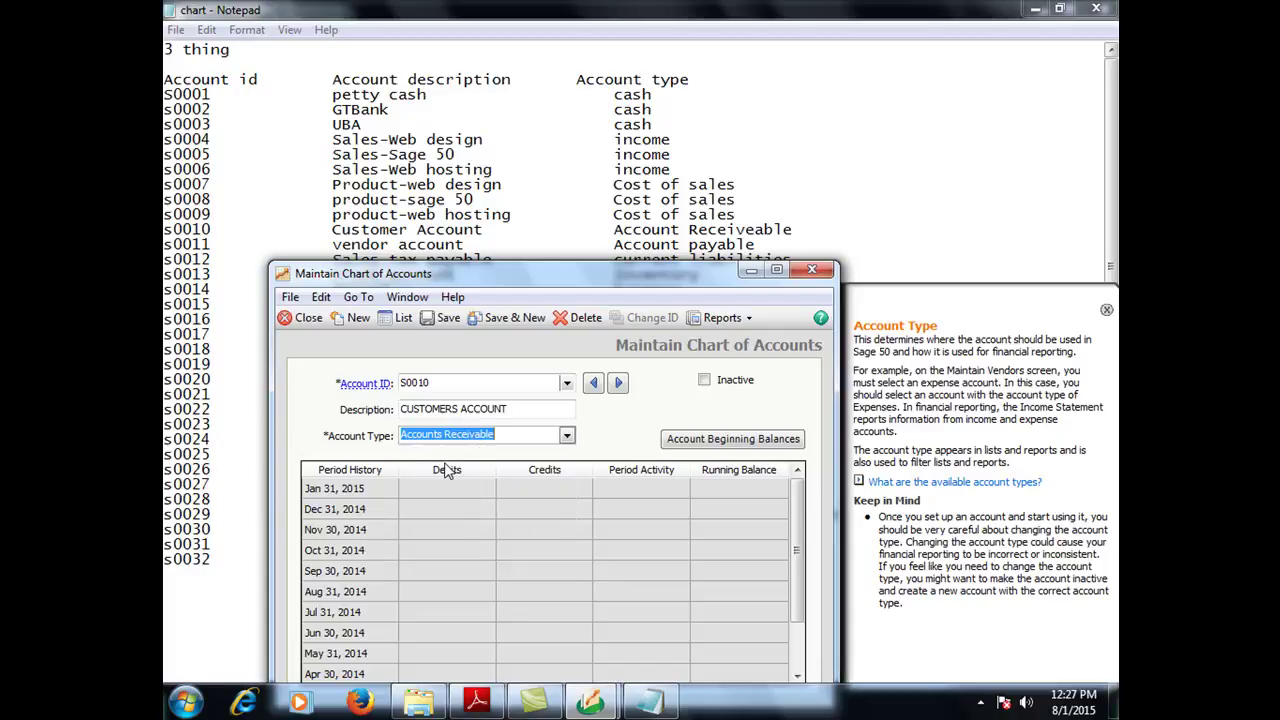
click(503, 318)
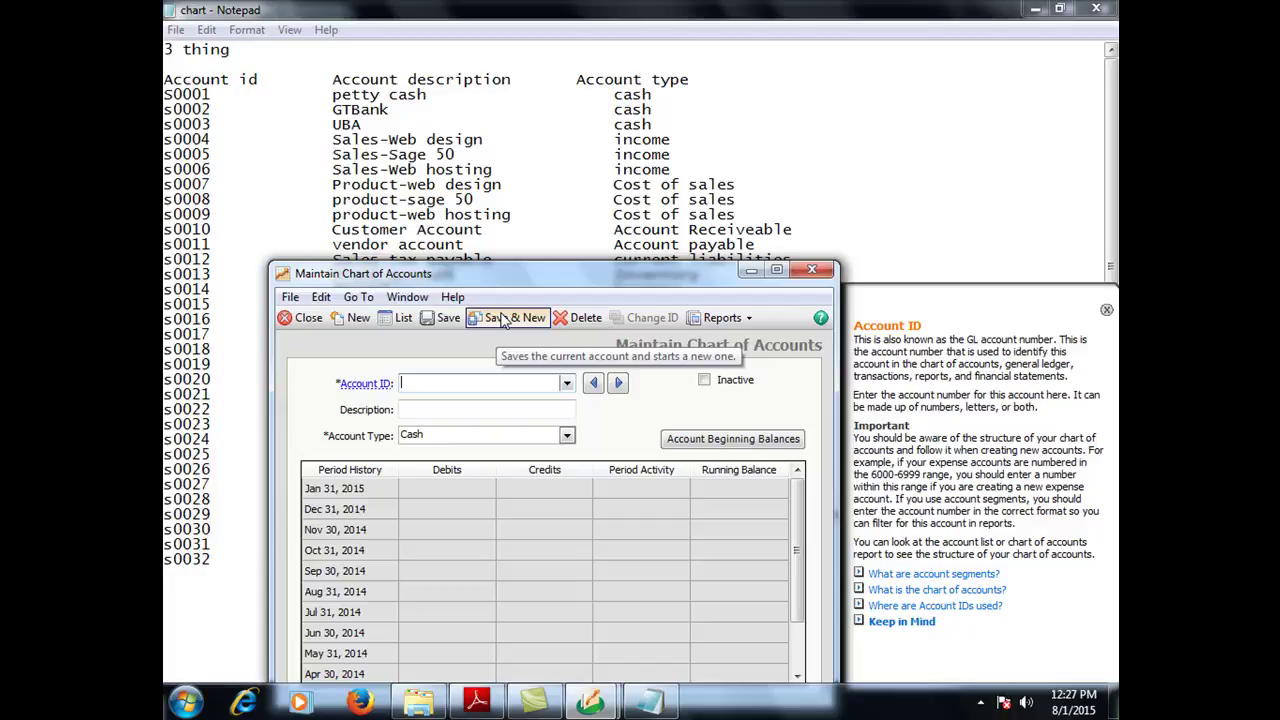
Create Accounts Payable account S0011 with the description VENDOR ACCOUNT, save it and start a new account
text(S00)
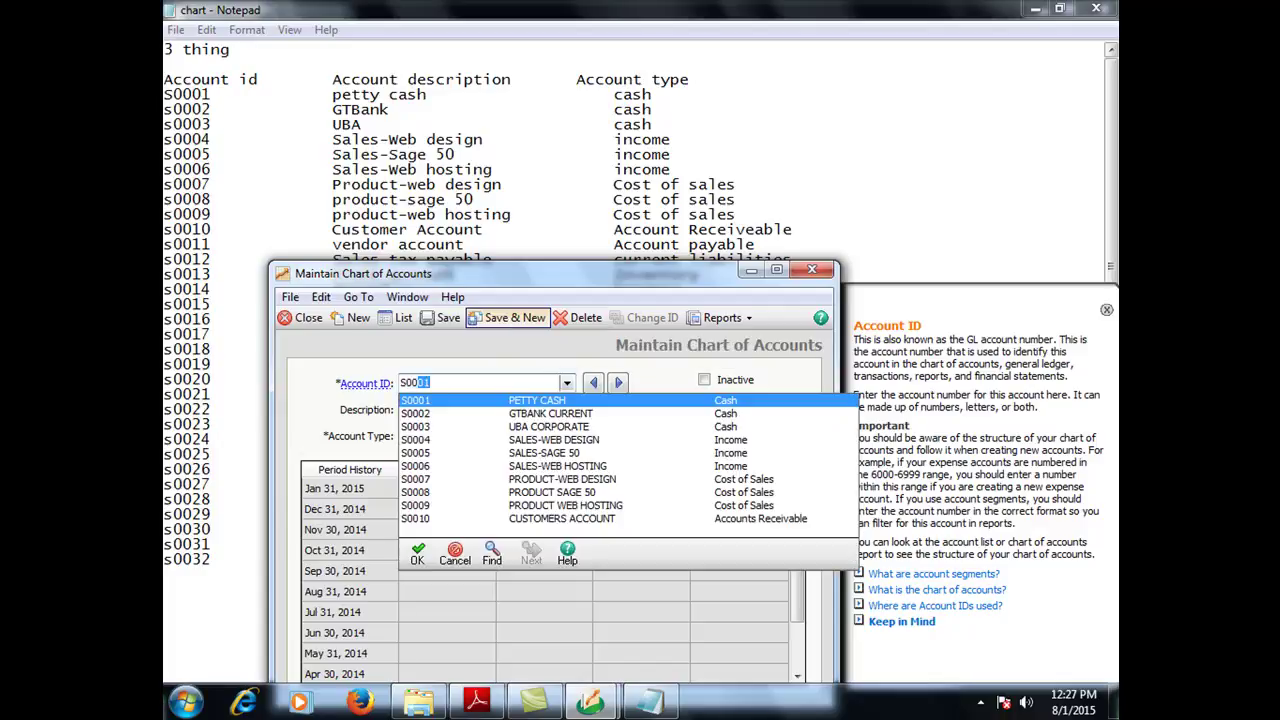
text(11)
key(Tab)
text(VE)
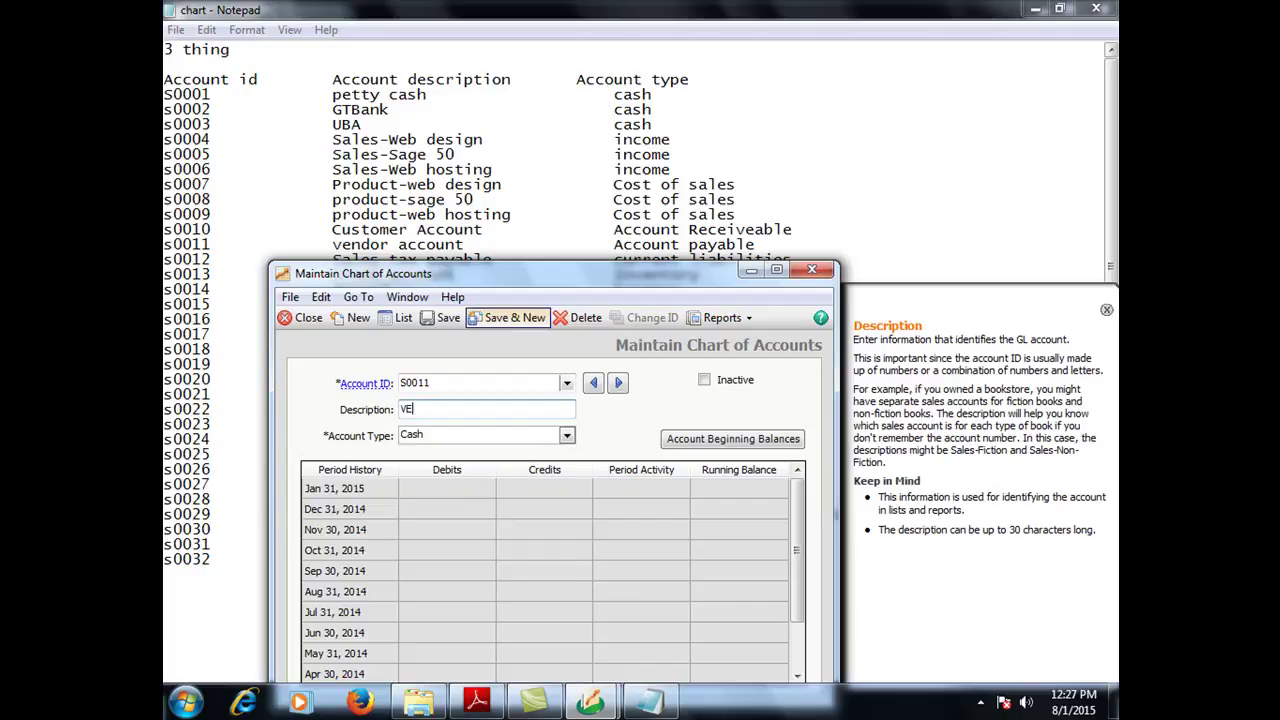
text(NDOR ACCOUNT)
key(Tab)
text(a)
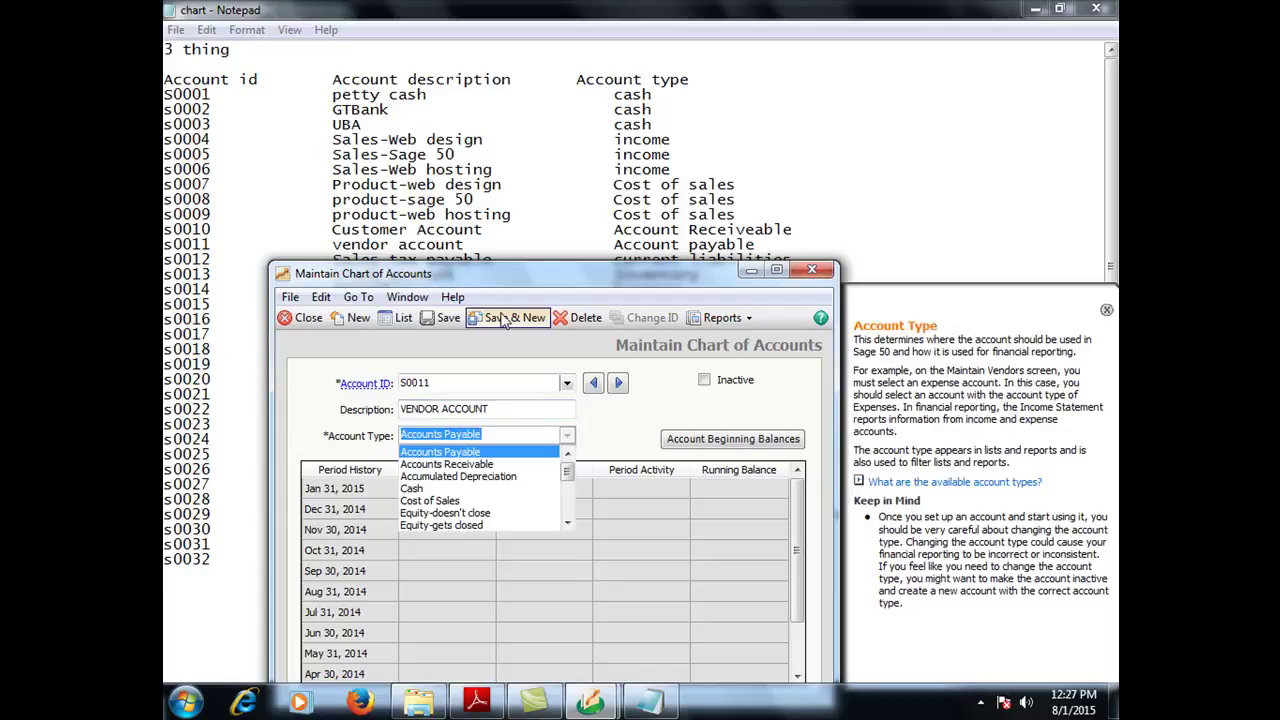
click(503, 318)
click(510, 313)
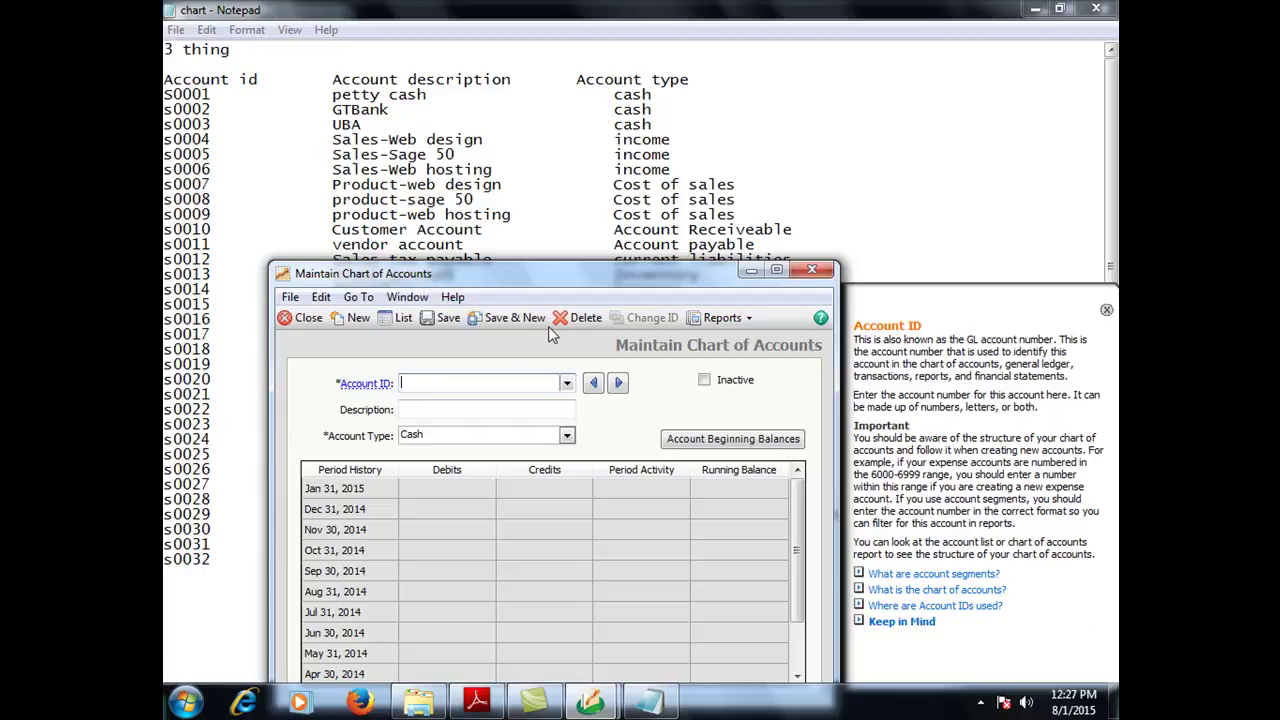
Switch to the Notepad list and examine the remaining accounts from s0011 onward
click(1113, 187)
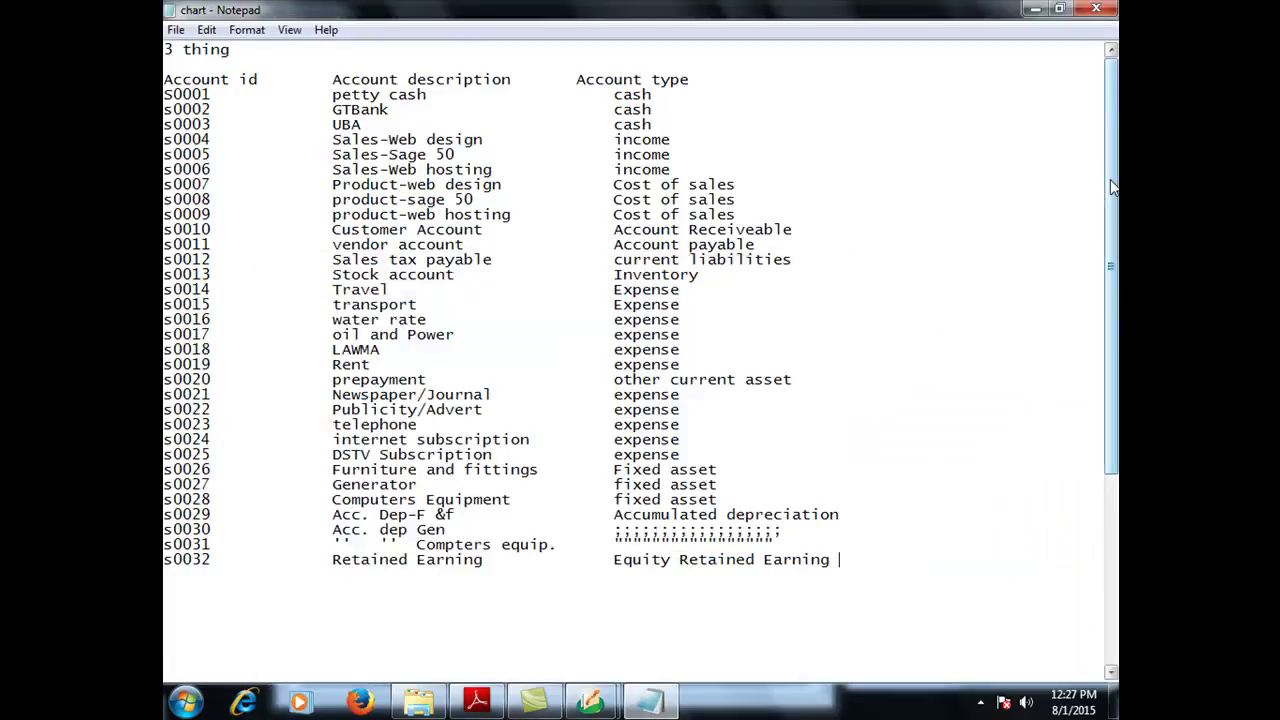
click(1110, 673)
click(1110, 673)
click(1110, 673)
click(1110, 673)
click(1110, 673)
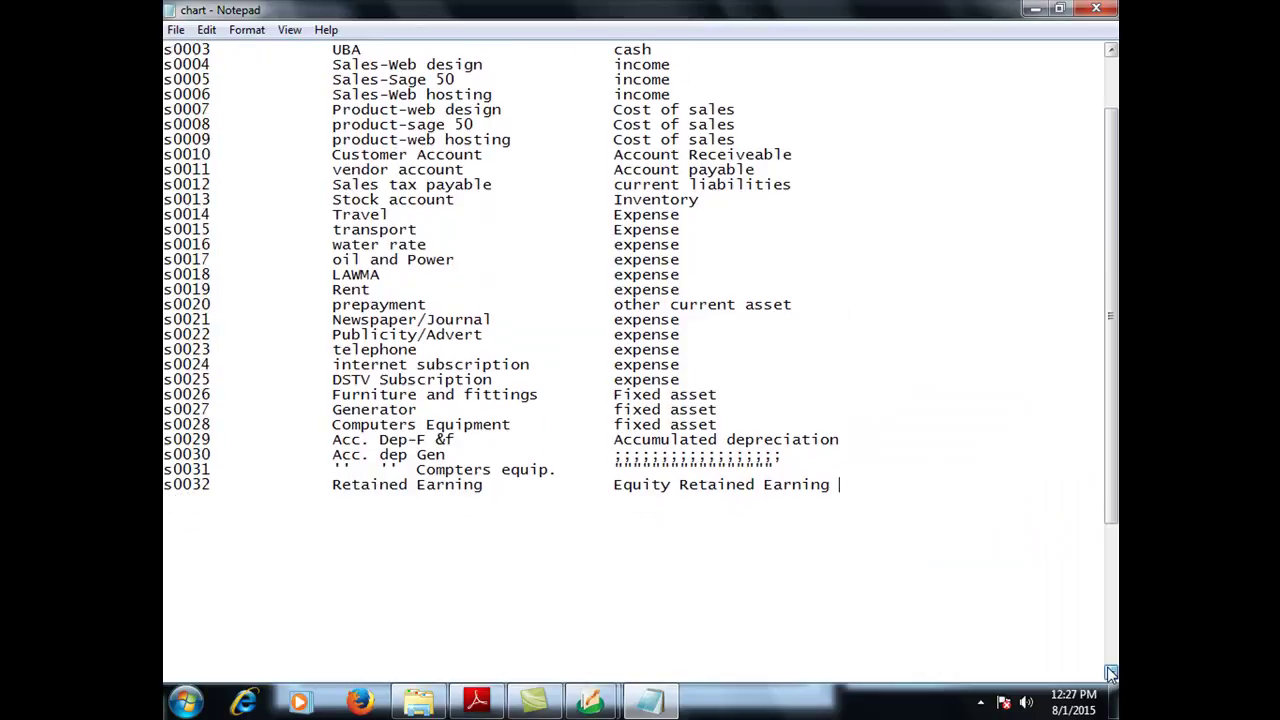
click(1110, 673)
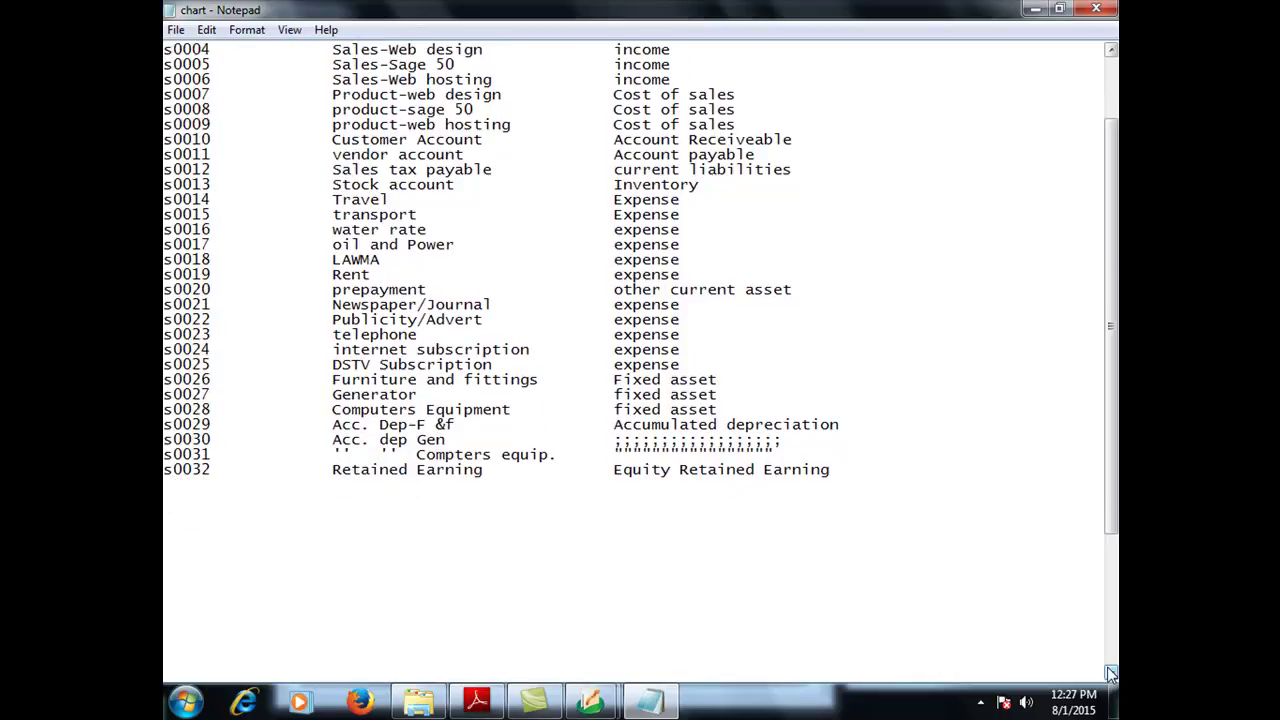
click(1110, 673)
click(1110, 673)
click(1110, 673)
click(1110, 673)
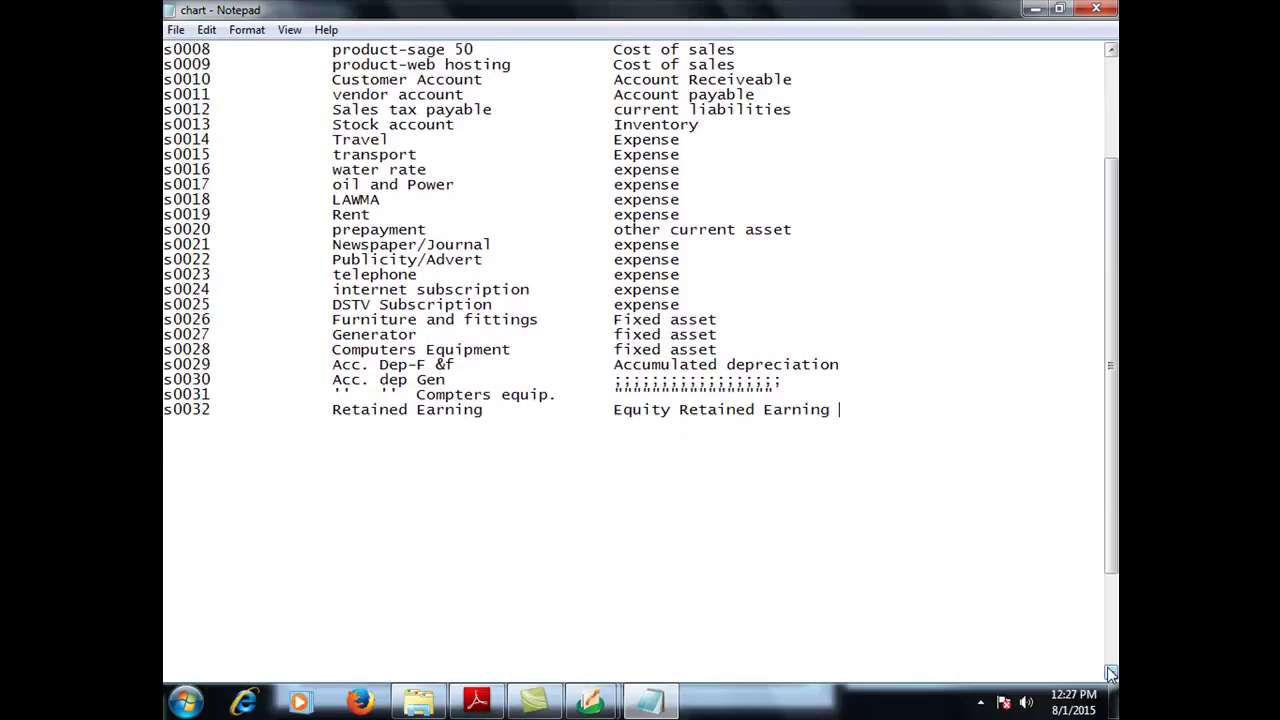
click(1110, 673)
click(1110, 673)
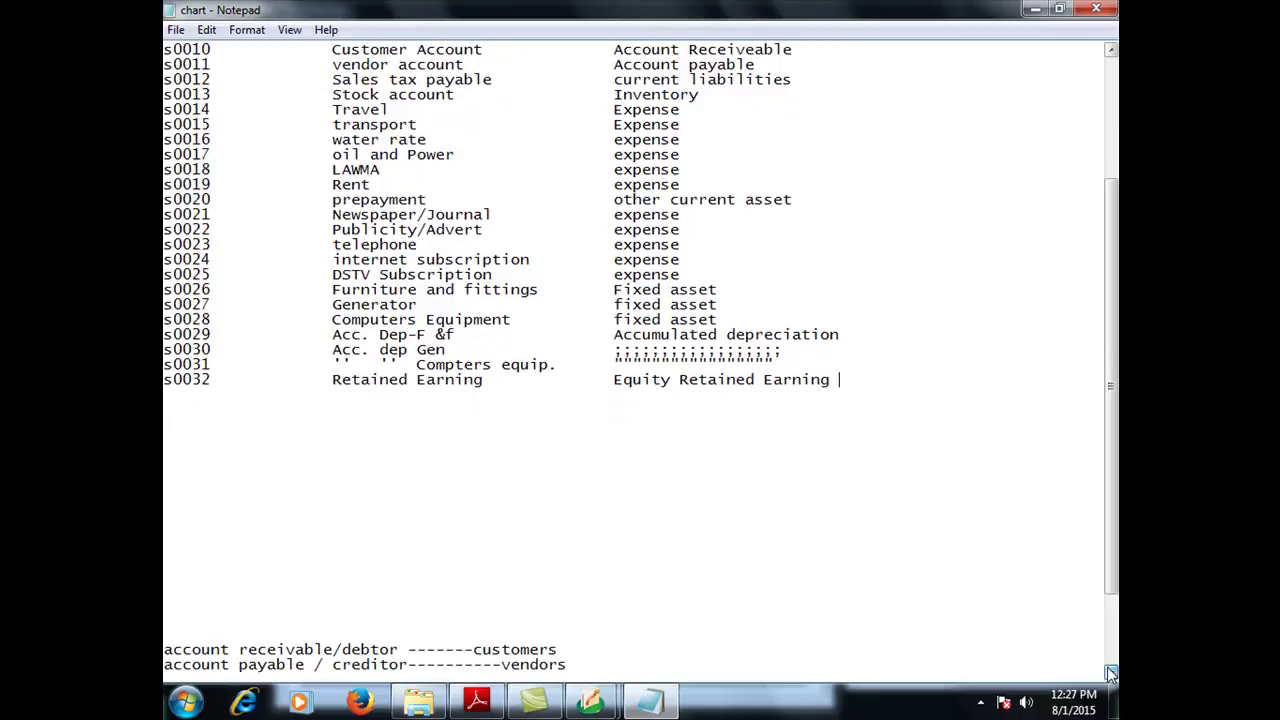
click(1110, 673)
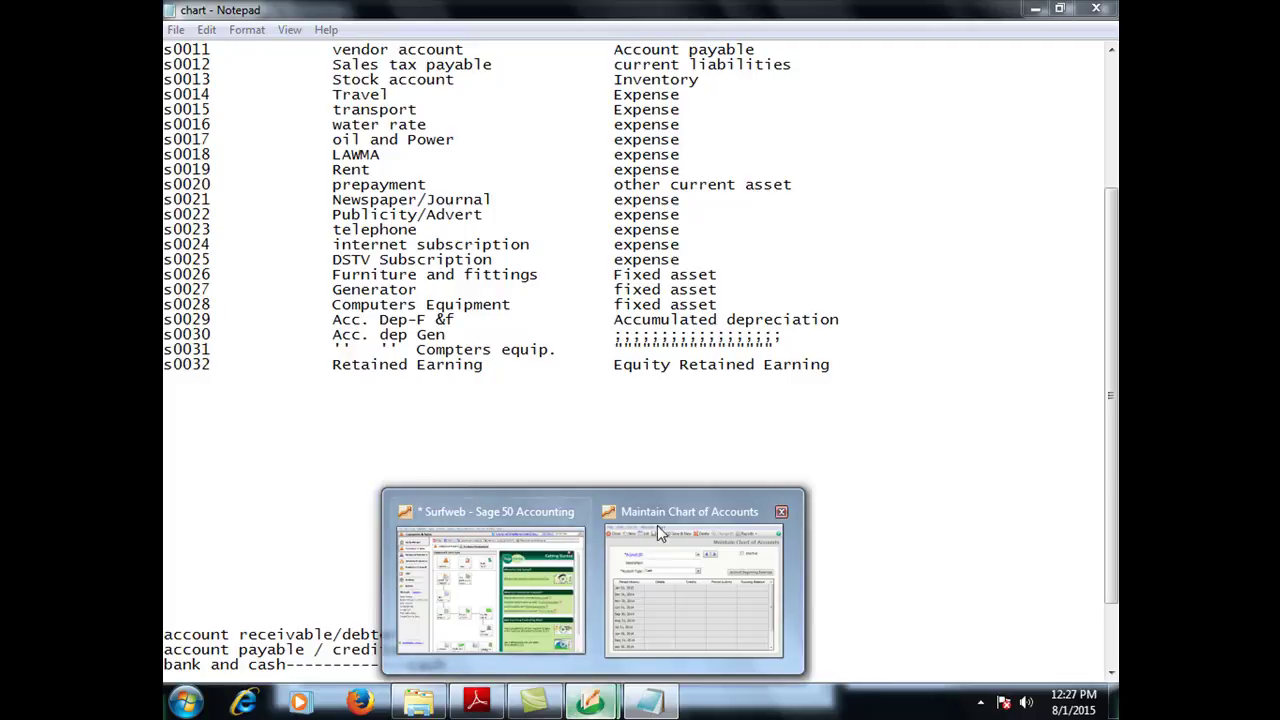
Switch back to Sage 50, create Other Current Liabilities account S0012 with the description SALES TAX PAYABLE, save it and start a new account
click(652, 556)
text(S00)
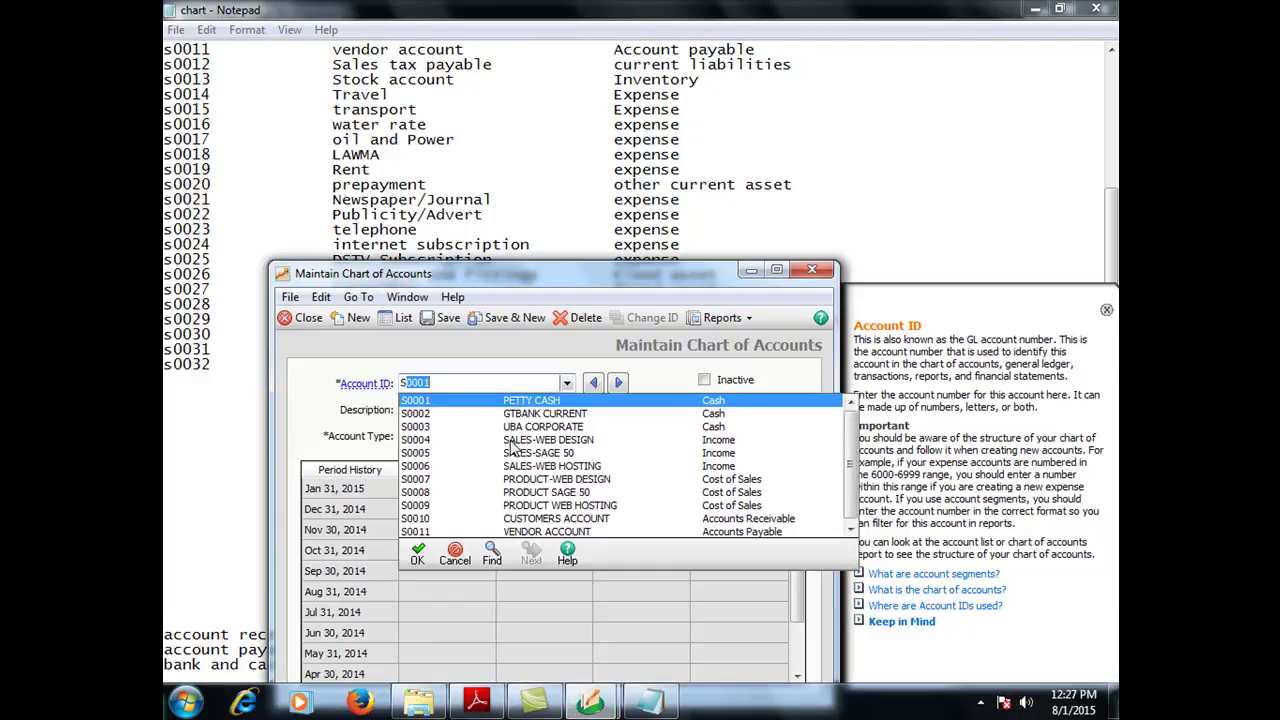
text(12)
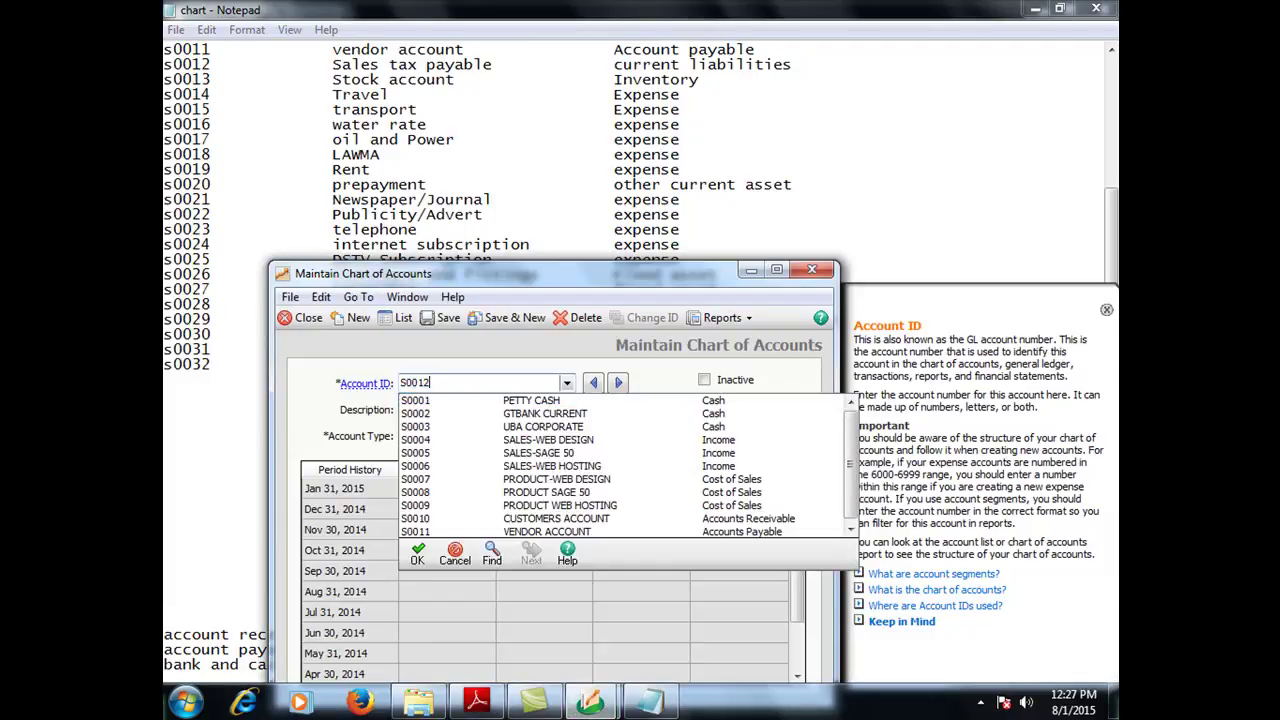
key(Tab)
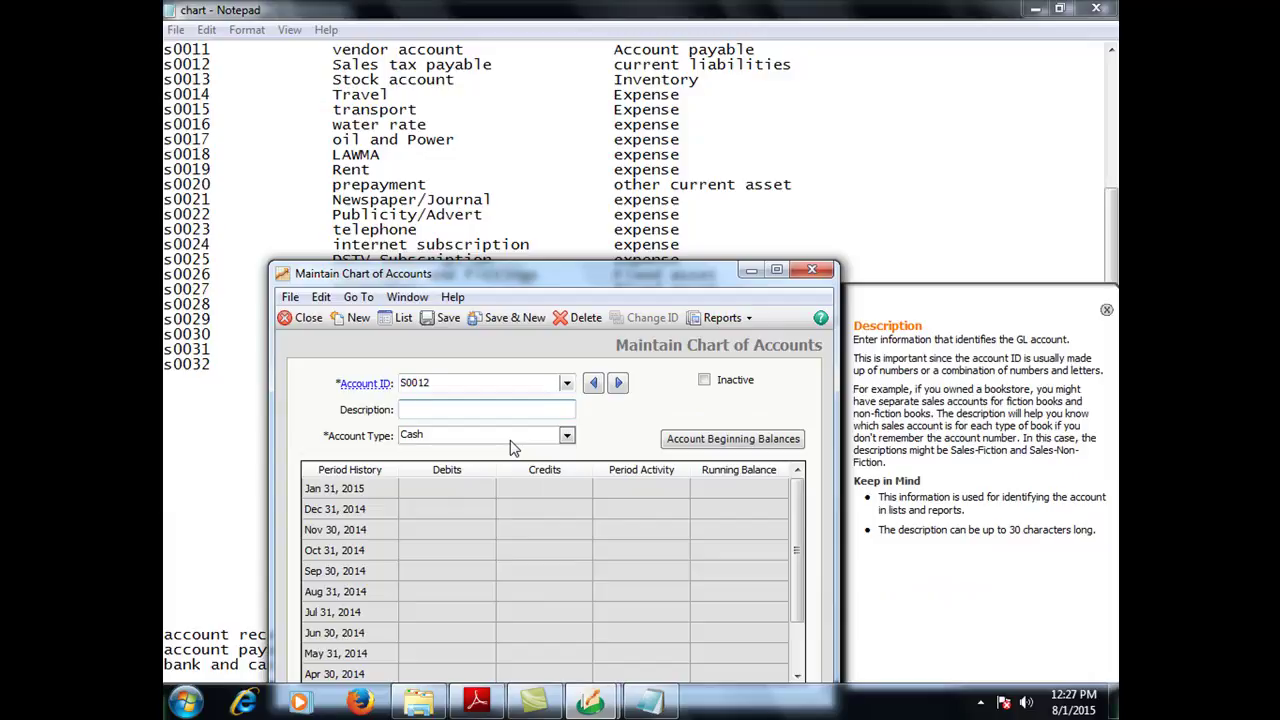
text(SALES TAX PAYABLE)
key(Tab)
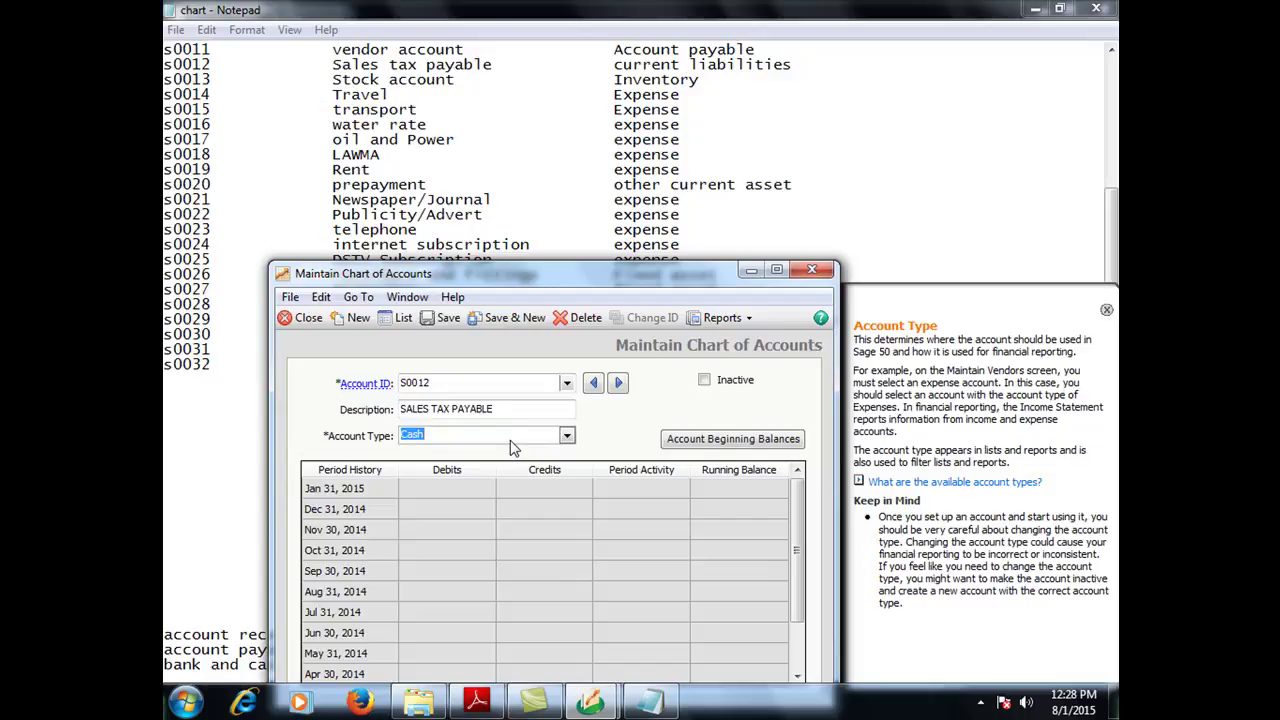
click(511, 440)
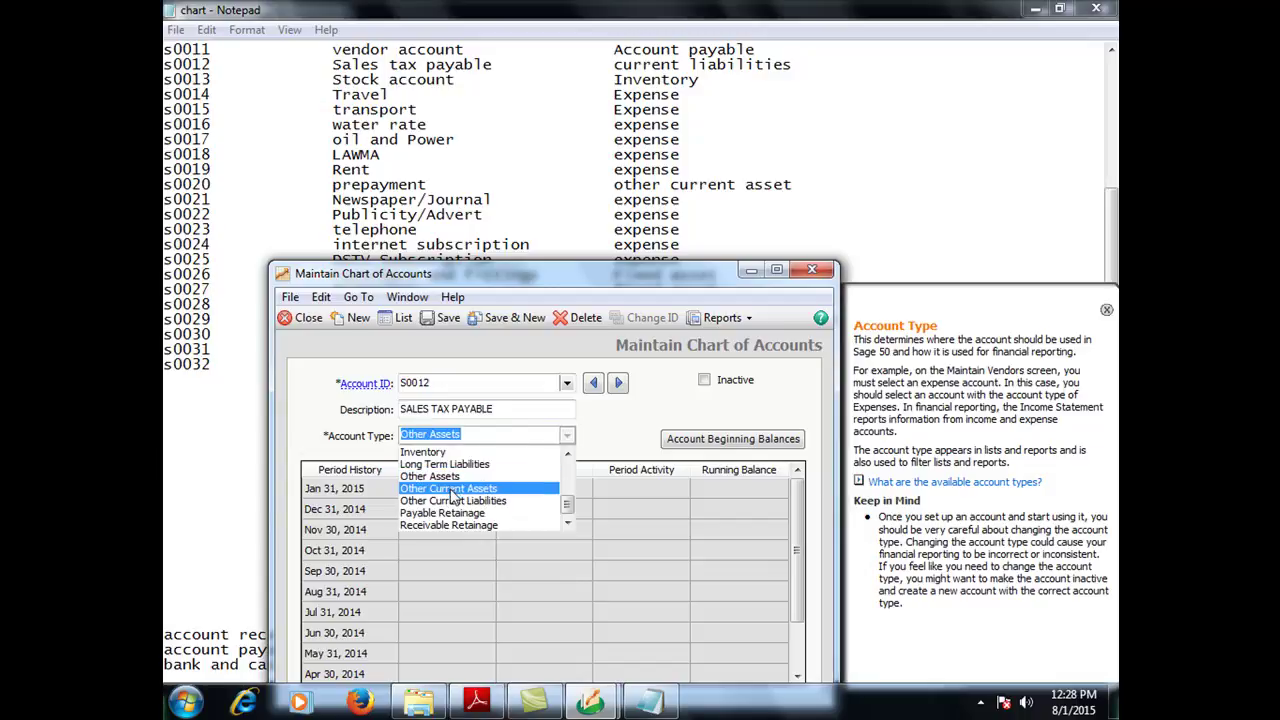
click(450, 500)
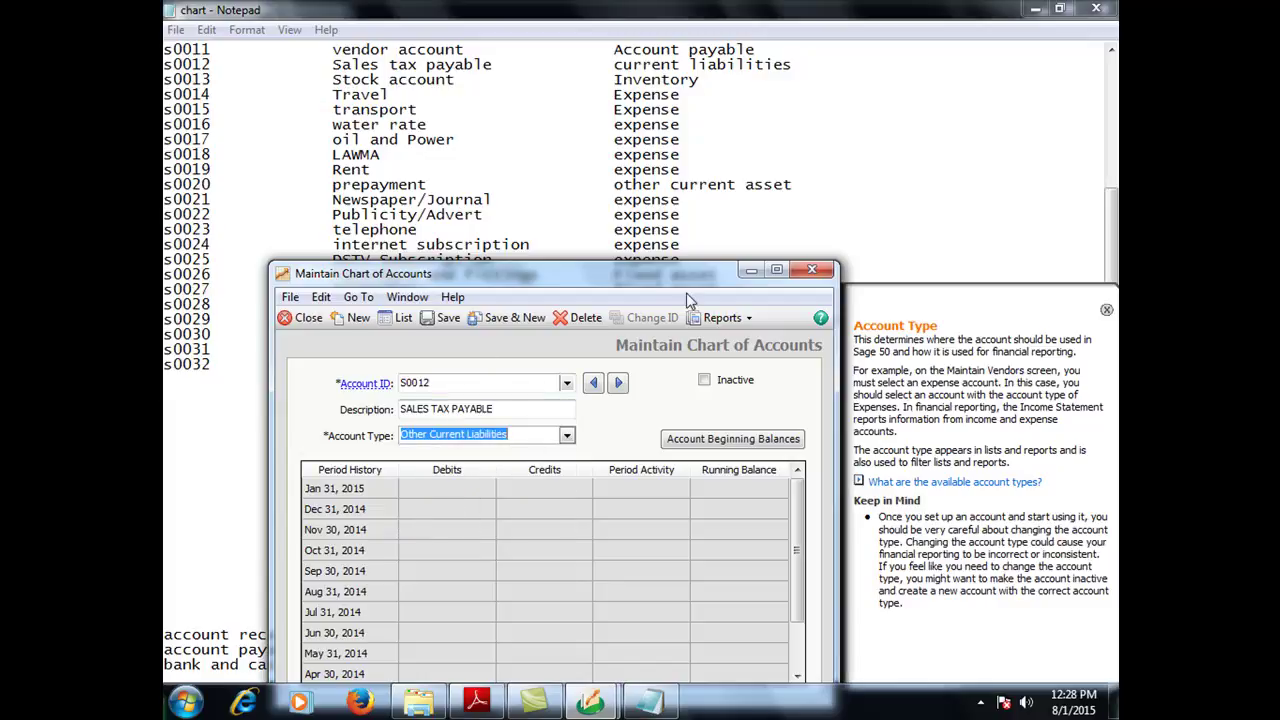
click(494, 318)
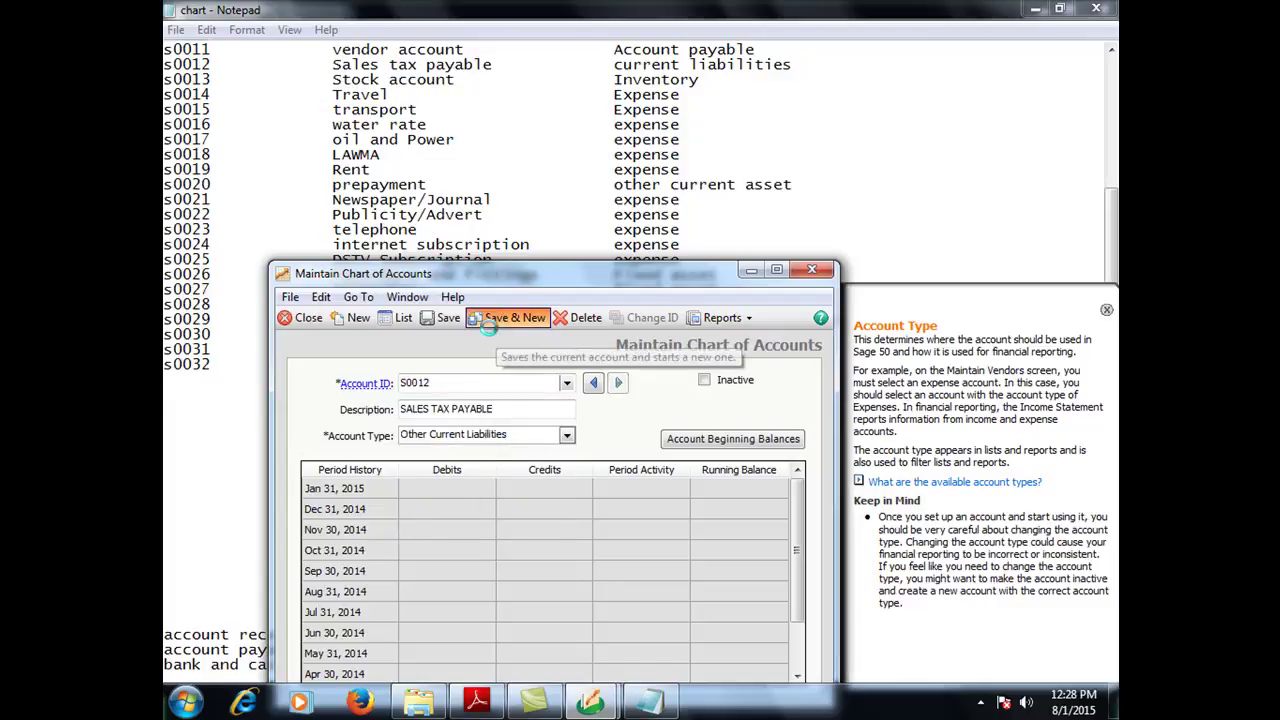
Create Inventory account S0013 with the description STOCK ACCOUNT, save it and start a new account
text(S00)
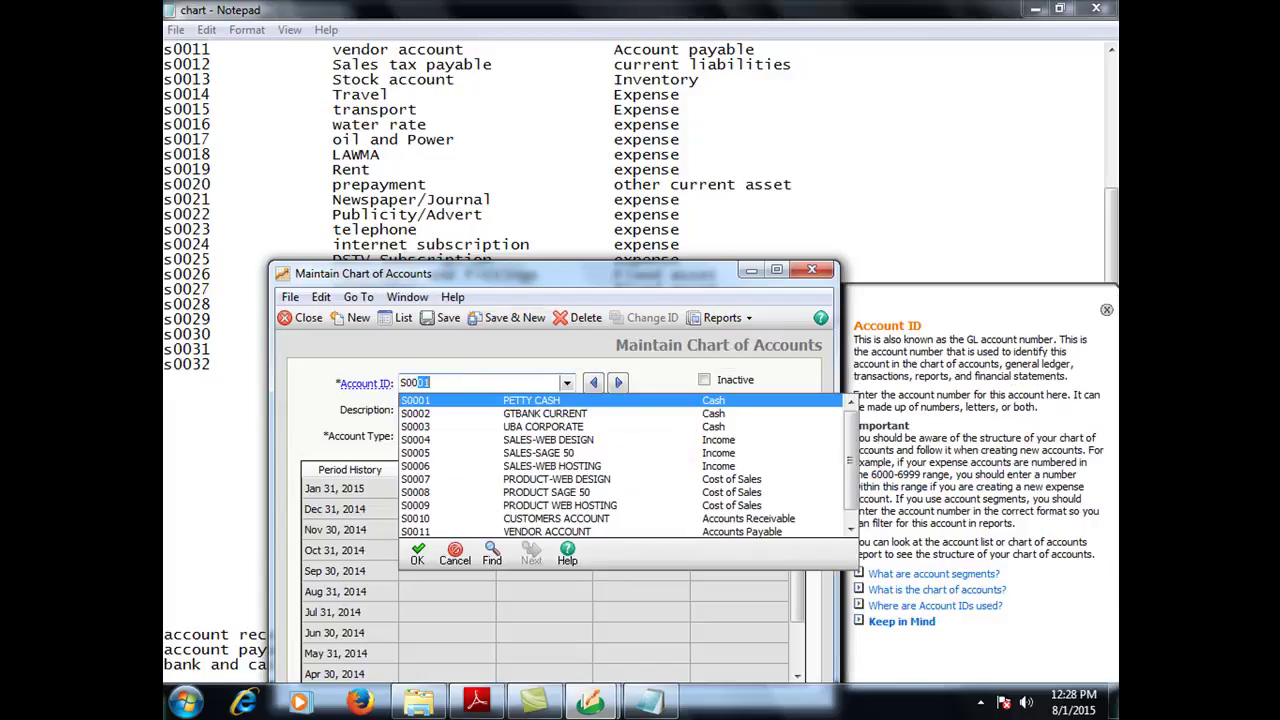
text(13)
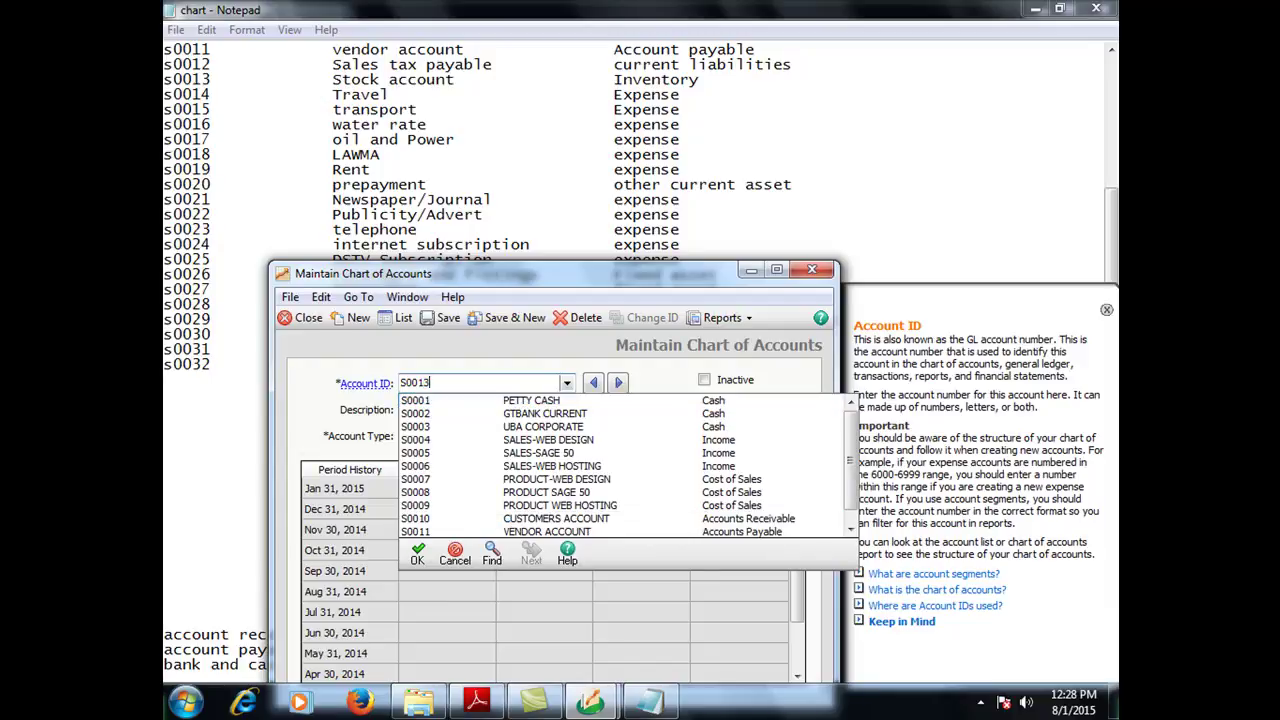
key(Tab)
text(STOCK ACCOU)
key(BackSpace)
text(UNT)
key(Tab)
text(i)
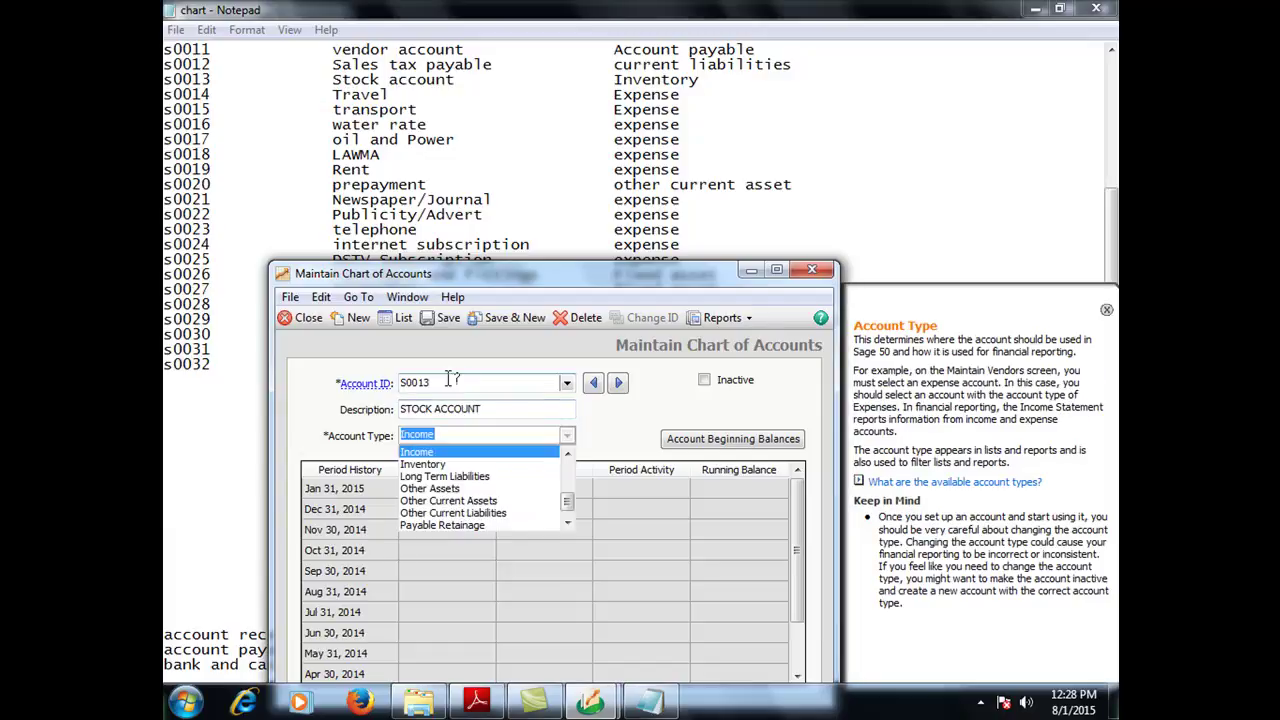
key(Down)
key(Tab)
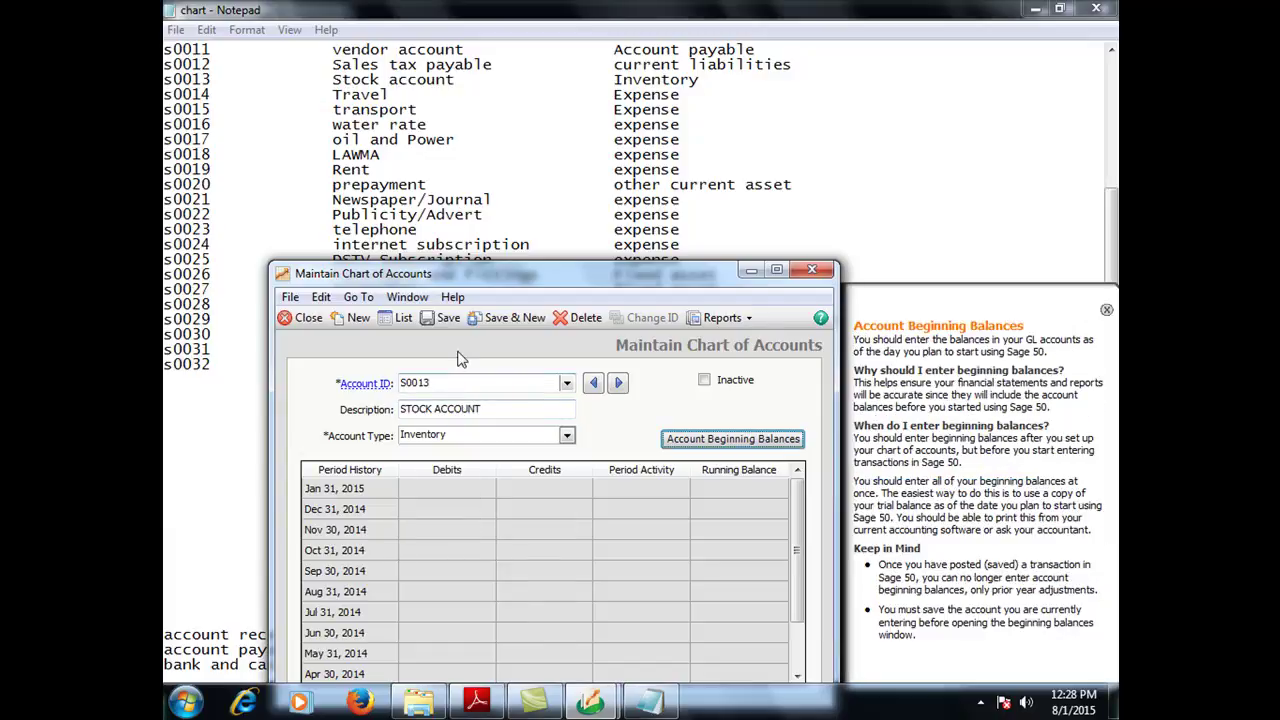
click(508, 318)
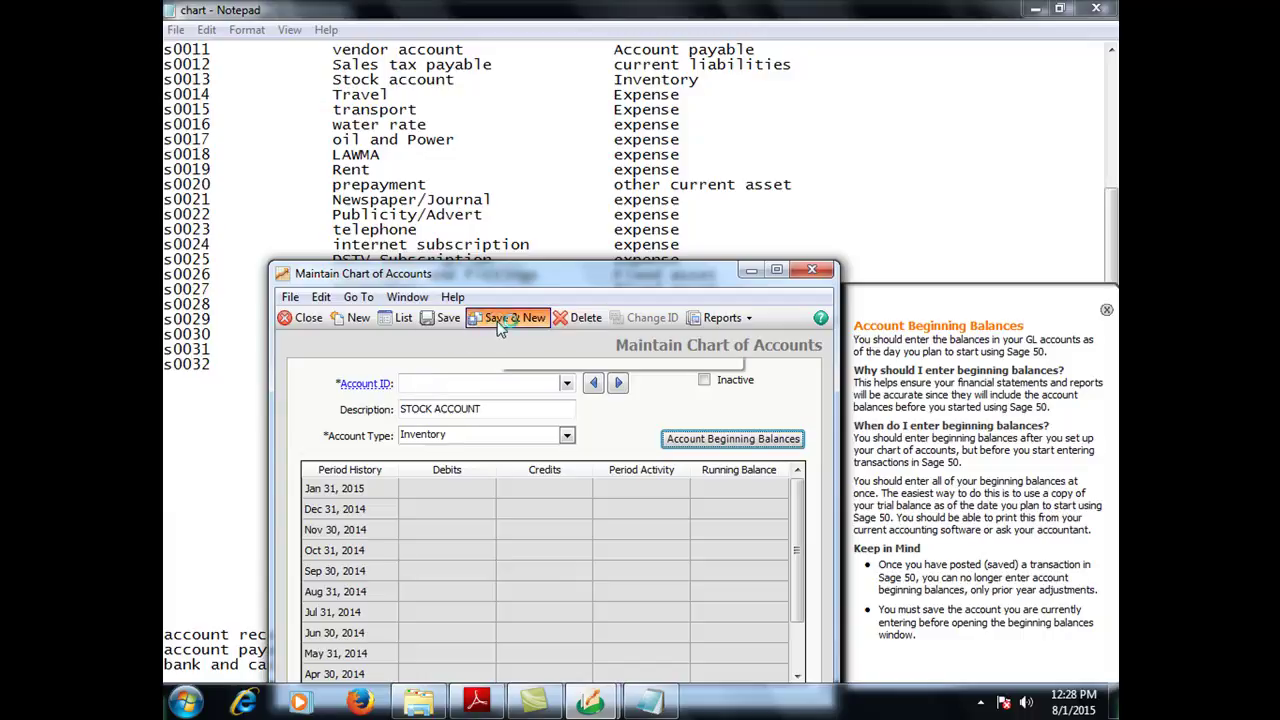
Create Expenses account S0014 with the description TRAVEL, save it and start a new account
text(S001)
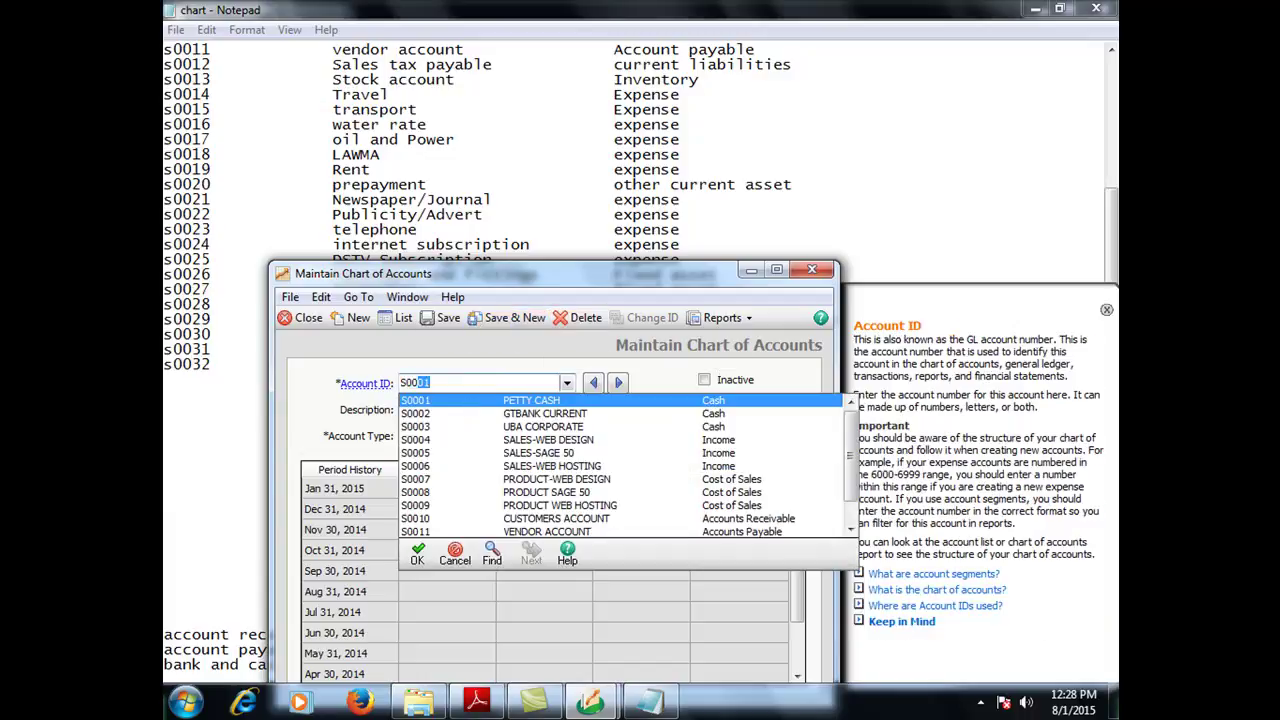
text(4)
click(472, 410)
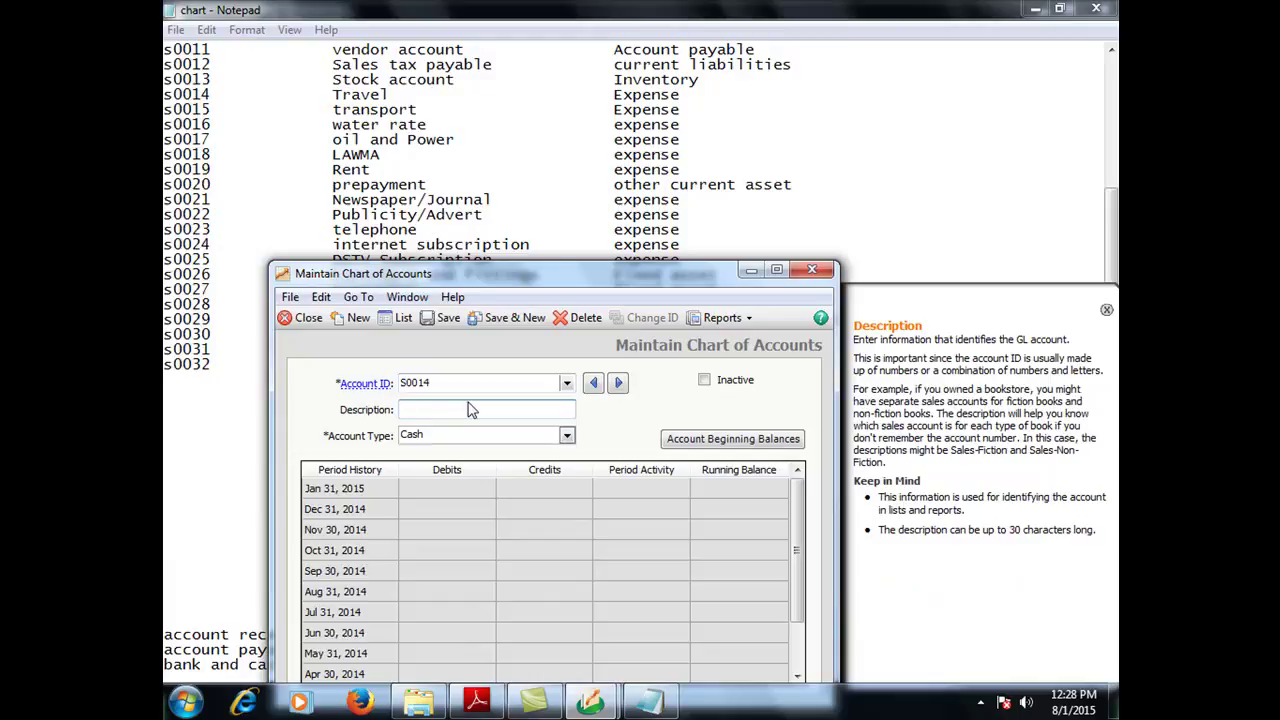
text(TRAVEL)
key(Tab)
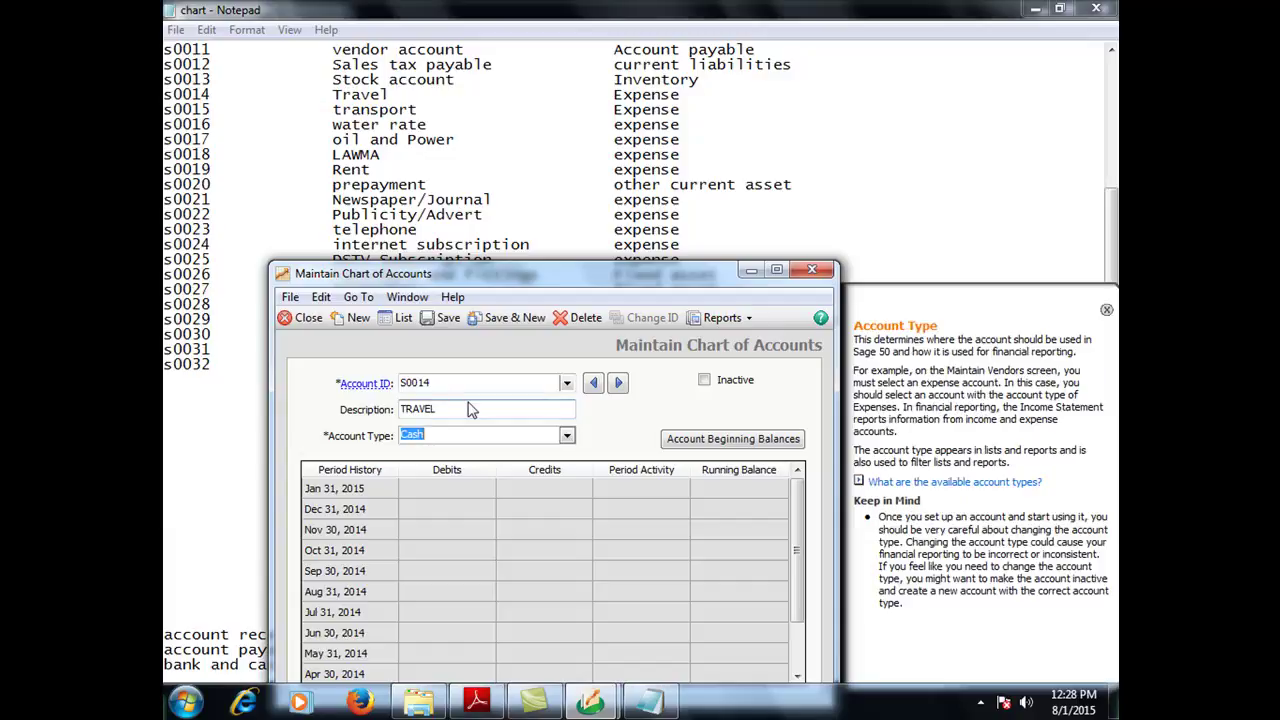
text(esn't close)
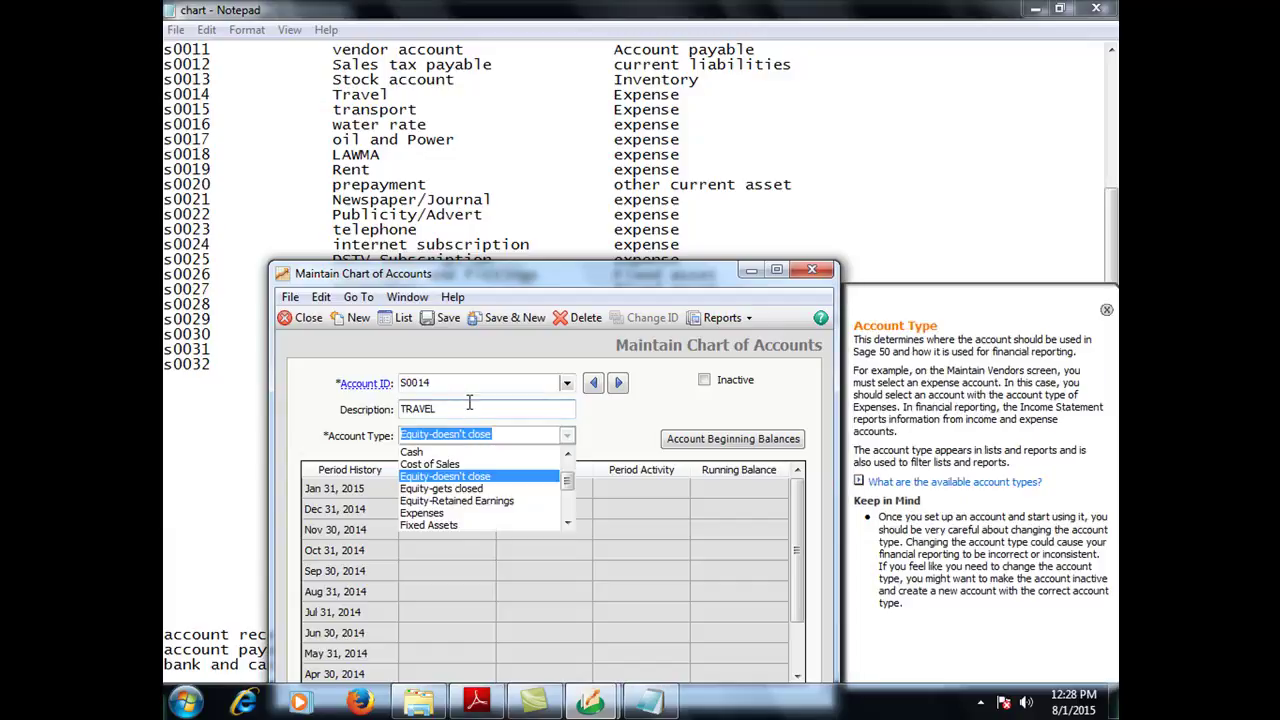
key(e)
key(e)
key(e)
key(Tab)
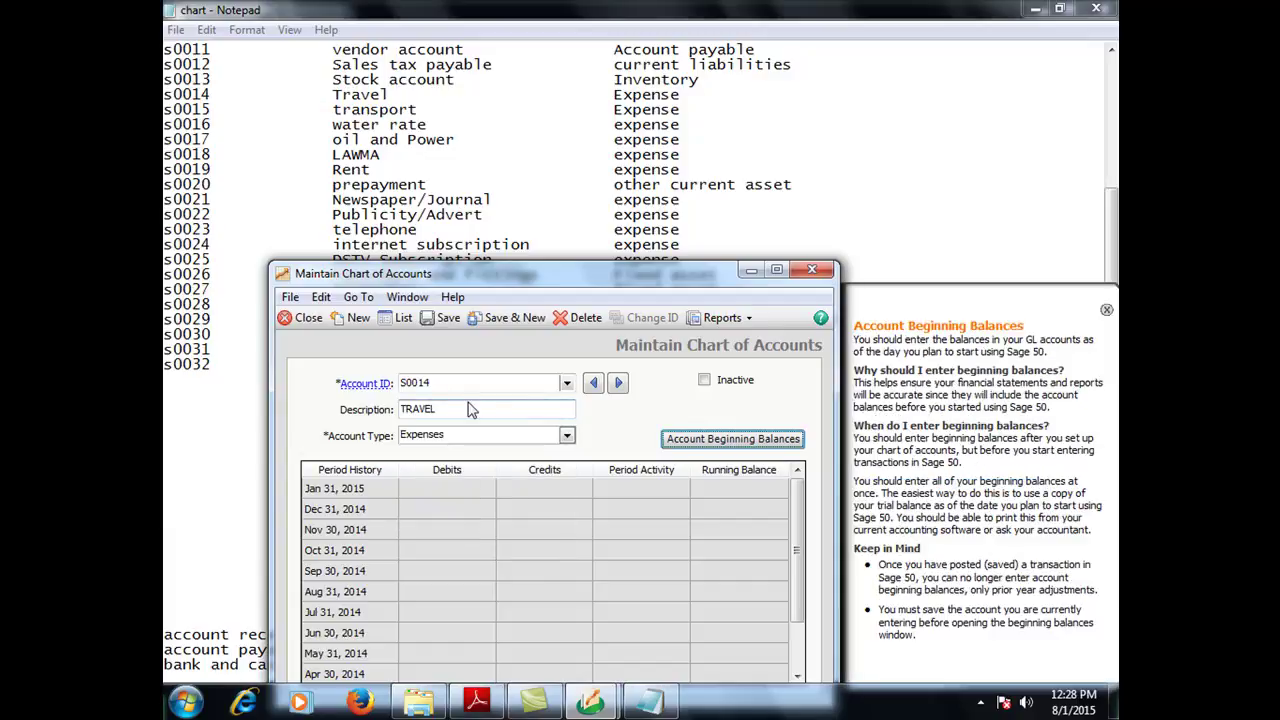
click(516, 319)
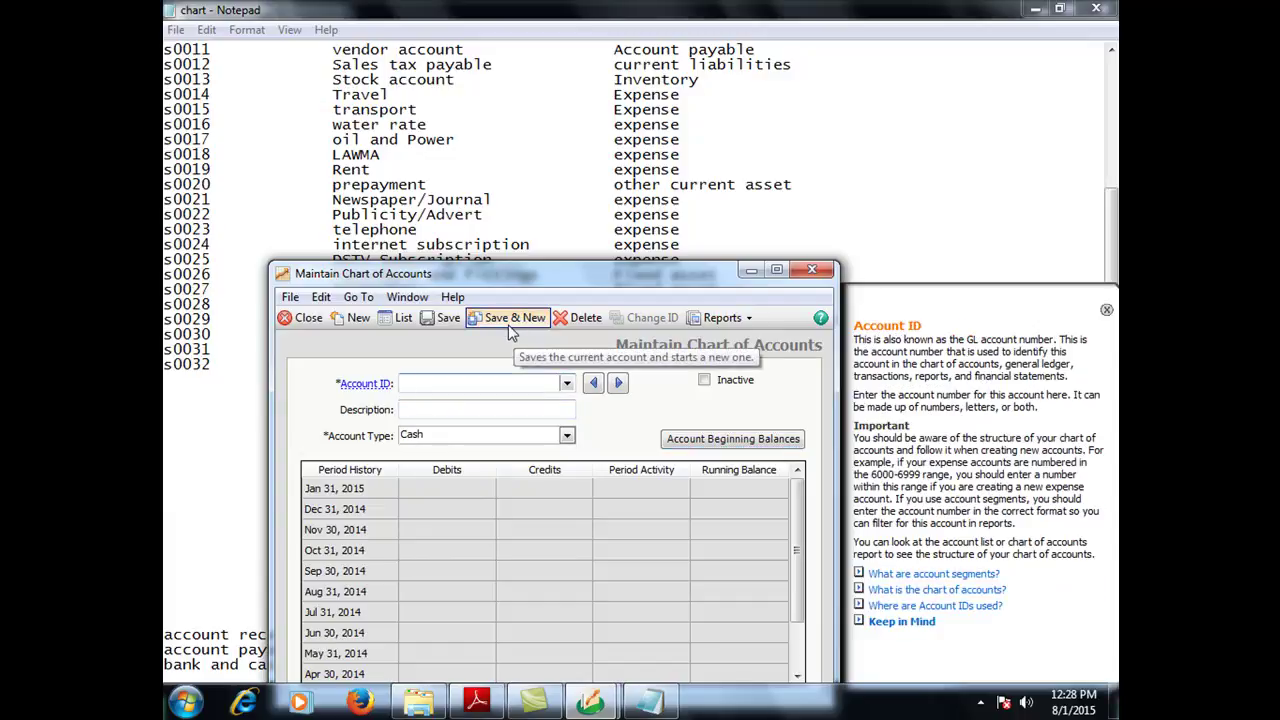
Create Expenses account S0015 with the description TRANSPORT, save it and start a new account
text(s0015)
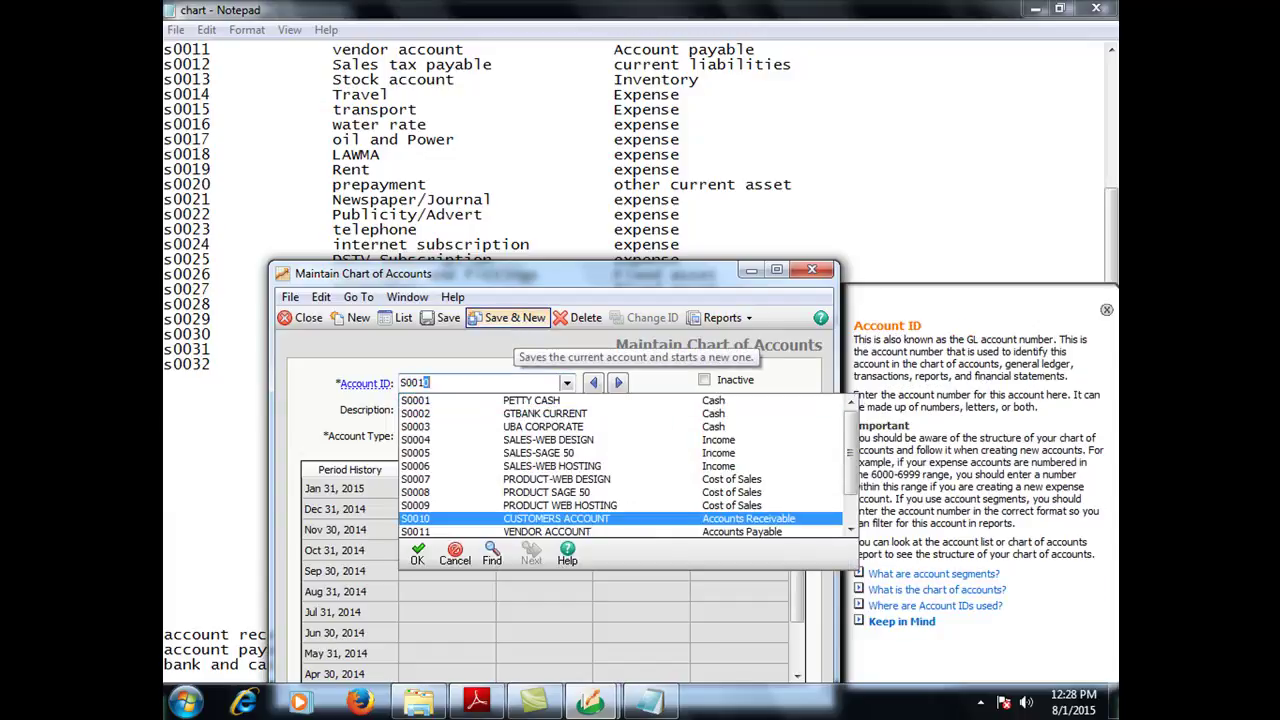
key(Tab)
text(TRA)
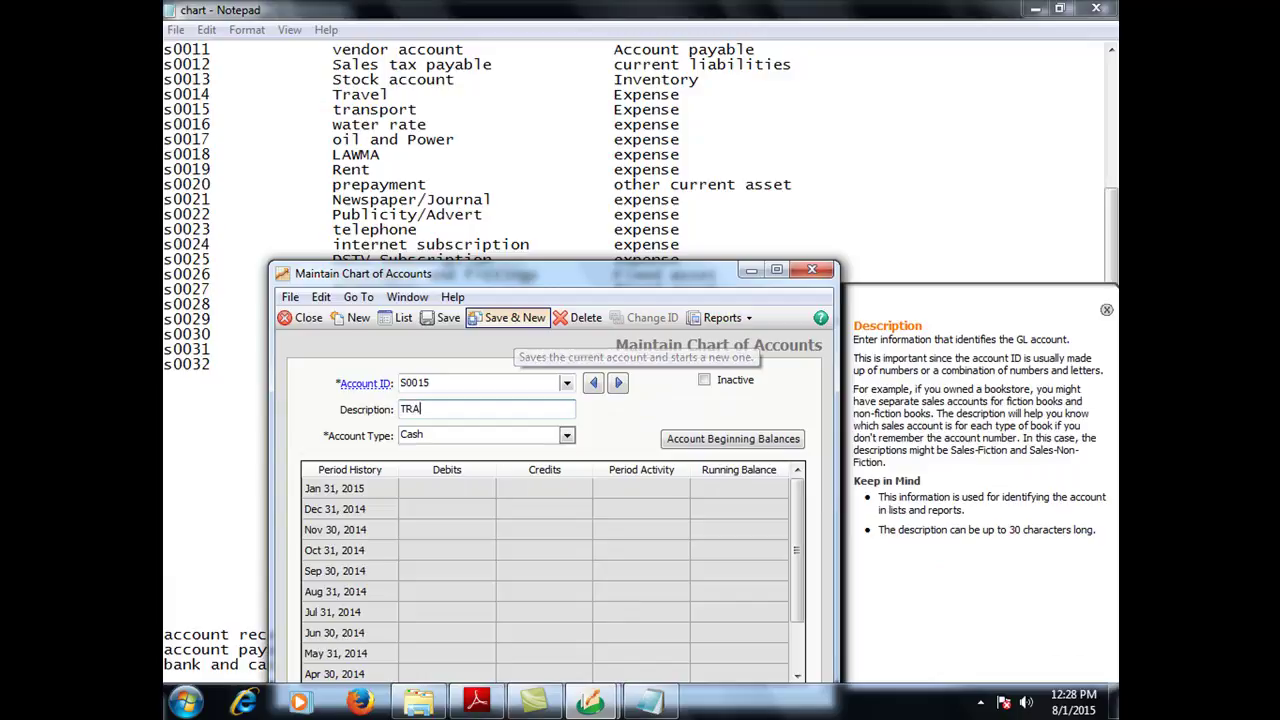
text(NSPORT)
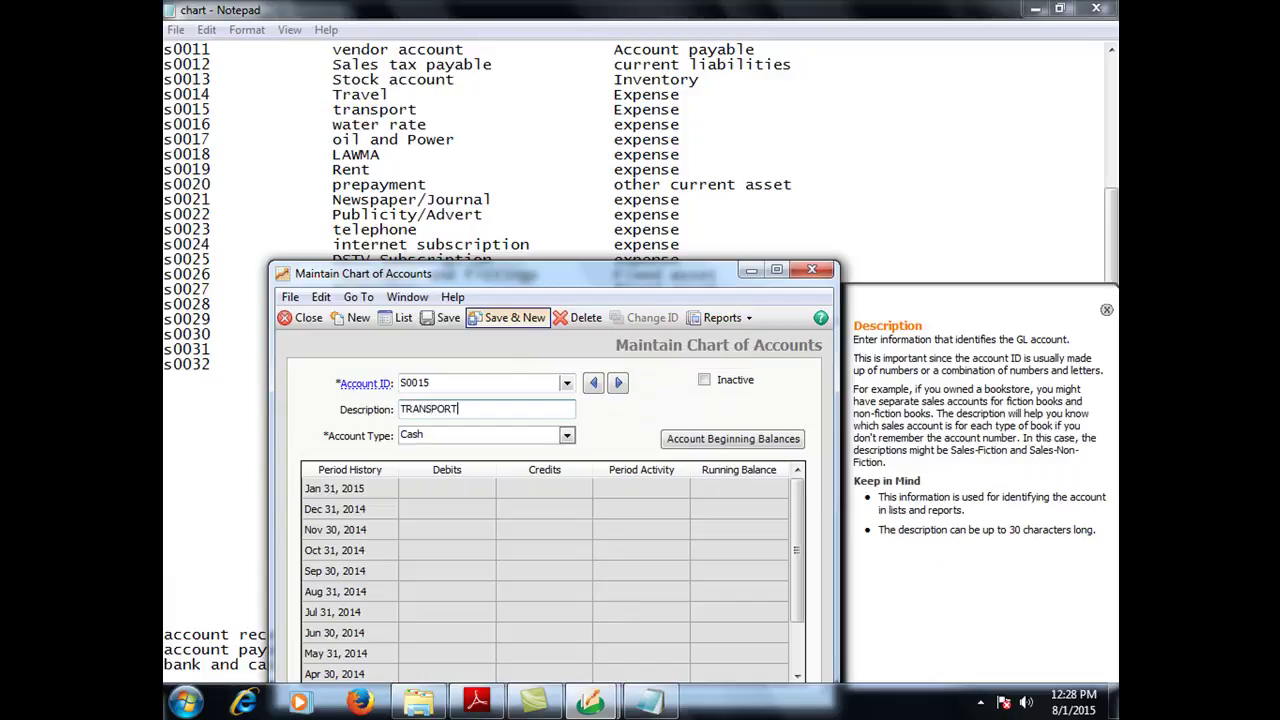
click(444, 433)
key(Down)
key(Down)
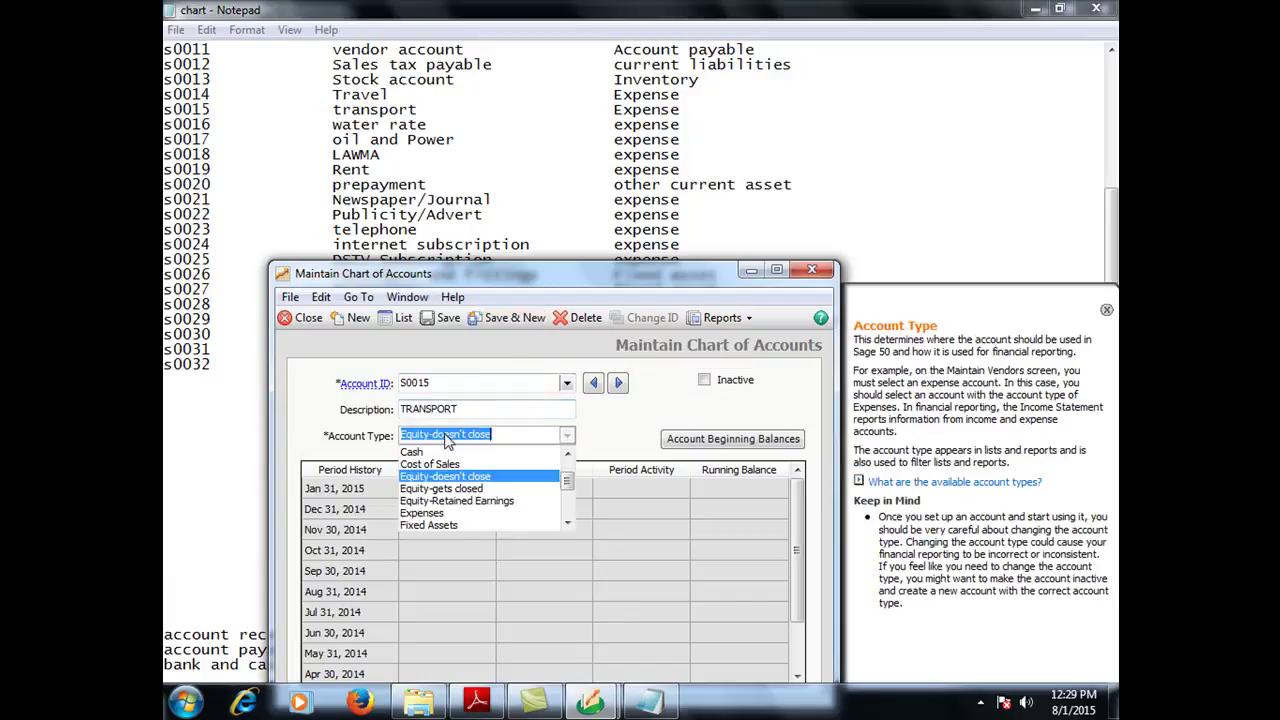
key(Down)
key(Down)
key(Down)
key(Return)
key(Tab)
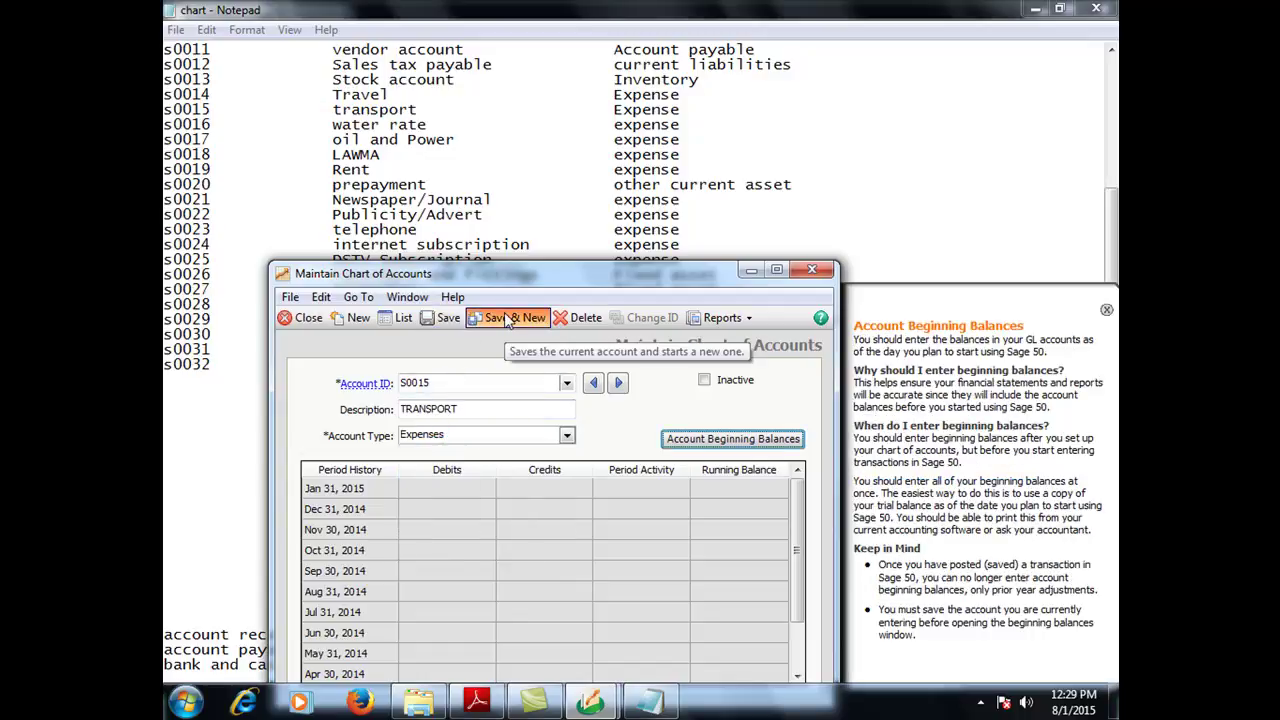
click(510, 318)
Create Expenses account S0016 with the description WATER RATE, save it and start a new account
text(S00)
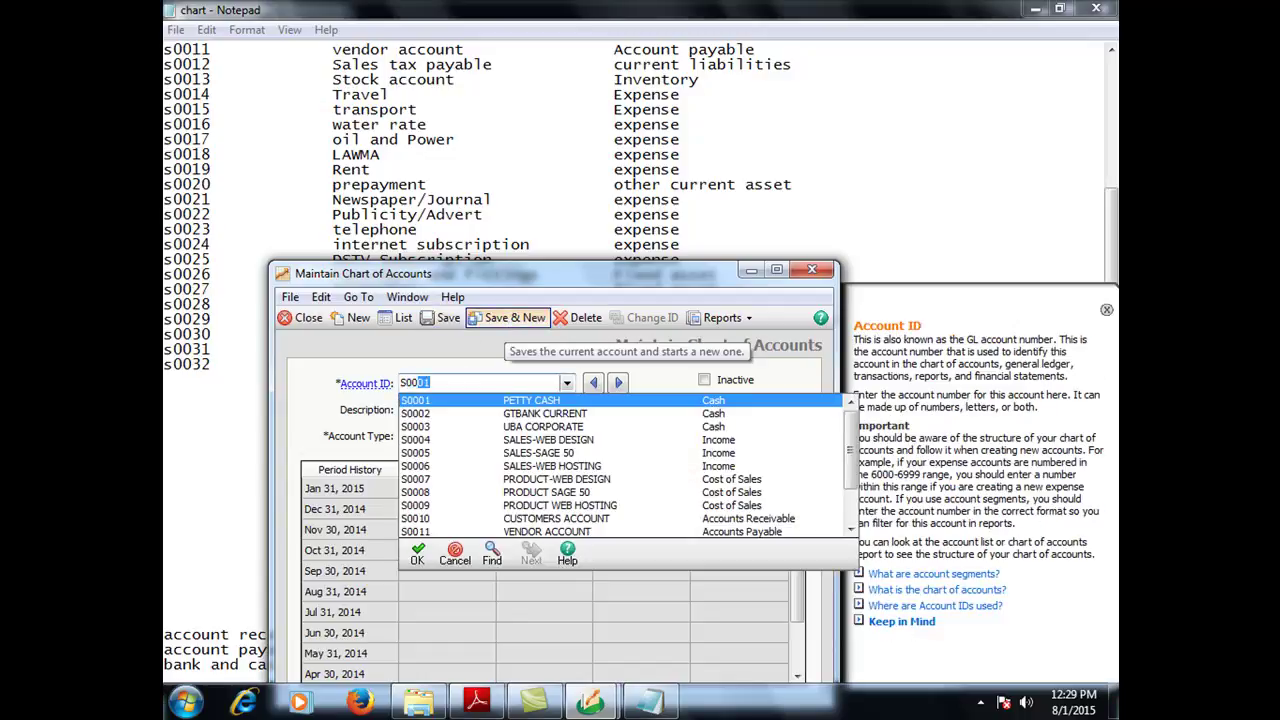
text(16)
key(Tab)
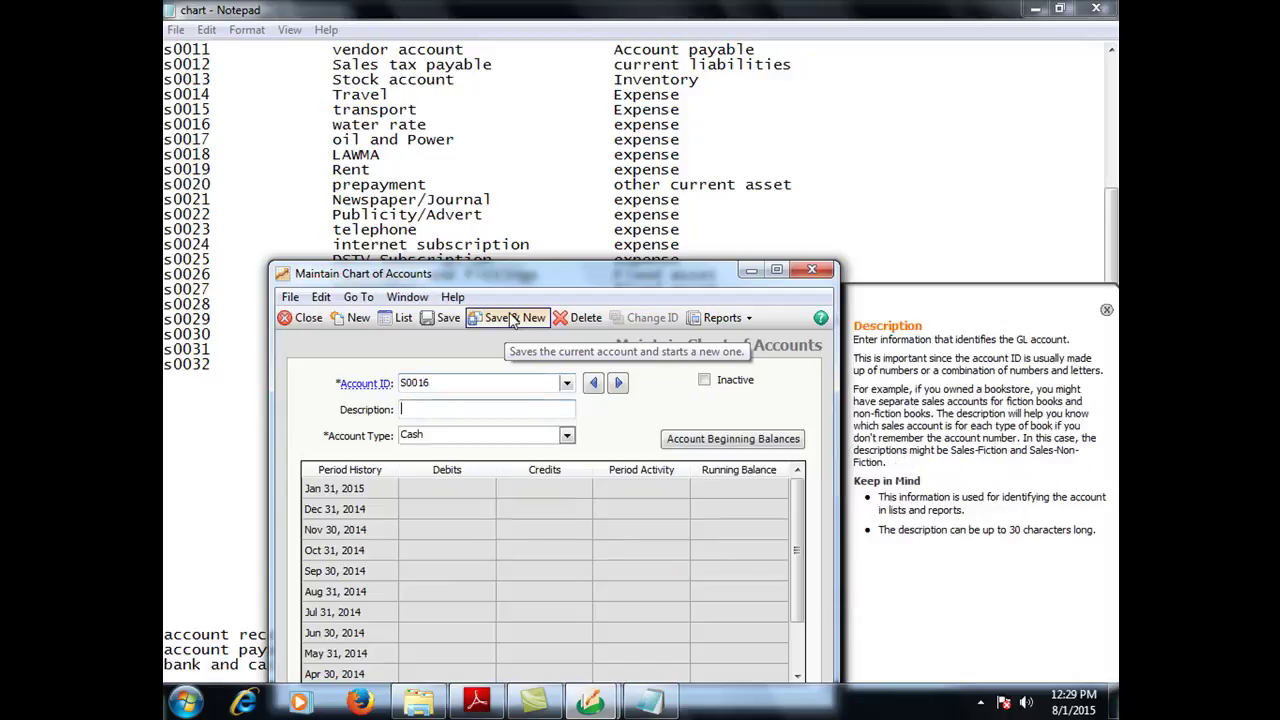
text(WATE)
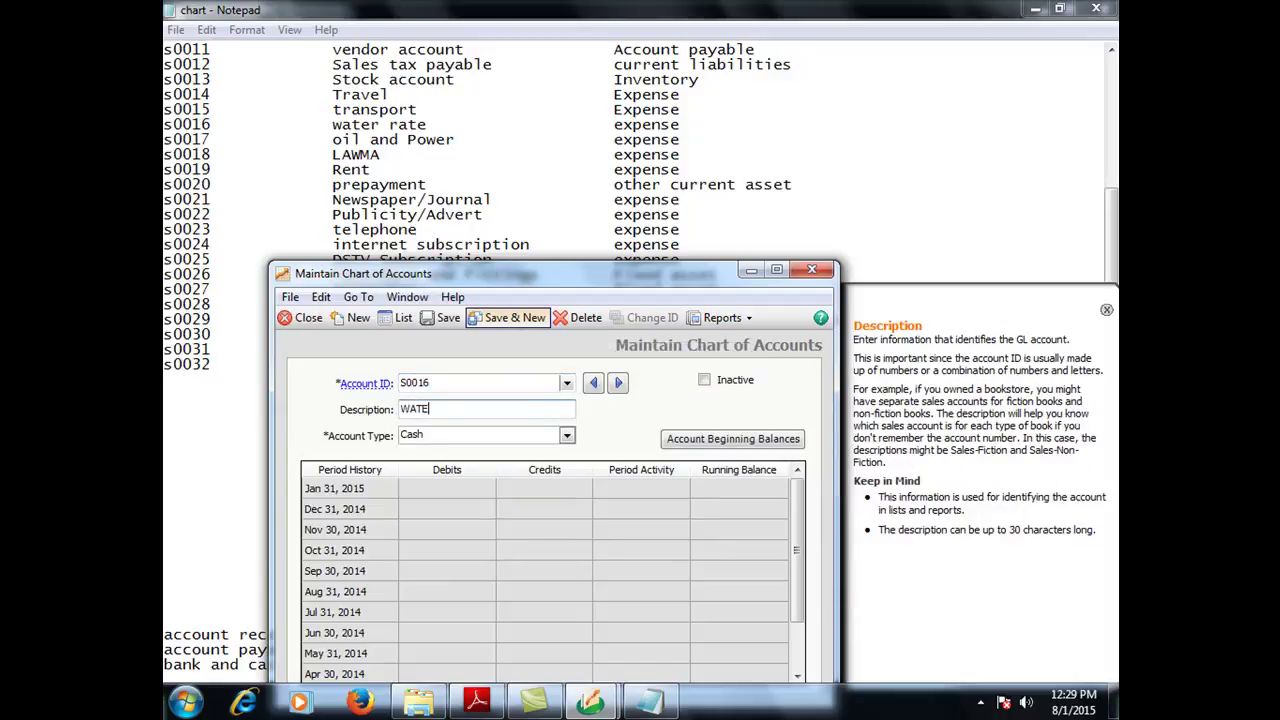
text(R RATE)
click(466, 436)
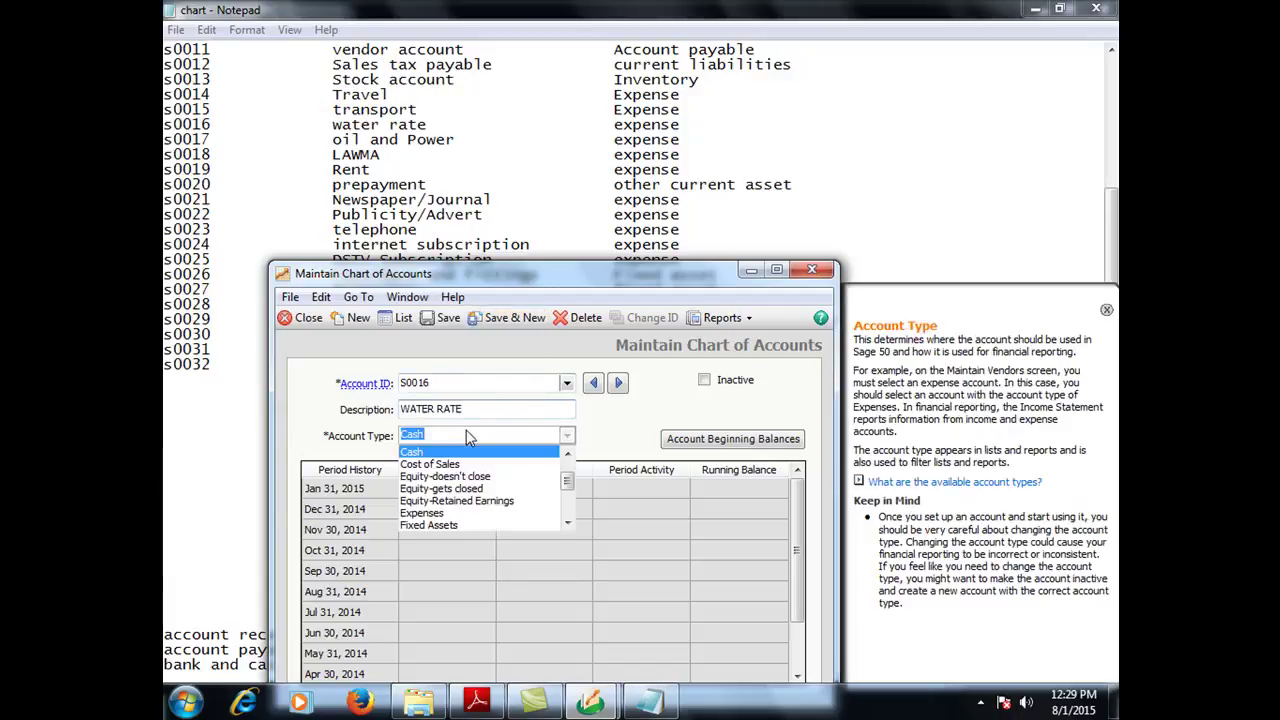
click(438, 513)
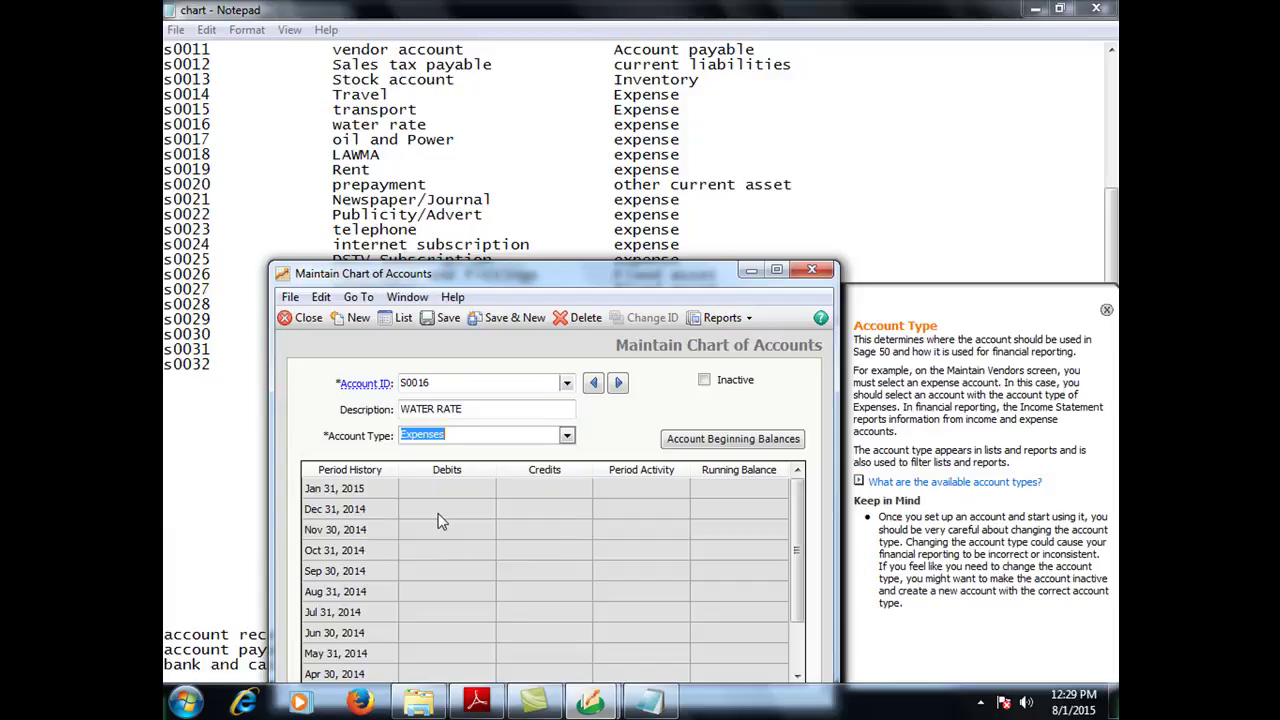
click(503, 318)
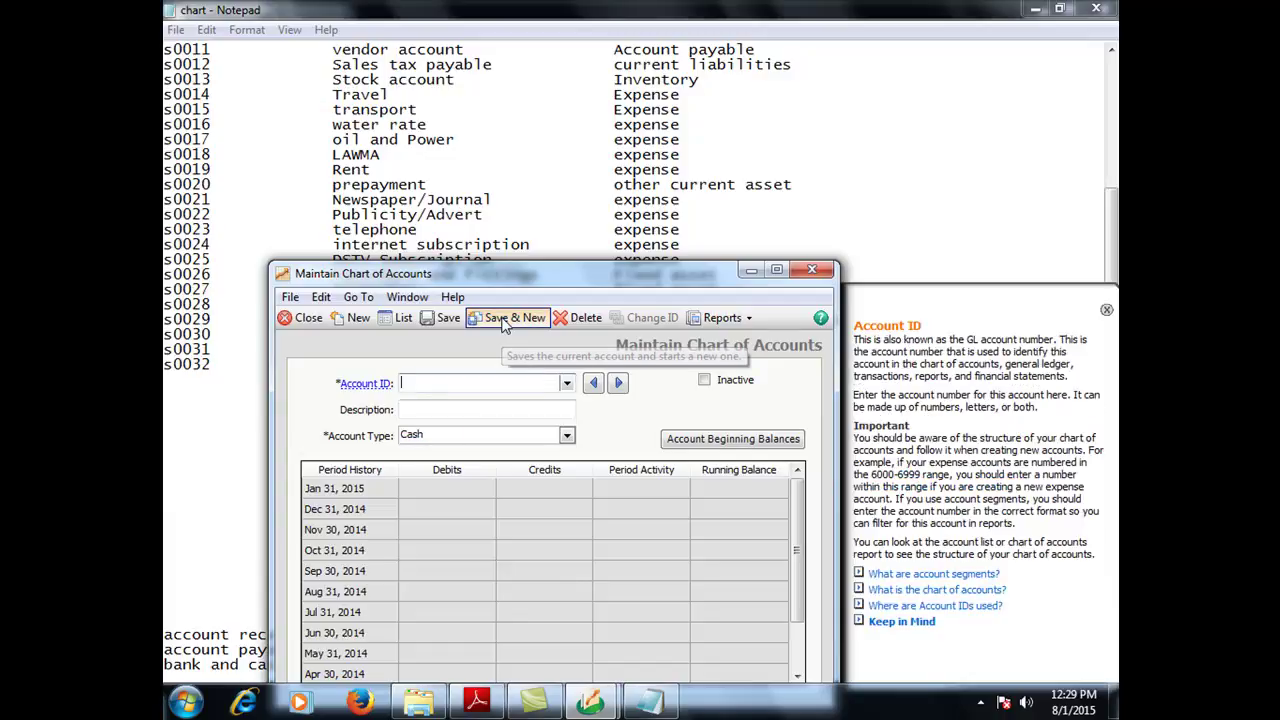
Create Expenses account S0017 with the description OIL AND POWER, save it and start a new account
text(s001)
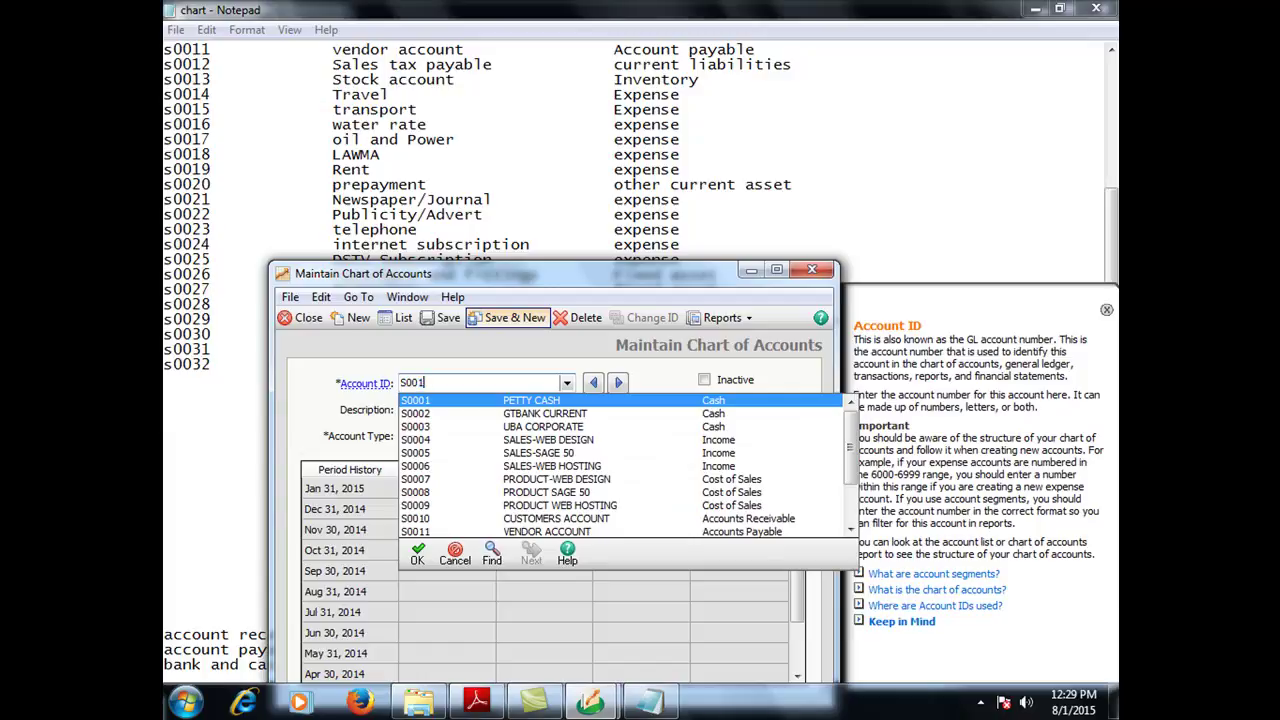
text(7)
key(Tab)
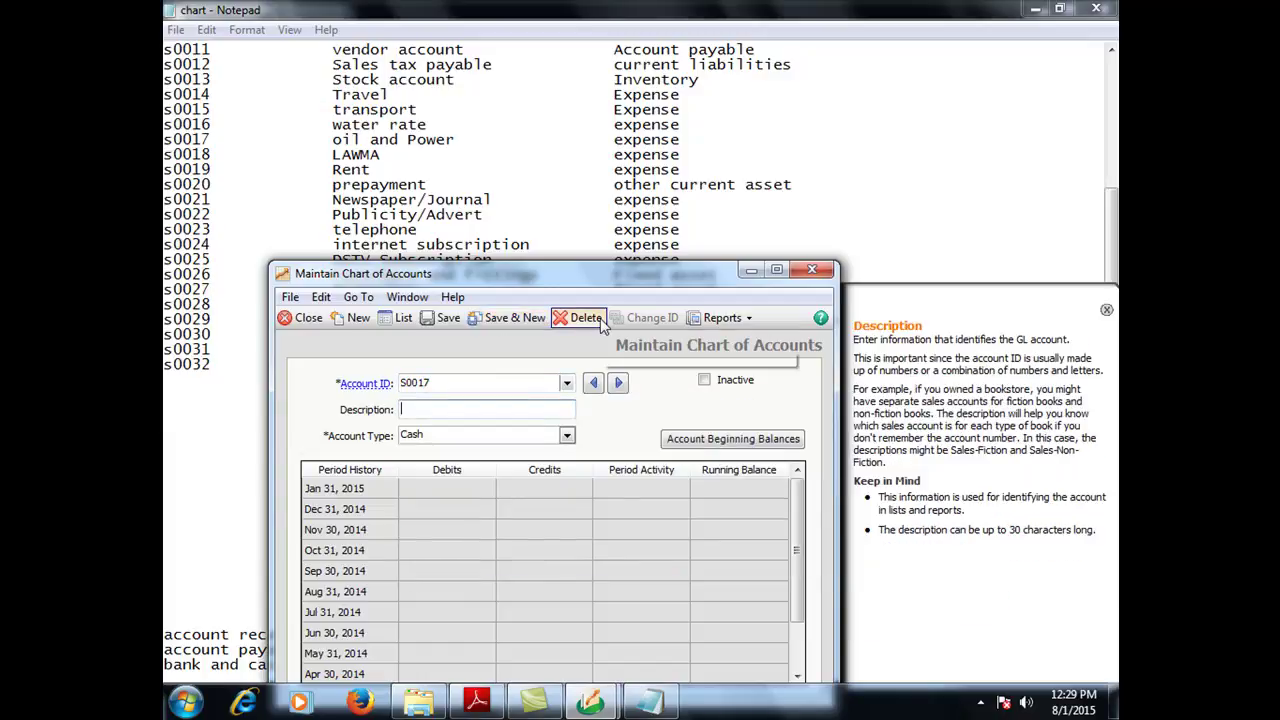
text(O)
text(I)
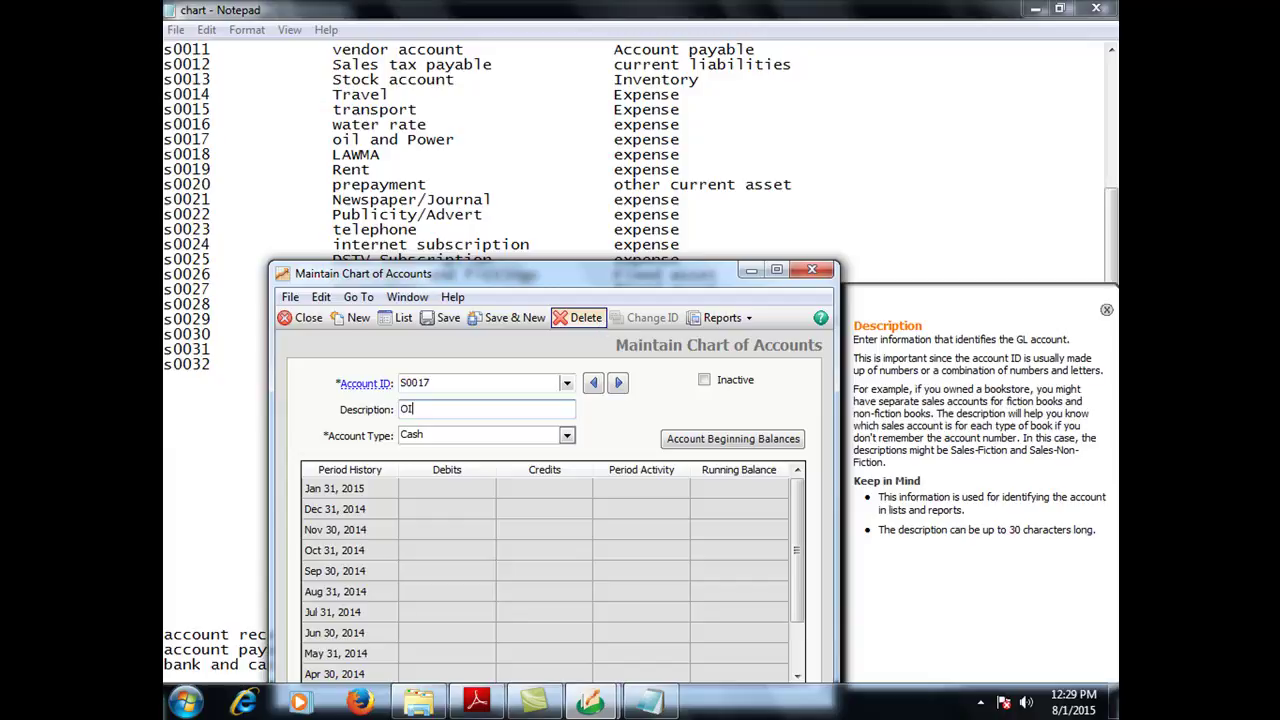
text(L AND POWER)
click(471, 437)
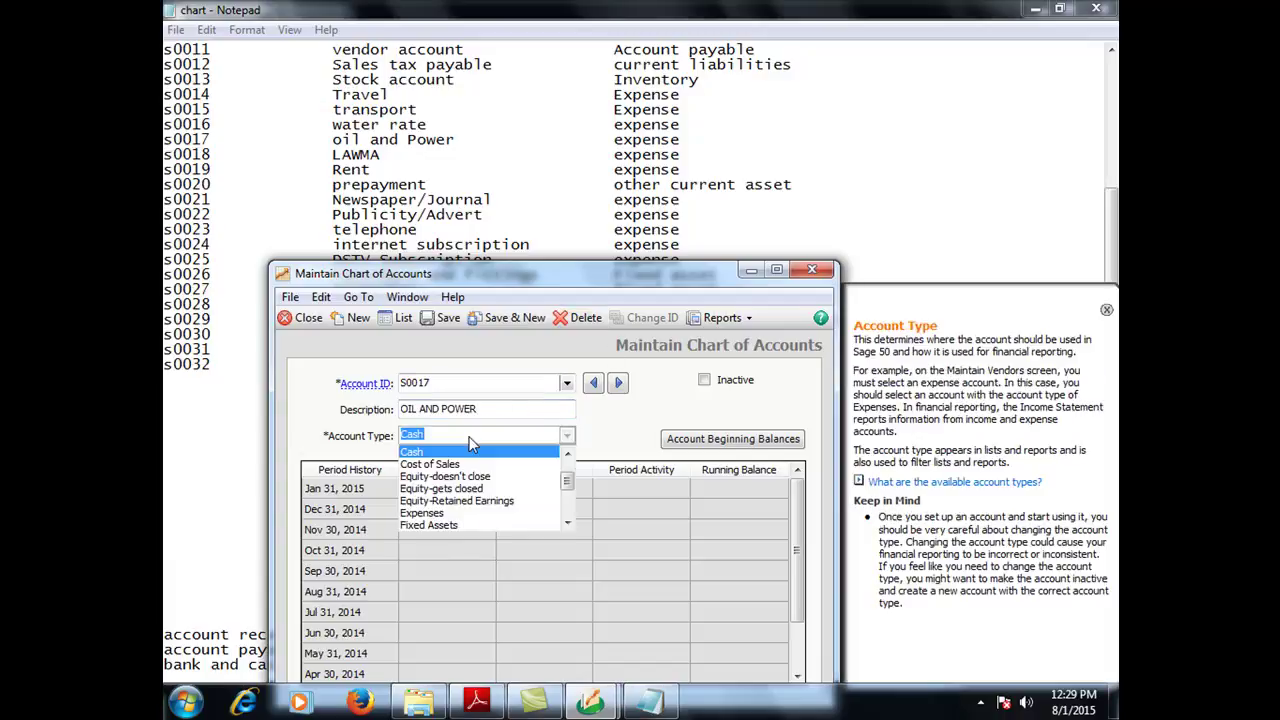
click(440, 512)
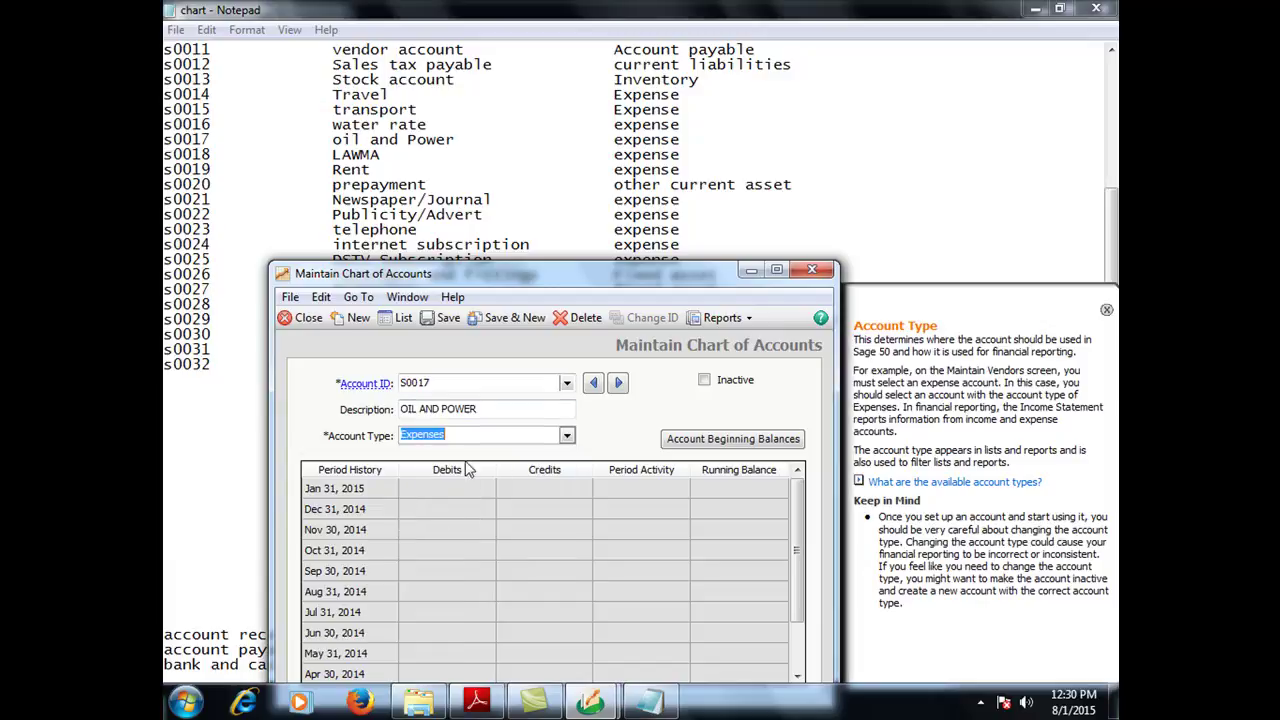
click(523, 318)
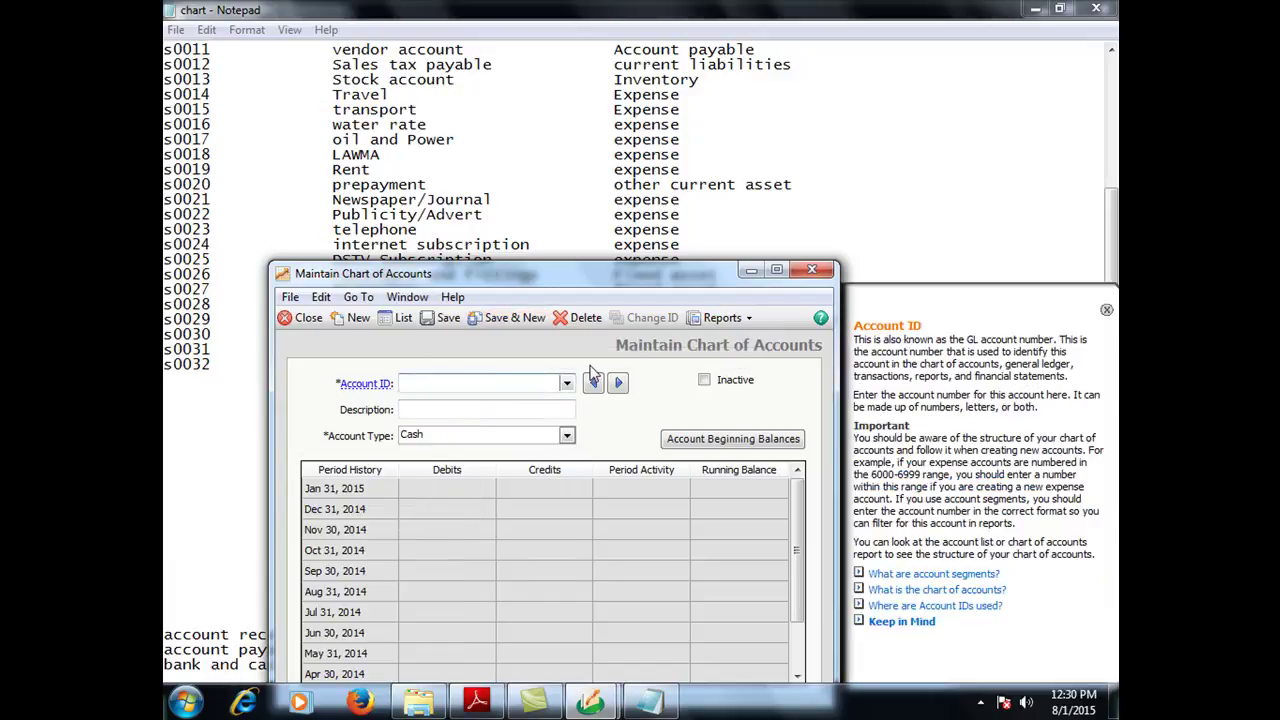
Create Expenses account S0018 with the description LAWMA, save it and start a new account
text(S)
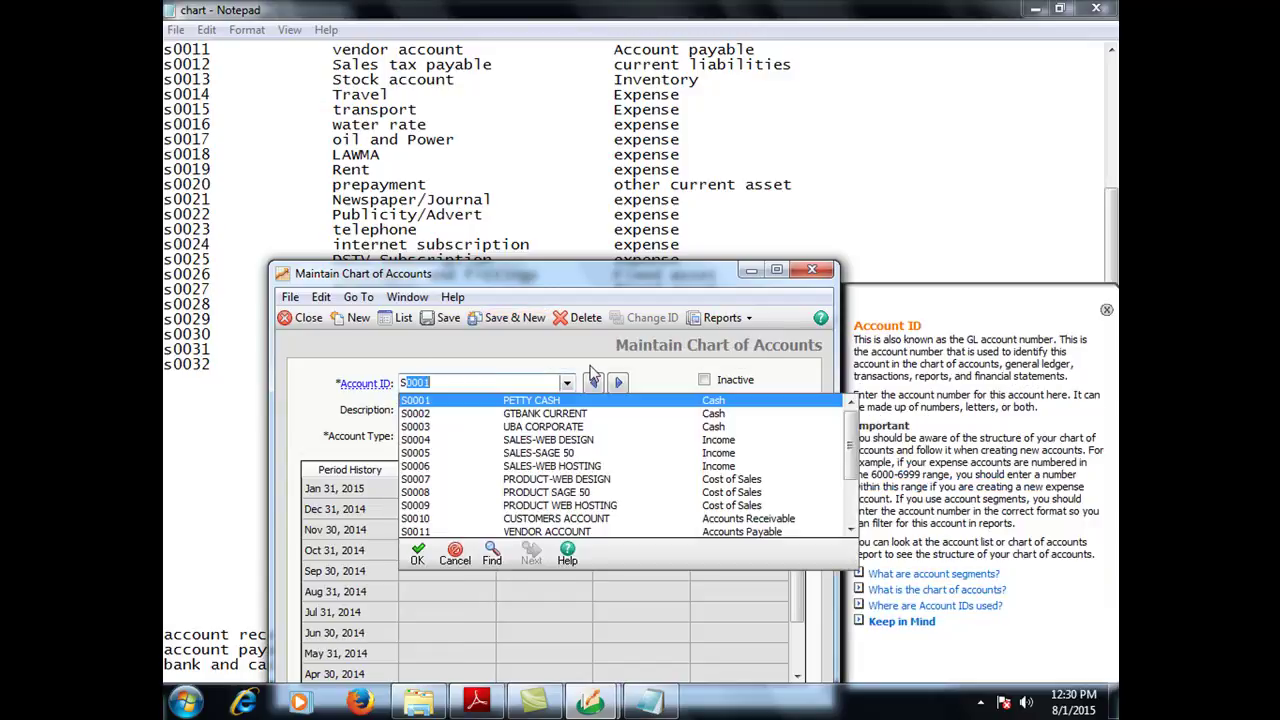
text(001)
text(7)
text(8)
key(Tab)
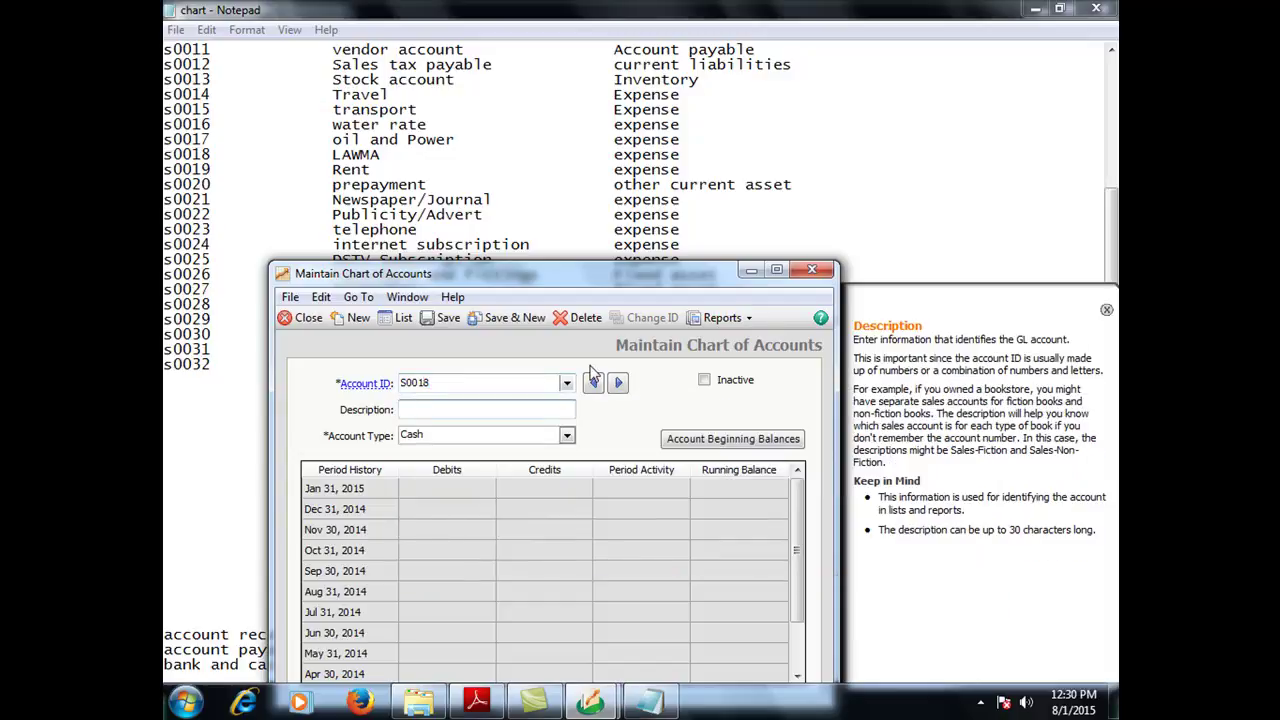
text(LAWMA)
click(519, 441)
key(Down)
key(Down)
key(Down)
key(Down)
key(Down)
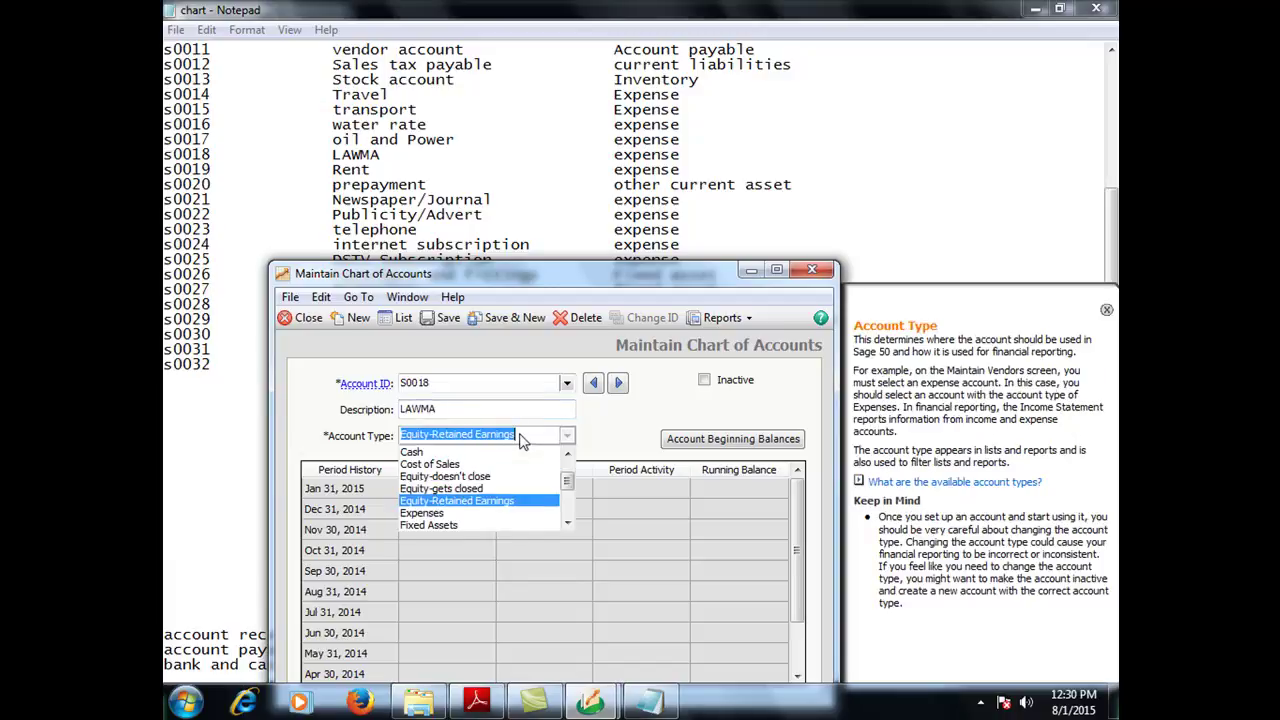
key(Tab)
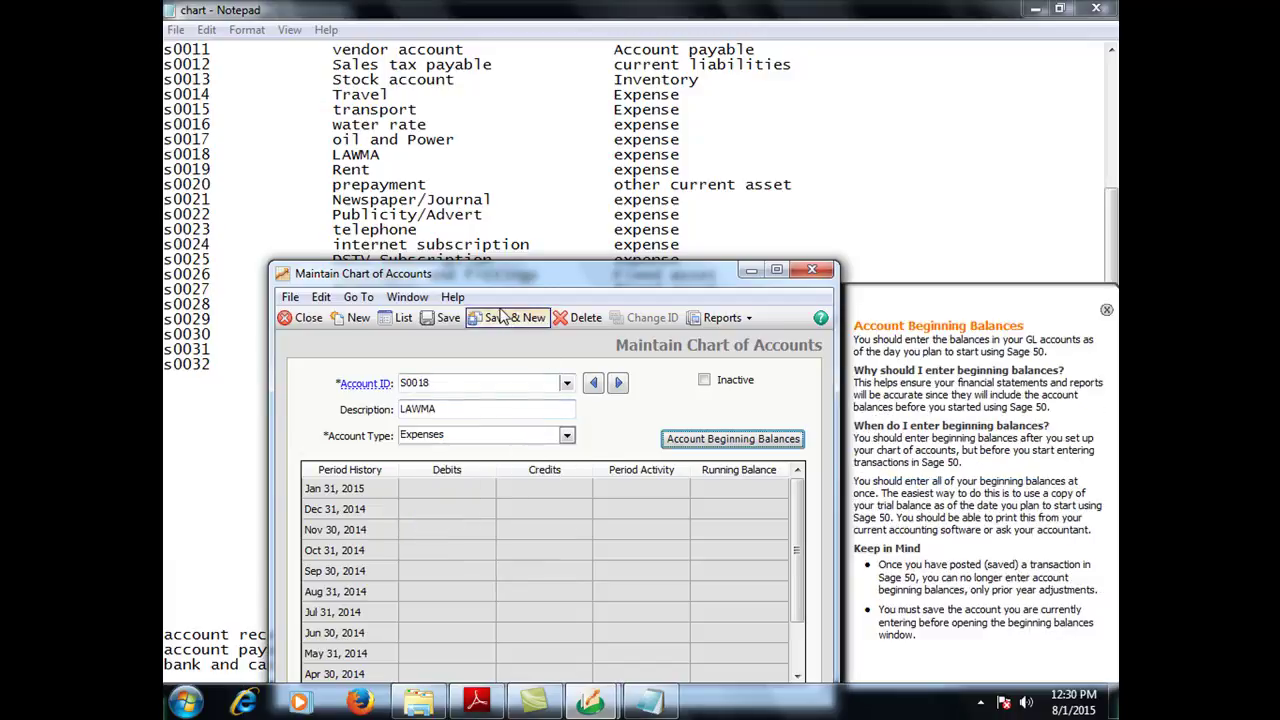
click(511, 318)
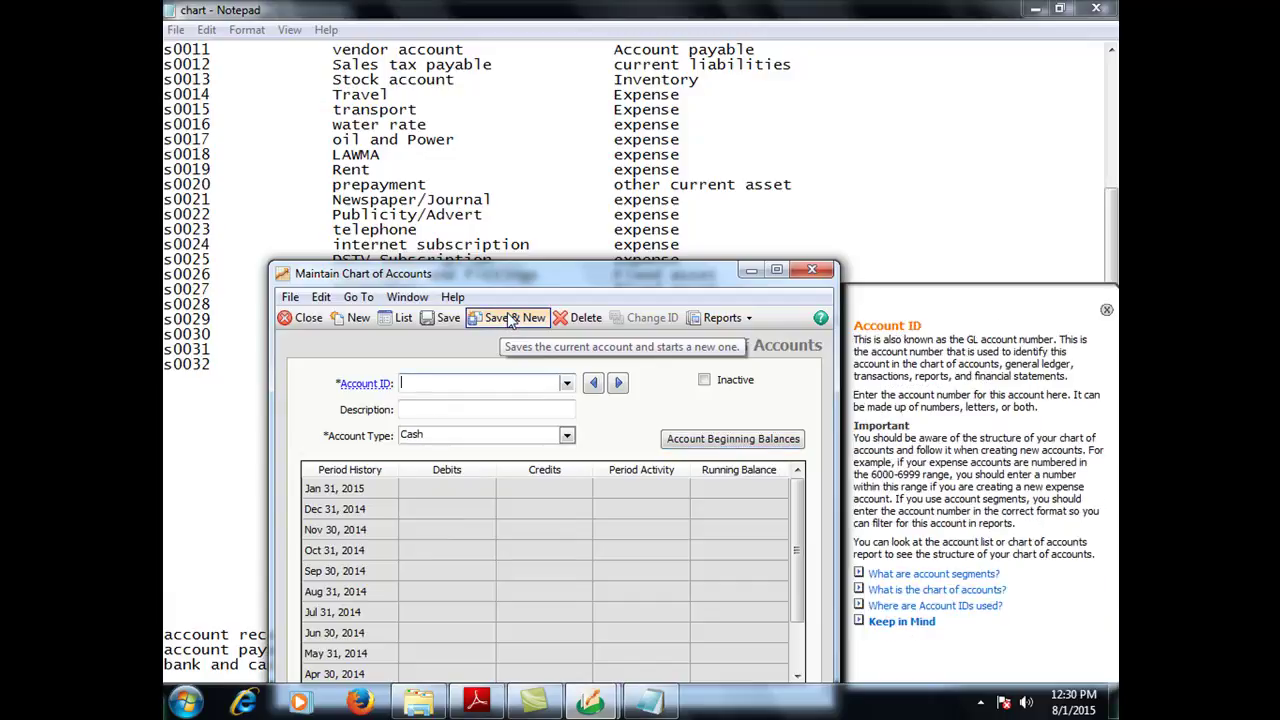
Create Expenses account S0019 with the description RENT, save it and start a new account
text(S0019)
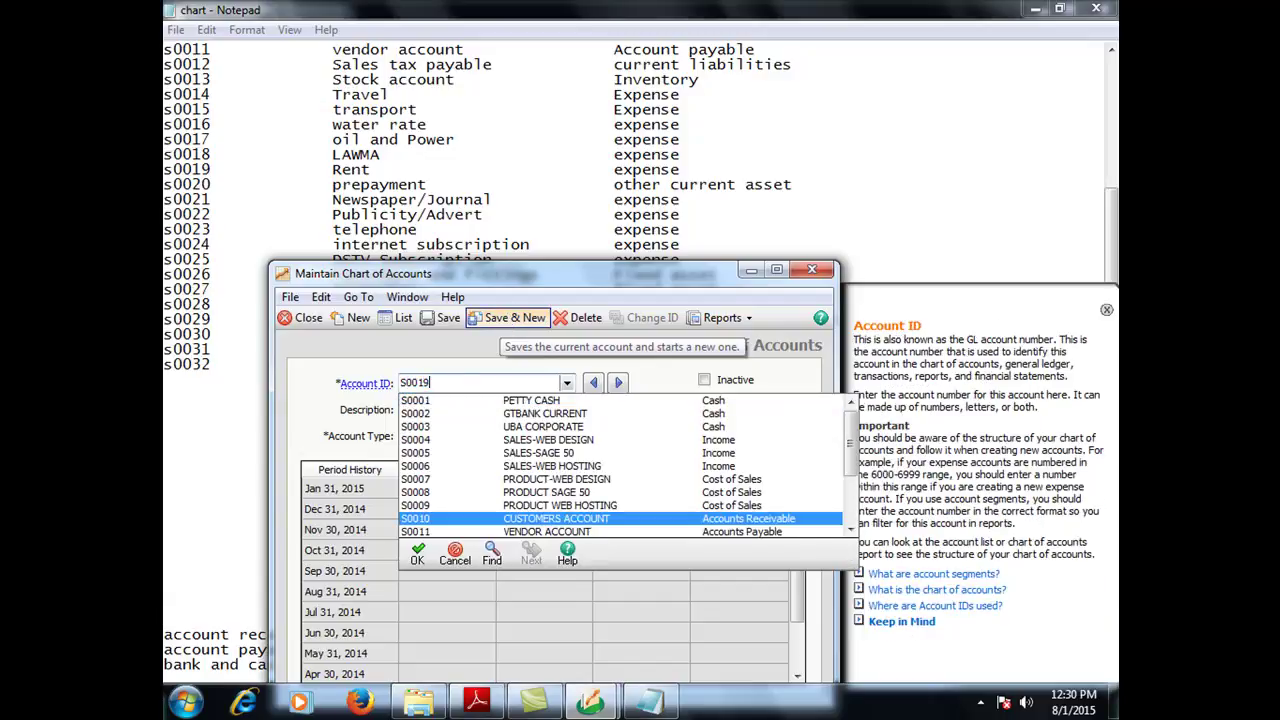
key(Tab)
text(RENT)
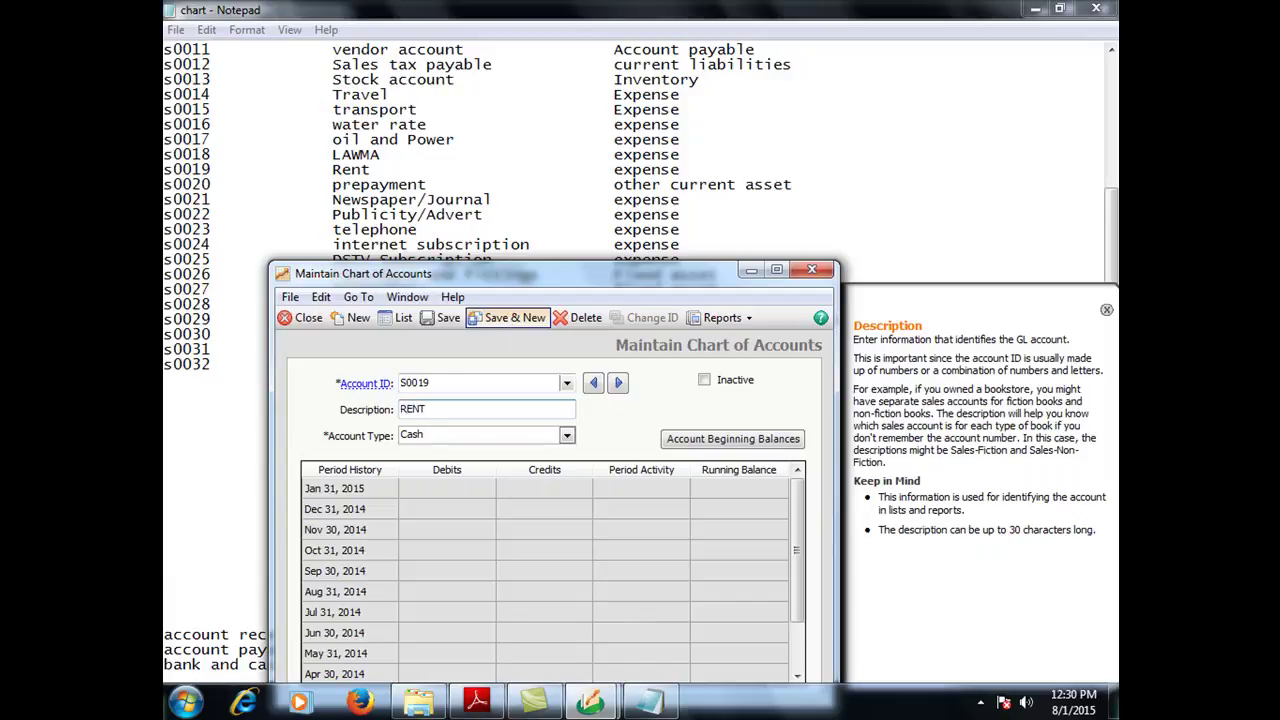
key(Tab)
key(Down)
key(Down)
key(Down)
key(Down)
key(Down)
key(Tab)
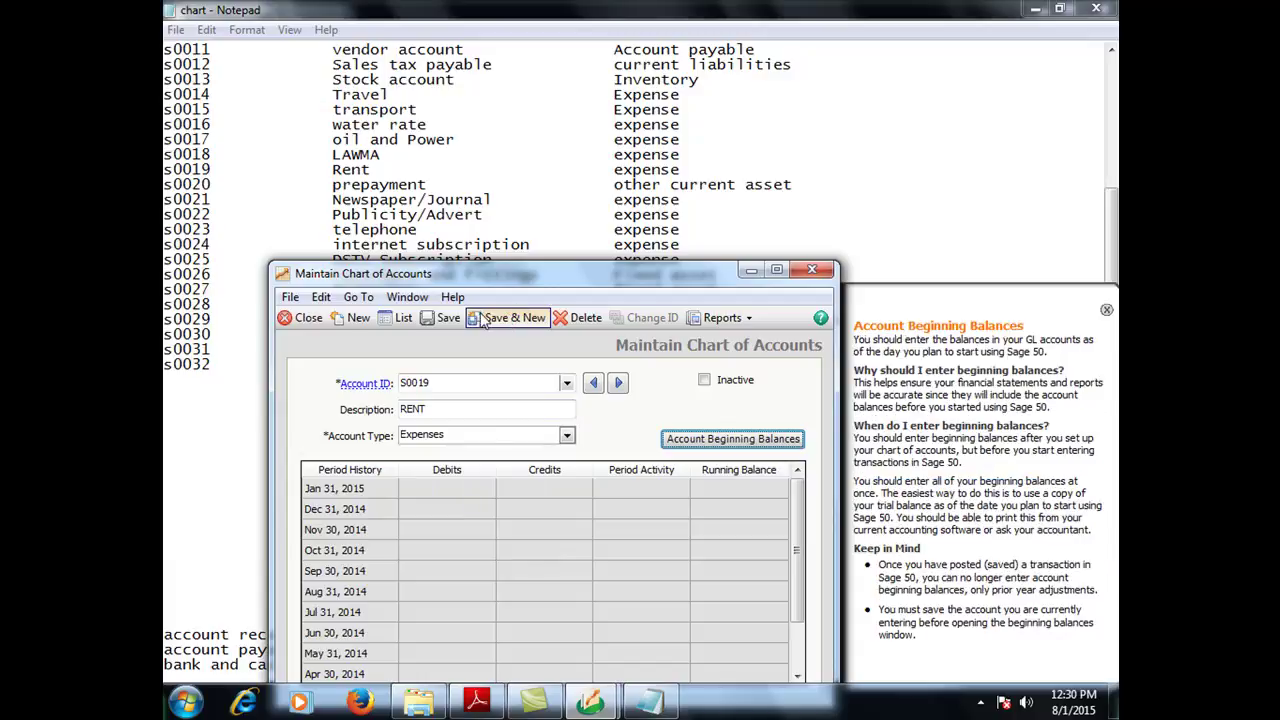
click(488, 320)
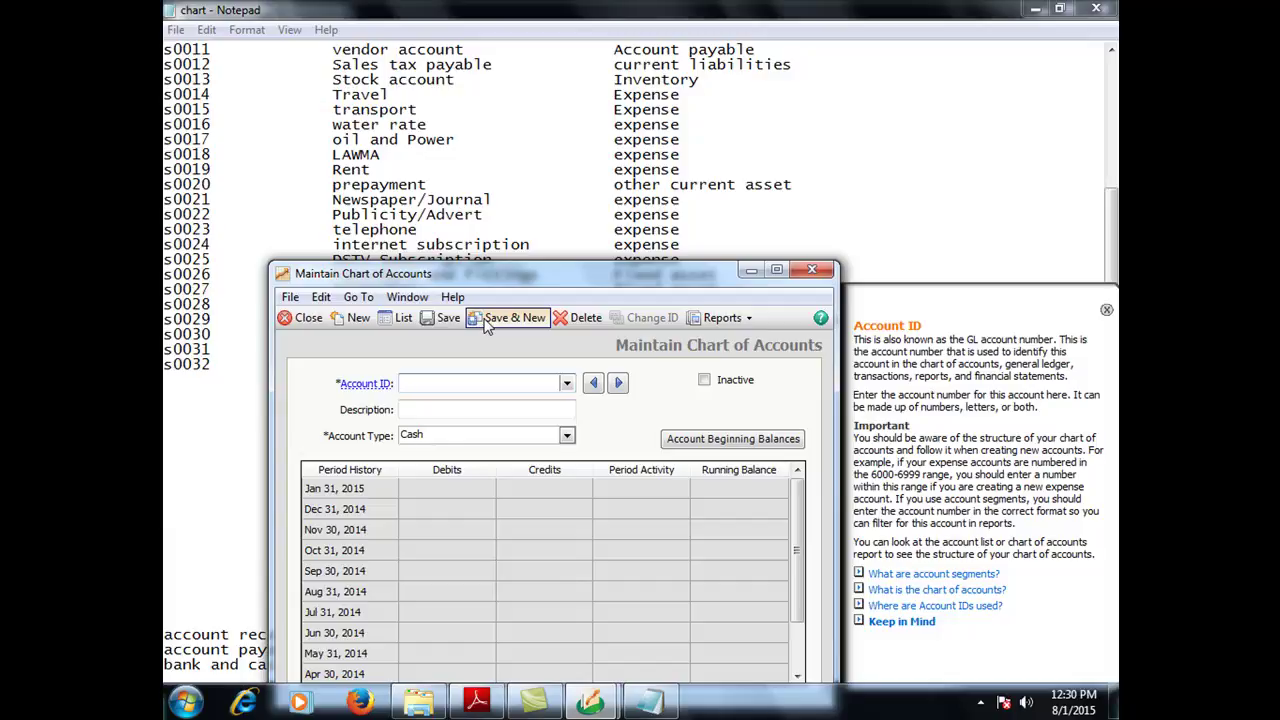
Create Other Current Assets account S0020 with the description PREPAYMENT, save it and start a new account
text(S002)
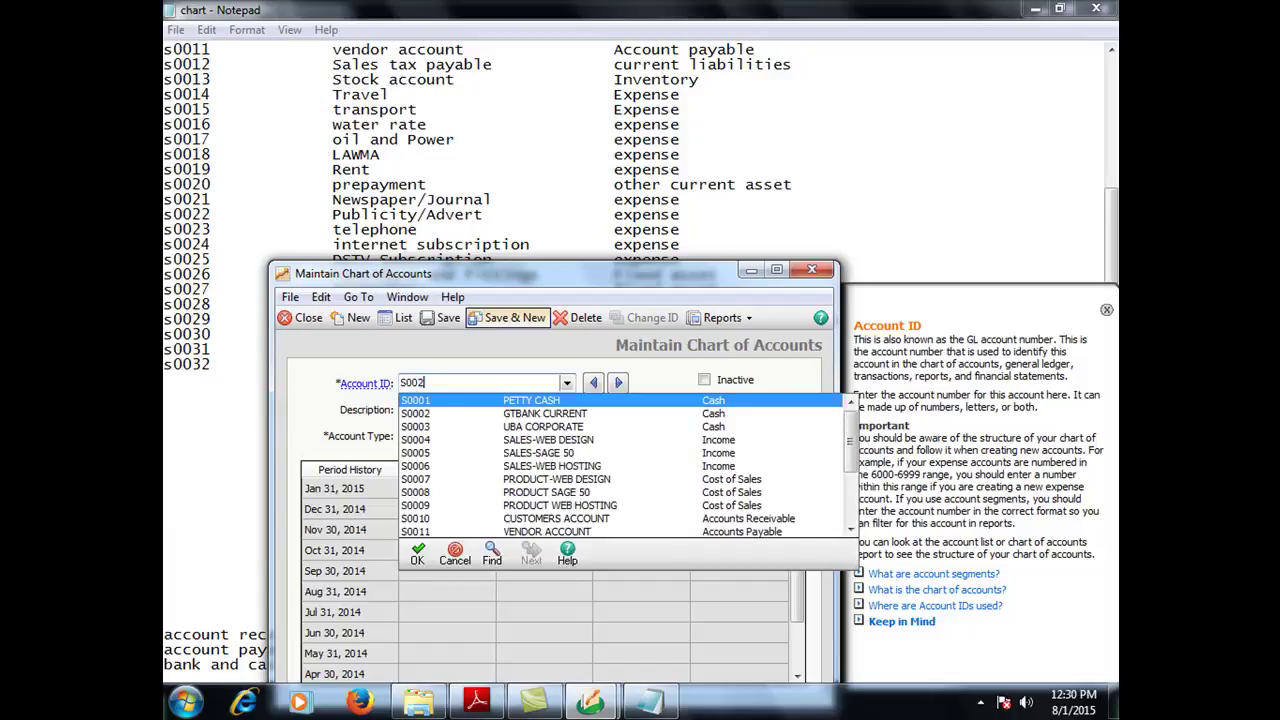
text(0)
key(Tab)
text(PREPAYMENT)
key(Tab)
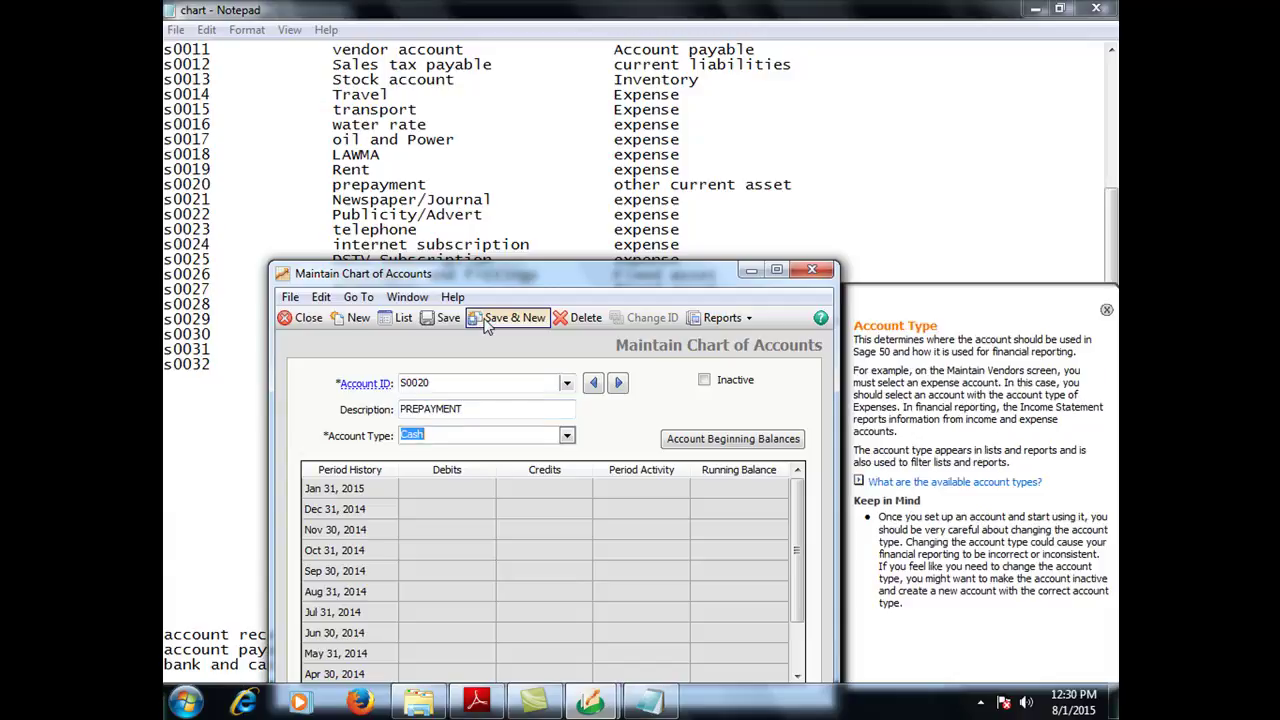
key(o)
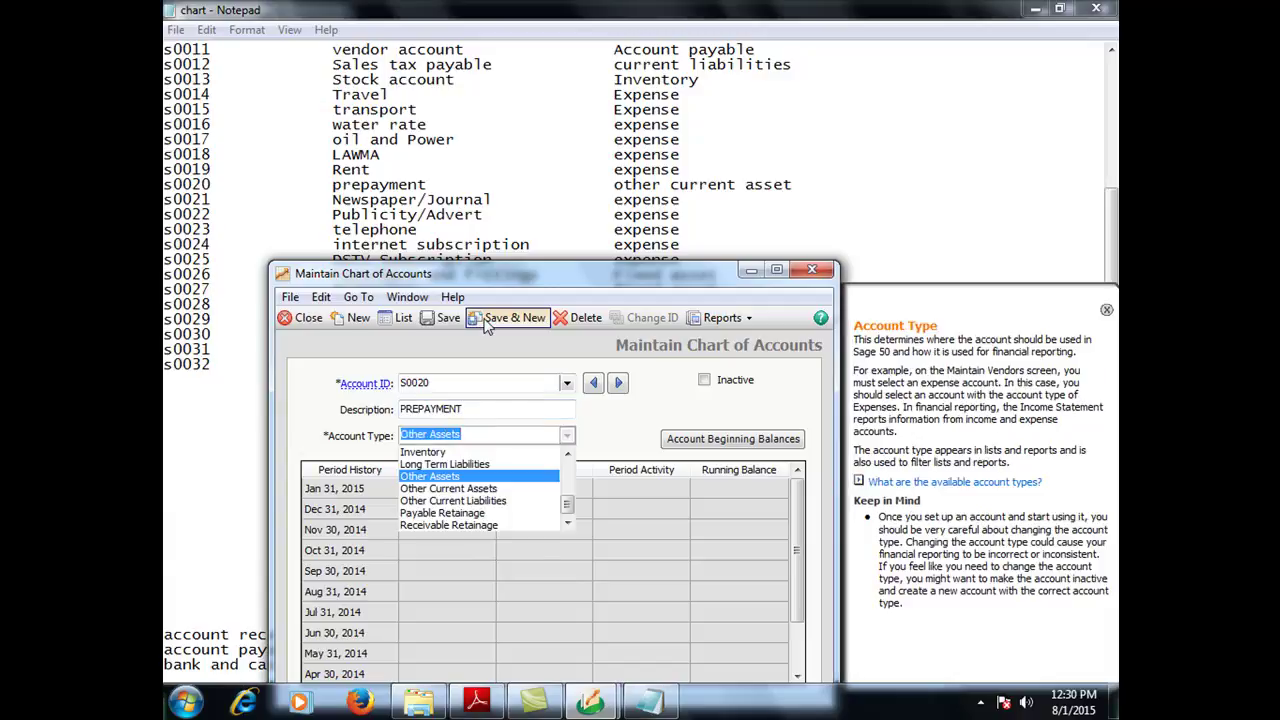
key(Down)
key(Tab)
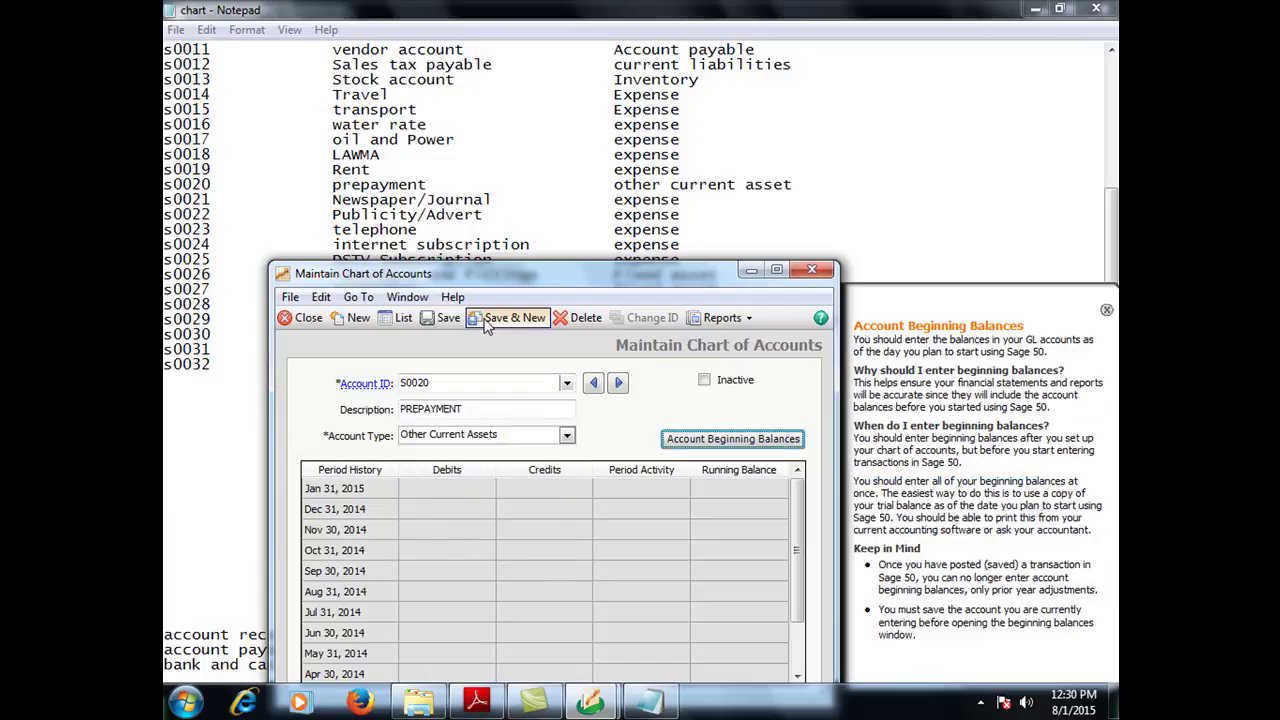
click(505, 320)
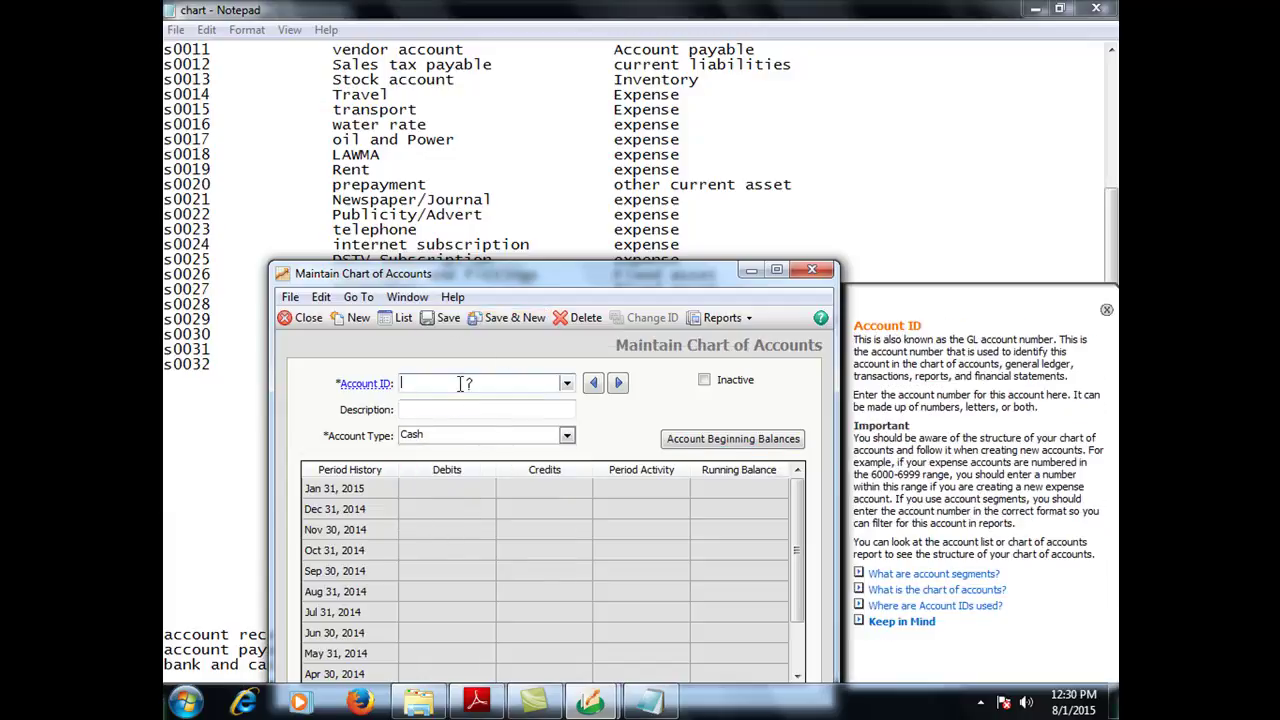
Create Expenses account S0021 with the description NEWSPAPER/JOURNALS, save it and start a new account
text(S00)
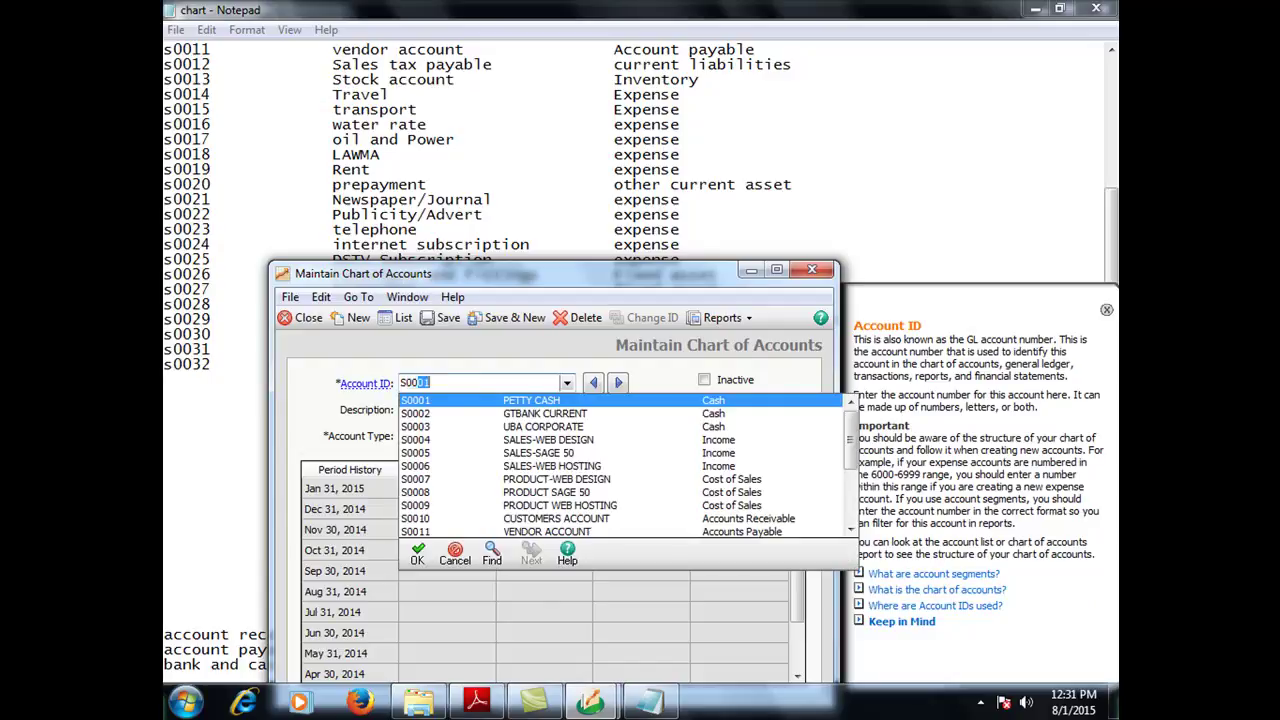
text(21)
key(Tab)
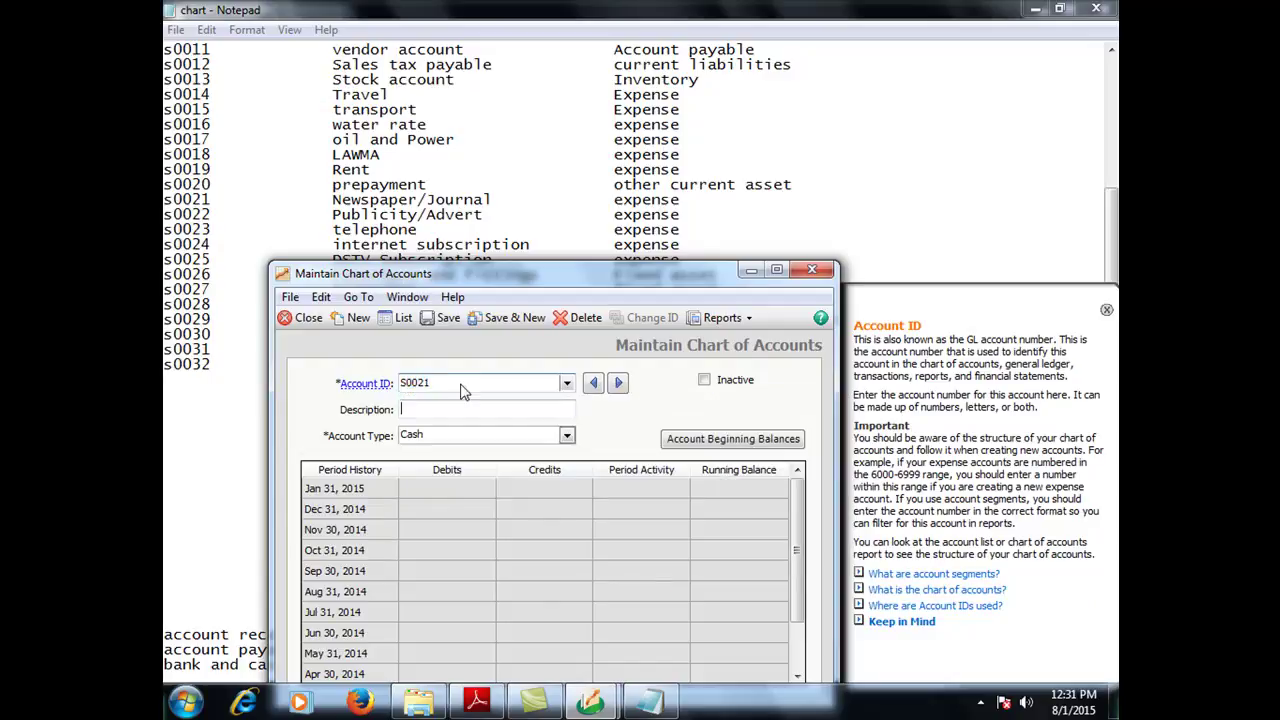
text(NES)
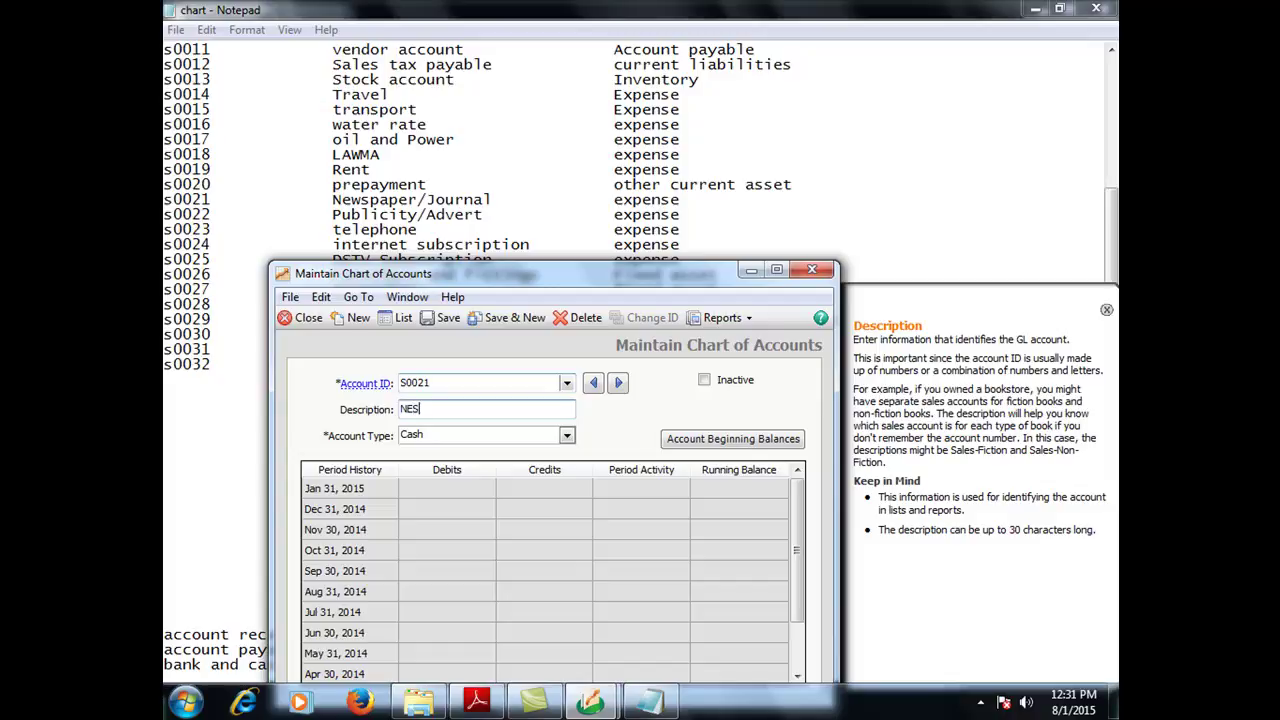
key(BackSpace)
text(WSPAPER/JOURNALS)
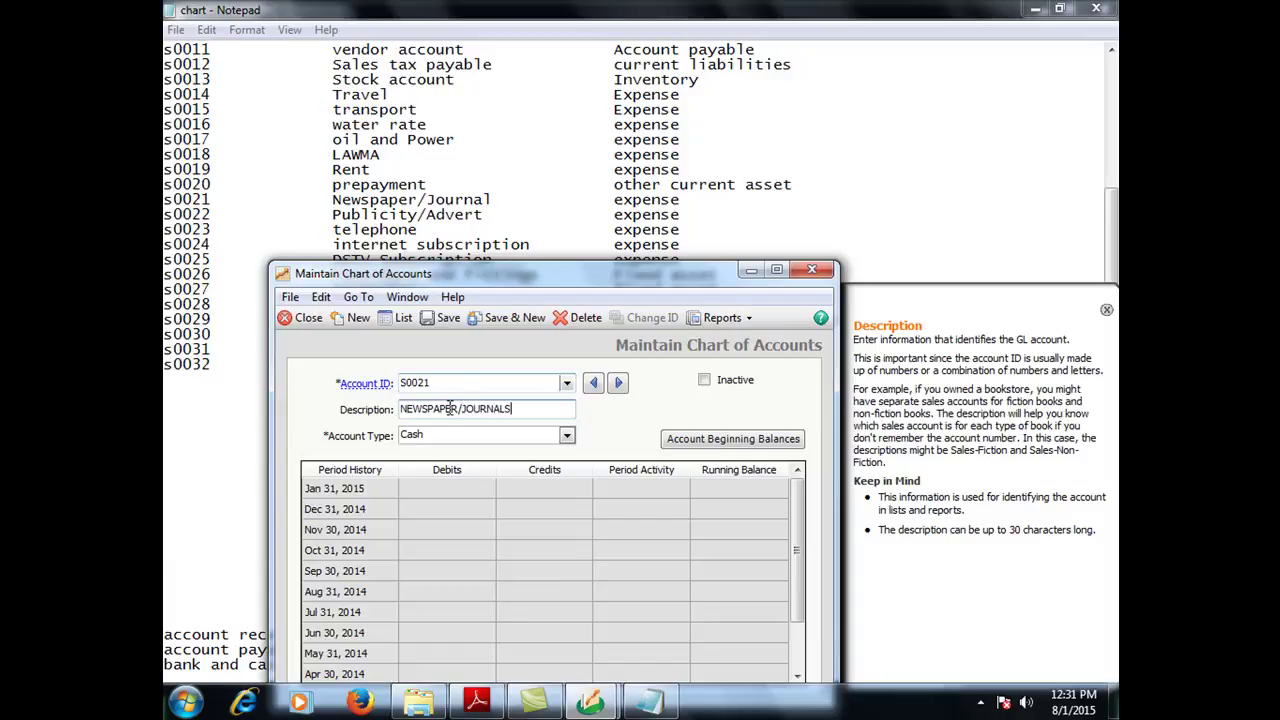
click(438, 436)
key(Down)
key(Down)
key(Down)
key(Down)
key(Down)
key(Tab)
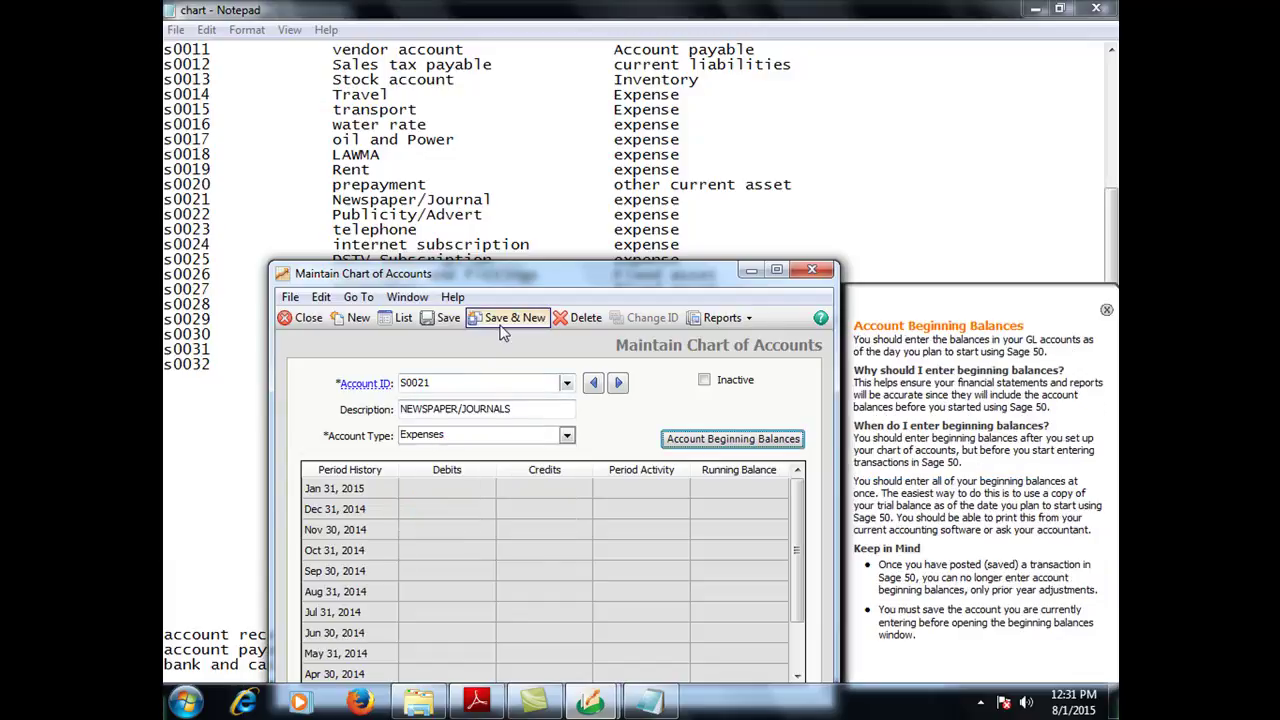
click(503, 333)
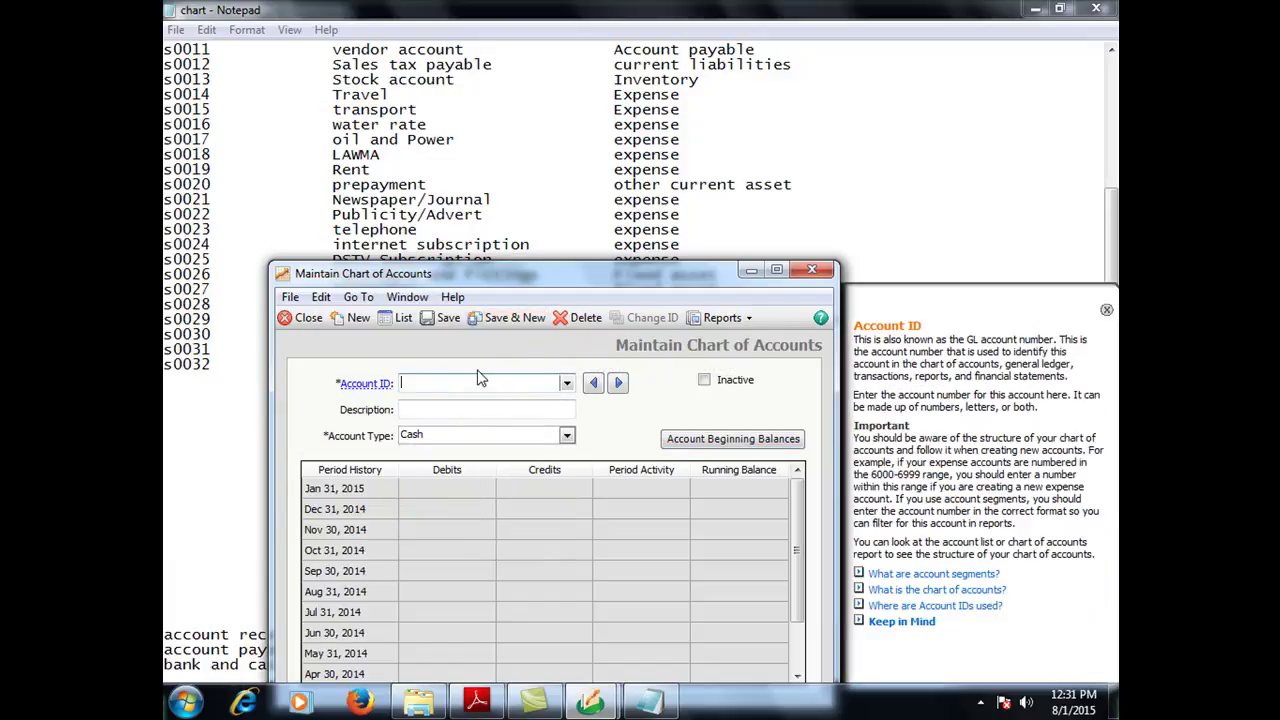
Create Expenses account S0022 with the description PUBLICITY/ADVERT, save it and start a new account
text(S0)
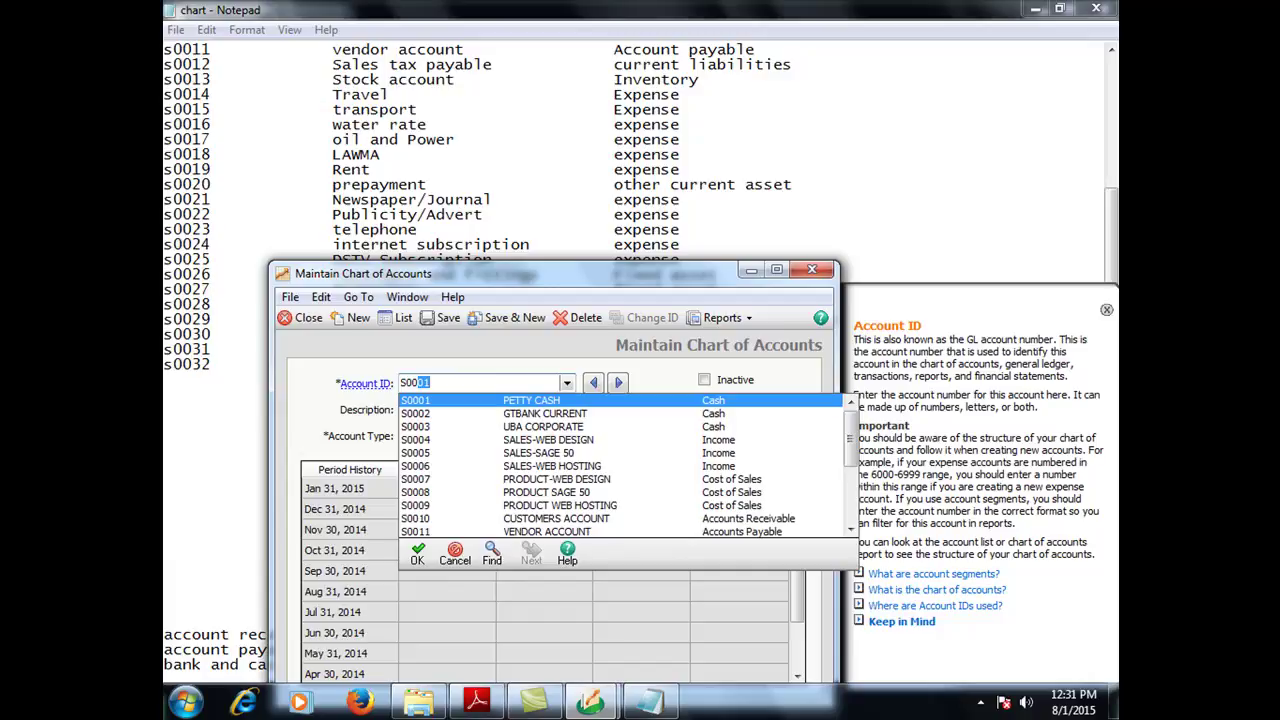
text(02)
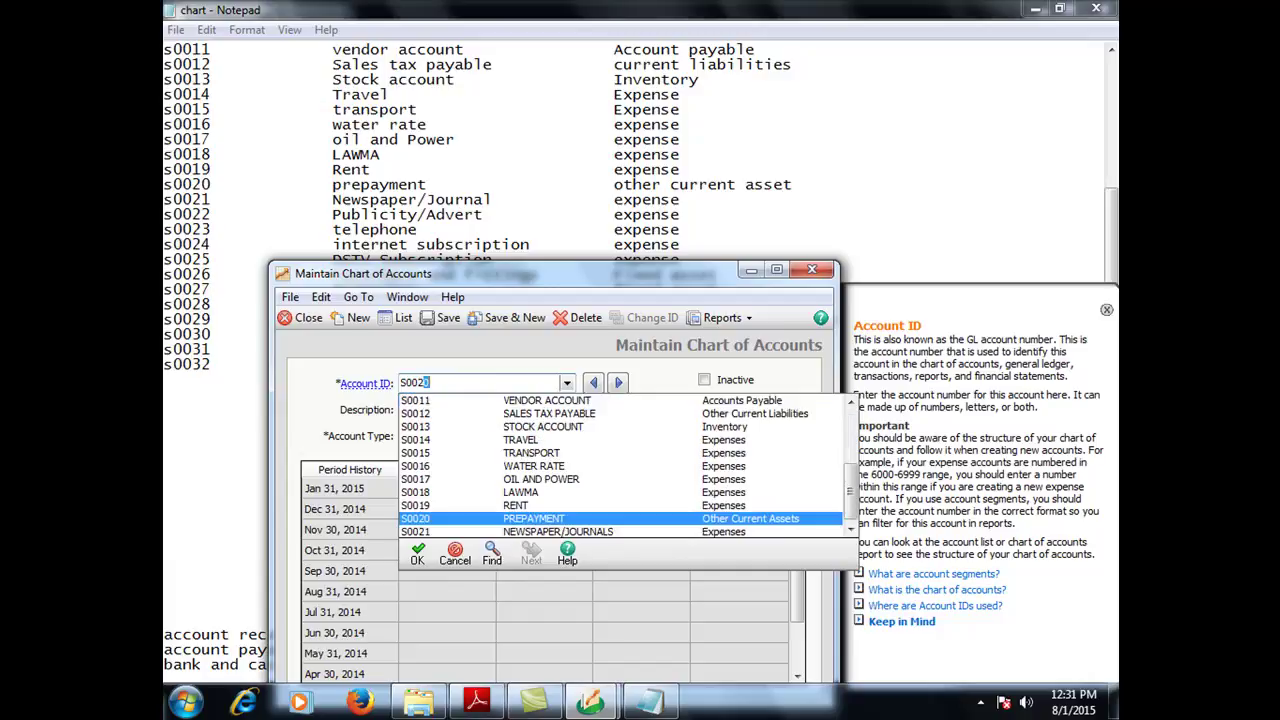
text(2)
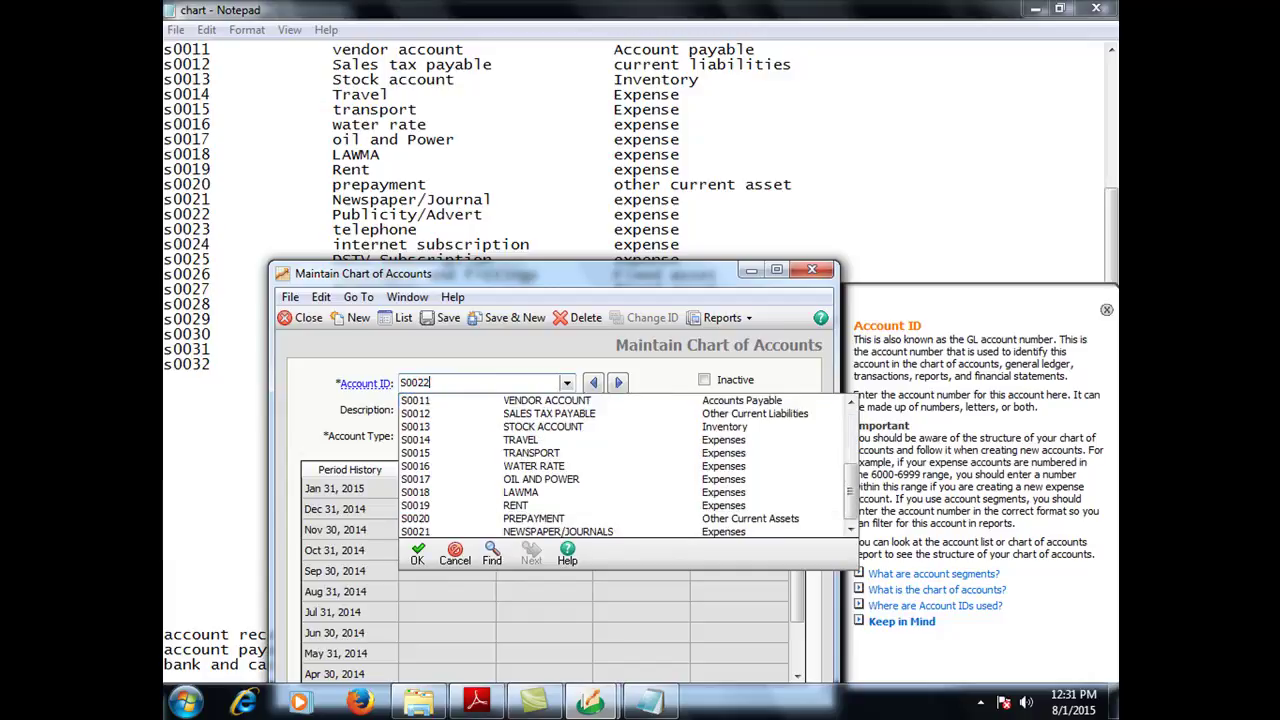
key(Tab)
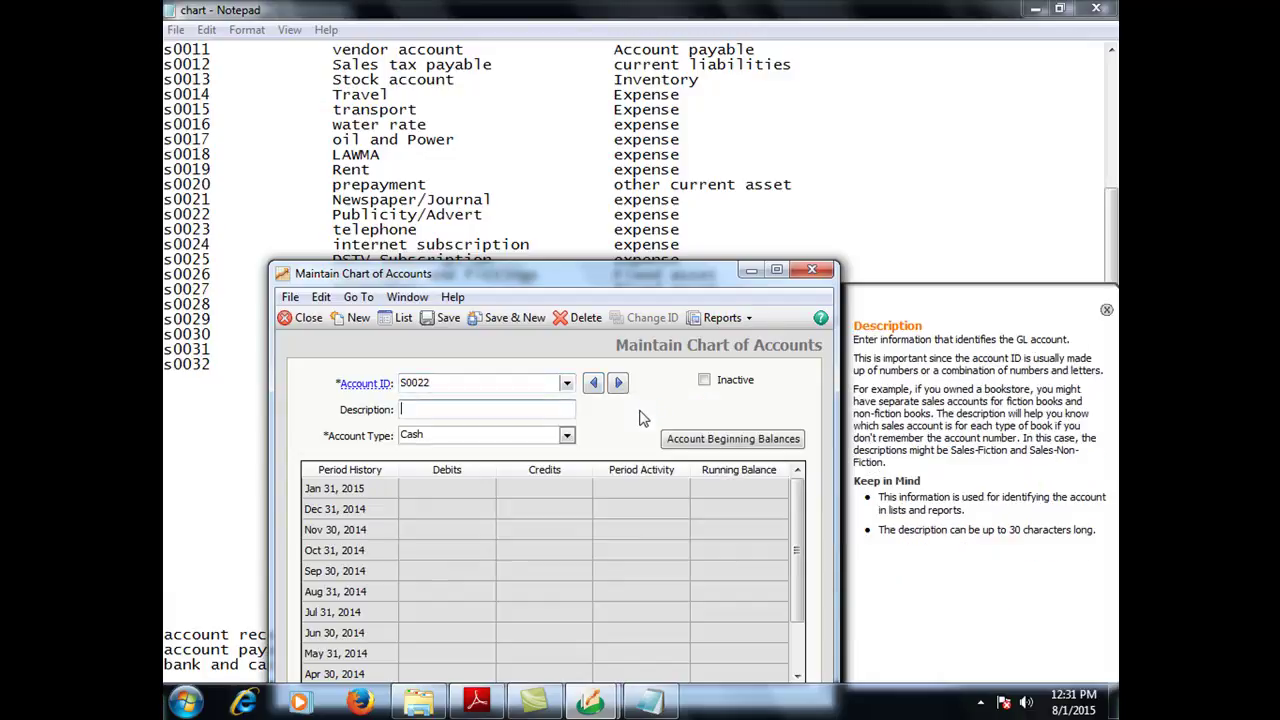
text(PUBLICITY/ADVERT)
click(508, 436)
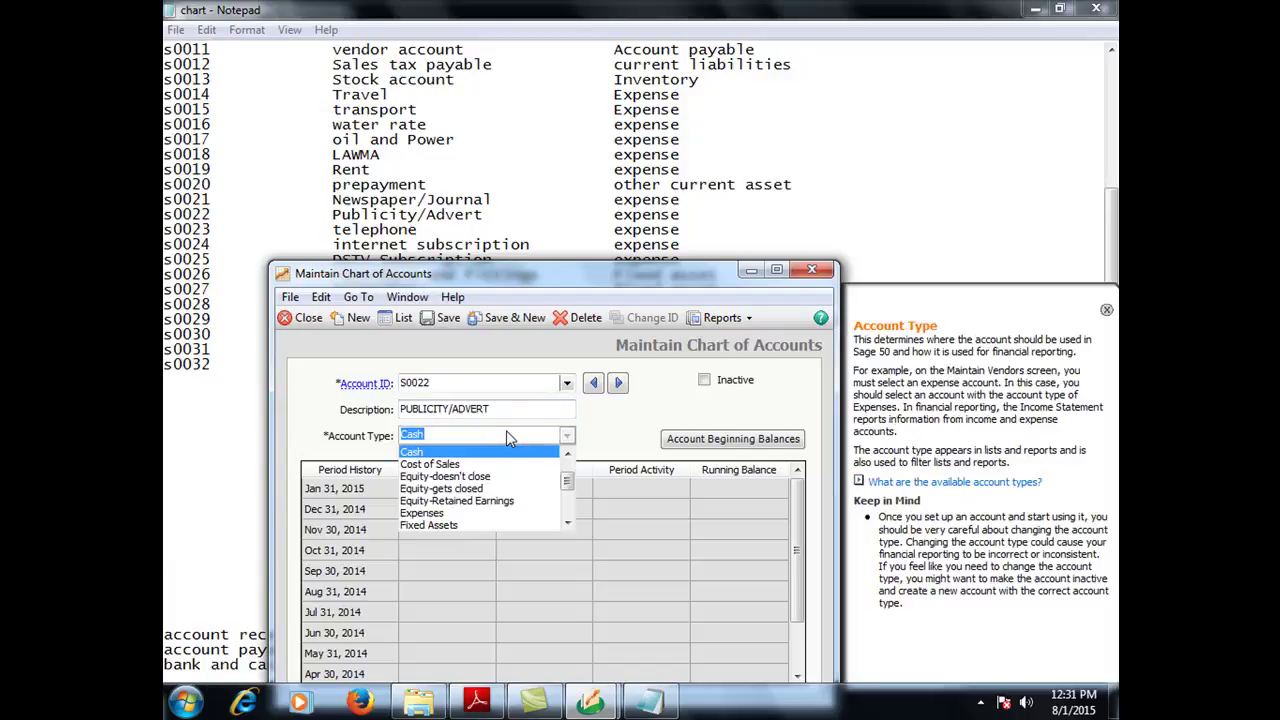
key(Down)
key(Down)
key(Down)
key(Down)
key(Down)
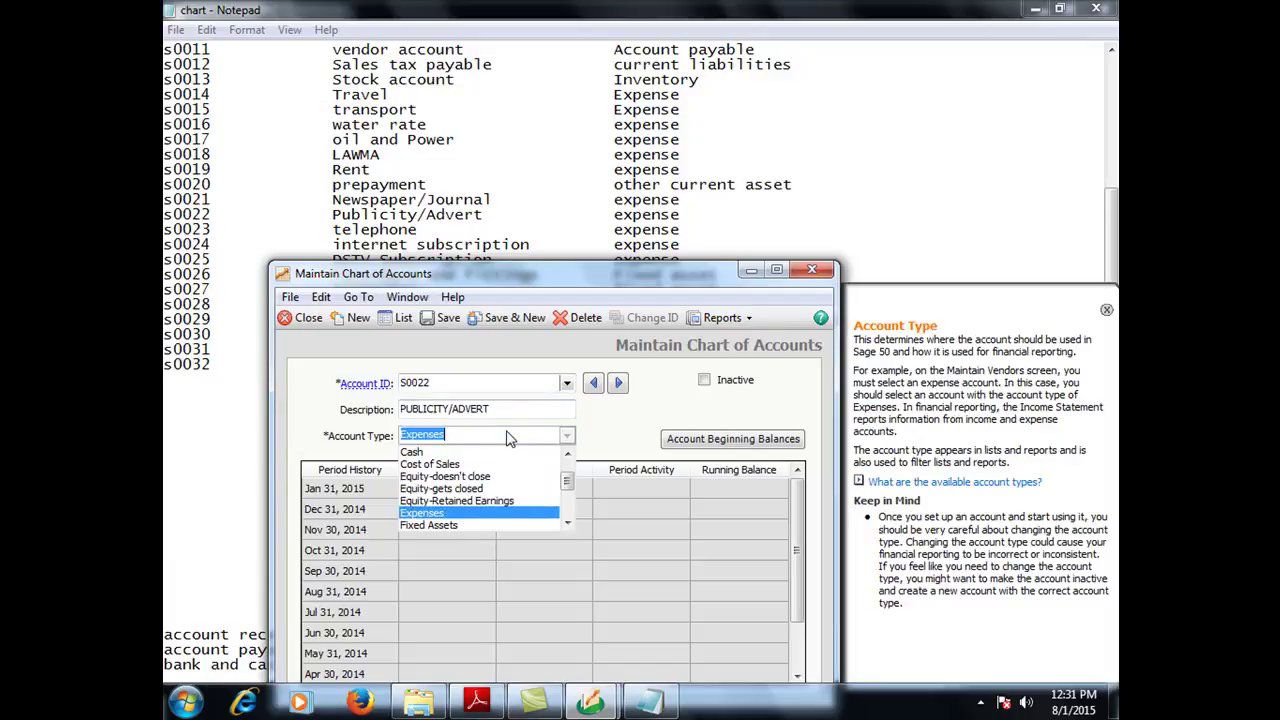
key(Tab)
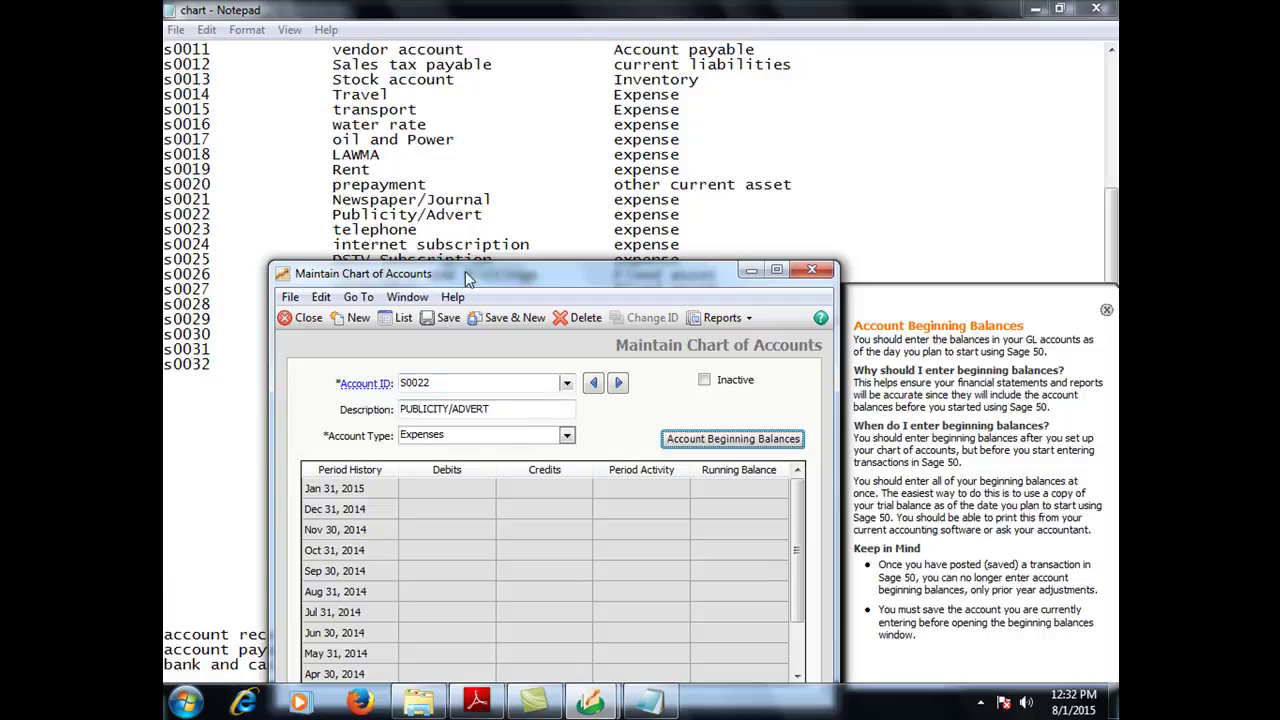
click(494, 326)
Create Expenses account S0023 with the description TELEPHONE, save it and start a new account
text(S0023)
key(Tab)
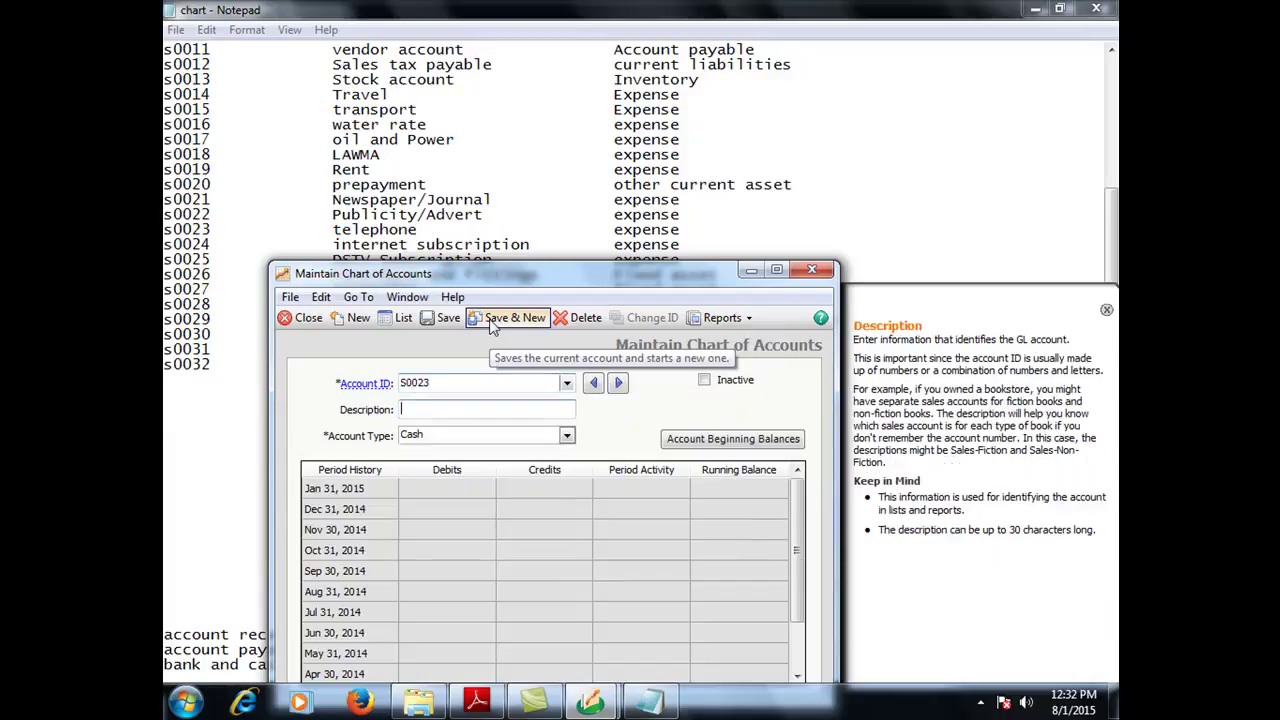
text(TE)
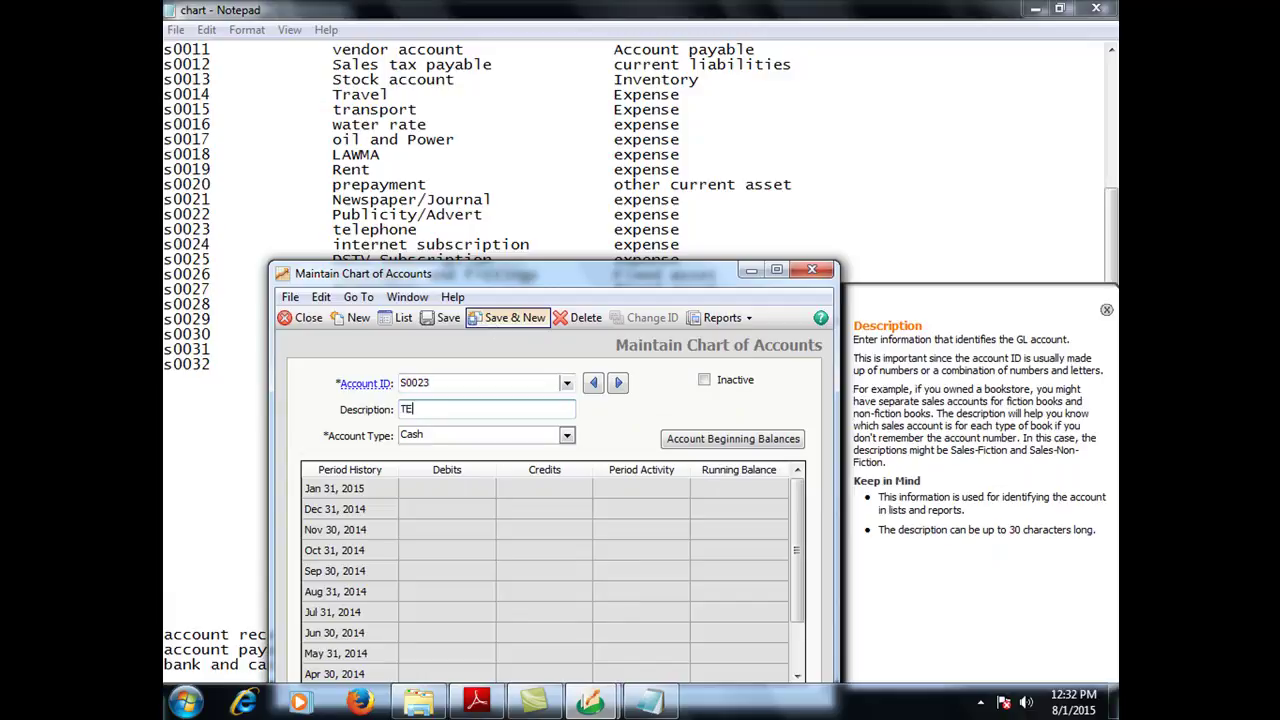
text(LEPHONE)
key(Tab)
key(Down)
key(Down)
key(Down)
key(Down)
key(Down)
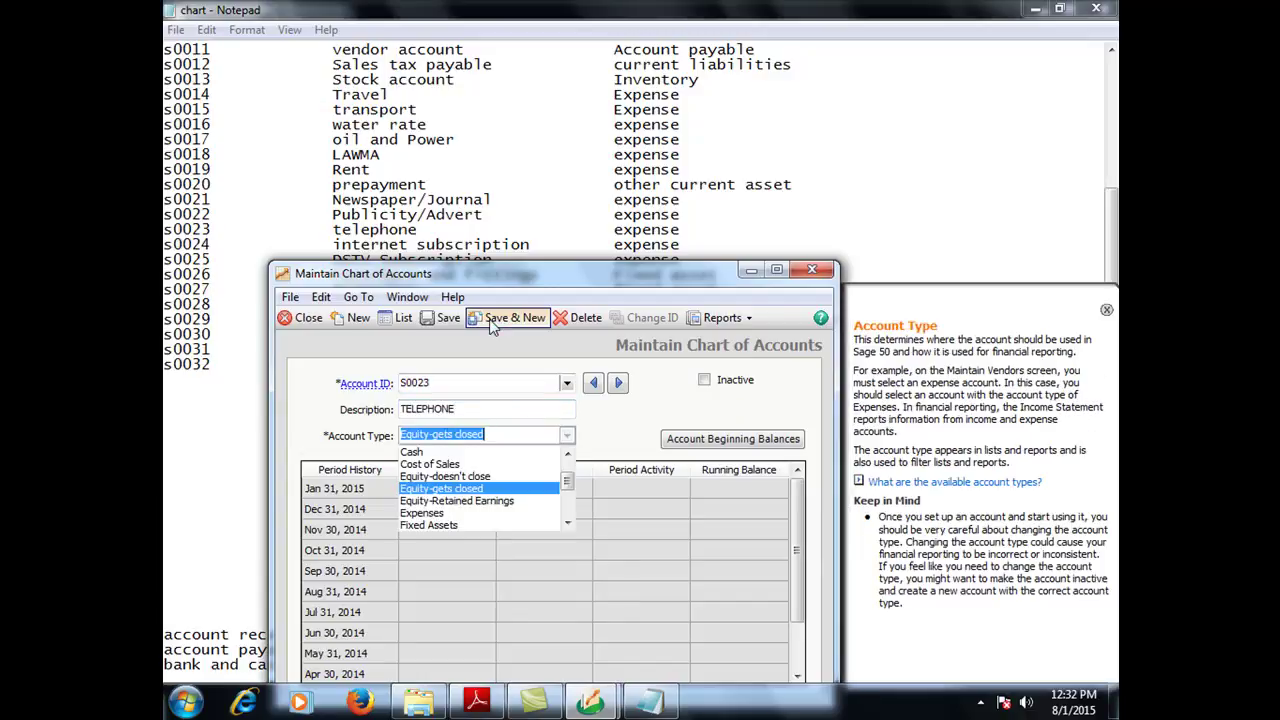
key(Tab)
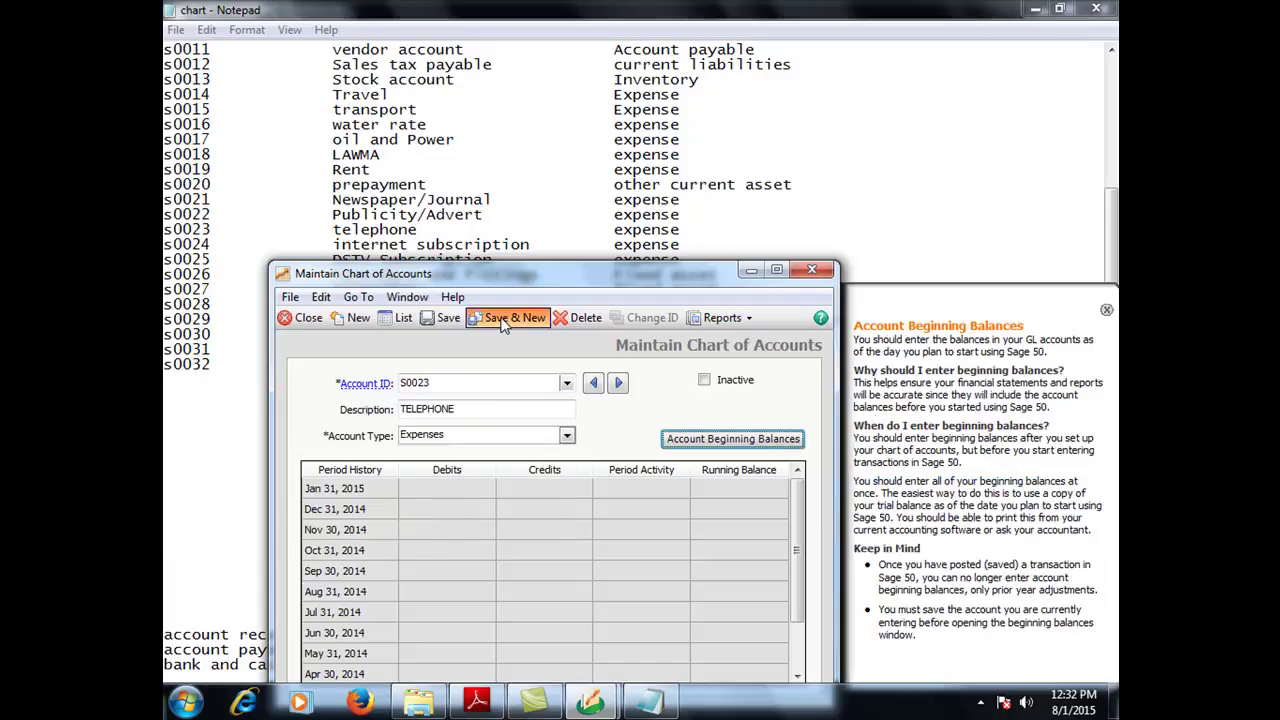
click(503, 322)
Create Expenses account S0024 with the description INTERNET SUBSCRIPTION, save it and start a new account
text(S0024)
key(Tab)
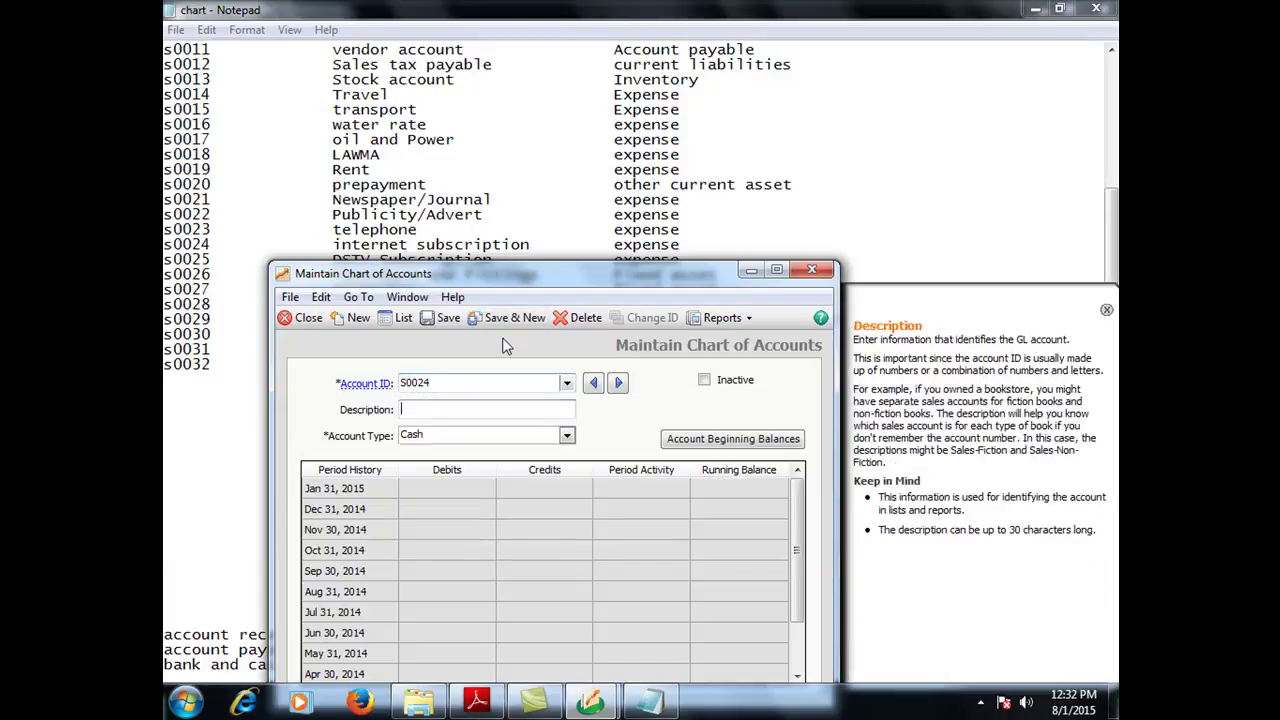
text(INTER)
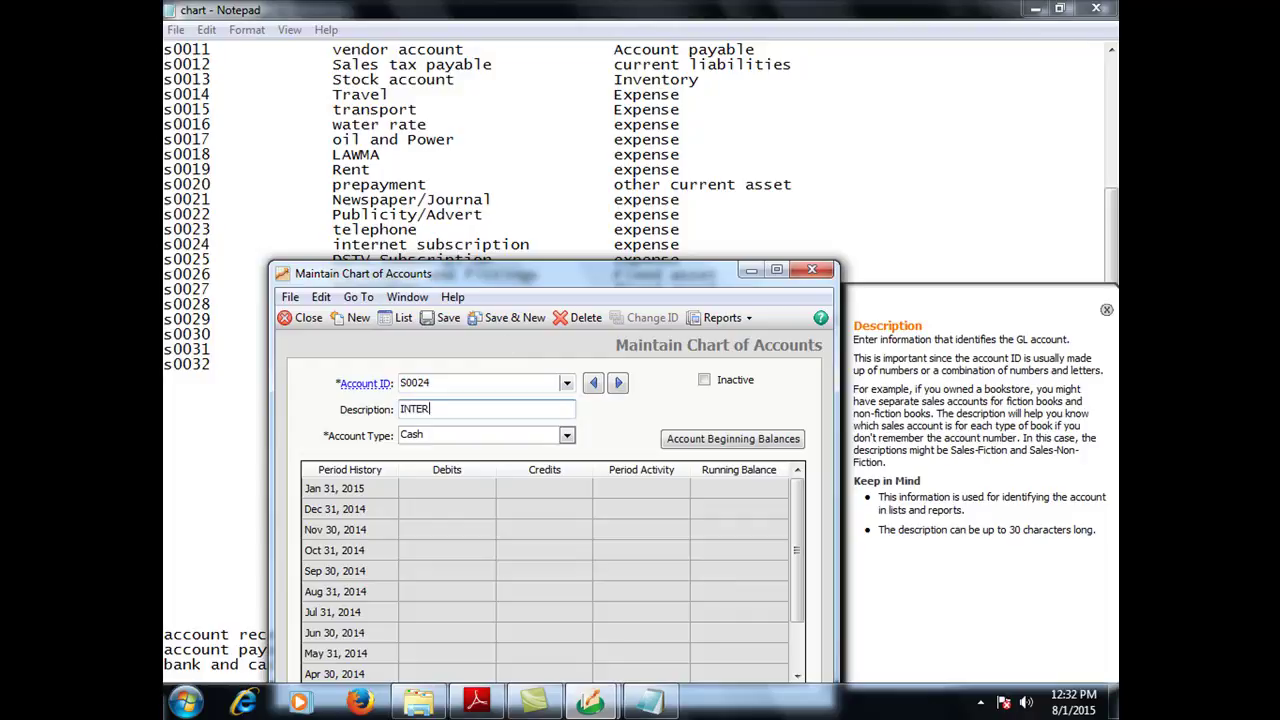
text(NET SUBSCRIPTION)
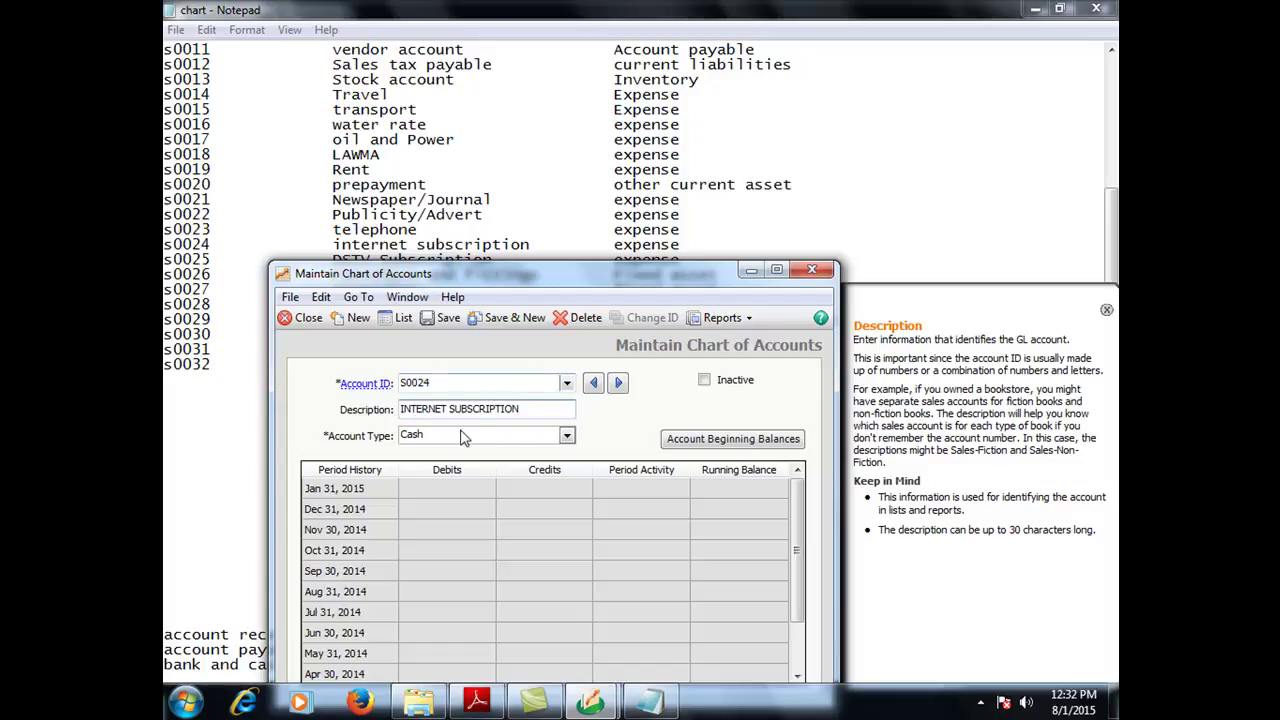
click(460, 436)
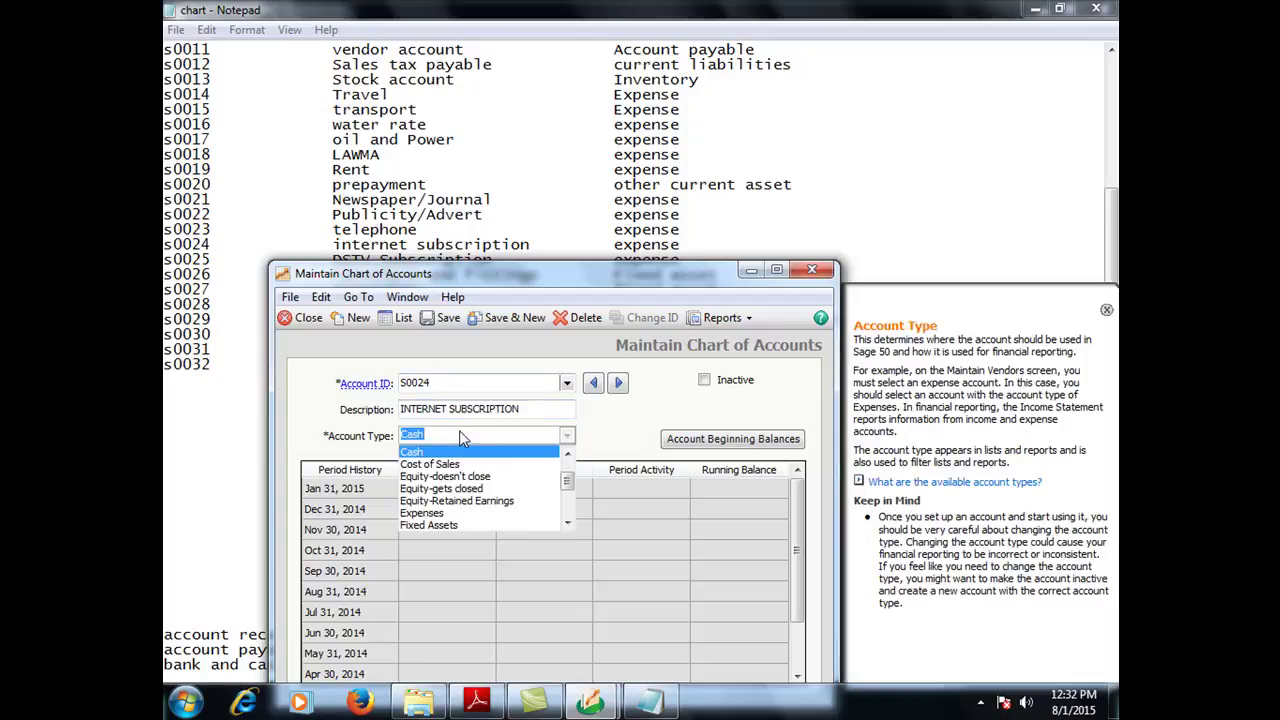
key(Down)
key(Down)
key(Down)
key(Down)
key(Down)
key(Return)
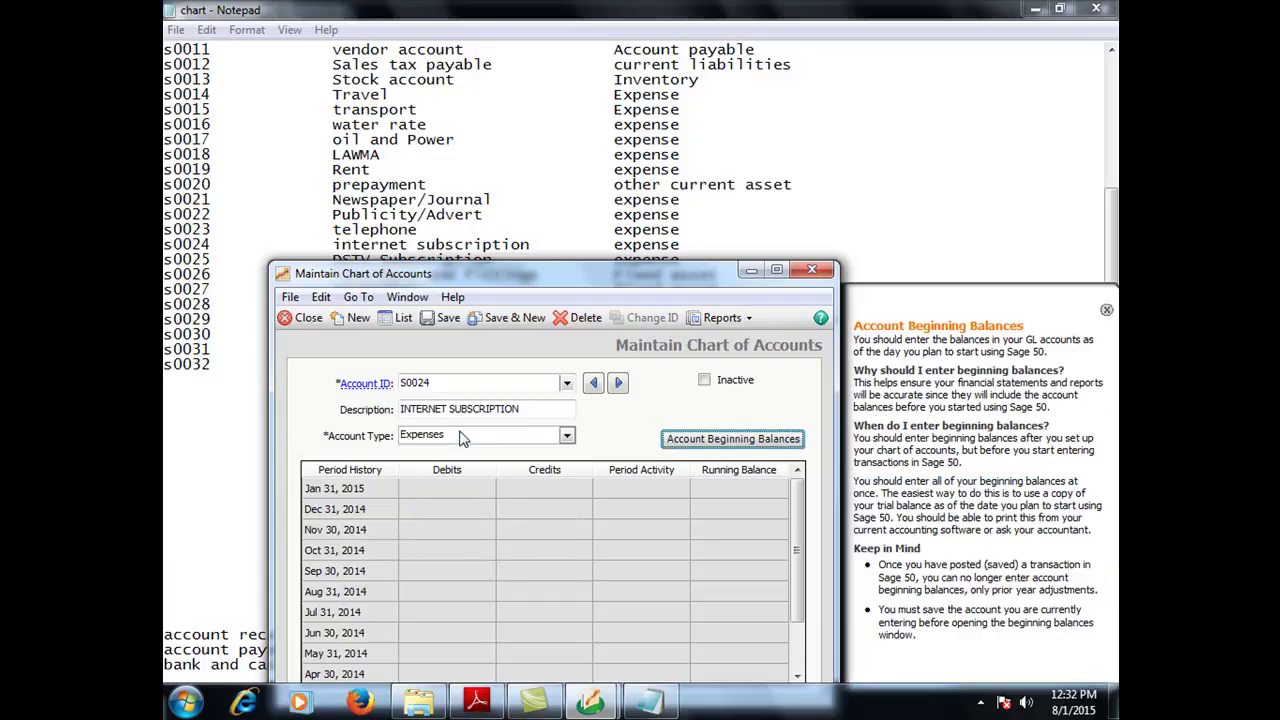
click(500, 327)
Consult the Notepad list, return to Sage 50 and create Expenses account S0025 with the description DSTV SUBSCRIPTION, saving it and starting a new account
click(1113, 246)
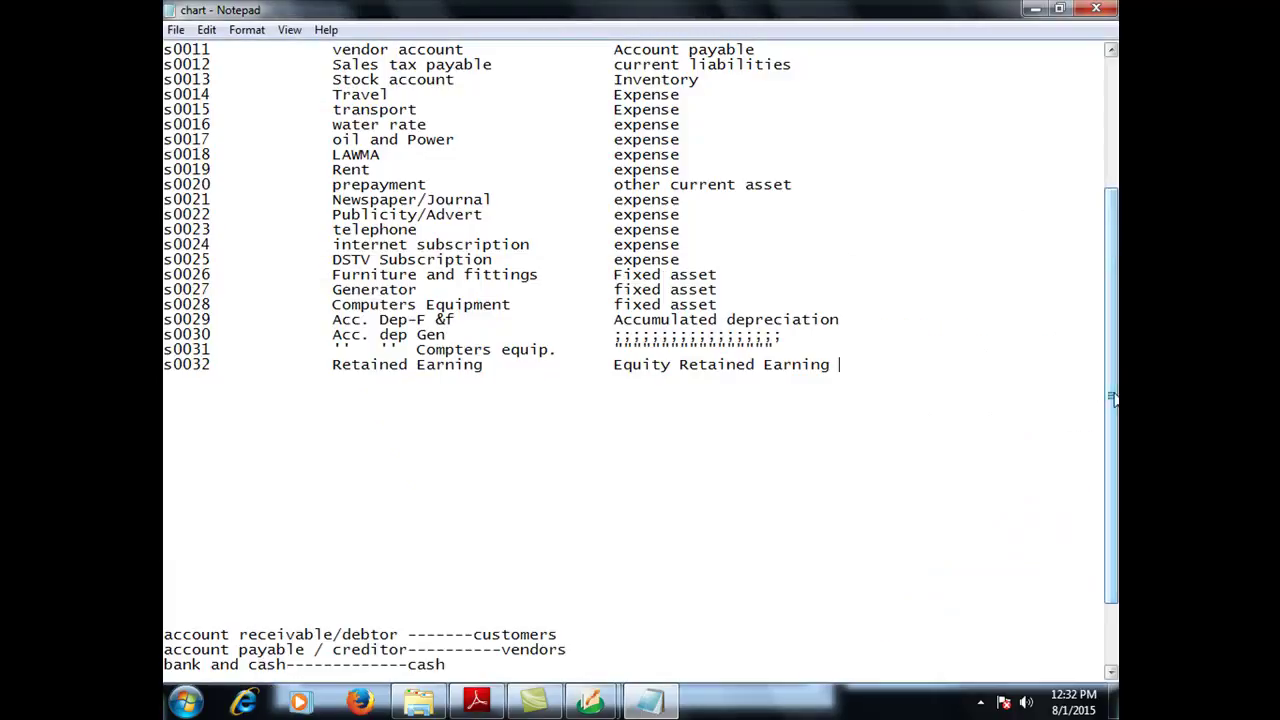
click(1111, 674)
click(1111, 674)
double_click(1111, 674)
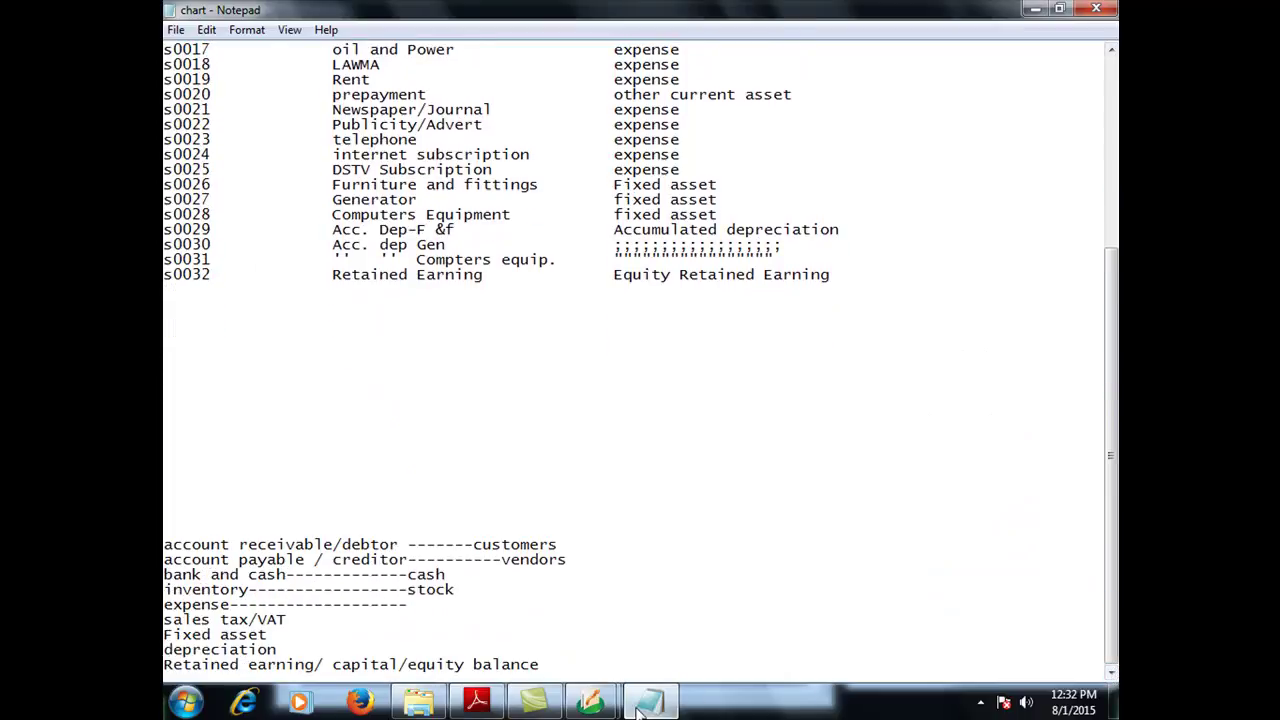
click(590, 702)
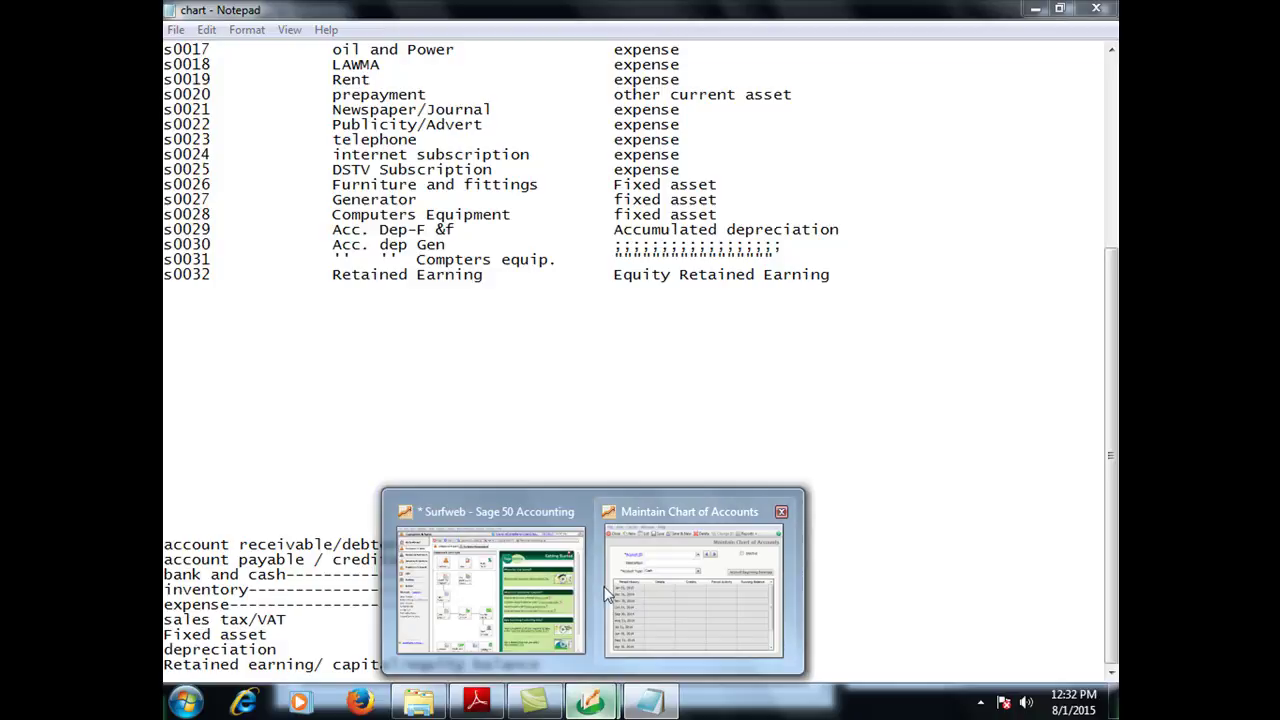
click(625, 575)
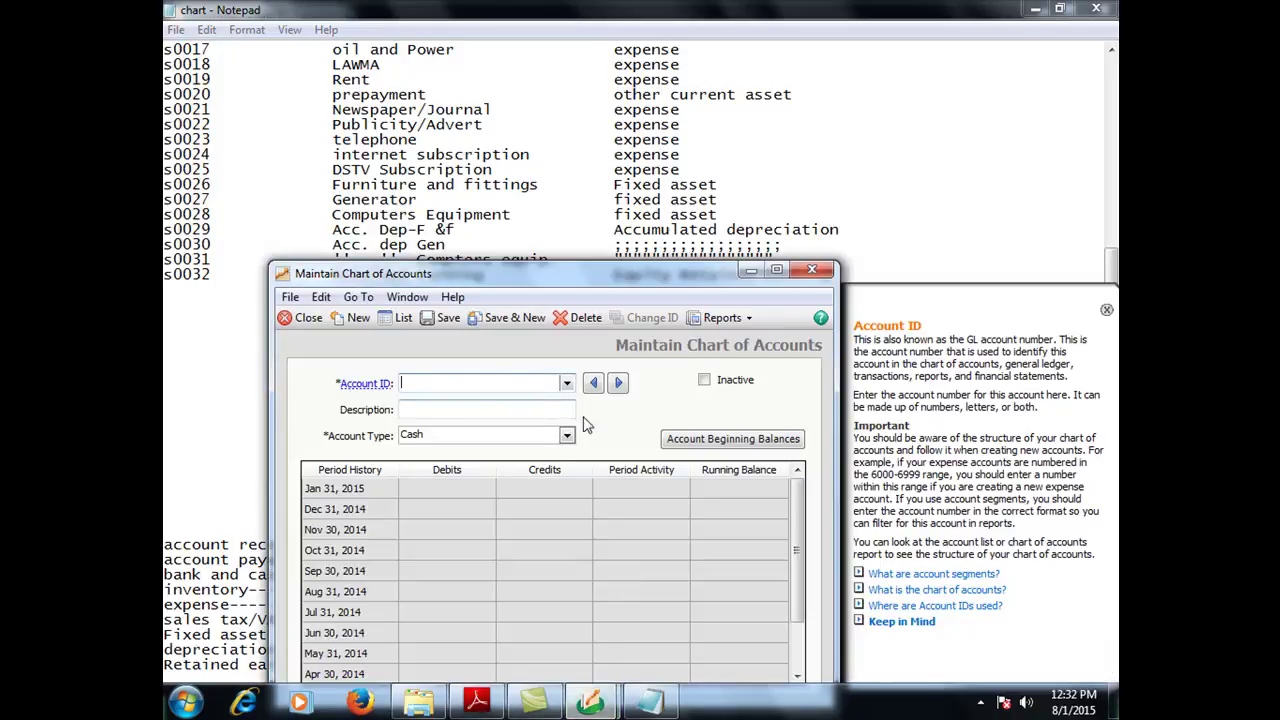
text(S0)
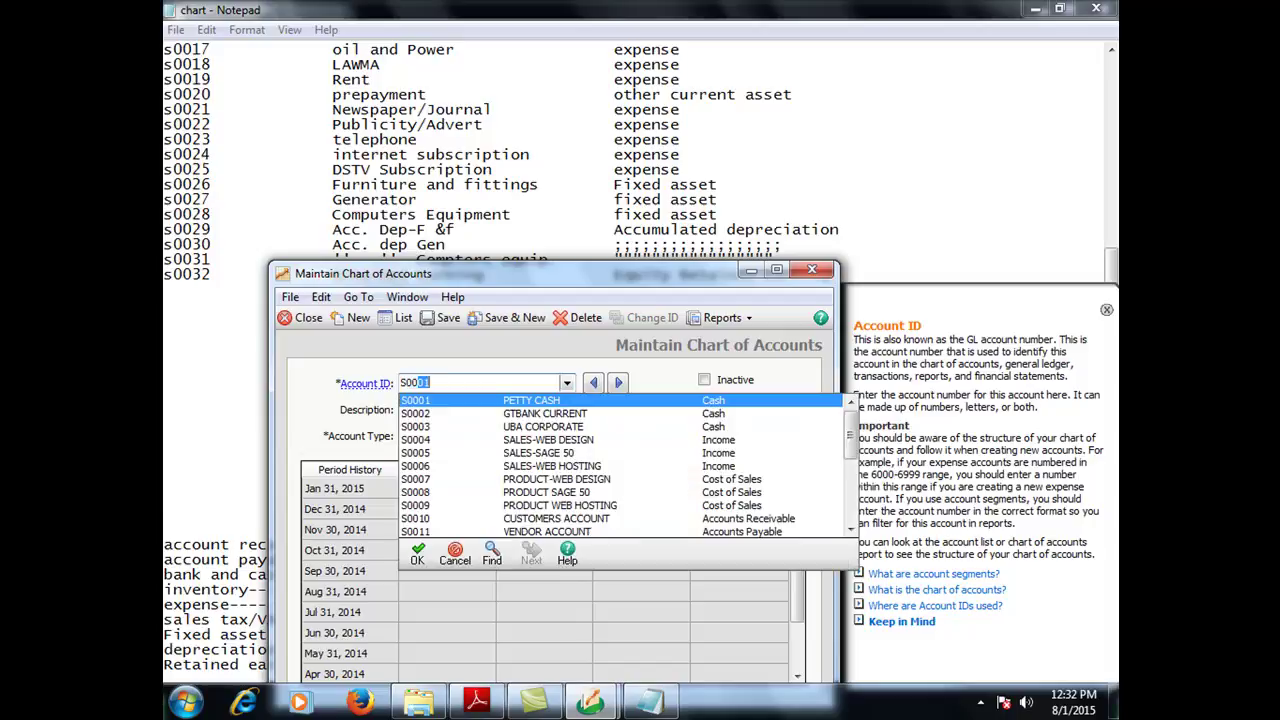
text(025)
key(Tab)
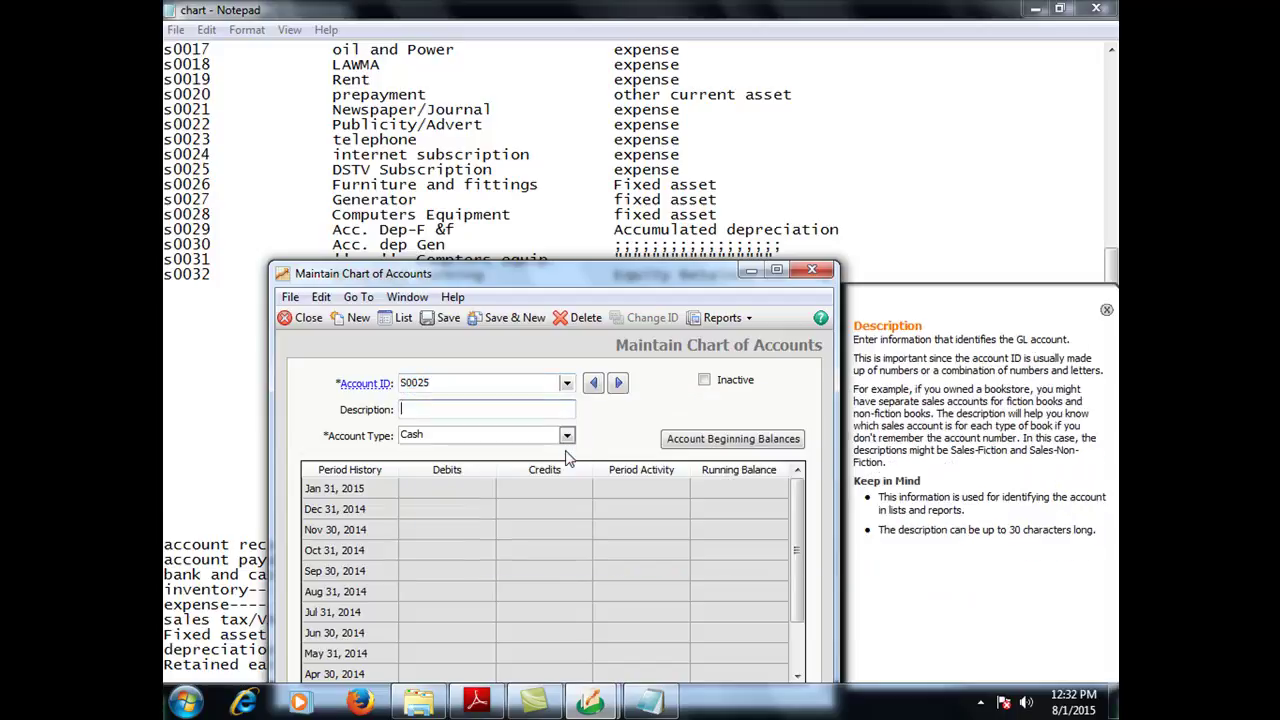
text(S)
key(BackSpace)
text(DSTV SUBSCRIPTION)
click(489, 437)
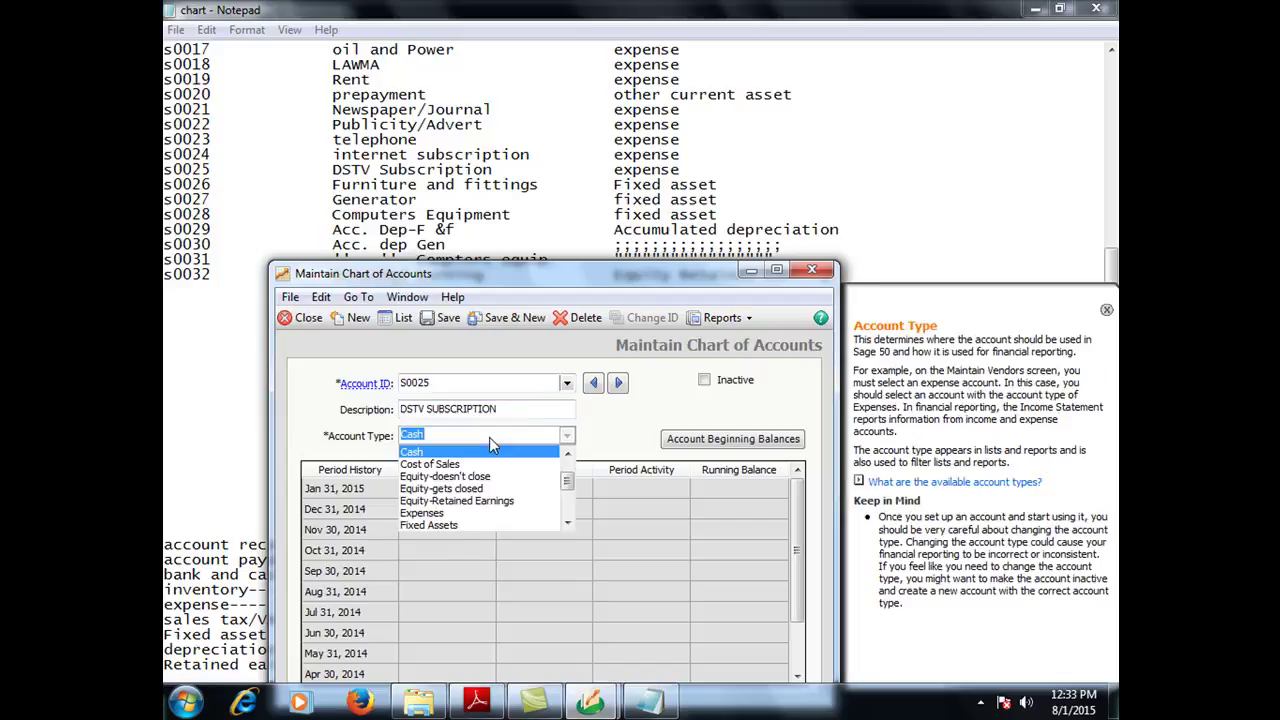
click(446, 512)
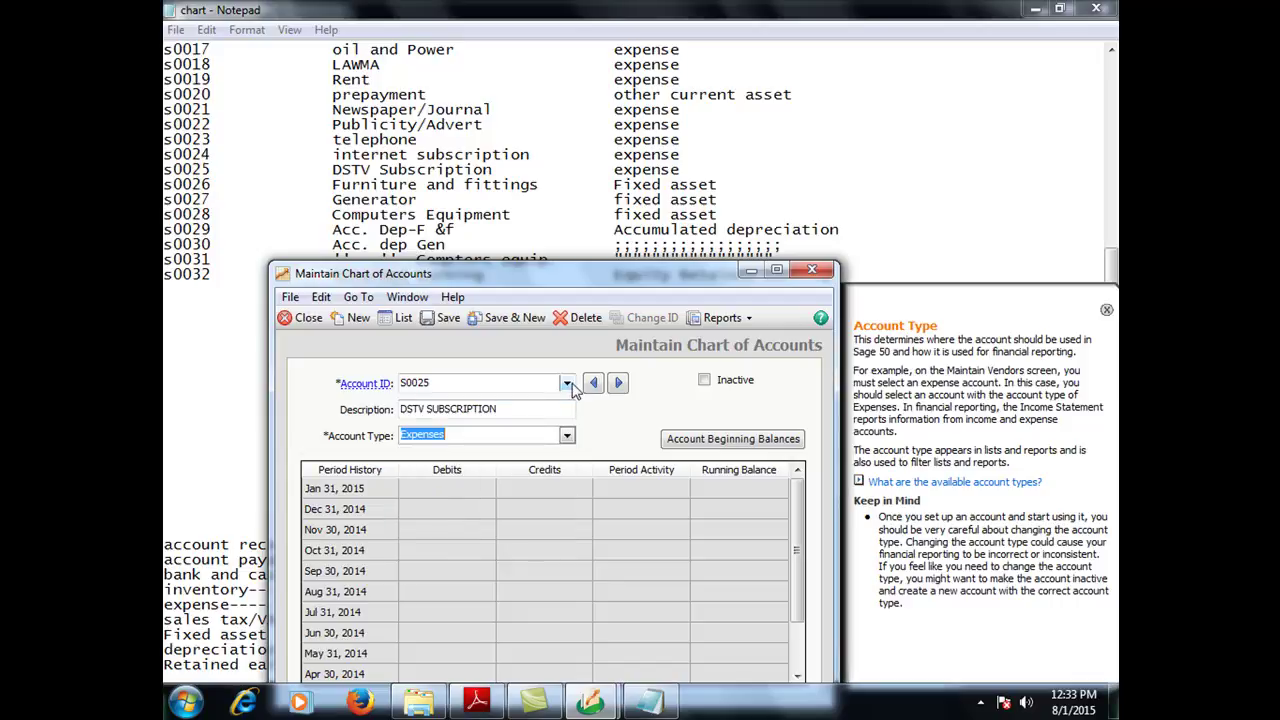
click(513, 317)
Create Fixed Assets account S0026 with the description FURNITURE & FITTINGS, save it and start a new account
text(S0)
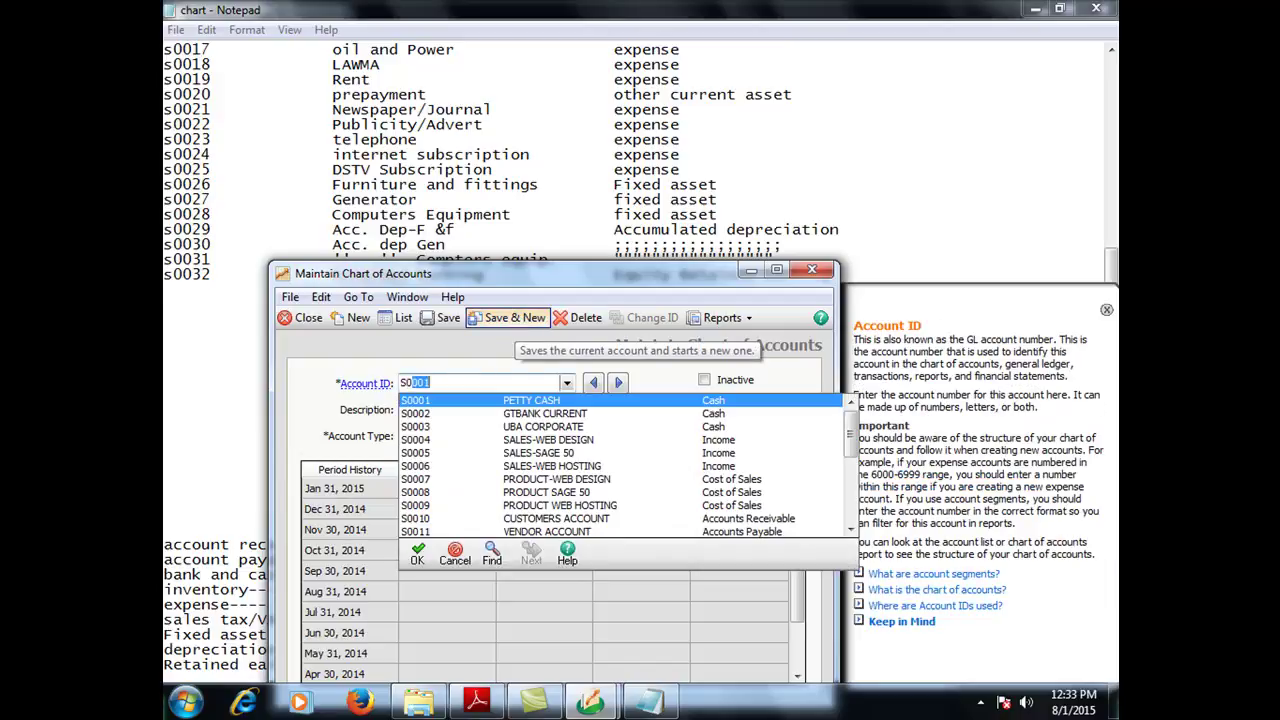
text(02)
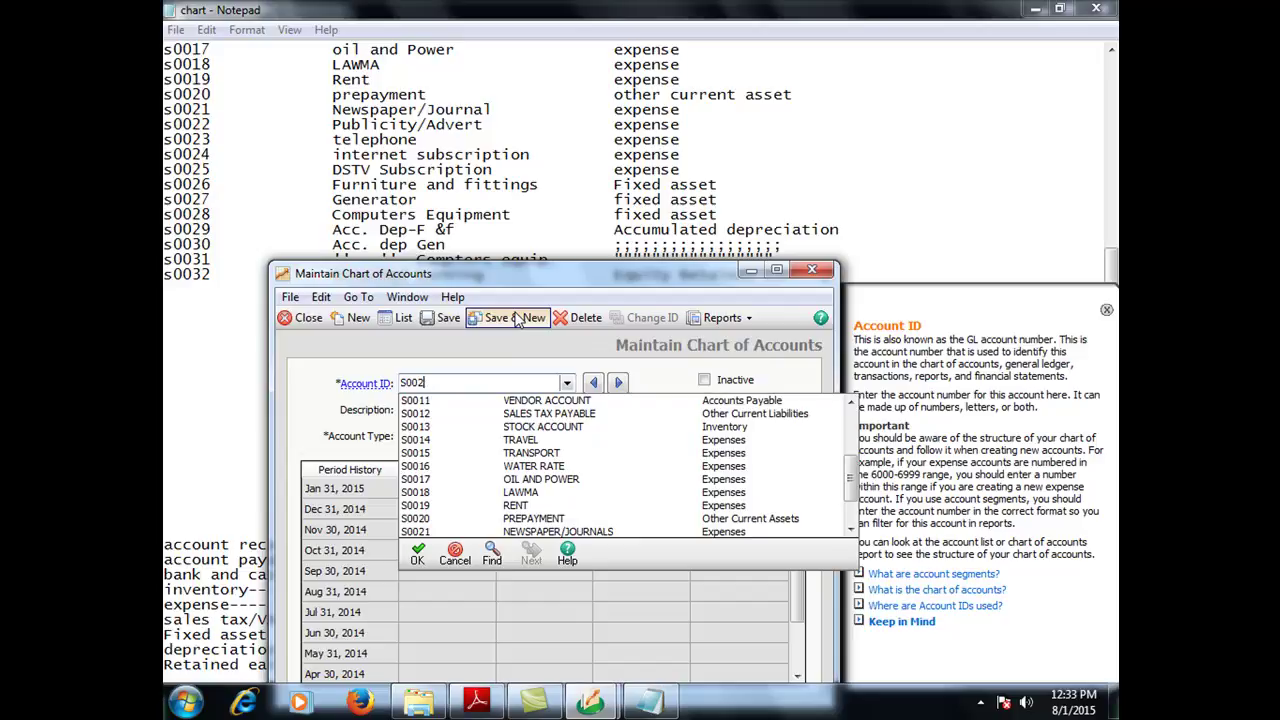
text(6)
key(Tab)
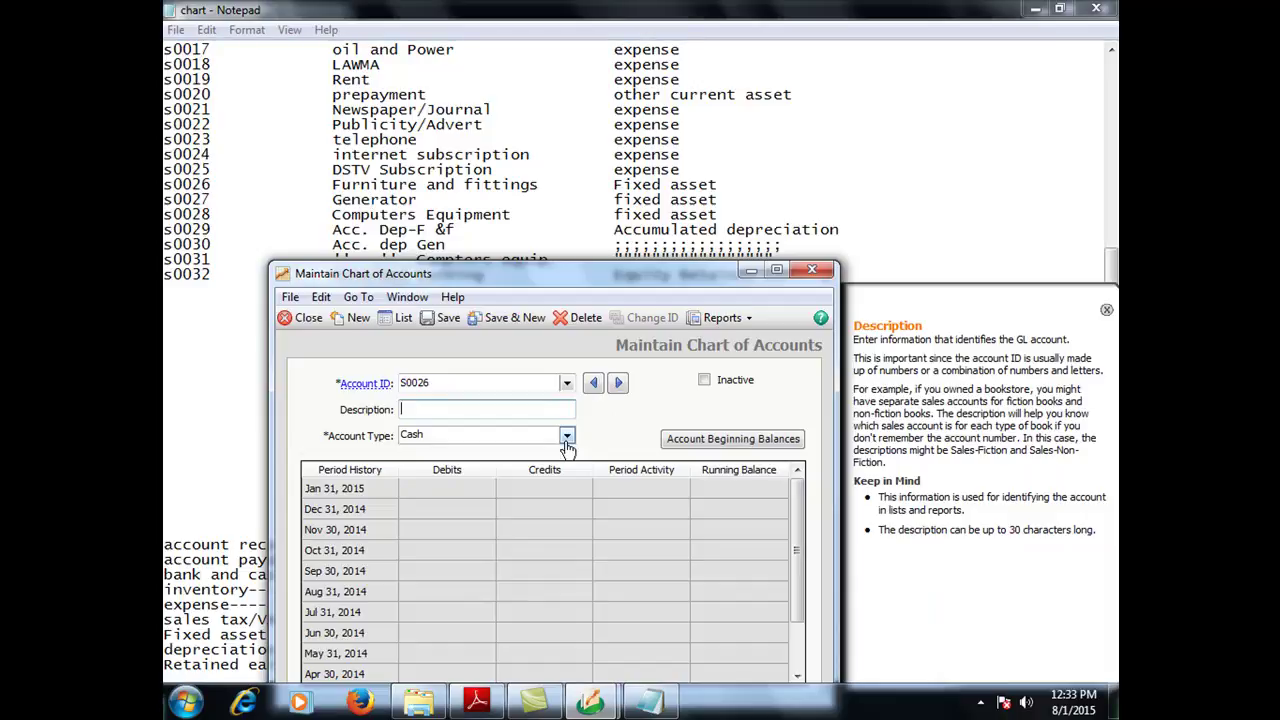
text(FUT)
text(R)
text(NITUR)
text(E & )
text(FITT)
text(INGS)
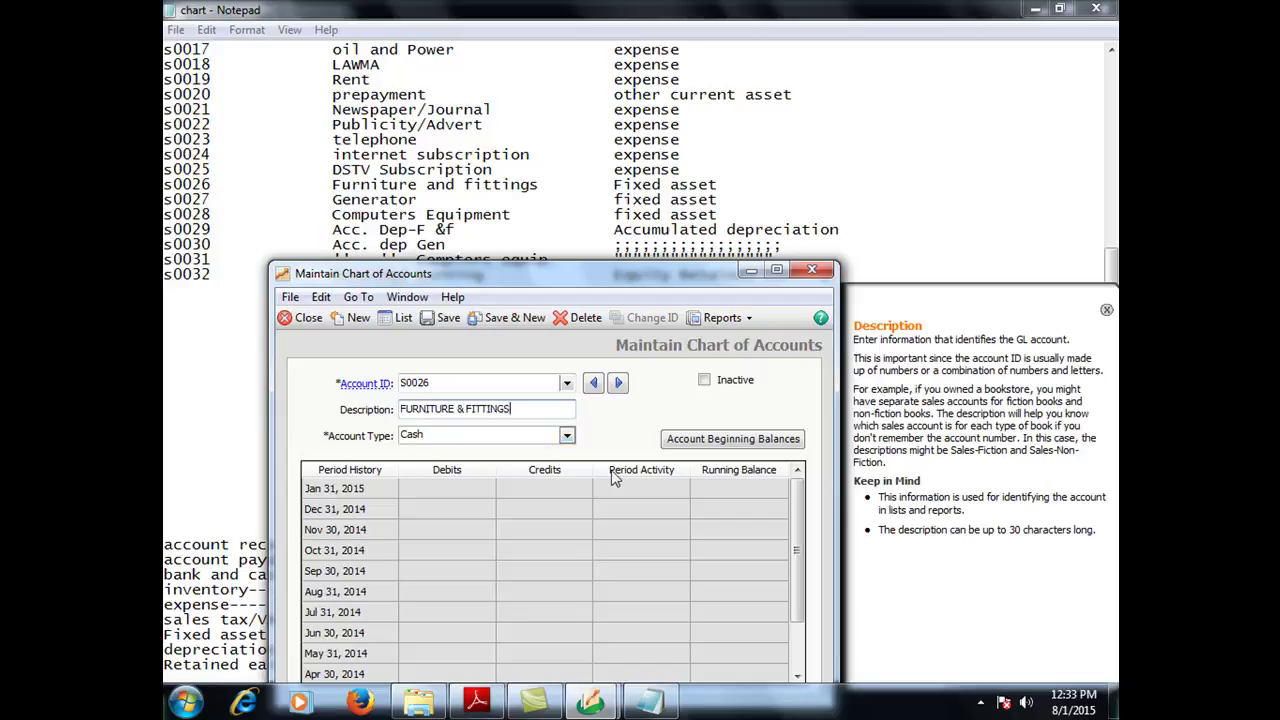
click(527, 438)
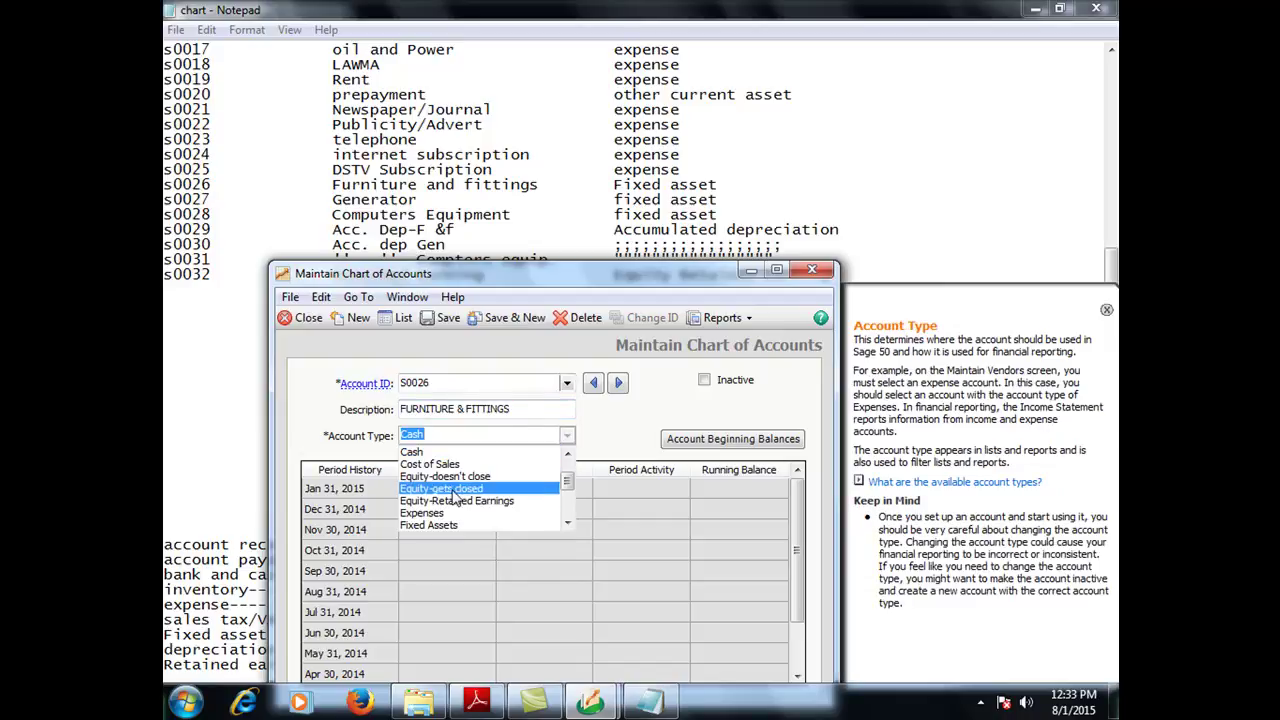
click(430, 525)
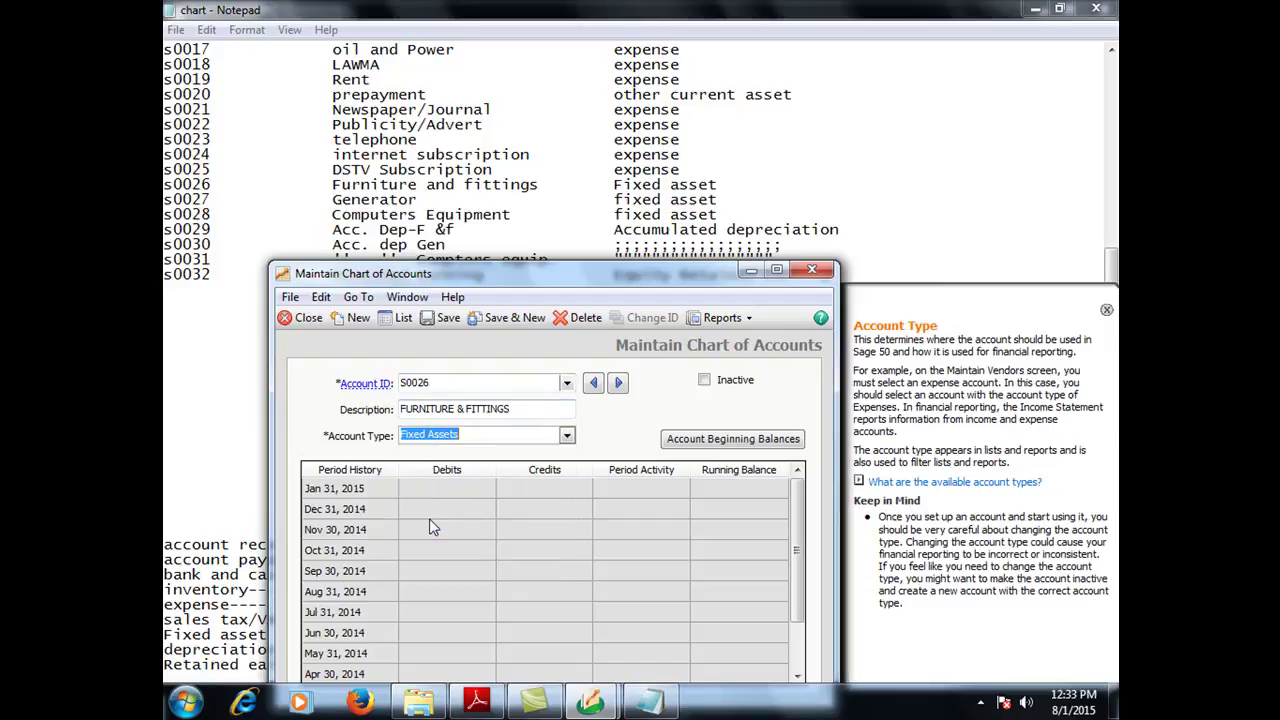
click(514, 322)
Create Fixed Assets account S0027 with the description GENERATOR, save it and start a new account
text(S00)
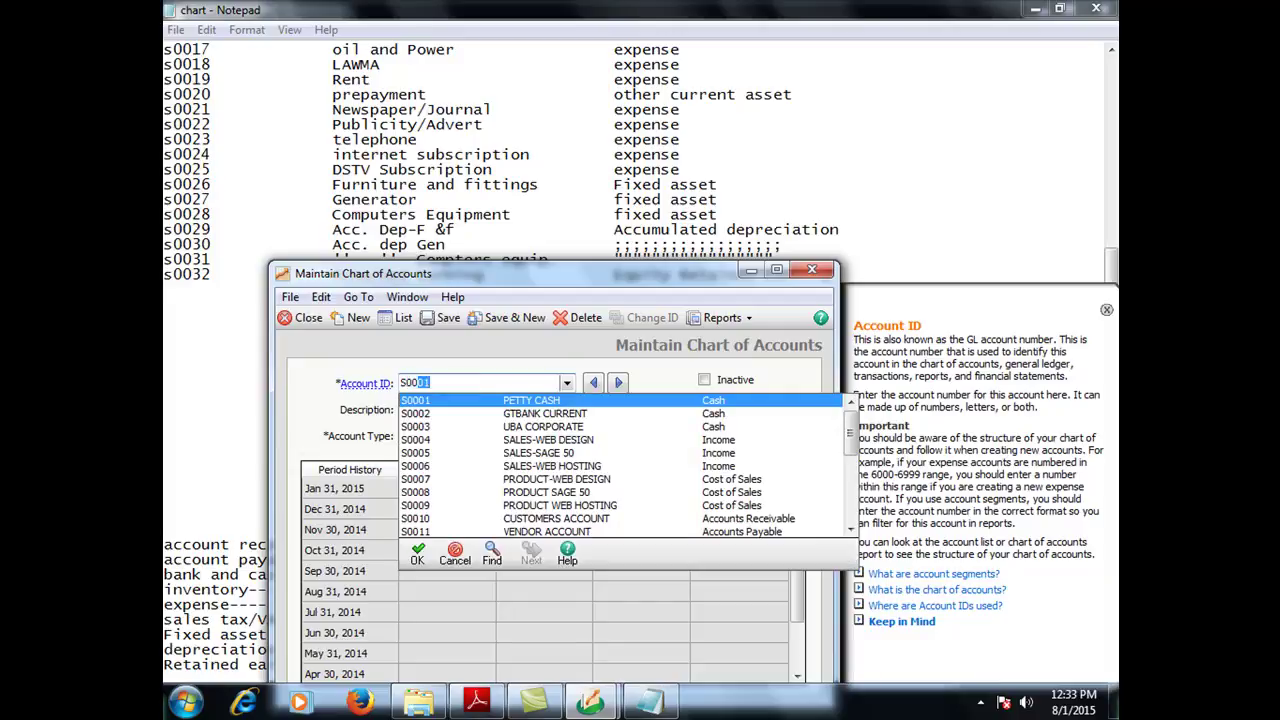
text(26)
key(BackSpace)
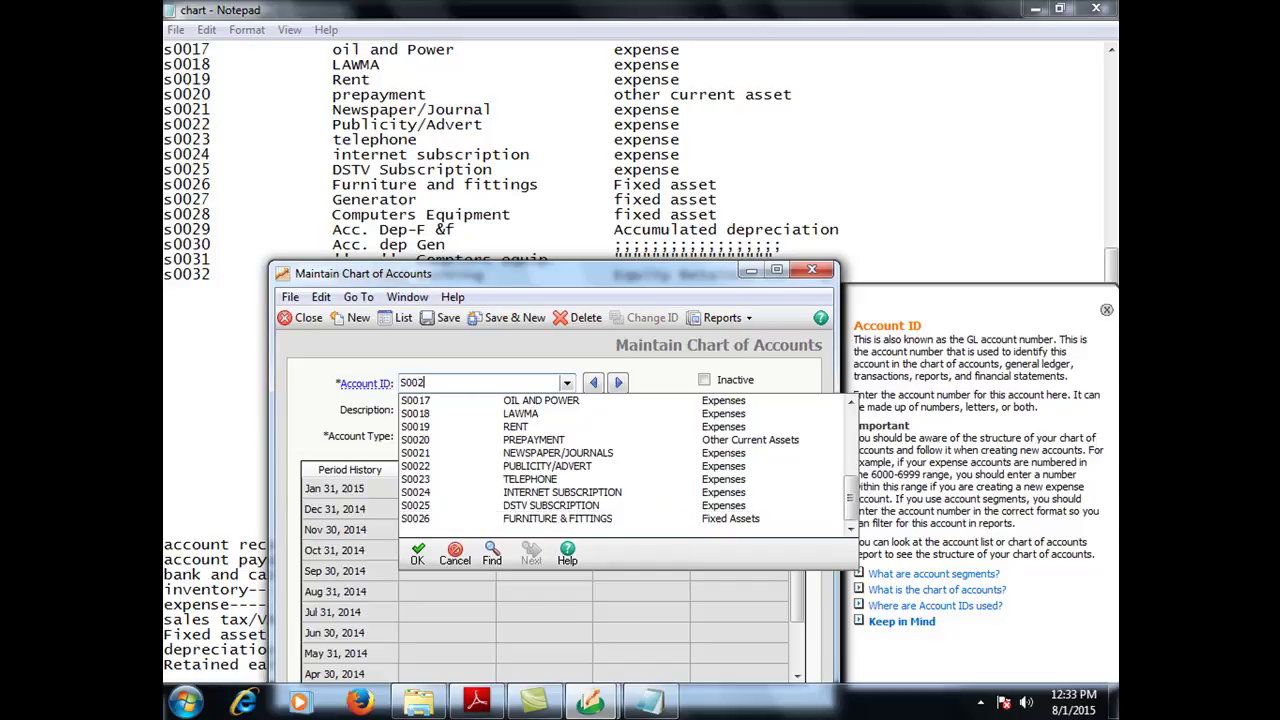
text(7)
key(Tab)
text(GEN)
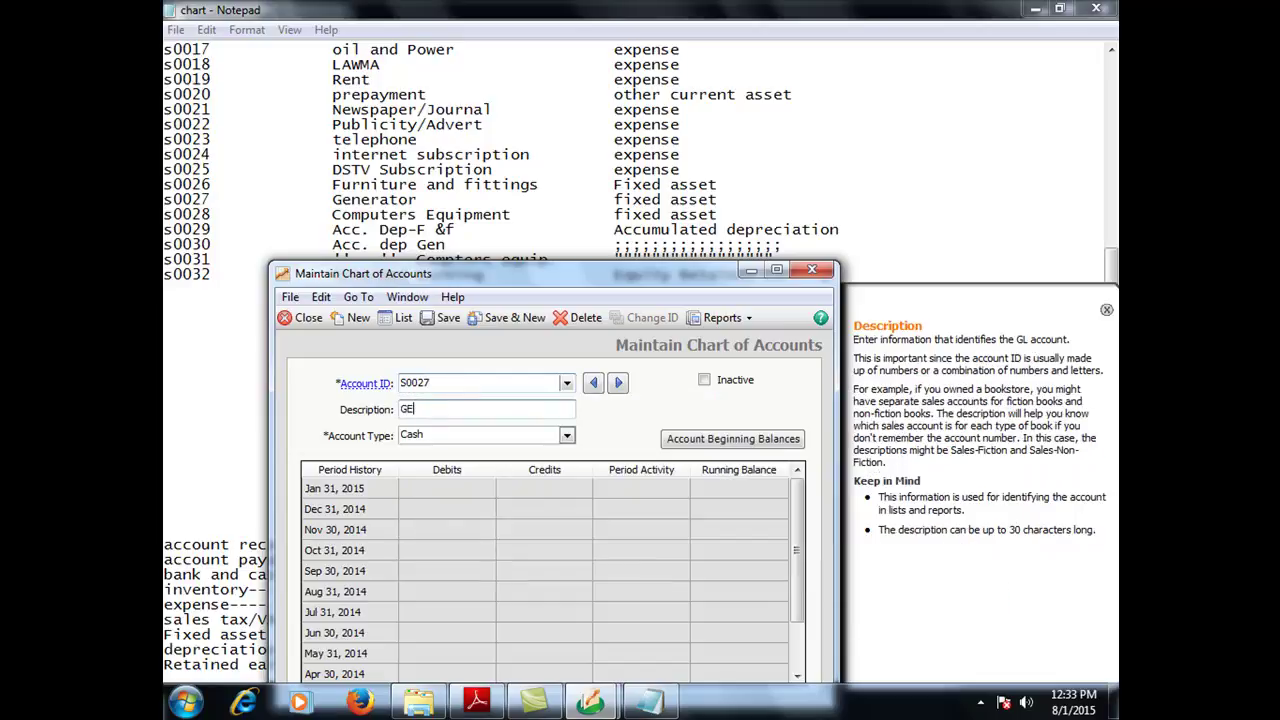
key(BackSpace)
text(NERATOR)
click(437, 437)
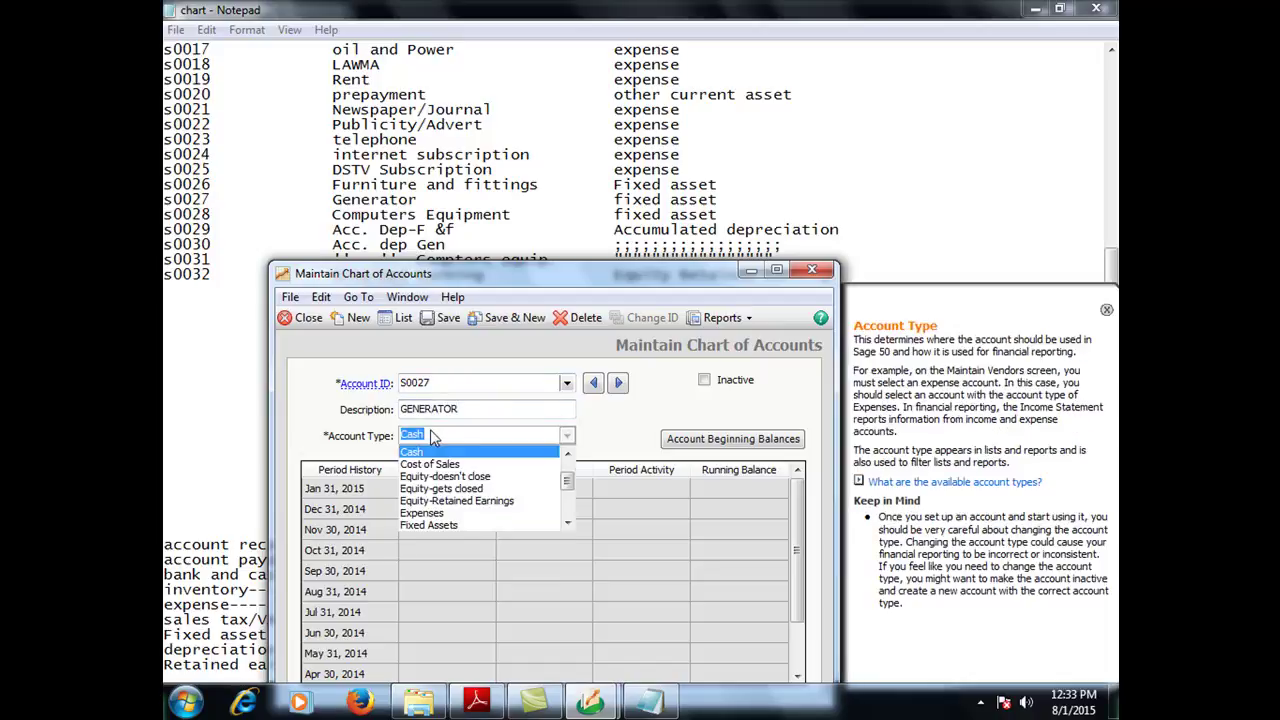
click(435, 527)
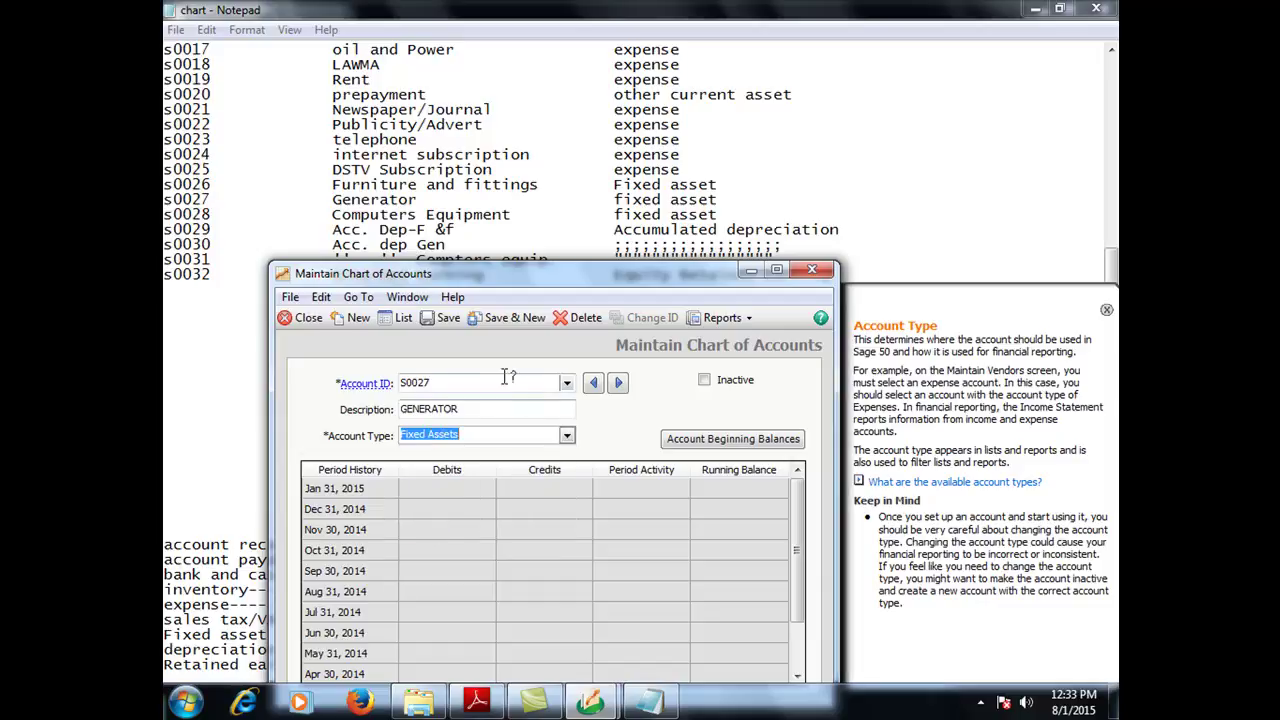
click(491, 319)
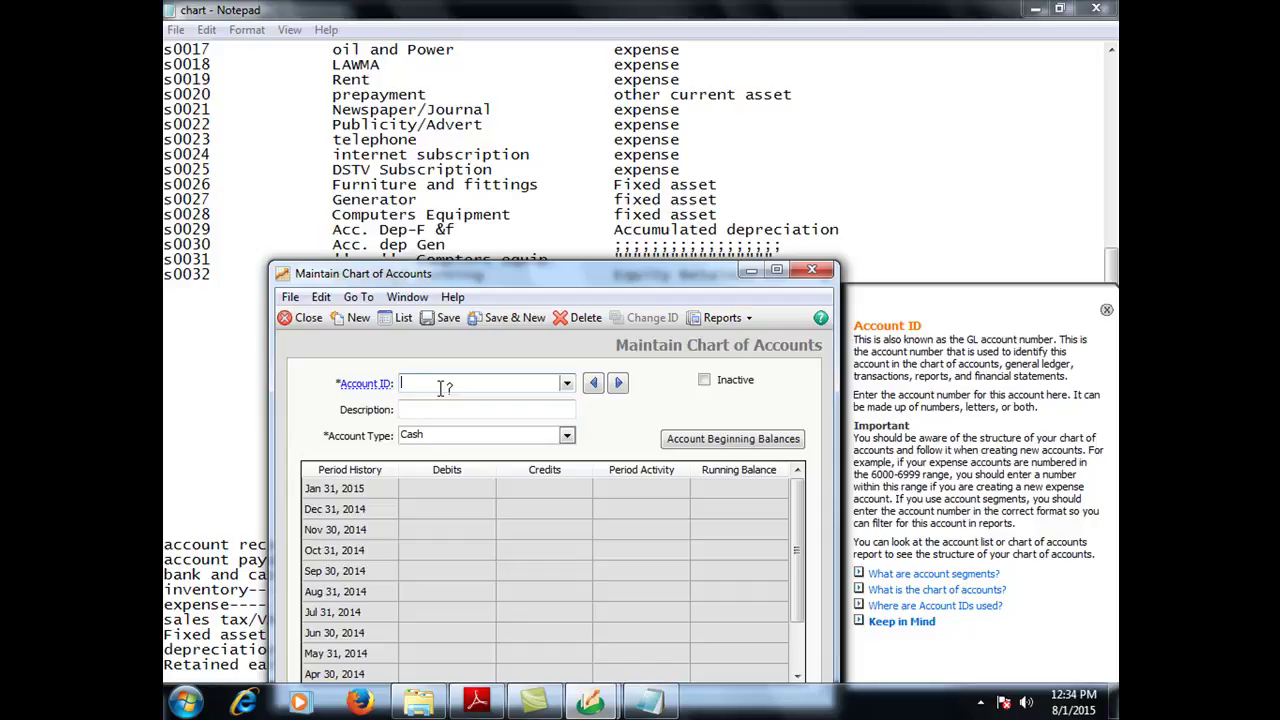
Create Fixed Assets account S0028 with the description COMPUTERS EQUIPMENT, save it and start a new account
text(S0)
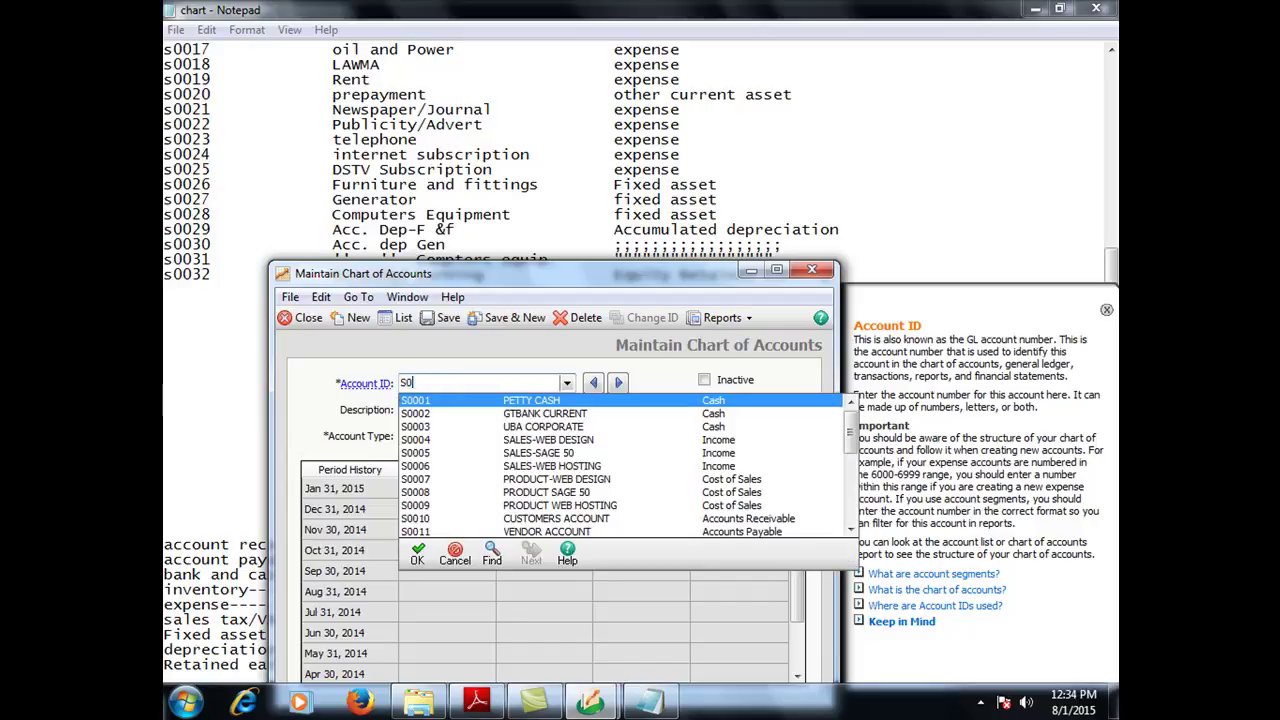
text(028)
key(Tab)
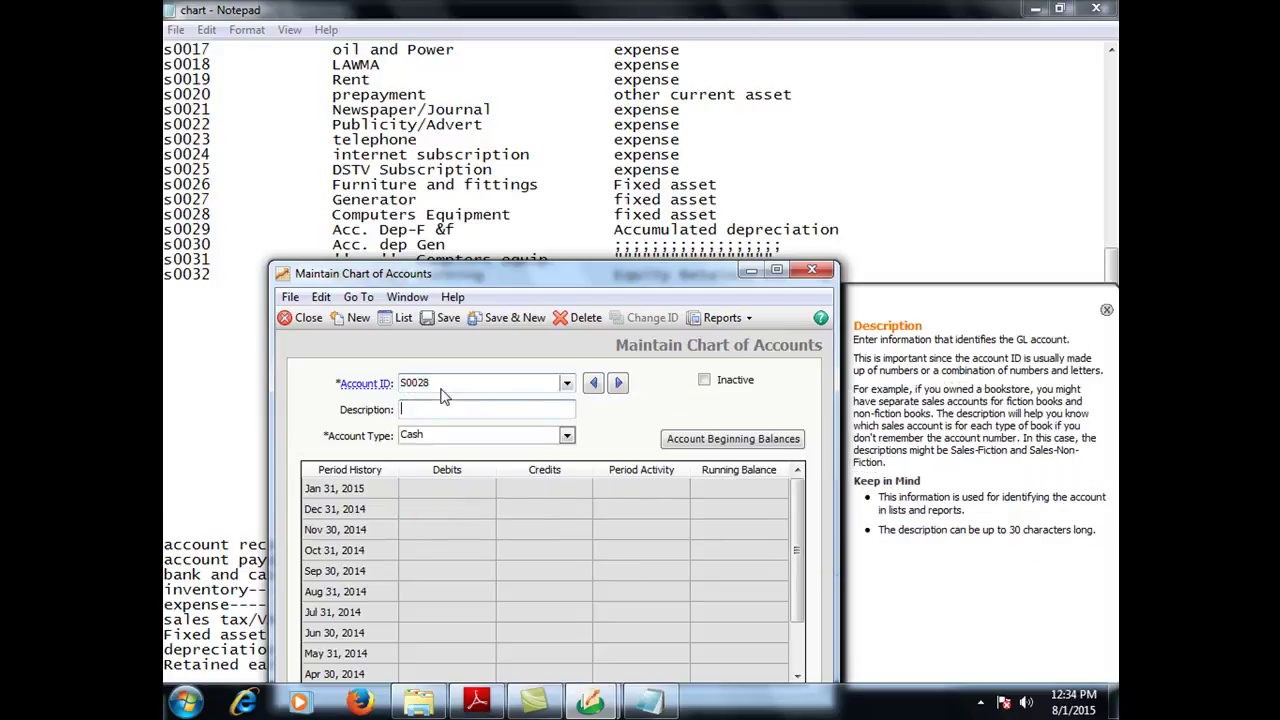
text(COMPUTERS EQUIPMENT)
key(Tab)
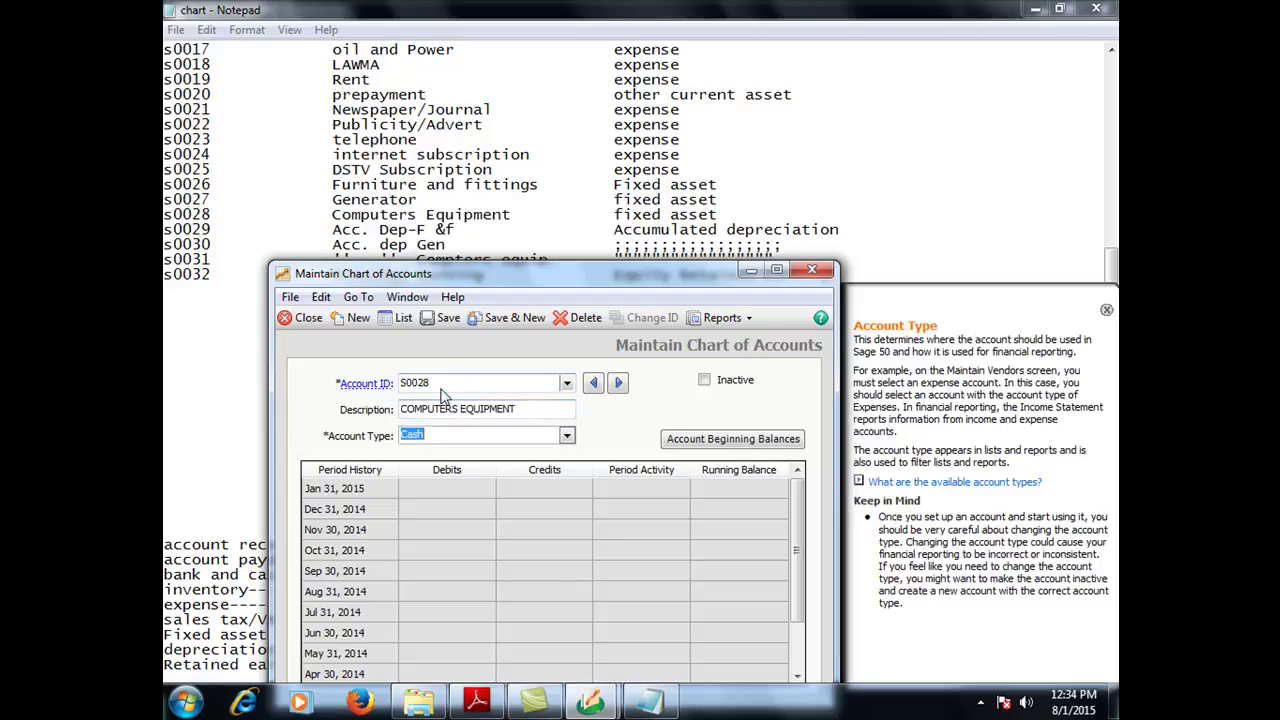
text(f)
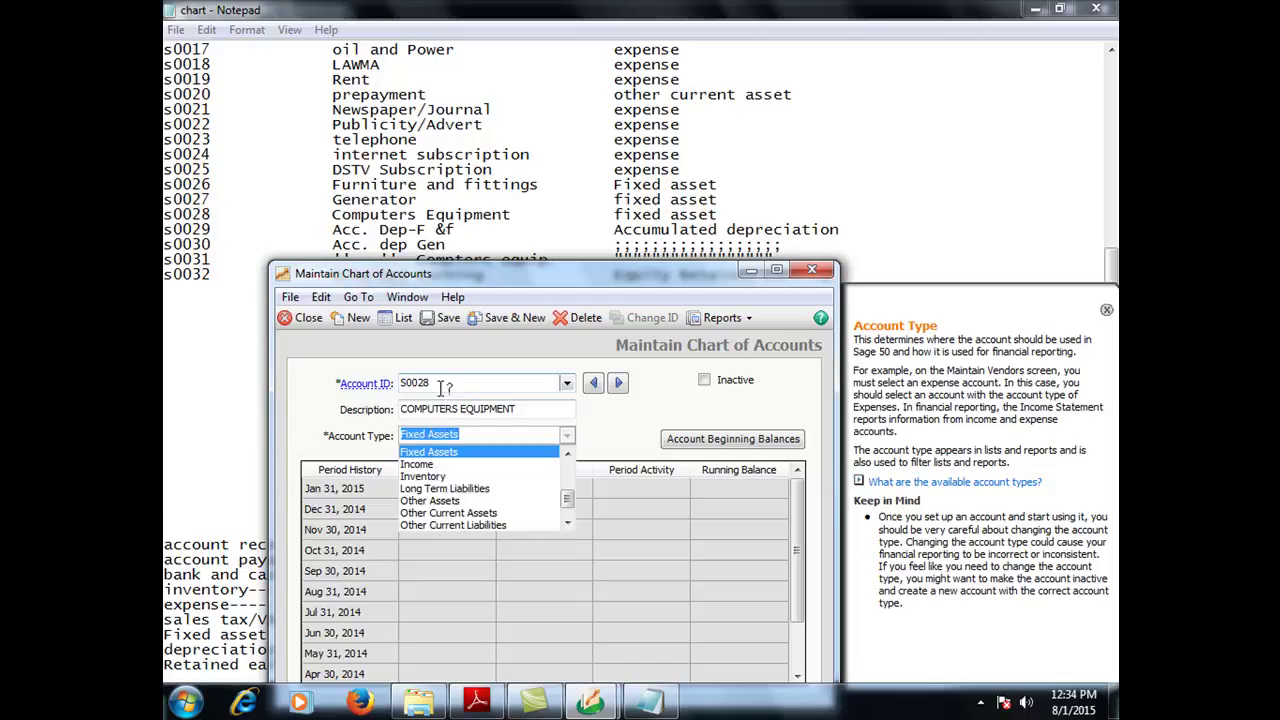
key(Tab)
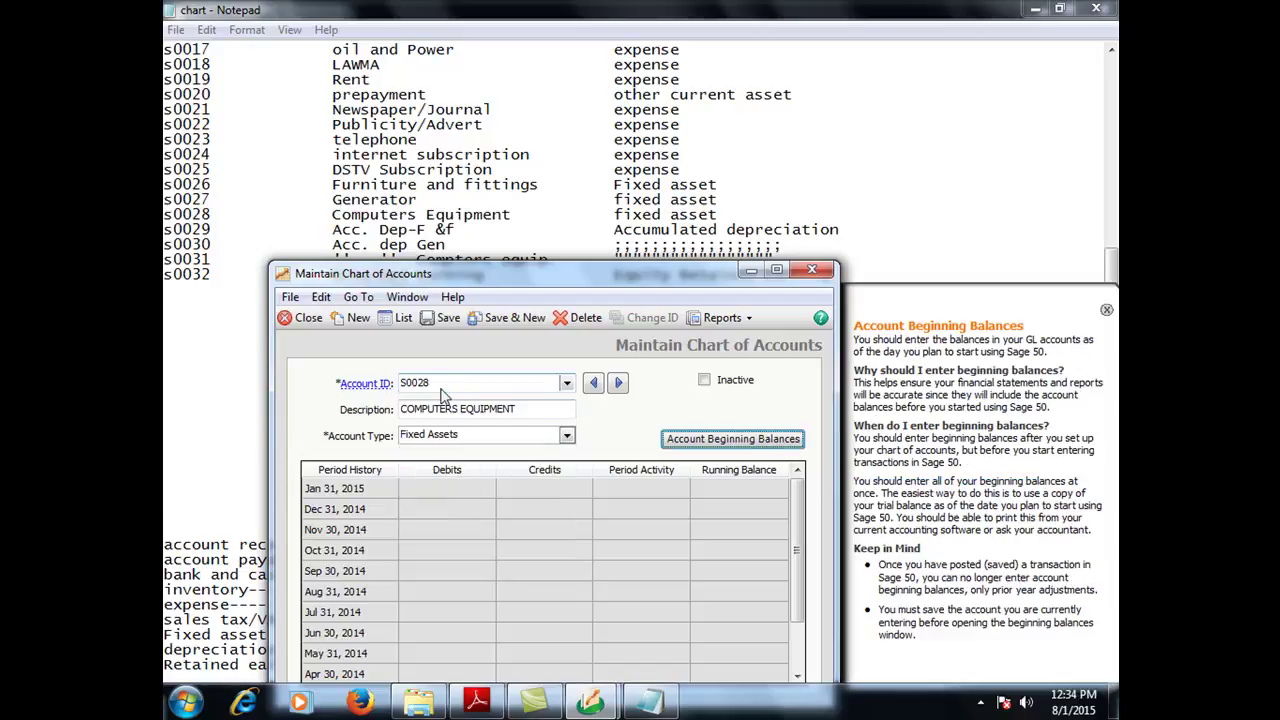
click(505, 325)
Move the window off the Notepad list and create Accumulated Depreciation account S0029 with the description ACC DEP FUR & FITTING, saving it and starting a new account
drag(571, 277, 637, 296)
text(S002)
key(Tab)
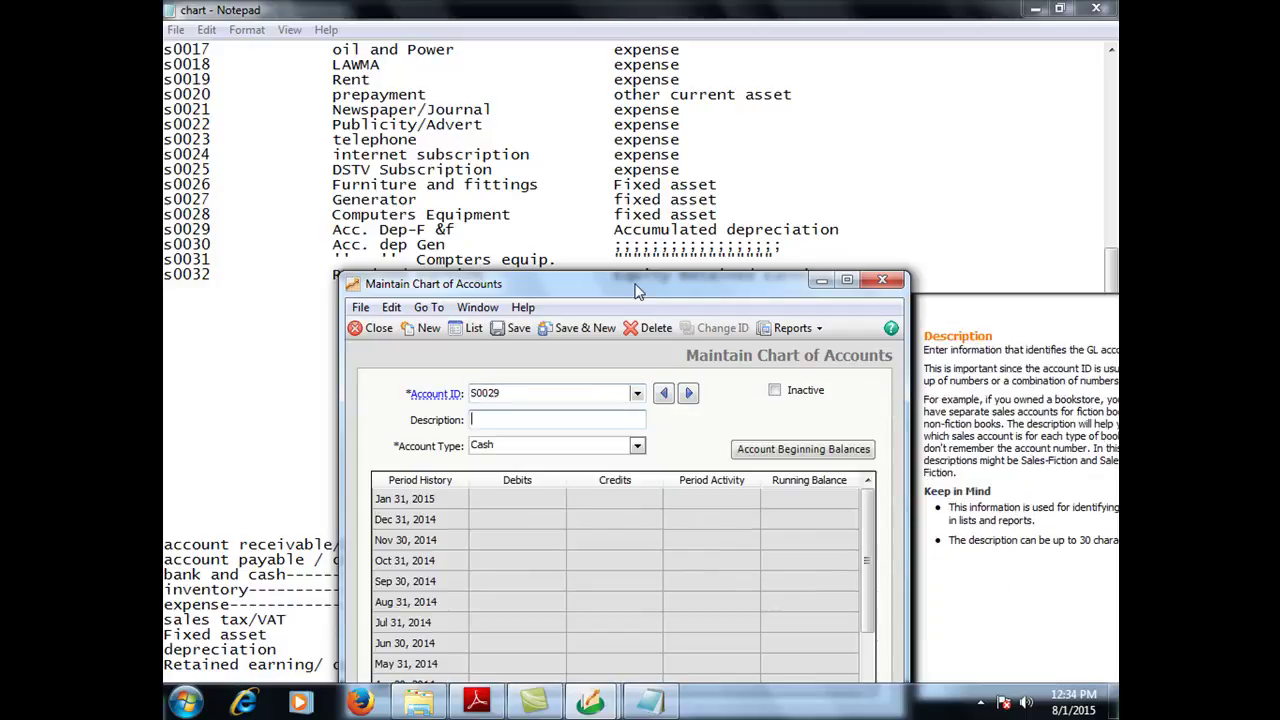
text(ACC DEP FUR & FITTING)
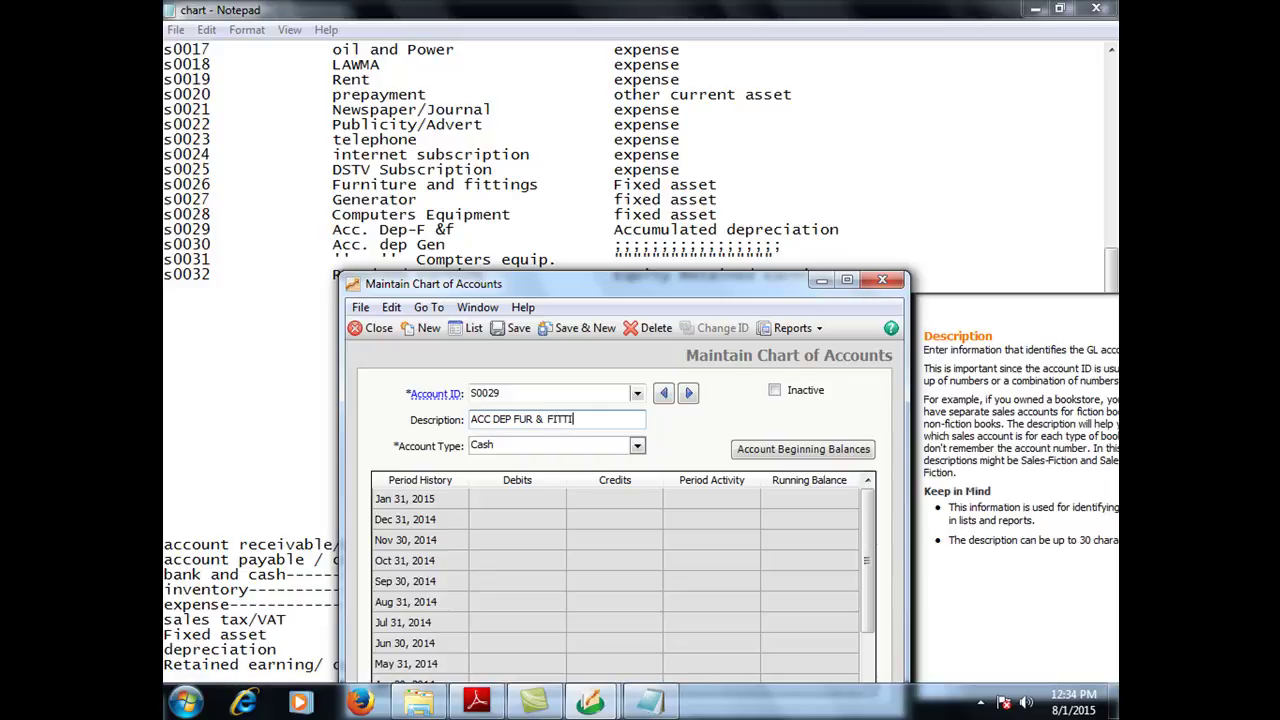
click(550, 452)
click(547, 453)
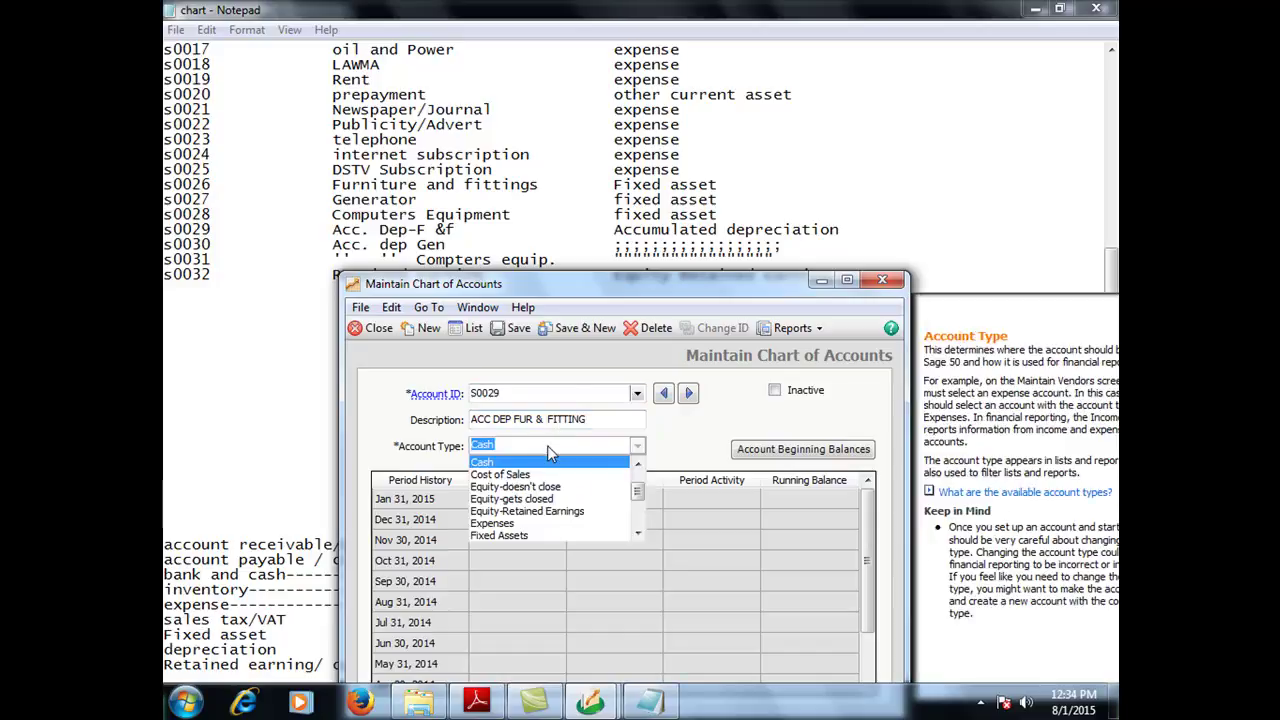
click(517, 541)
click(636, 445)
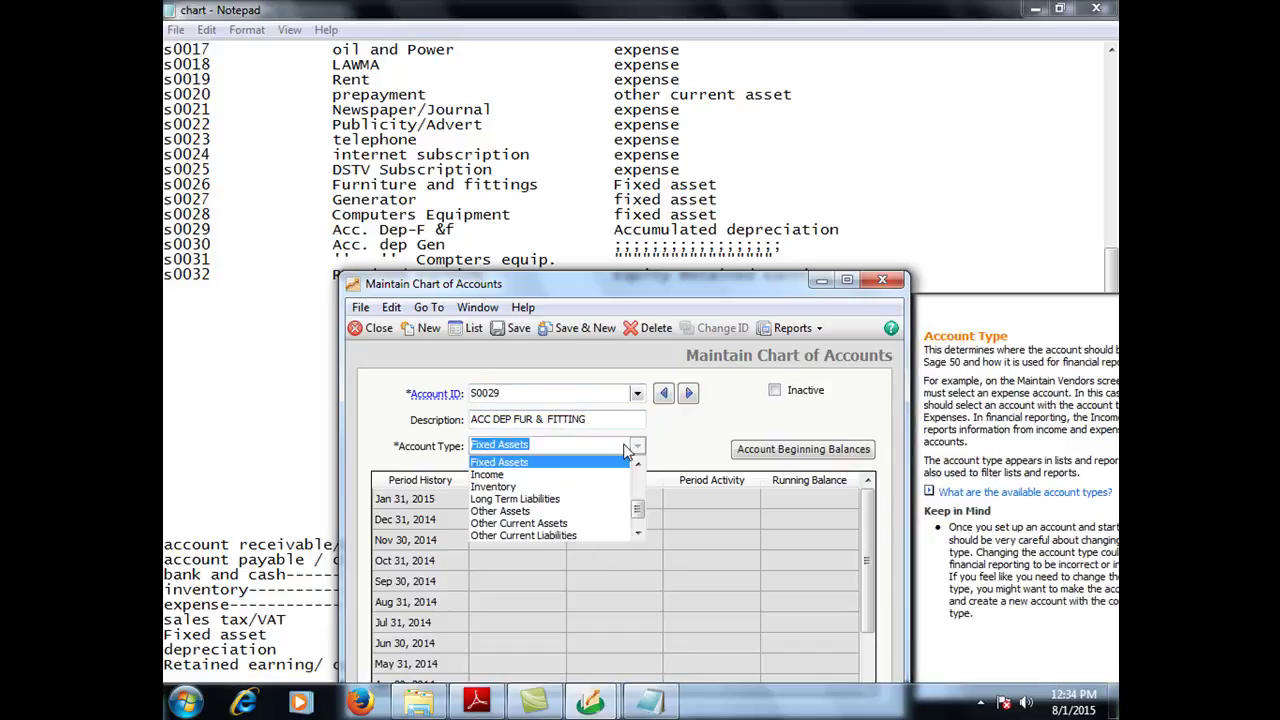
drag(637, 468, 637, 468)
click(566, 487)
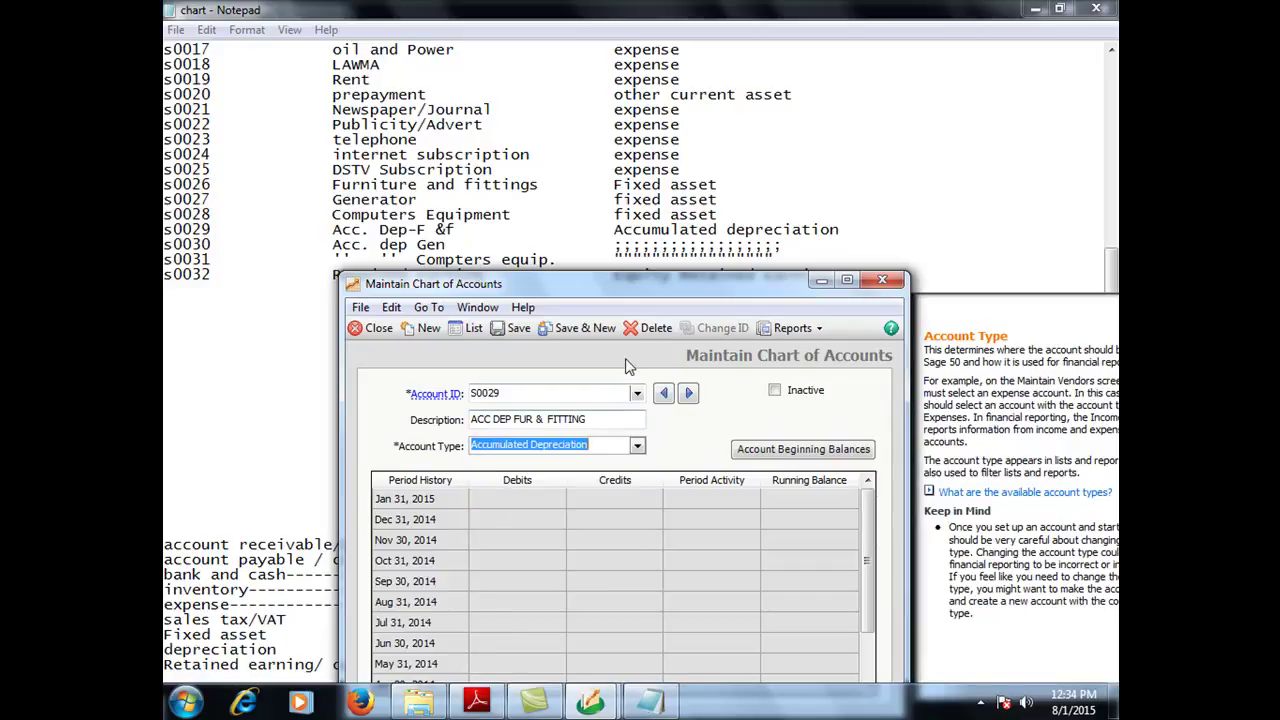
click(582, 330)
Enter S0030 as the new account's ID and review the end of the existing accounts list
text(S00)
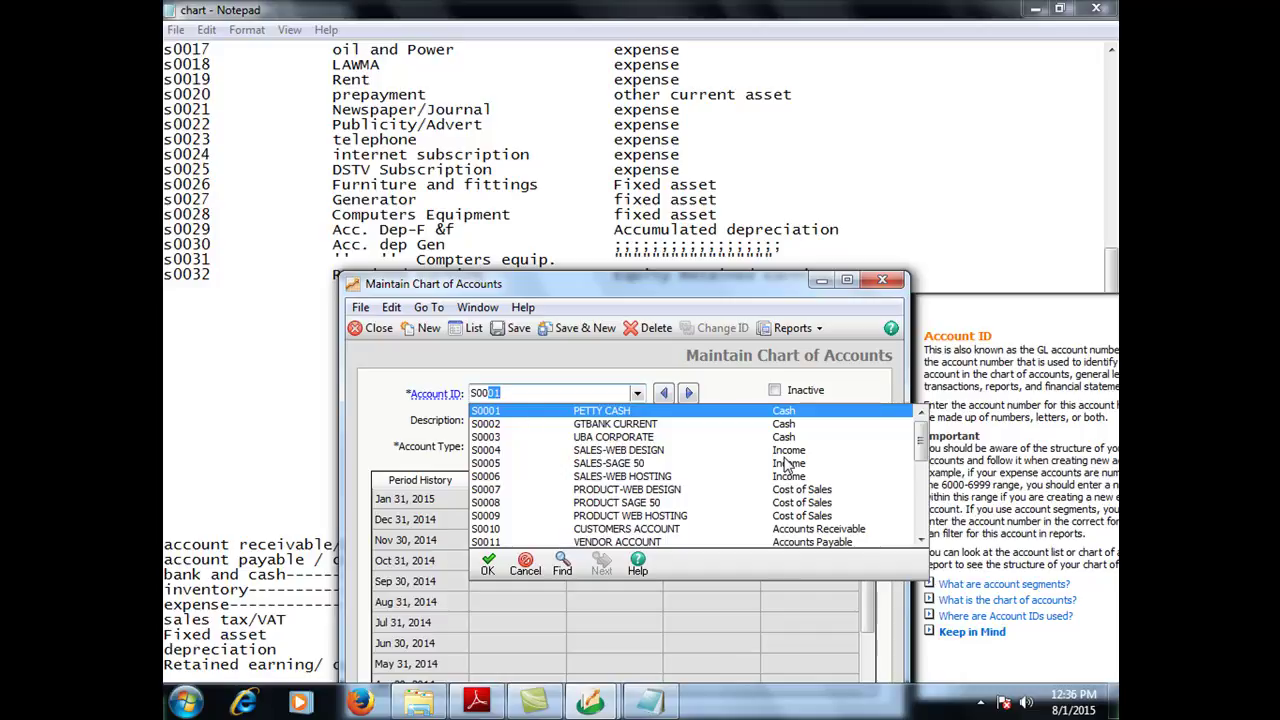
text(30)
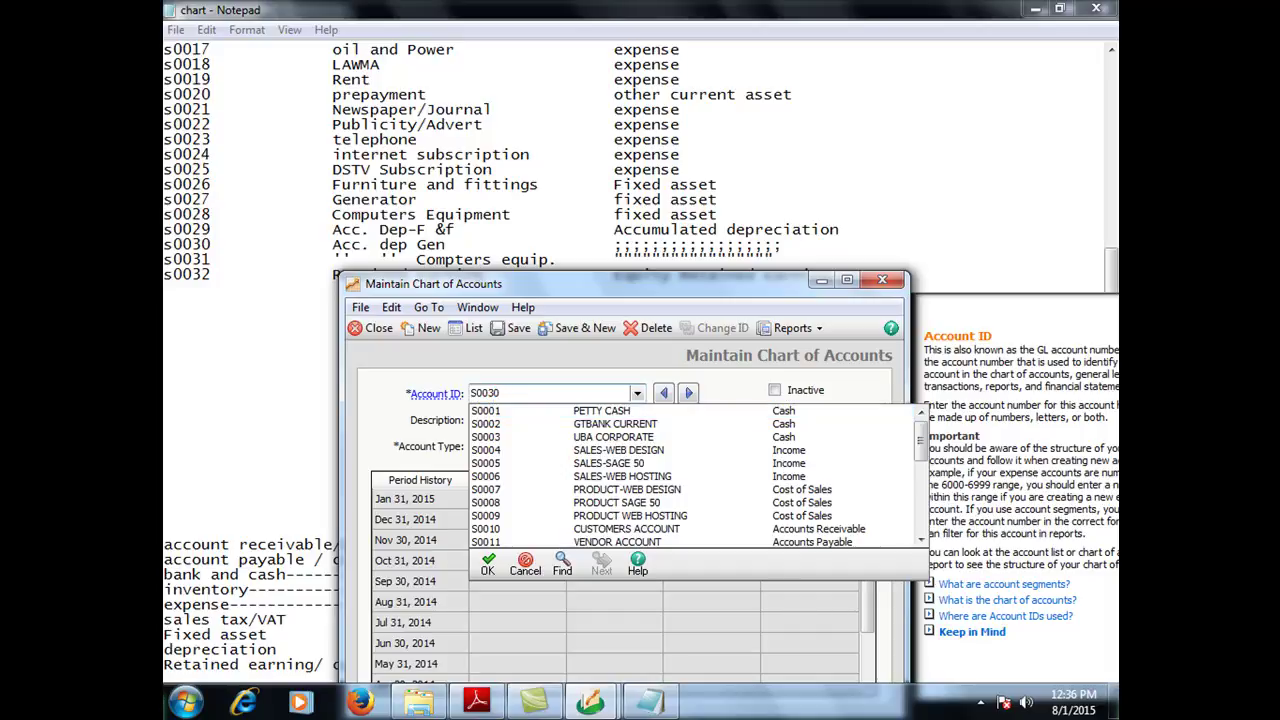
click(921, 539)
drag(921, 539, 921, 539)
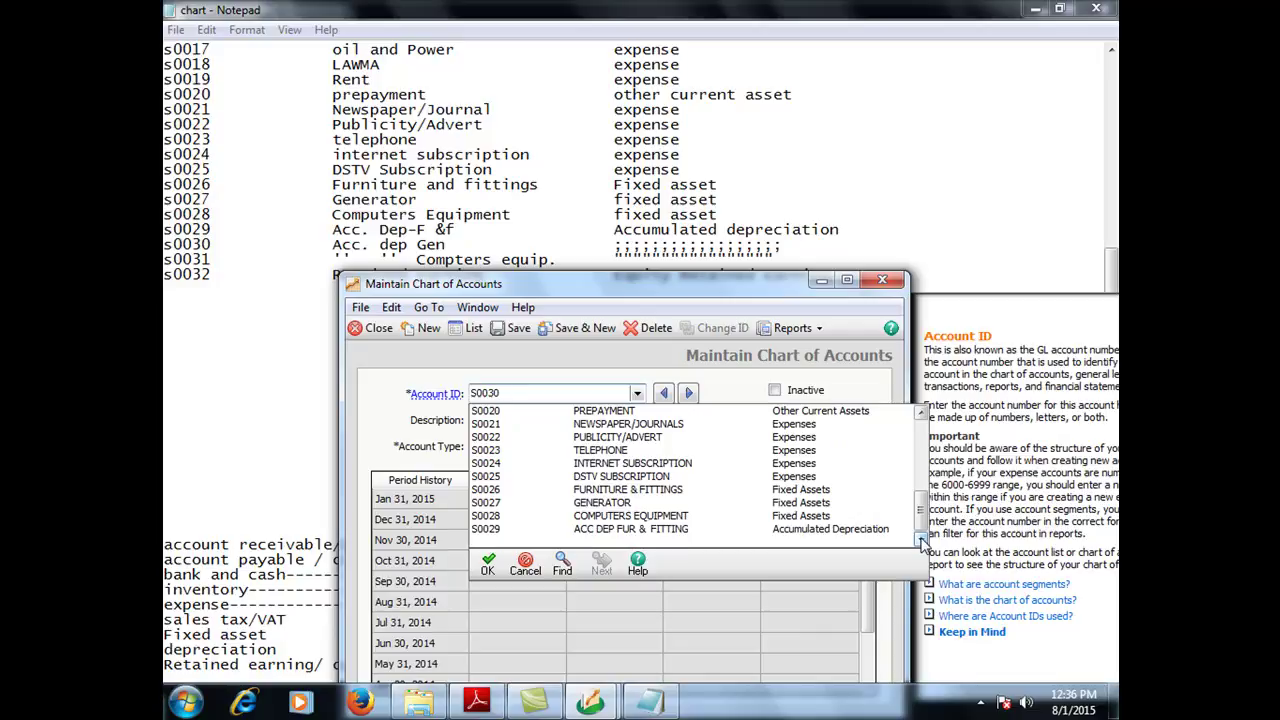
key(Tab)
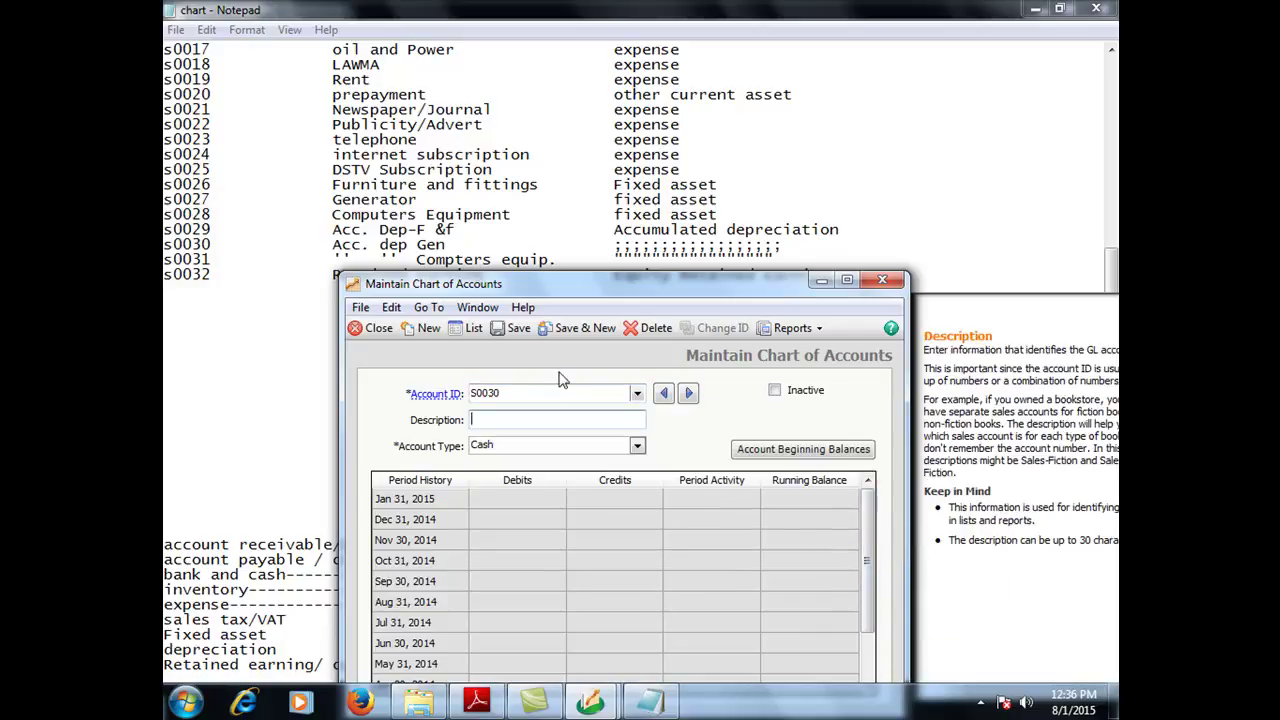
Recheck the existing accounts, decline to save the modified record and change the account ID to S0031
click(637, 394)
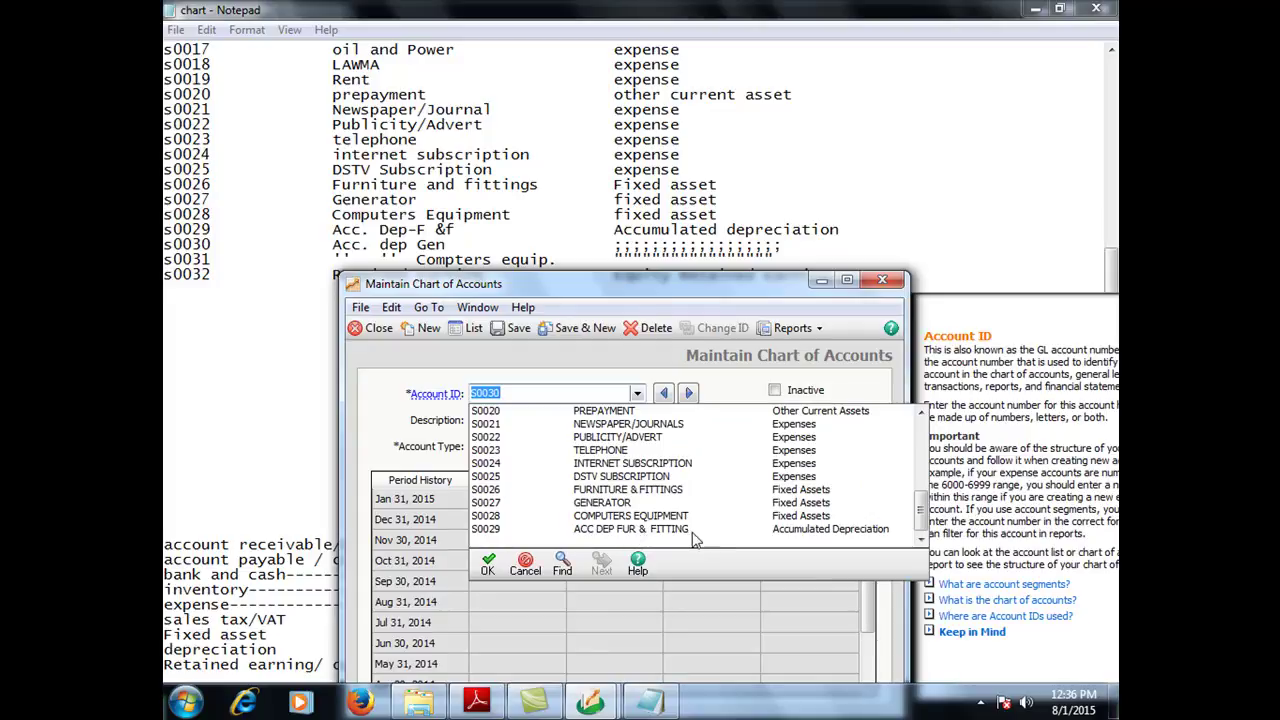
click(531, 402)
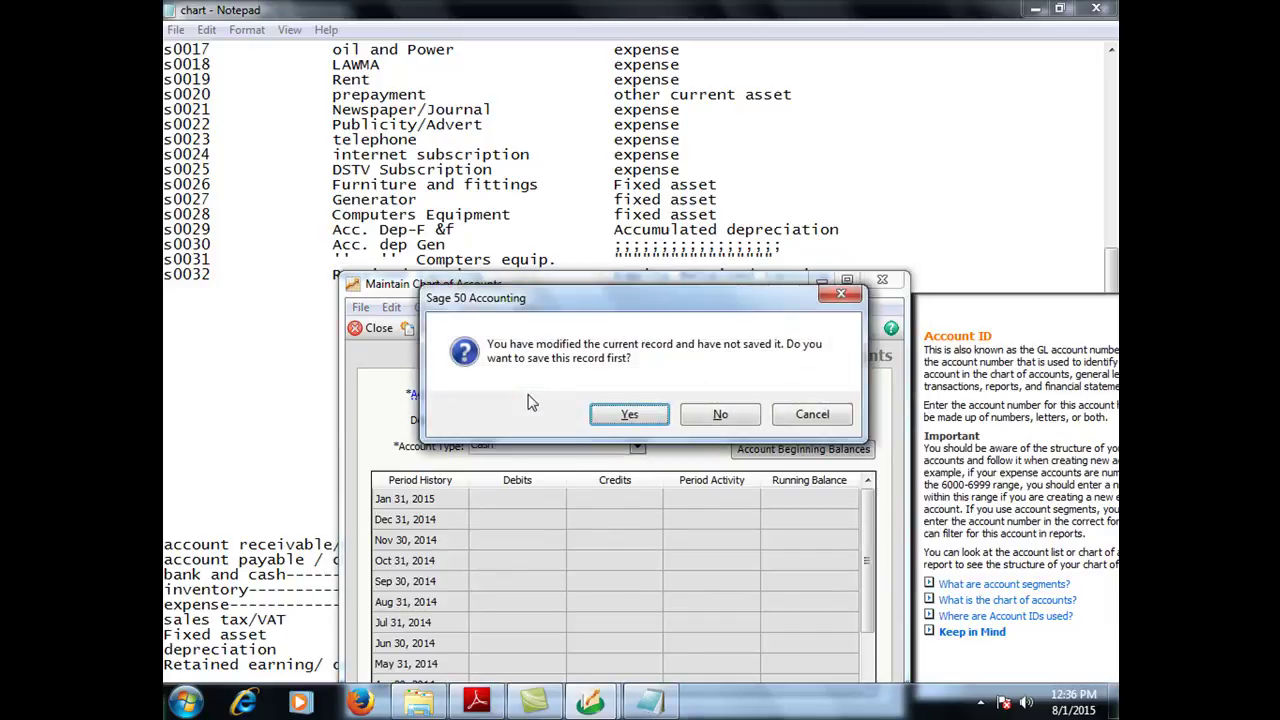
click(710, 412)
text(1)
key(Tab)
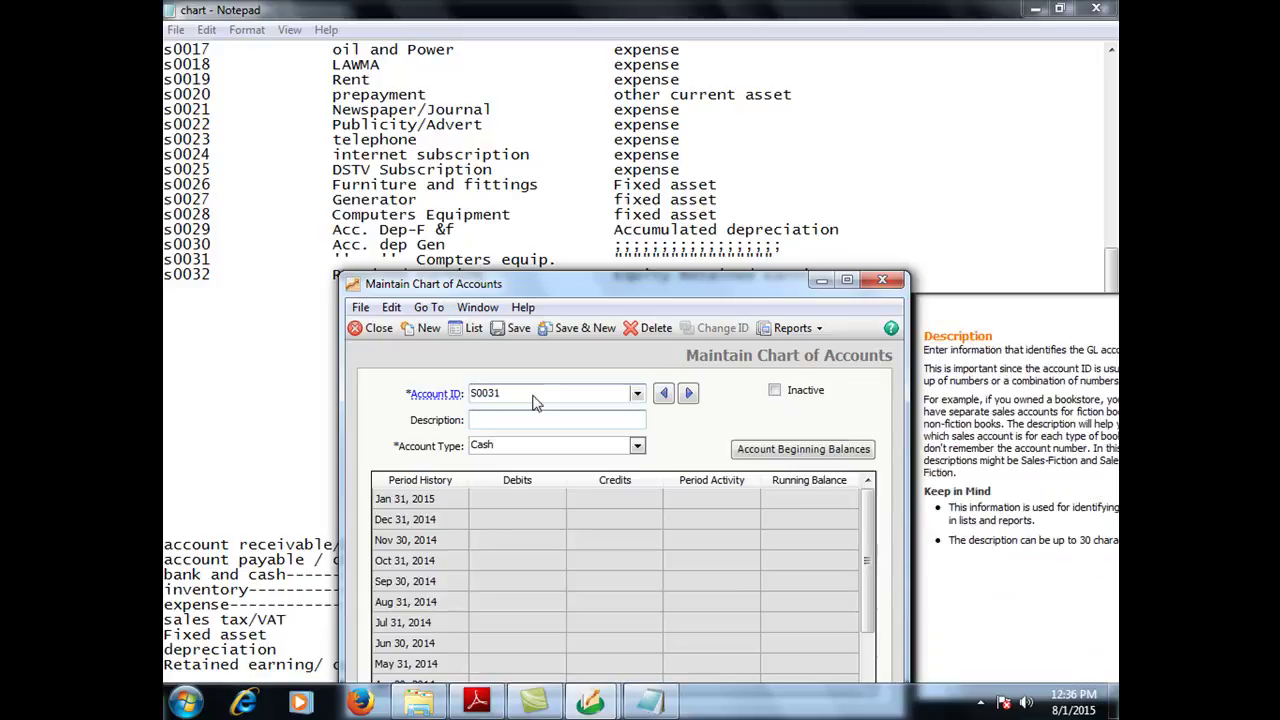
Start the description with ACCC, recheck the existing accounts and change the account ID to S0030, declining to save the modified record
text(a)
key(BackSpace)
text(ACCC)
click(636, 393)
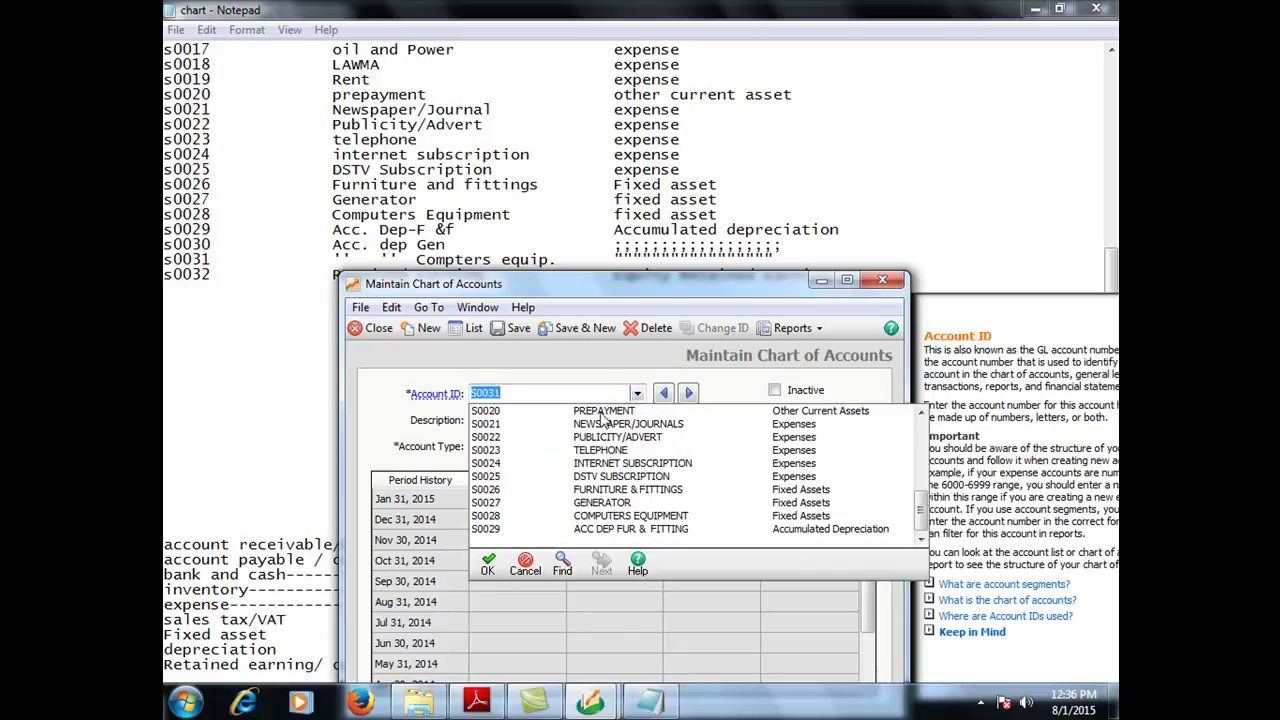
click(531, 396)
key(BackSpace)
click(708, 416)
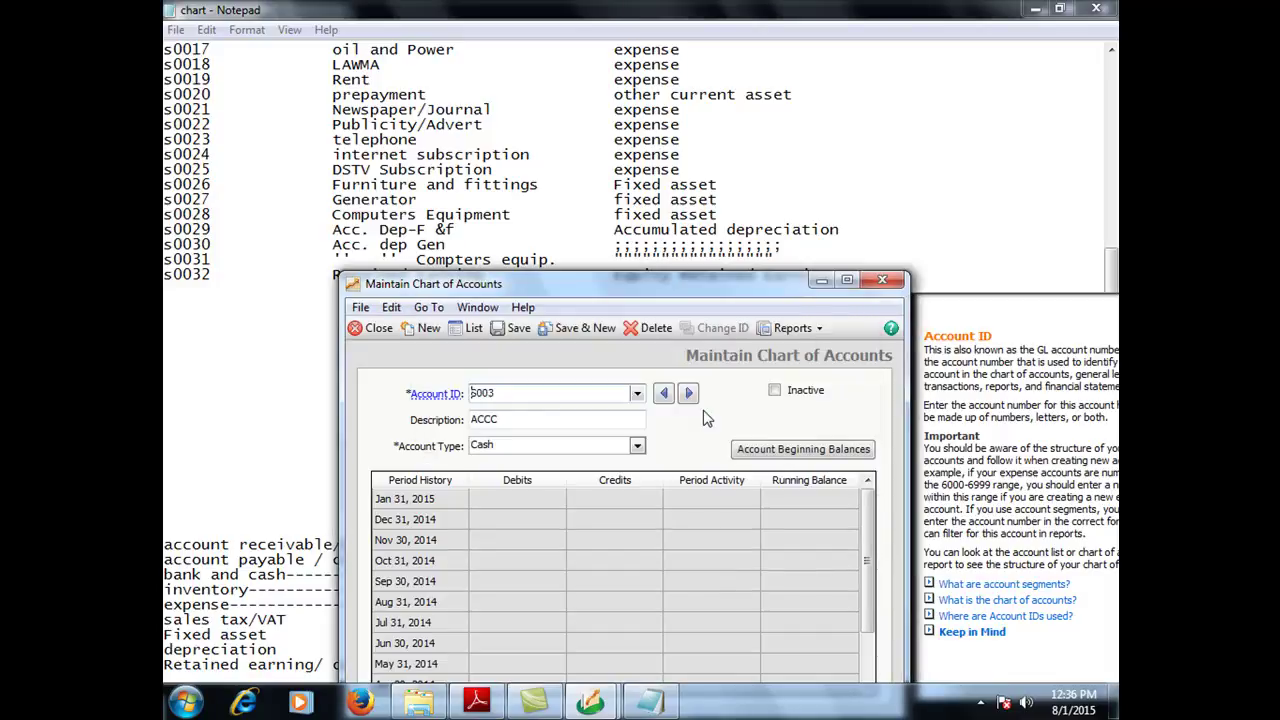
text(0)
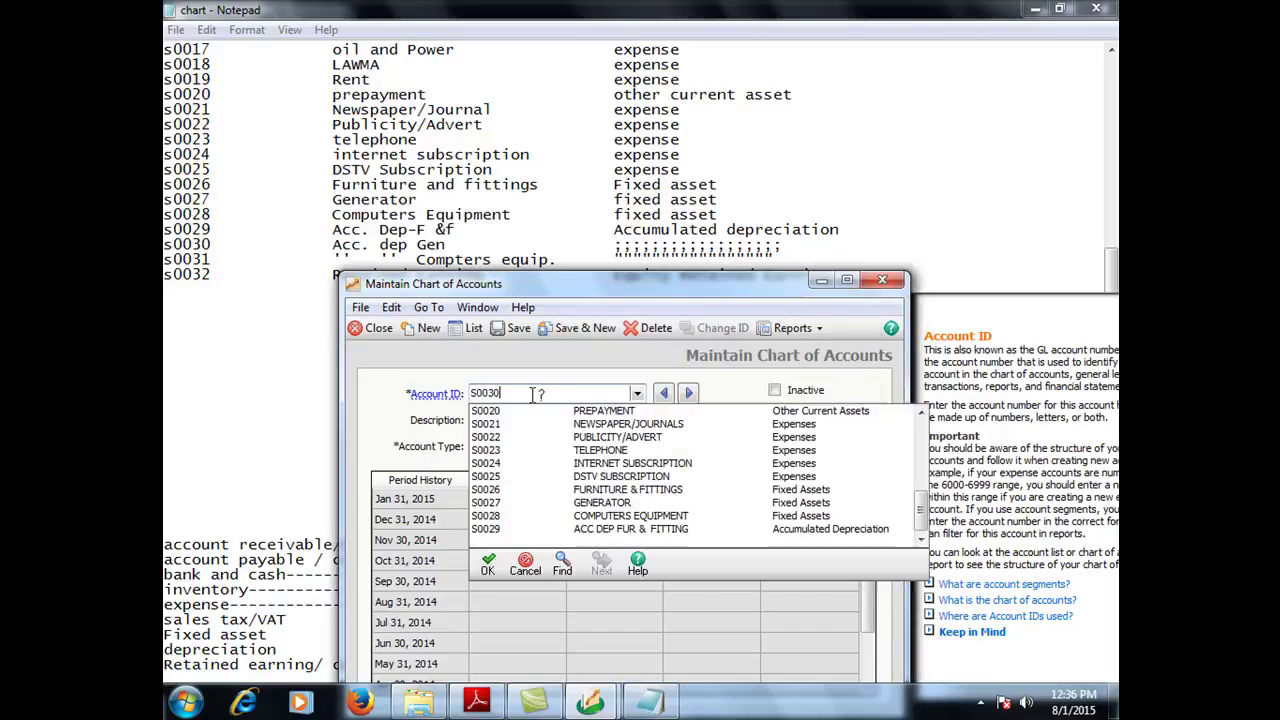
key(Tab)
Set the S0030 description to ACC.DEP GENERATOR and its type to Accumulated Depreciation, save it and start a new account
click(525, 419)
key(BackSpace)
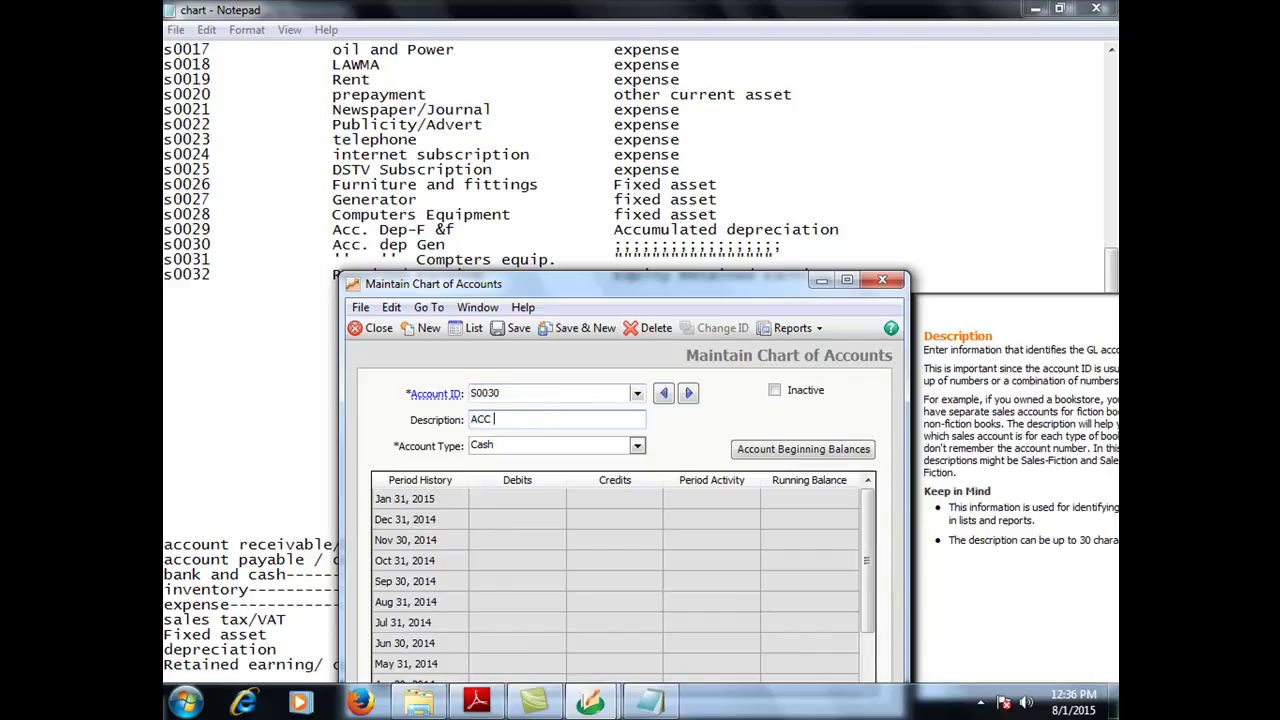
text(.DEP)
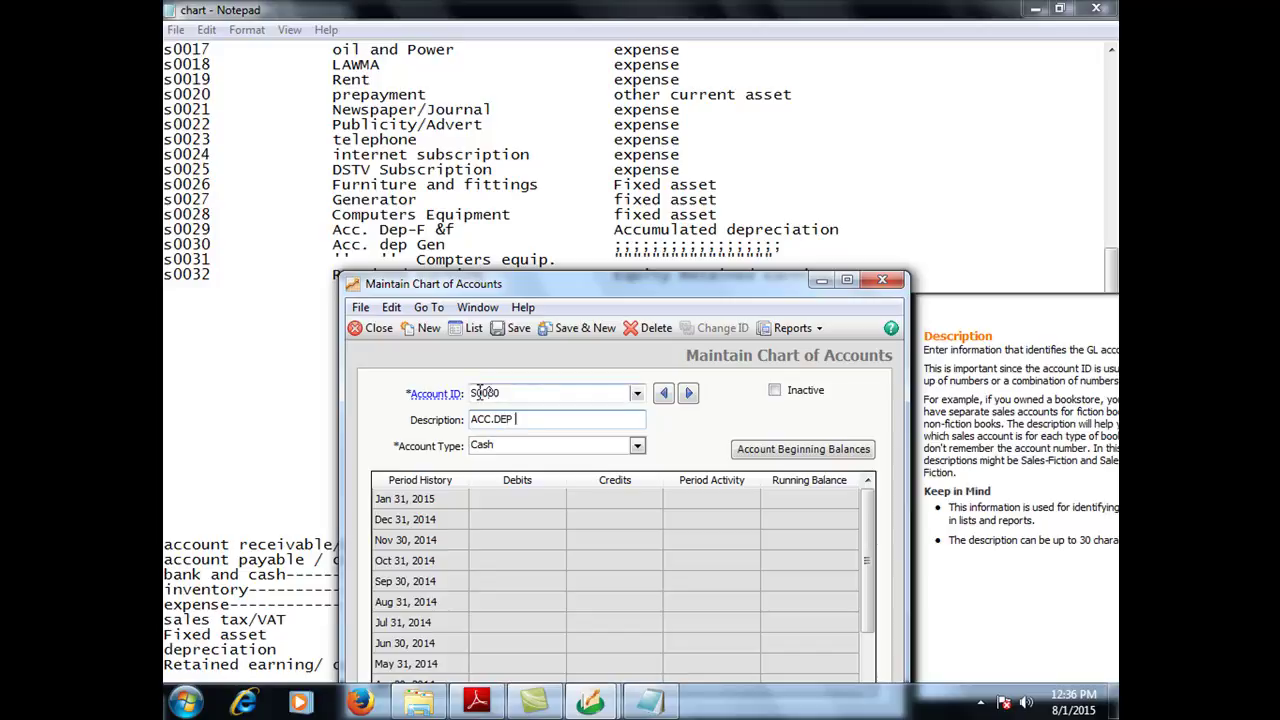
text( GENERATOR)
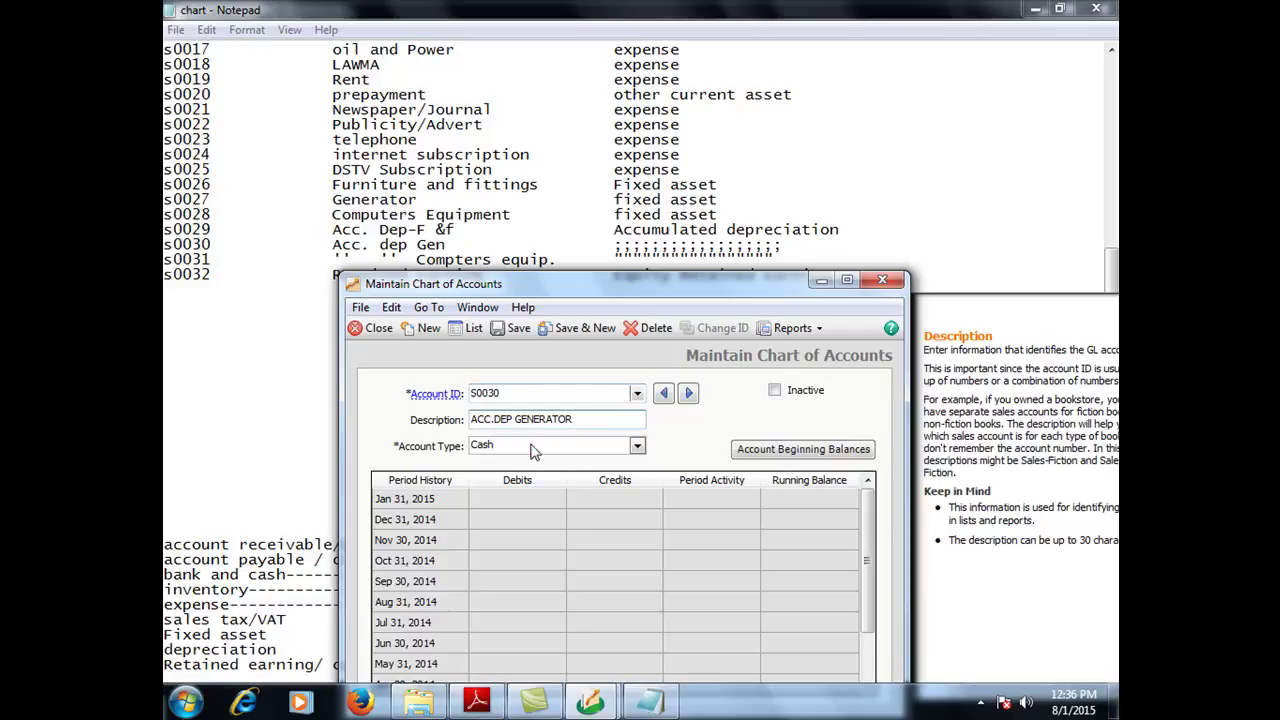
click(532, 446)
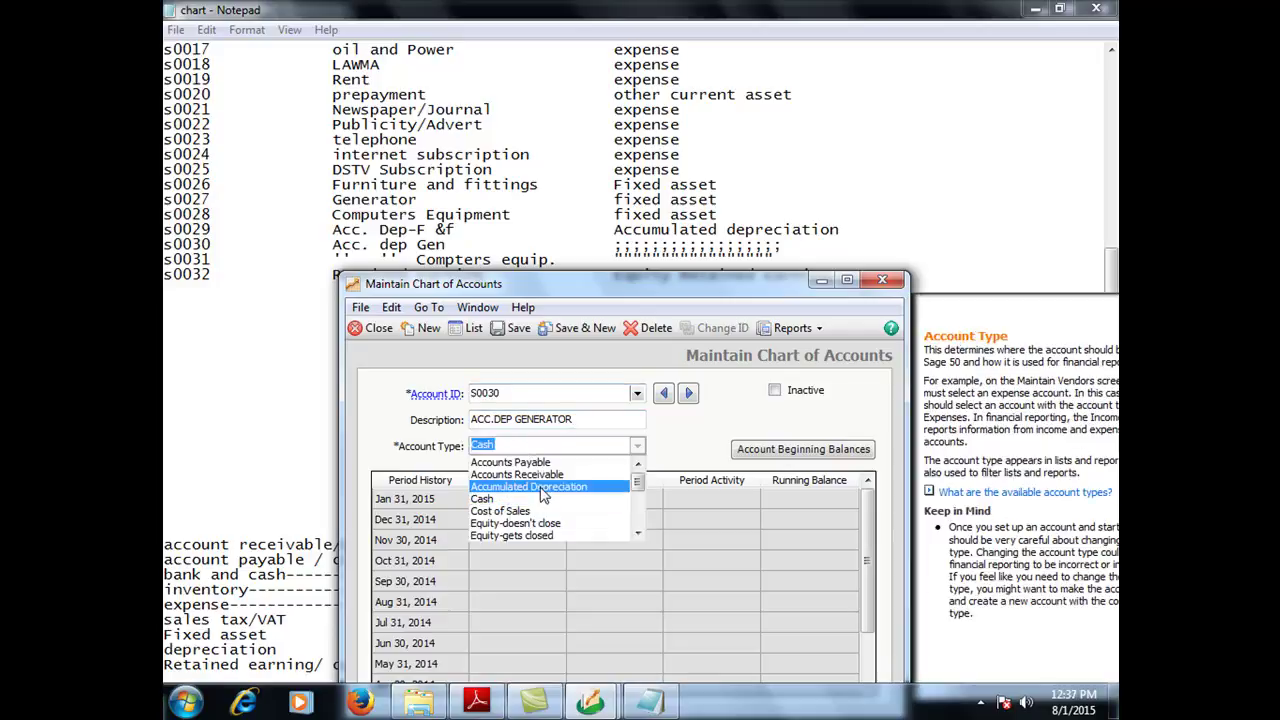
click(540, 487)
click(585, 329)
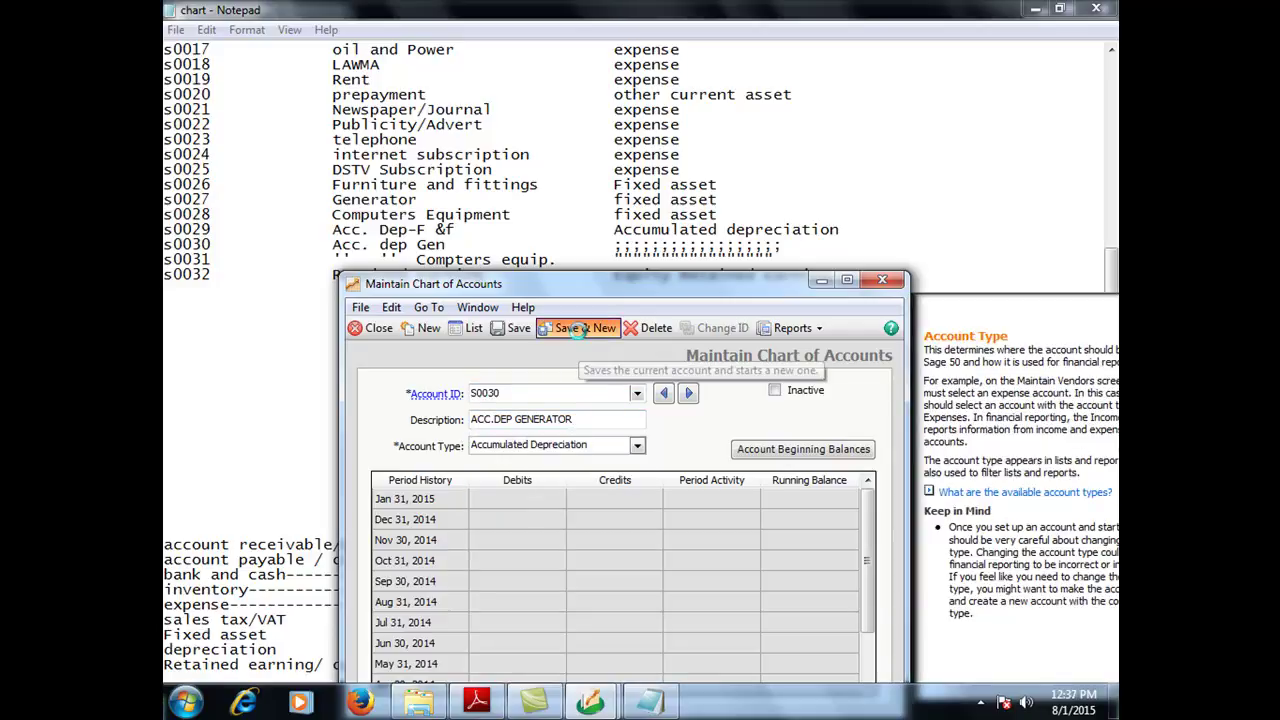
right_click(611, 288)
click(582, 284)
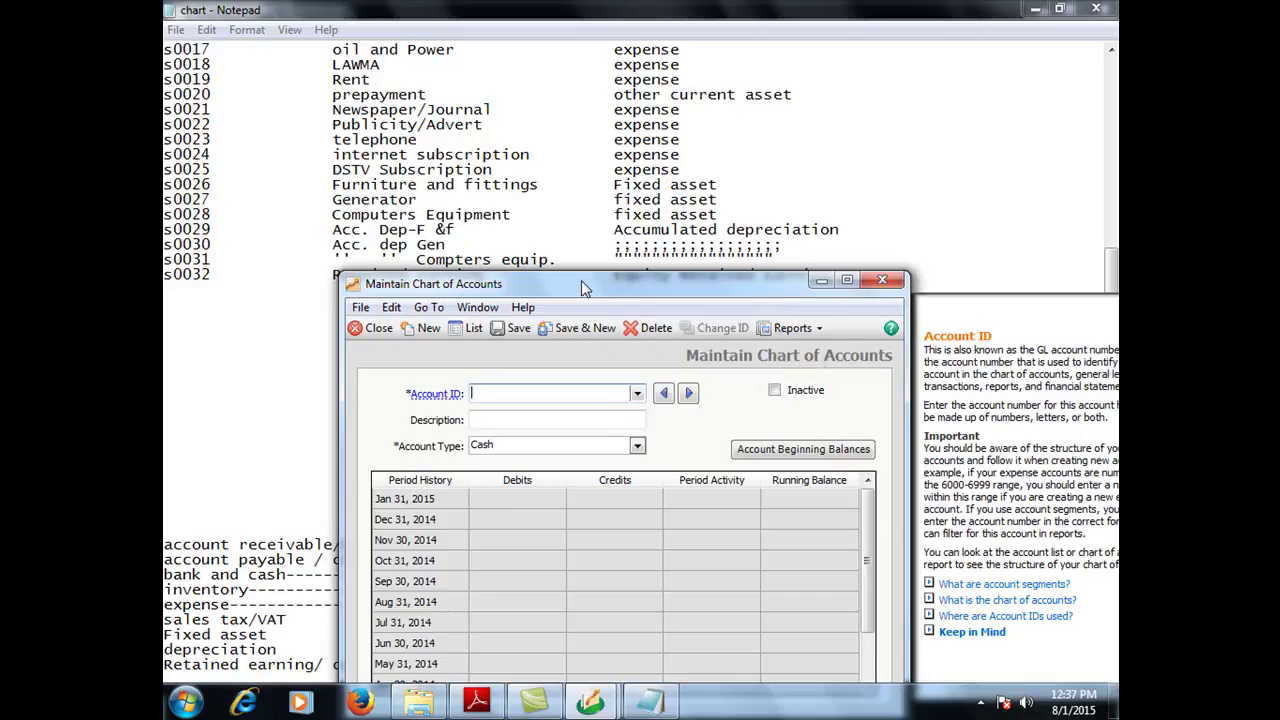
right_click(582, 284)
click(504, 285)
Fill in account S0031 with the description ACC. DEP COMPTERS EQUIP. and the type Accumulated Depreciation
text(s0001)
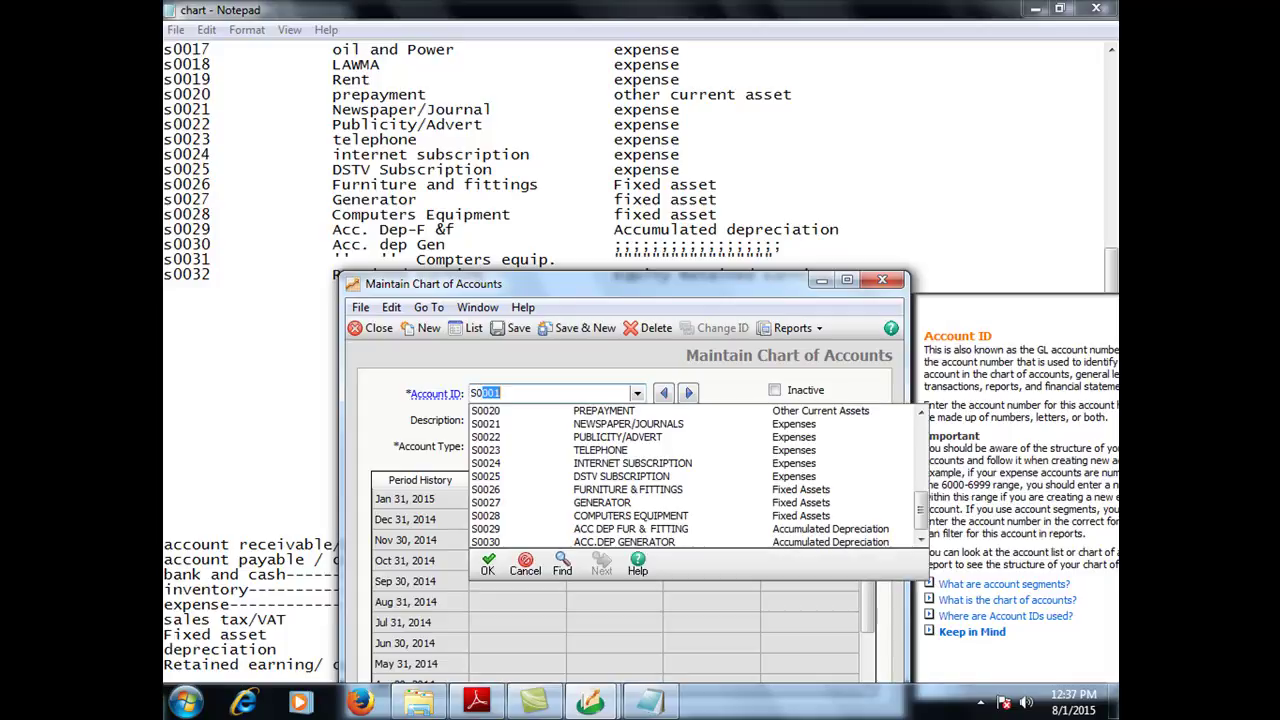
key(BackSpace)
key(BackSpace)
text(31)
key(Tab)
text(ACC. DEP )
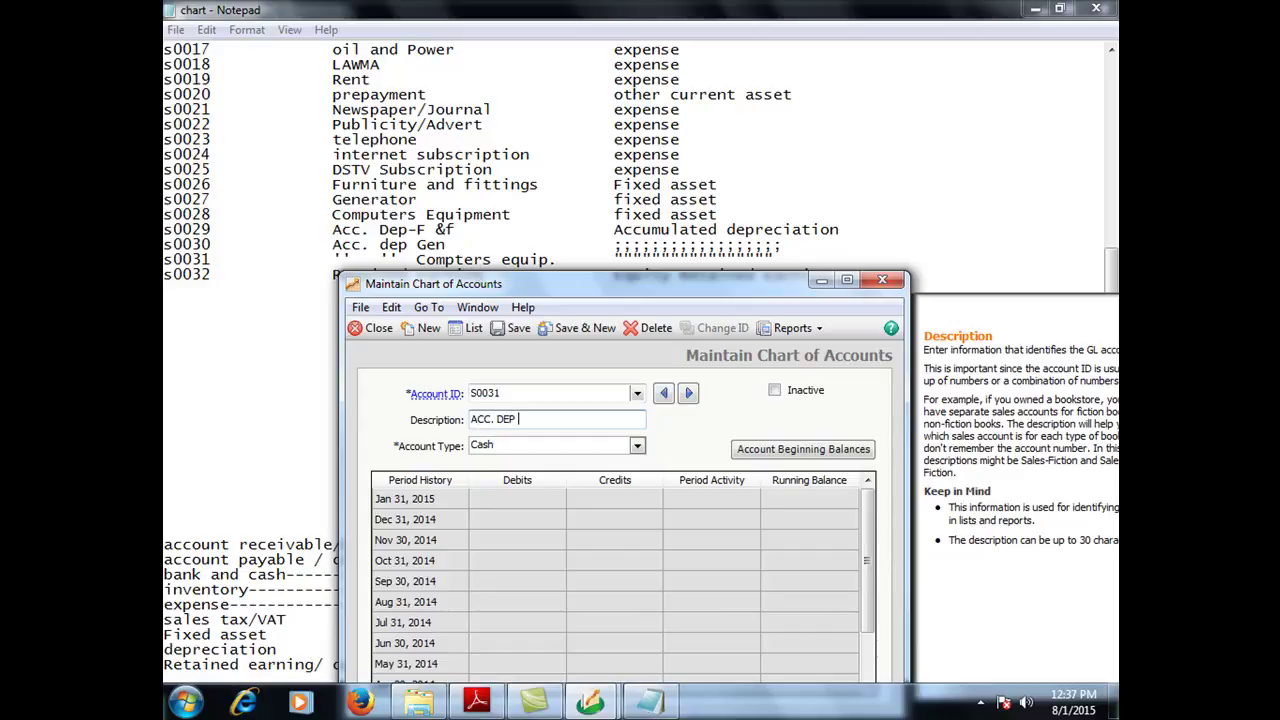
text(COMPTERS EQUIP.)
click(503, 446)
click(525, 486)
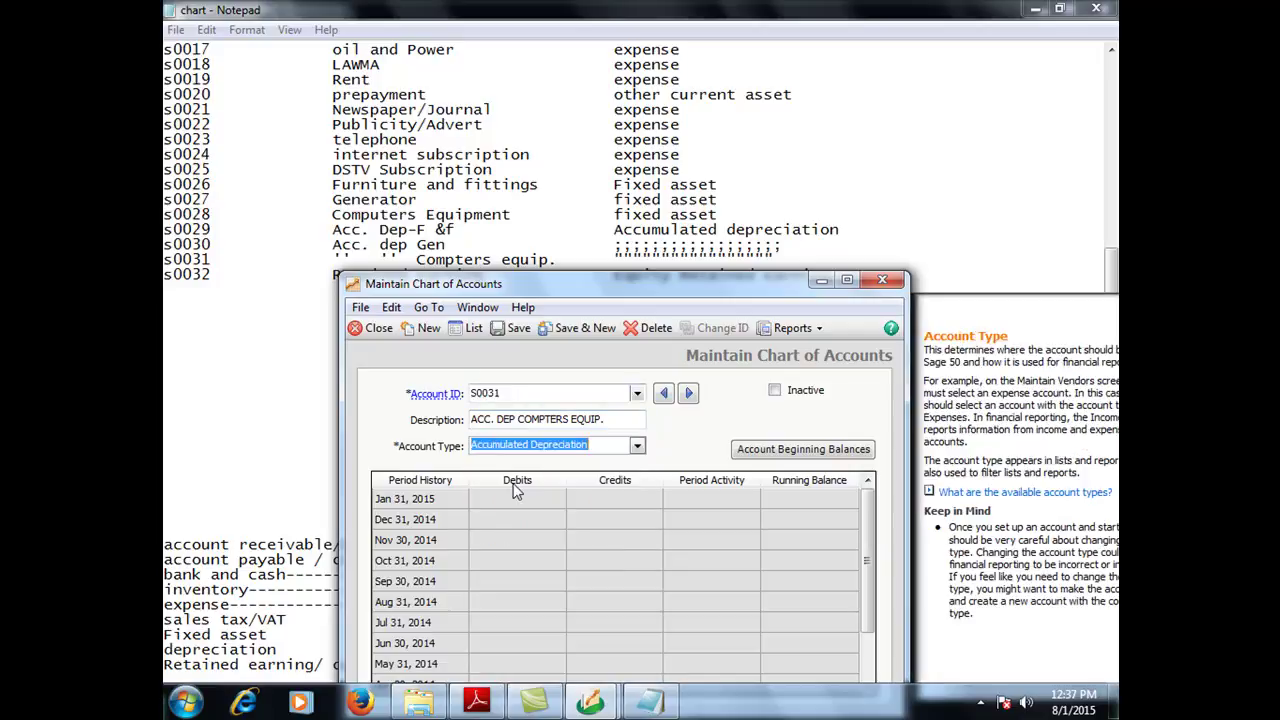
Save account S0031, start a new account and move the account window down to uncover the Retained Earning row in the Notepad list
click(577, 330)
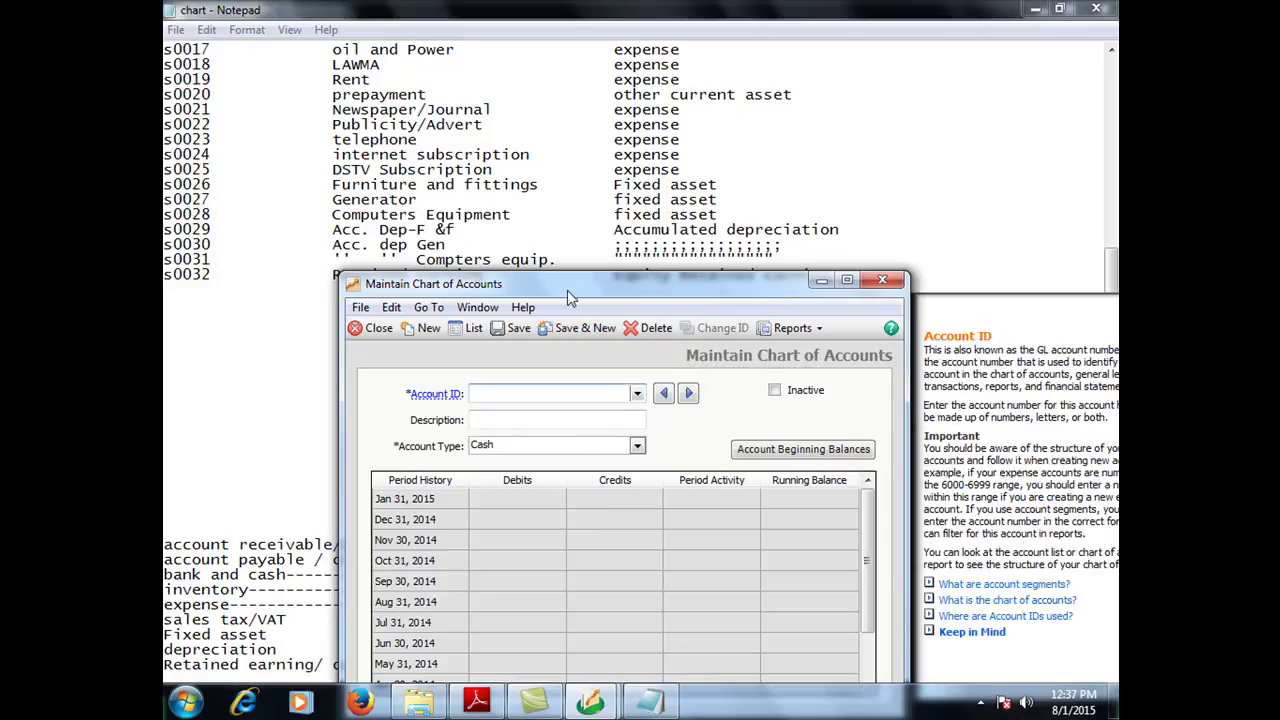
right_click(564, 293)
click(531, 290)
right_click(531, 292)
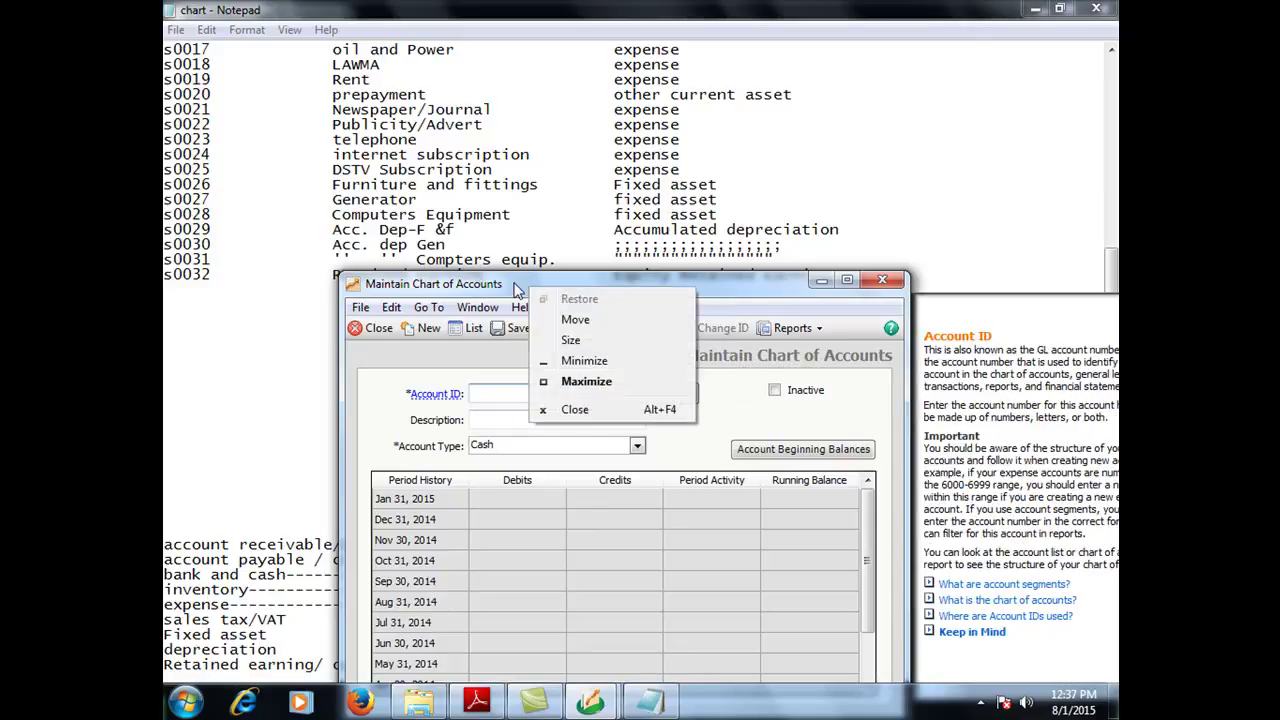
click(516, 290)
drag(440, 289, 421, 316)
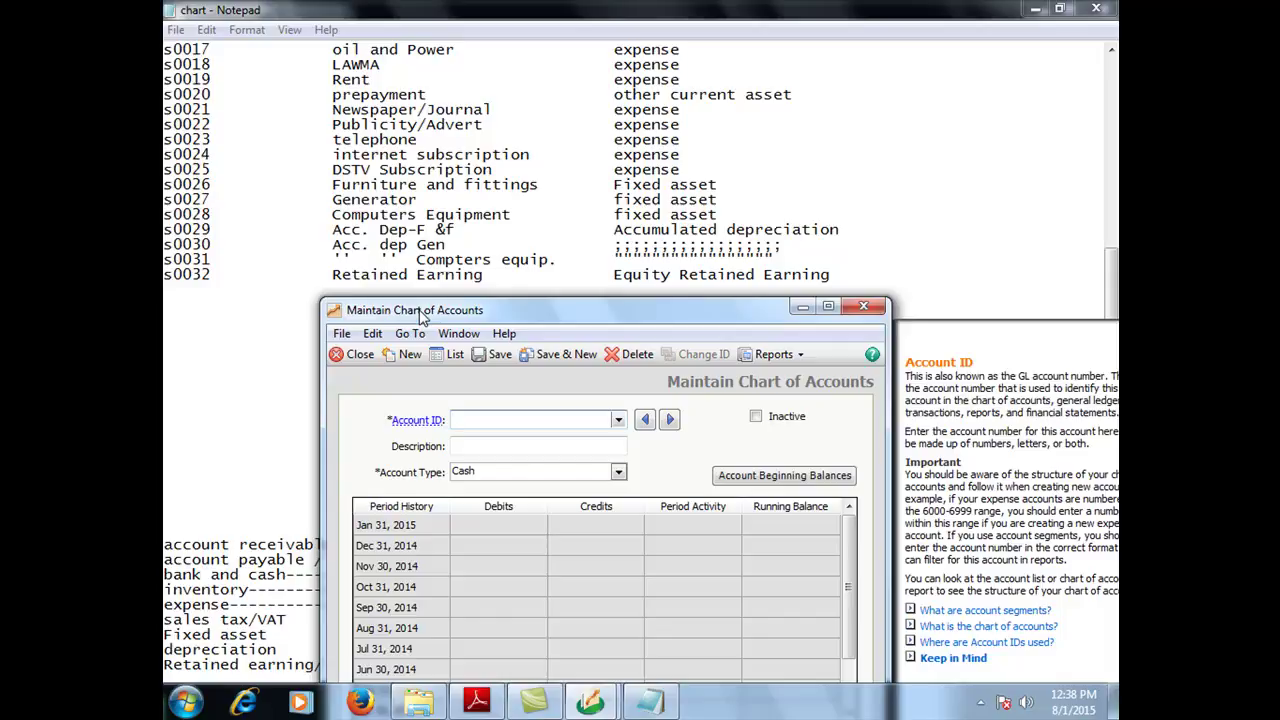
Enter account ID S0032 with the description DEPRECIATION EXPENSES
text(S)
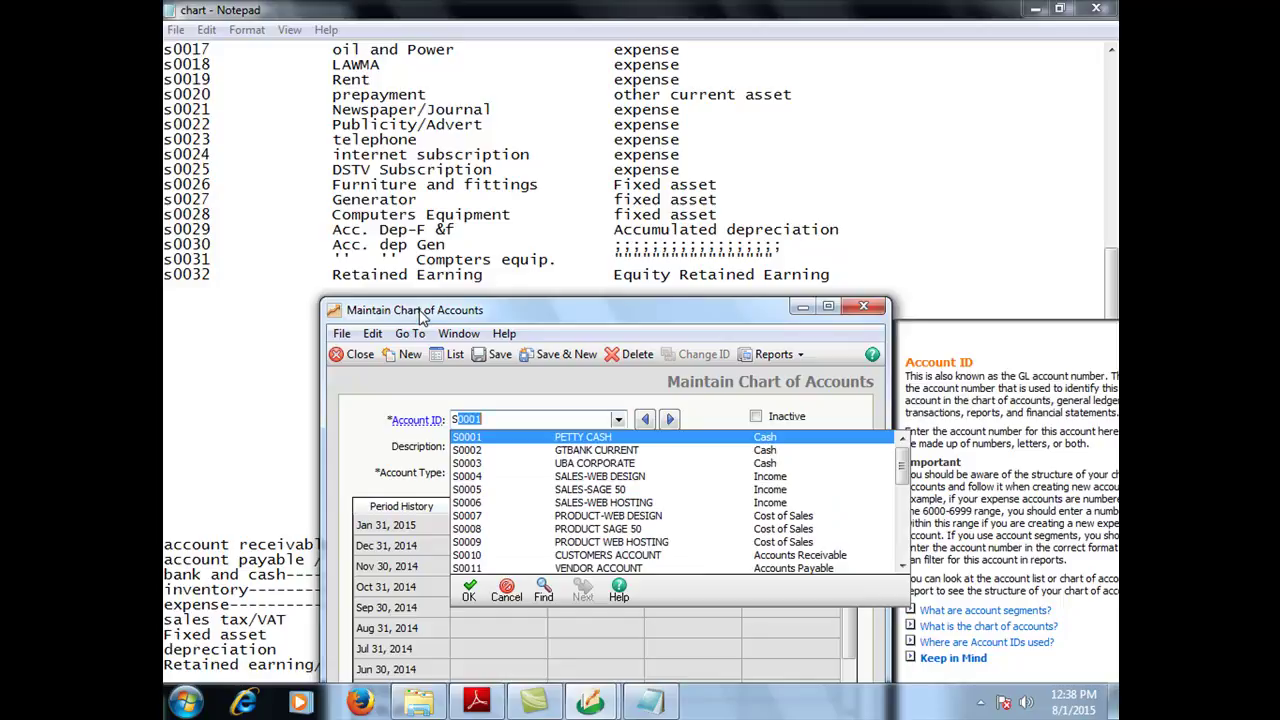
key(BackSpace)
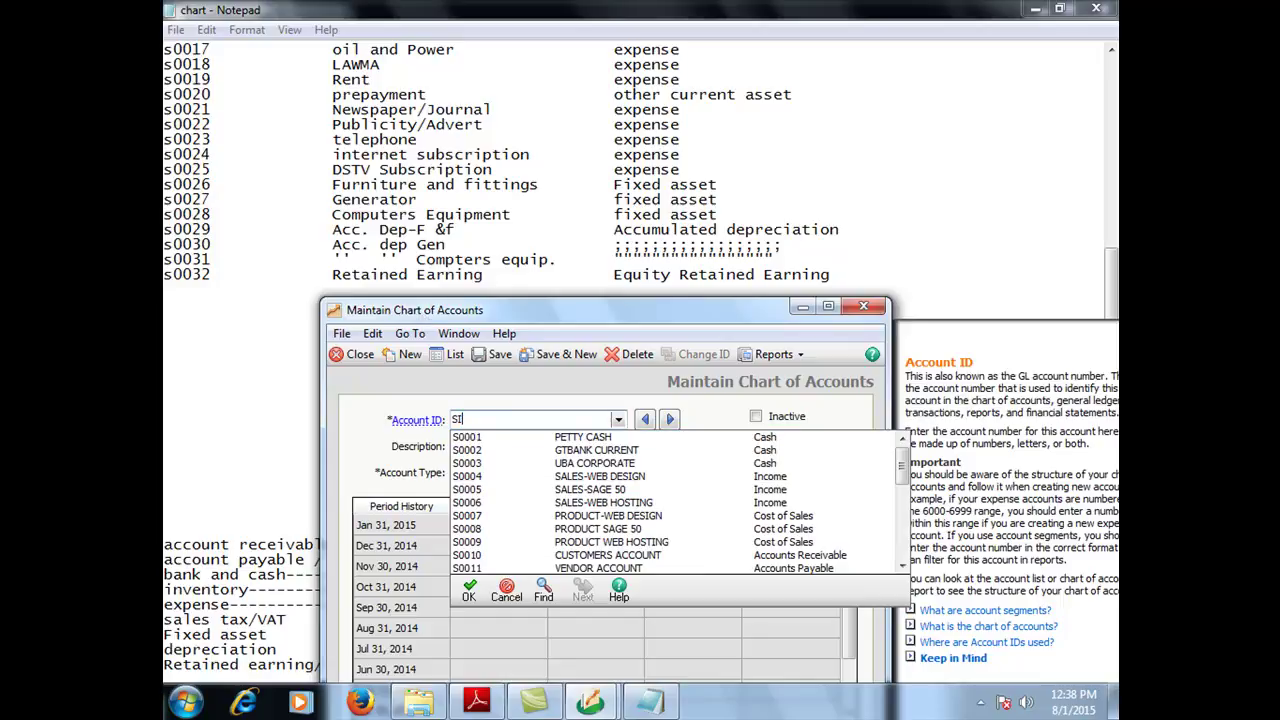
text(00)
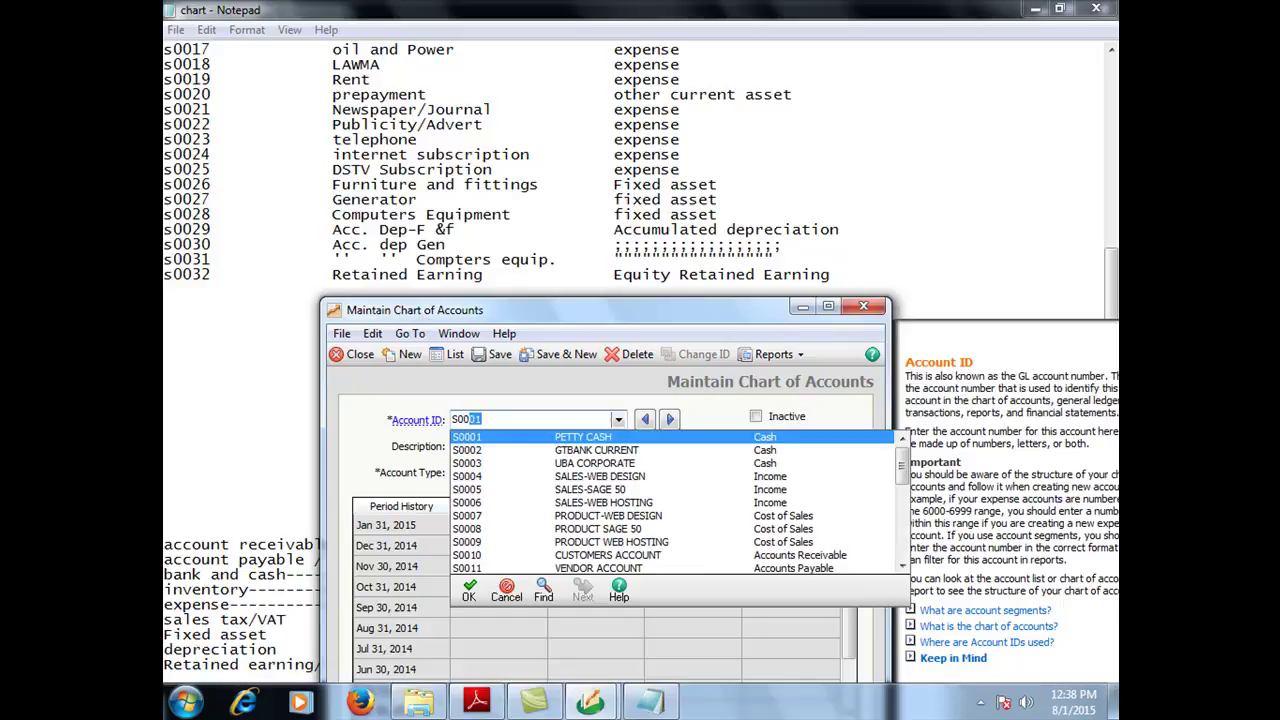
text(32)
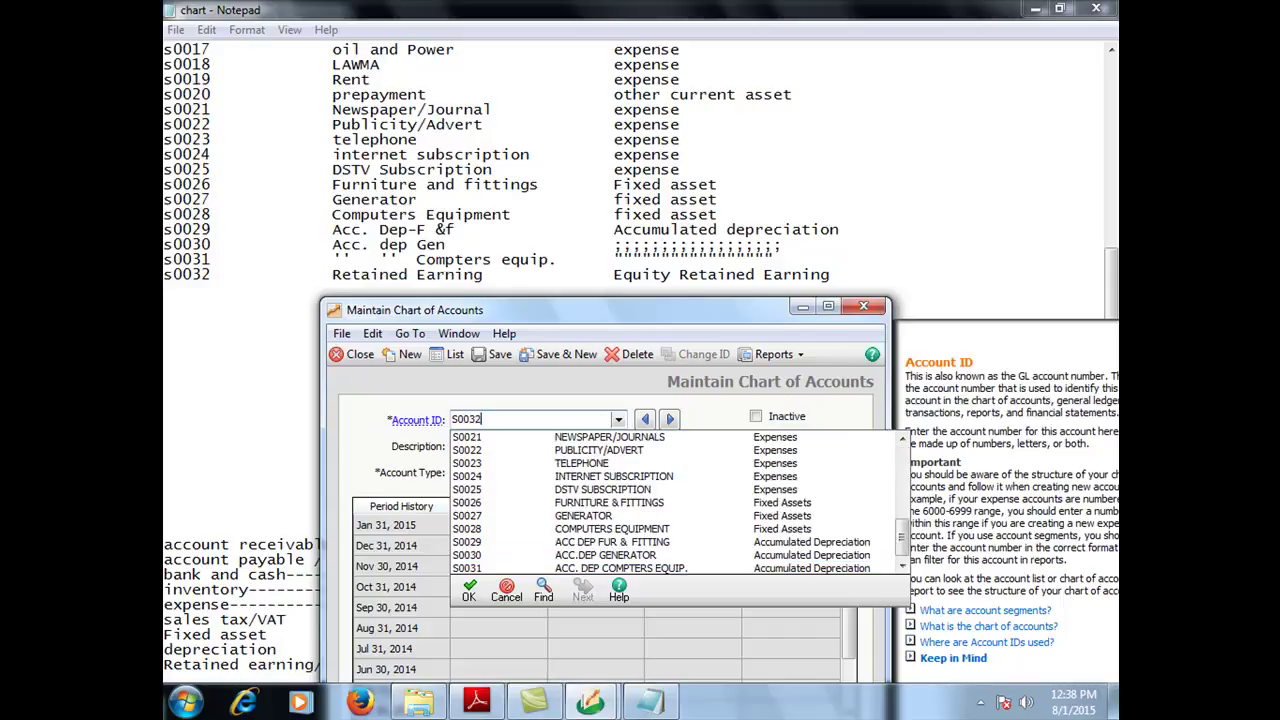
key(Tab)
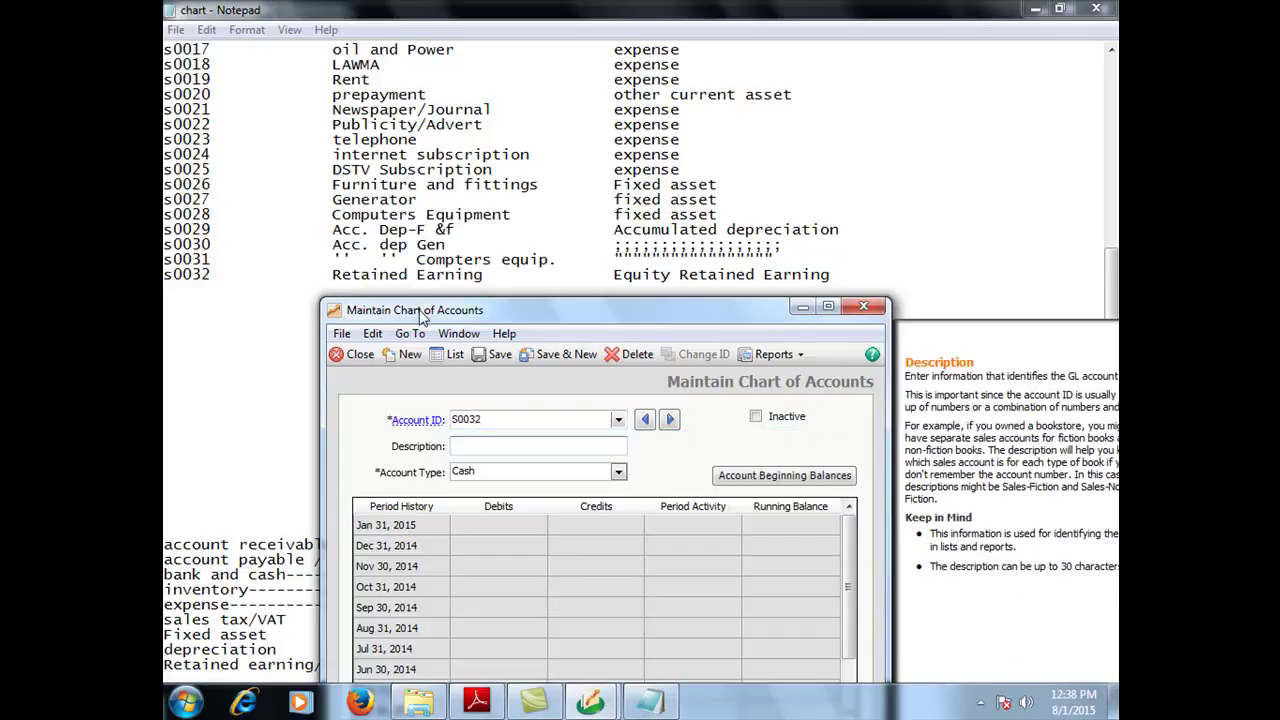
text(DEPRECIATION)
text(EXPENSES)
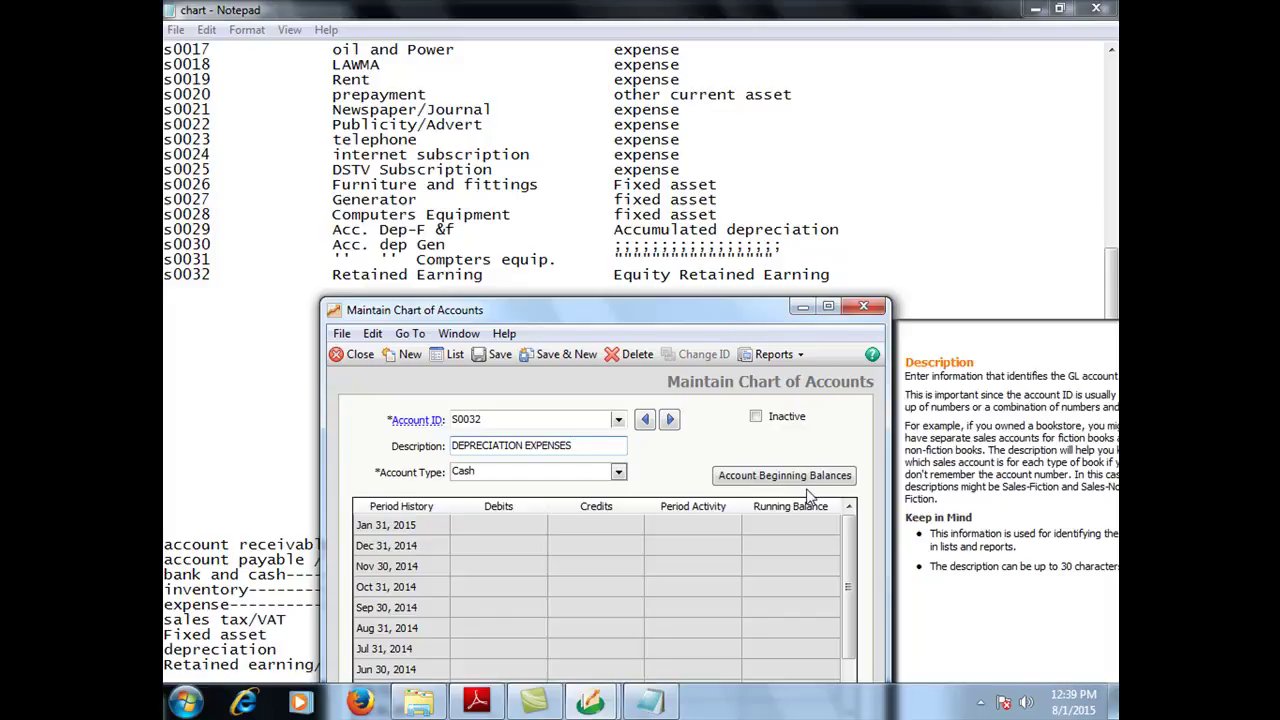
Set the S0032 account type to Expenses, save the account and start a new one
click(540, 471)
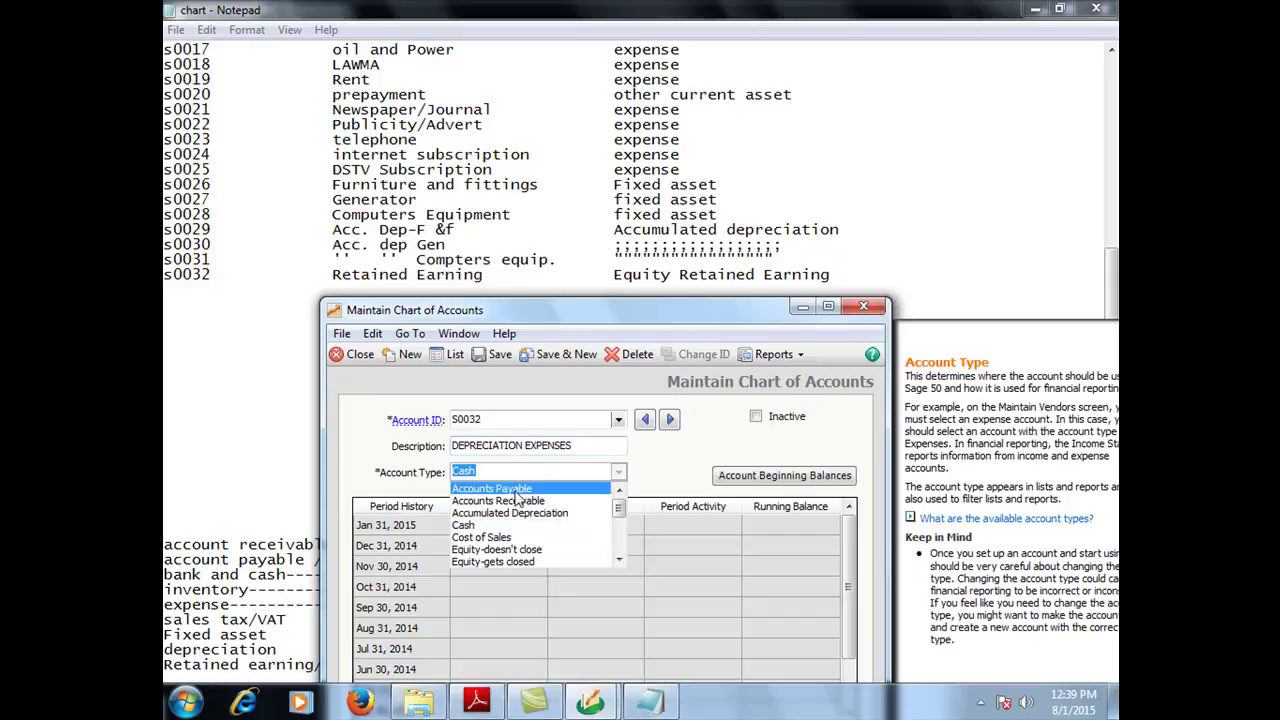
scroll(505, 515, down, 2)
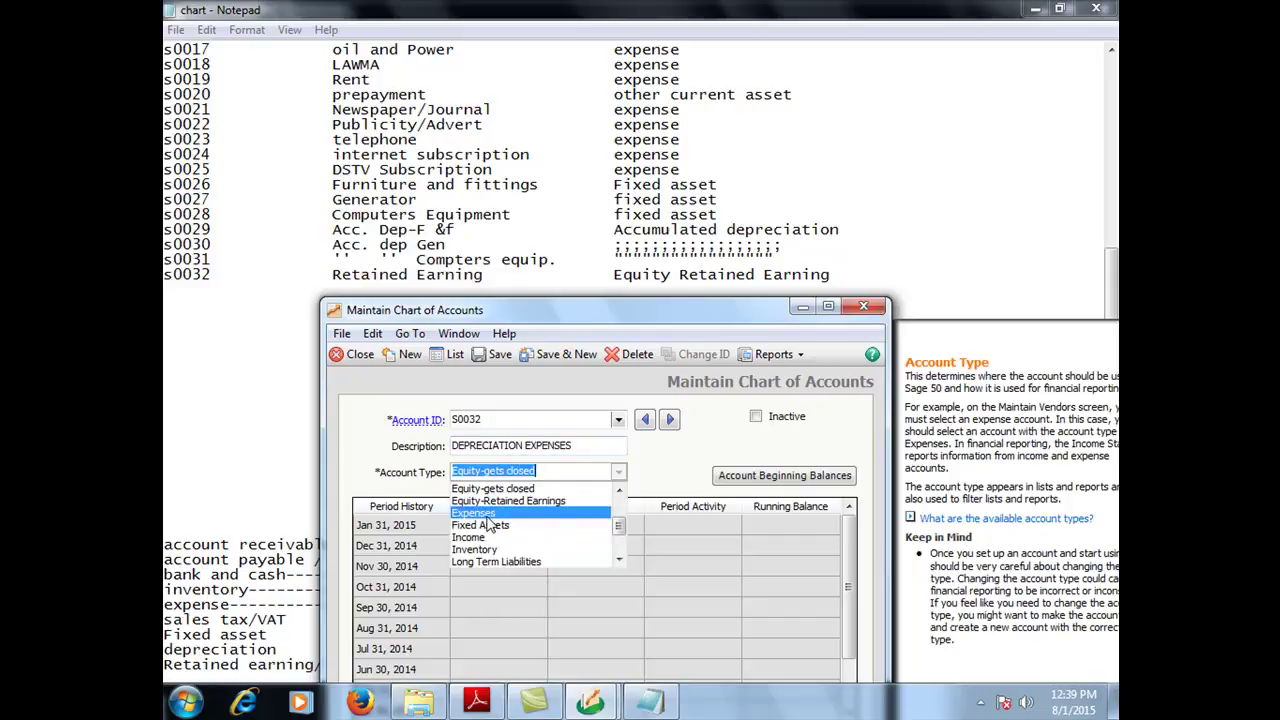
click(487, 514)
click(573, 359)
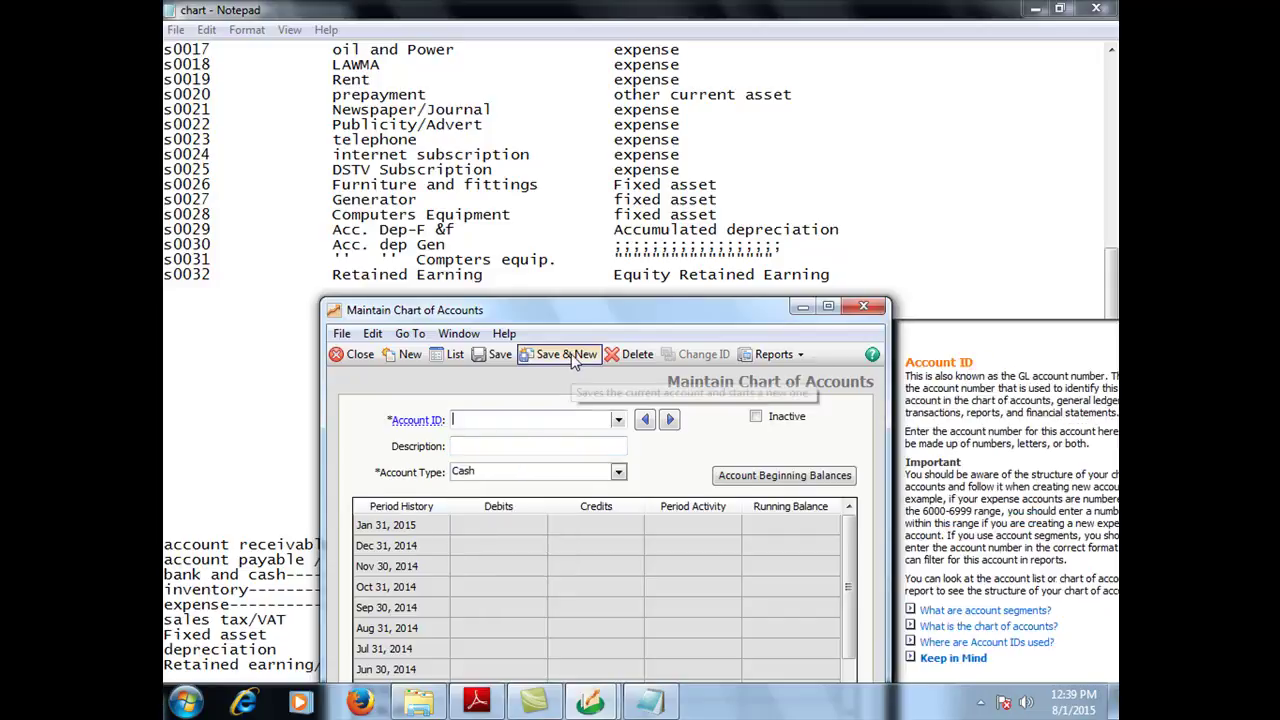
Enter account ID S0033 with the description RETAINED EARNING
right_click(597, 313)
click(461, 417)
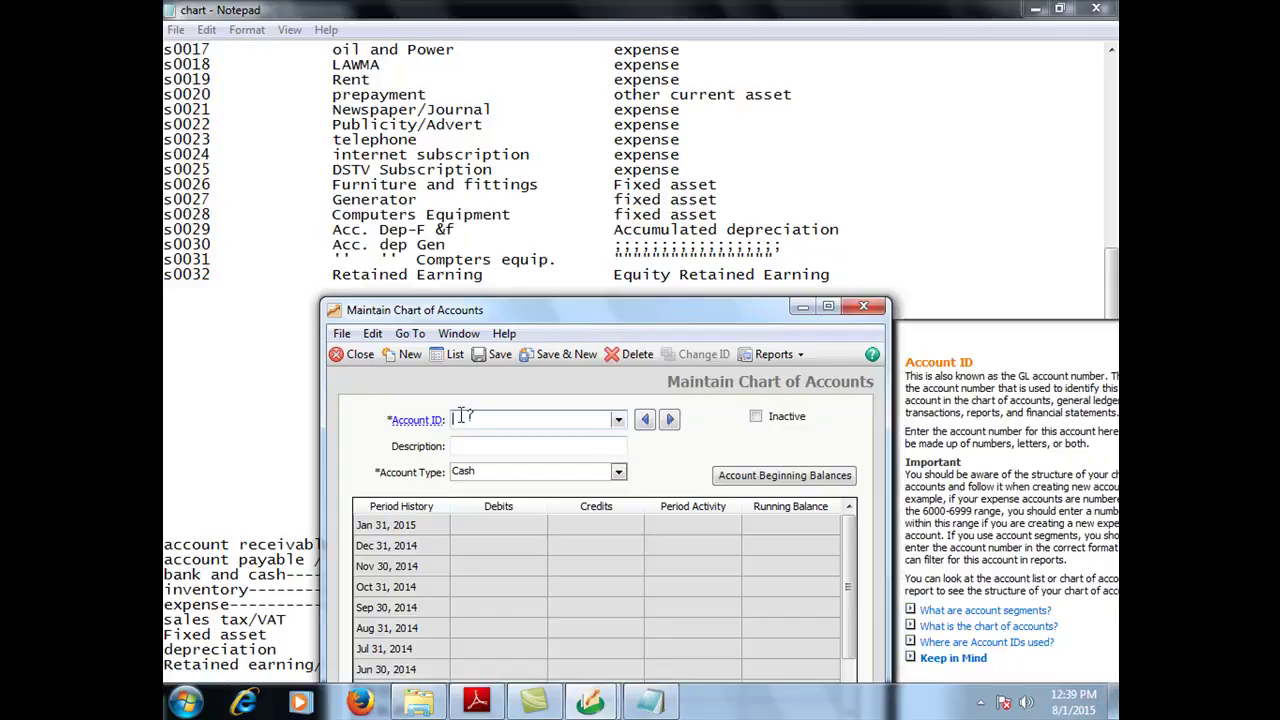
text(S00)
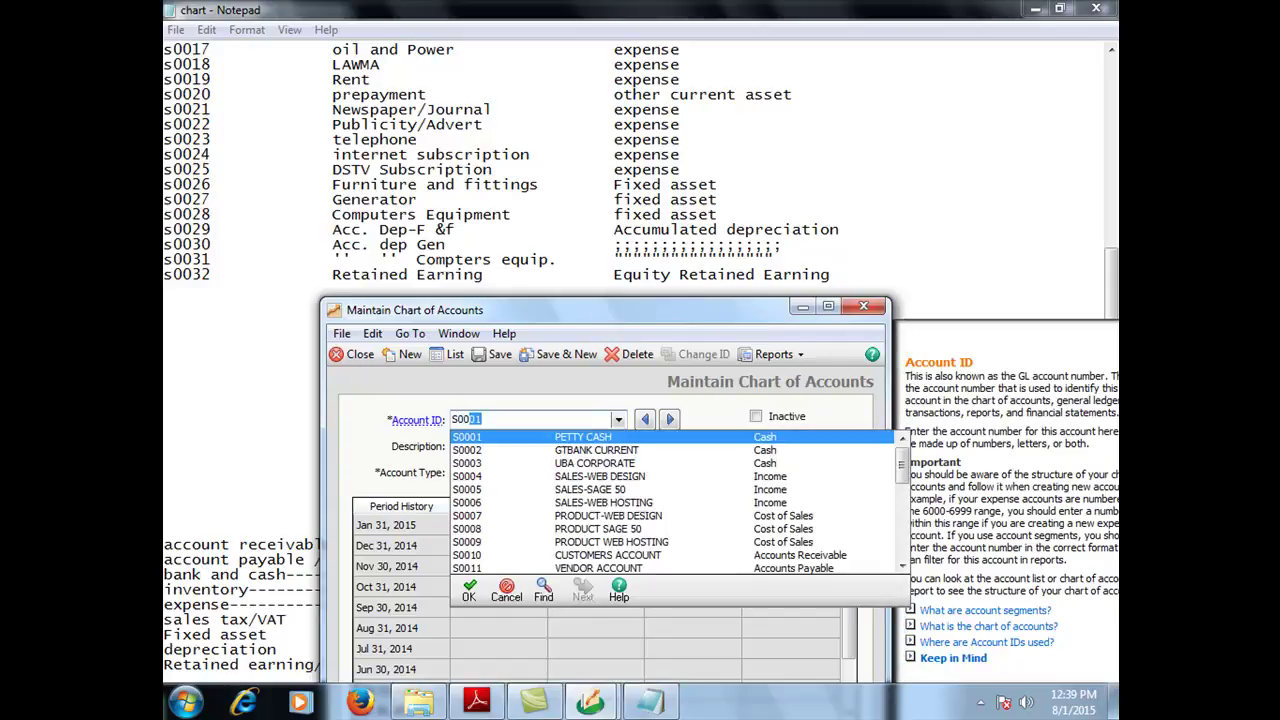
text(33)
key(Tab)
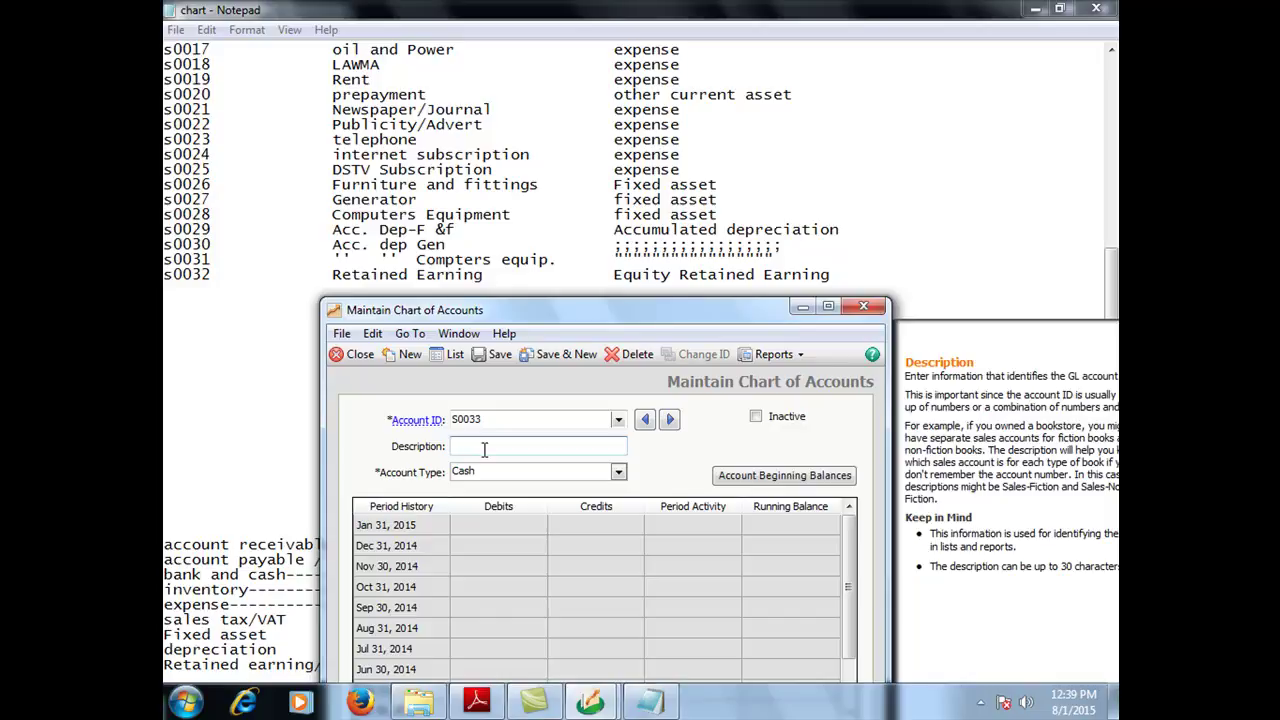
text(RETAINED EARNING)
Set the S0033 account type to Equity-Retained Earnings, save the account and close the account window
click(549, 466)
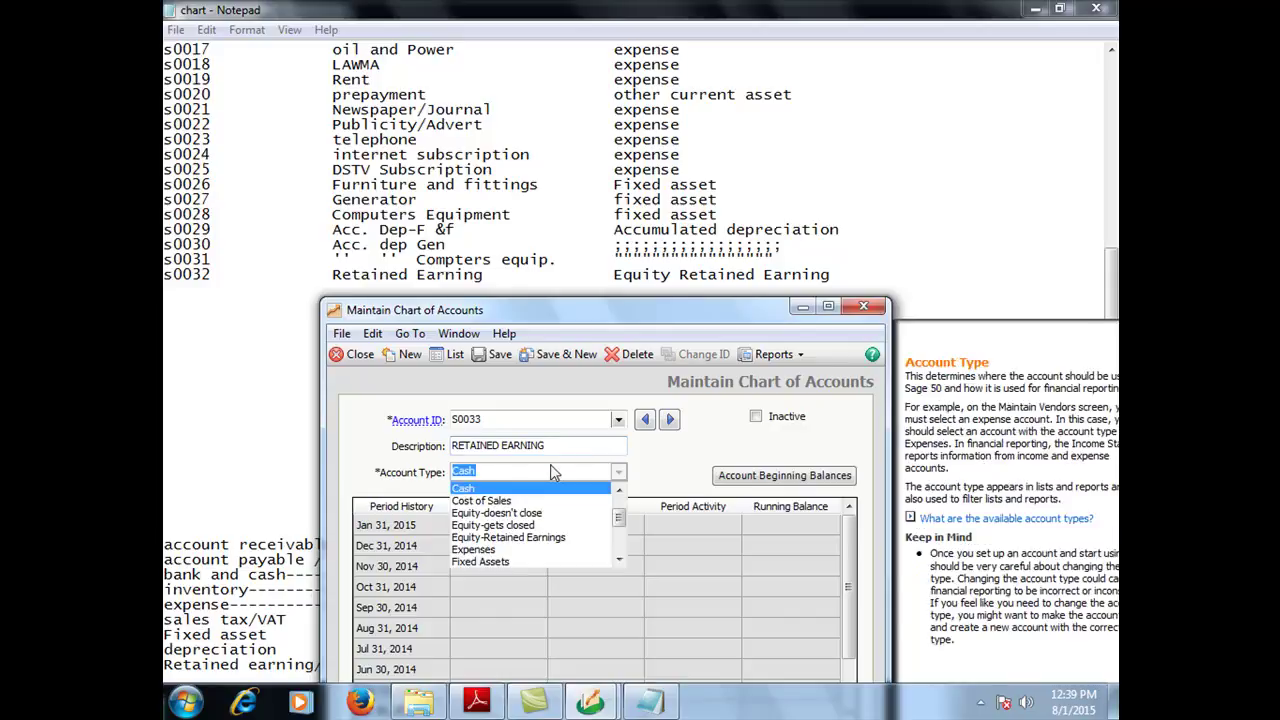
click(531, 537)
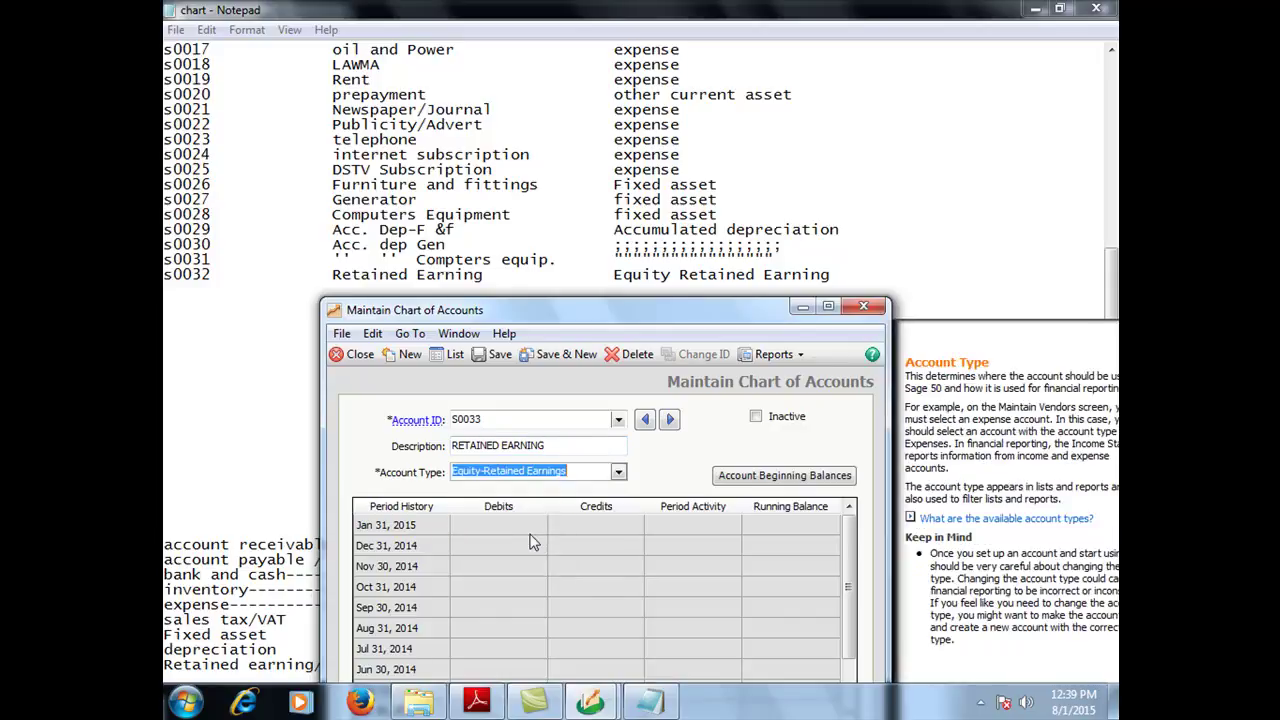
click(540, 355)
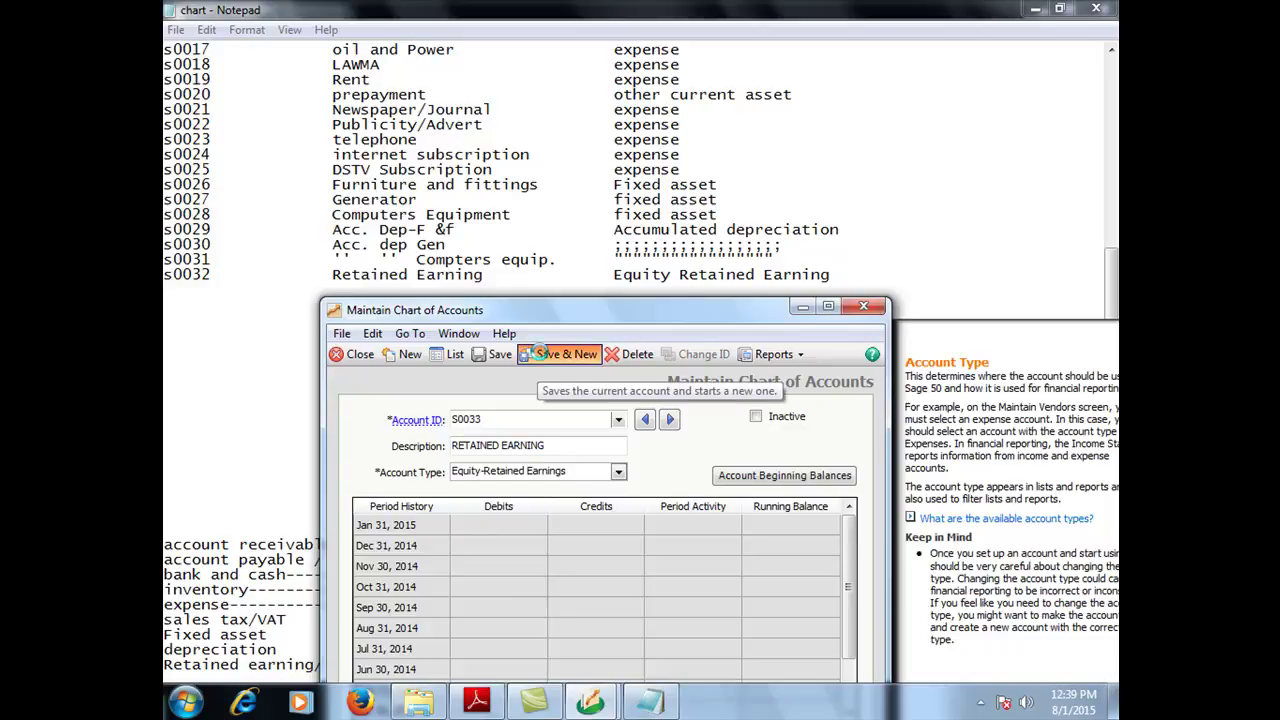
click(866, 310)
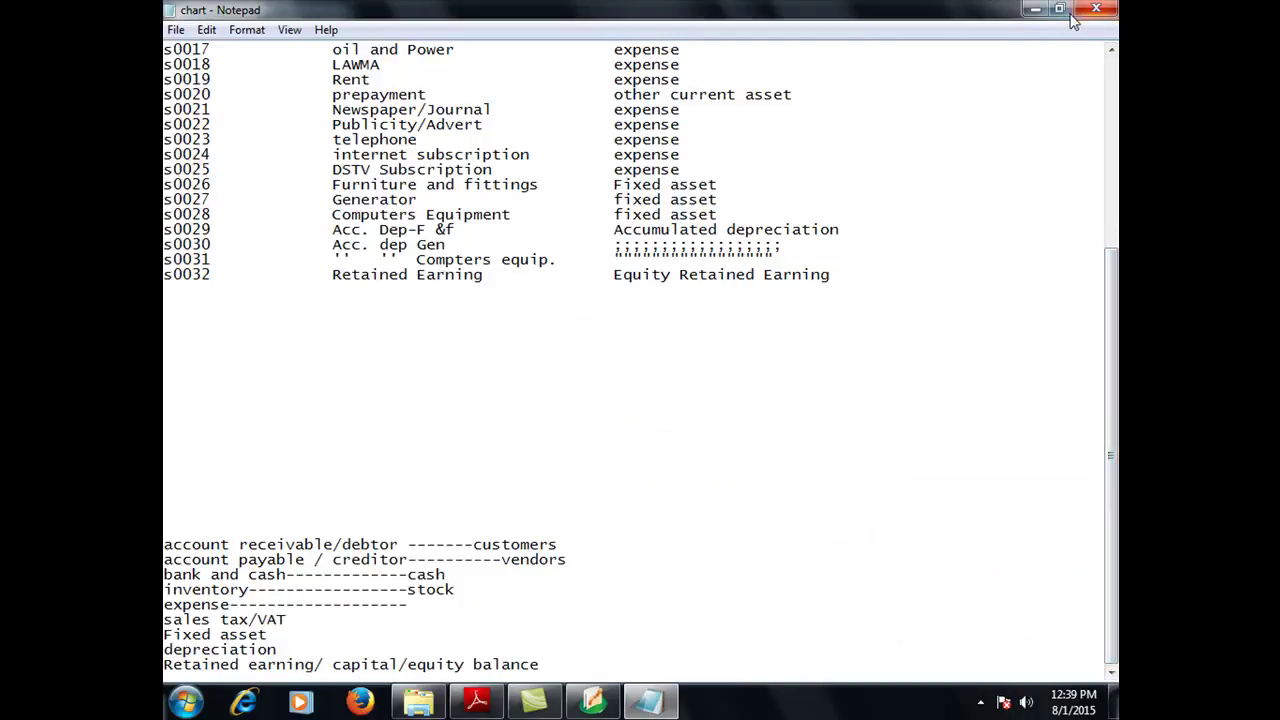
Minimize Notepad to return to the Sage 50 main window and reopen the chart of accounts maintenance window
click(1036, 12)
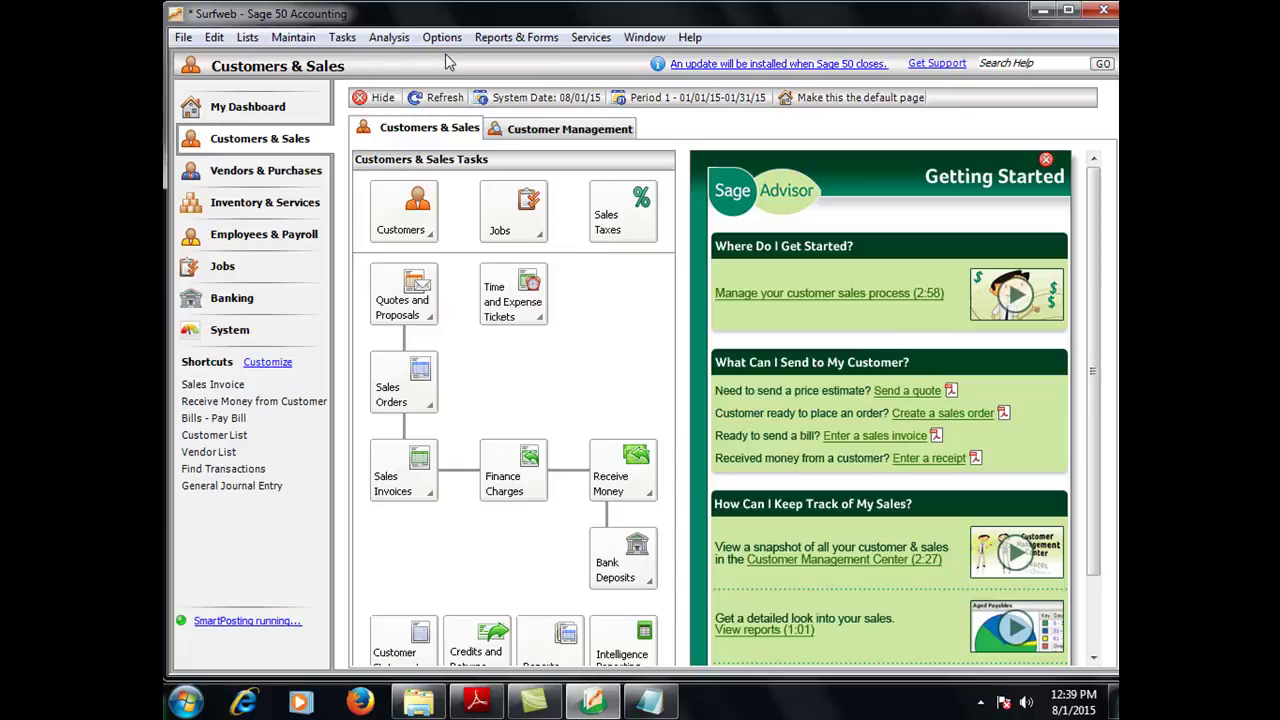
click(293, 37)
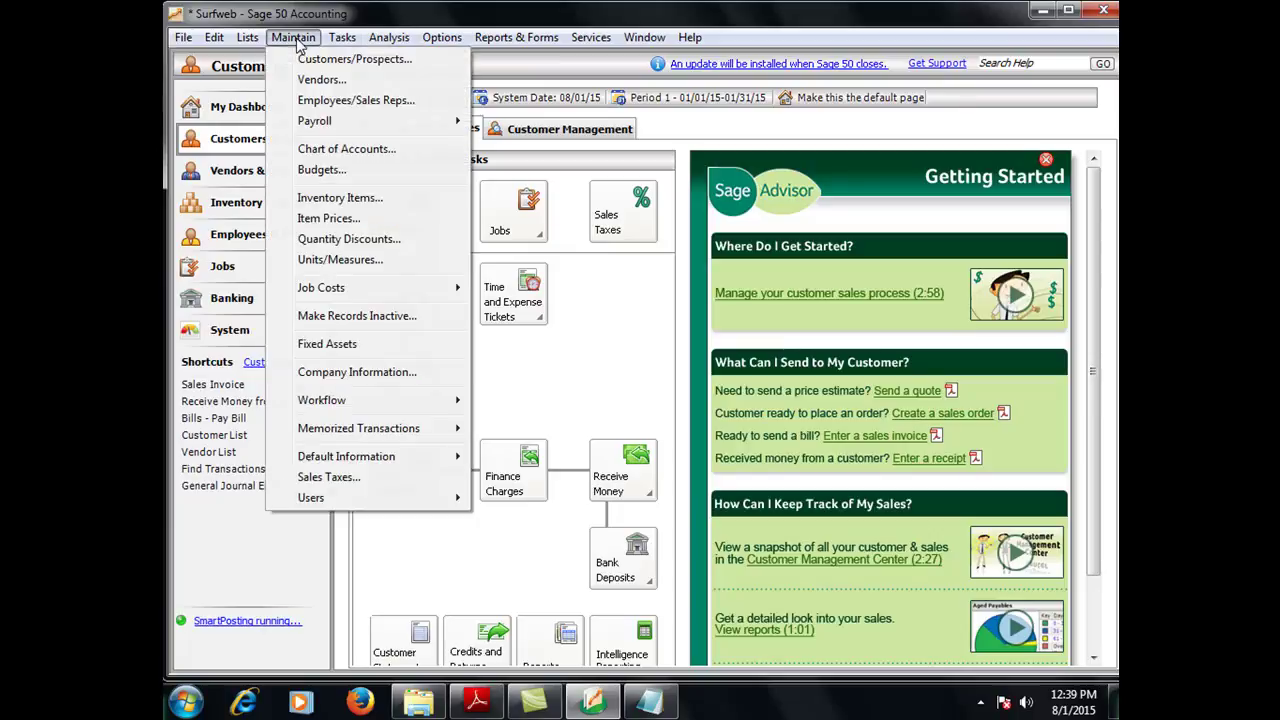
click(337, 149)
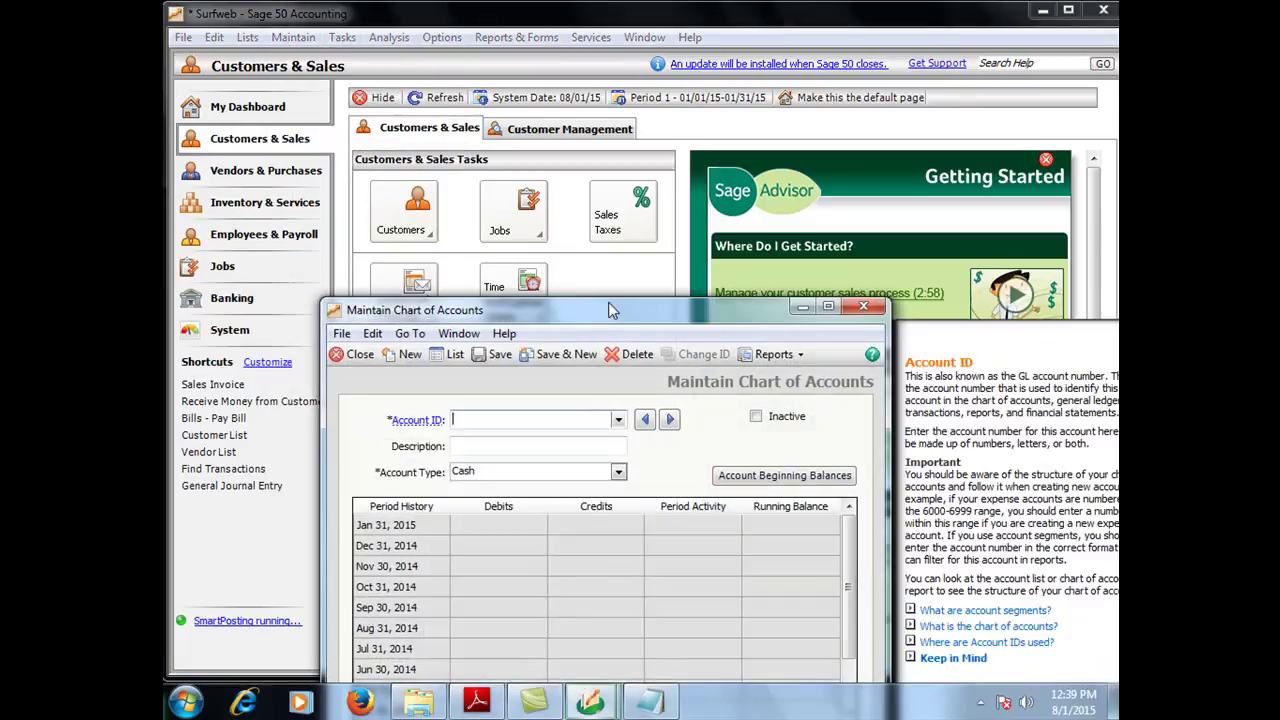
Browse the existing accounts, bring up the record of account S0012 and close the account window
click(617, 421)
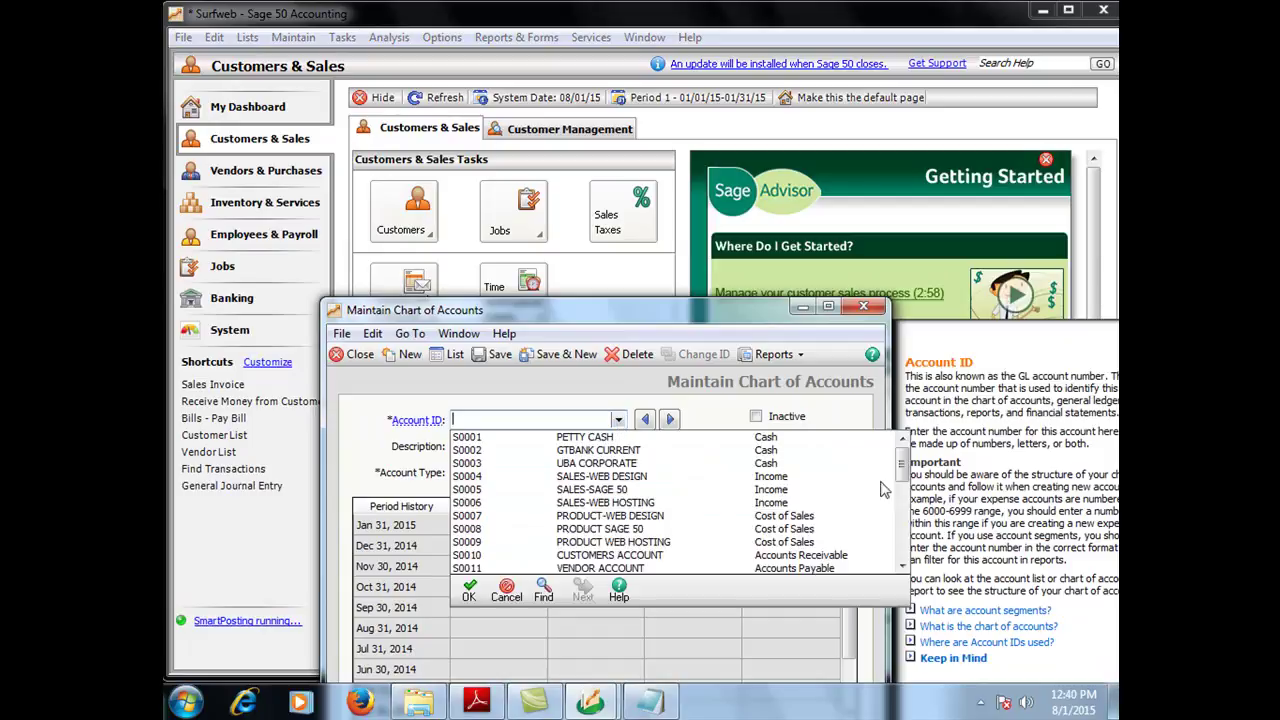
scroll(903, 567, down, 3)
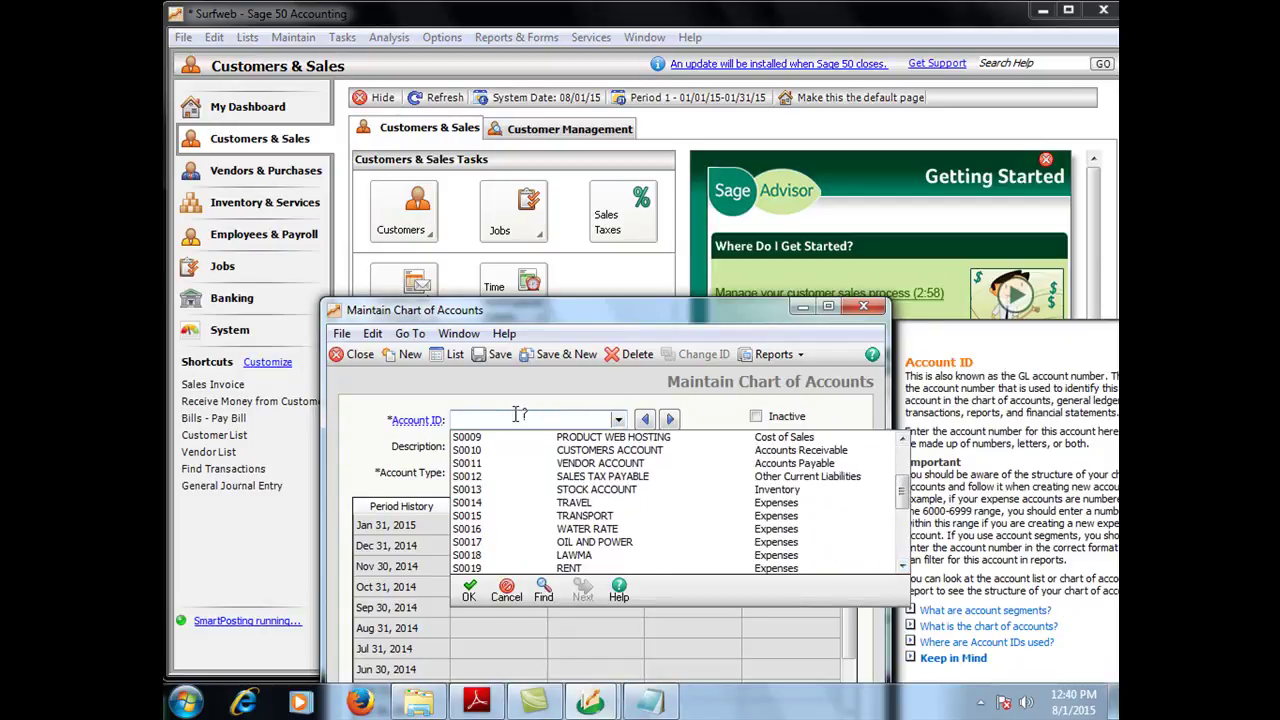
text(S0012)
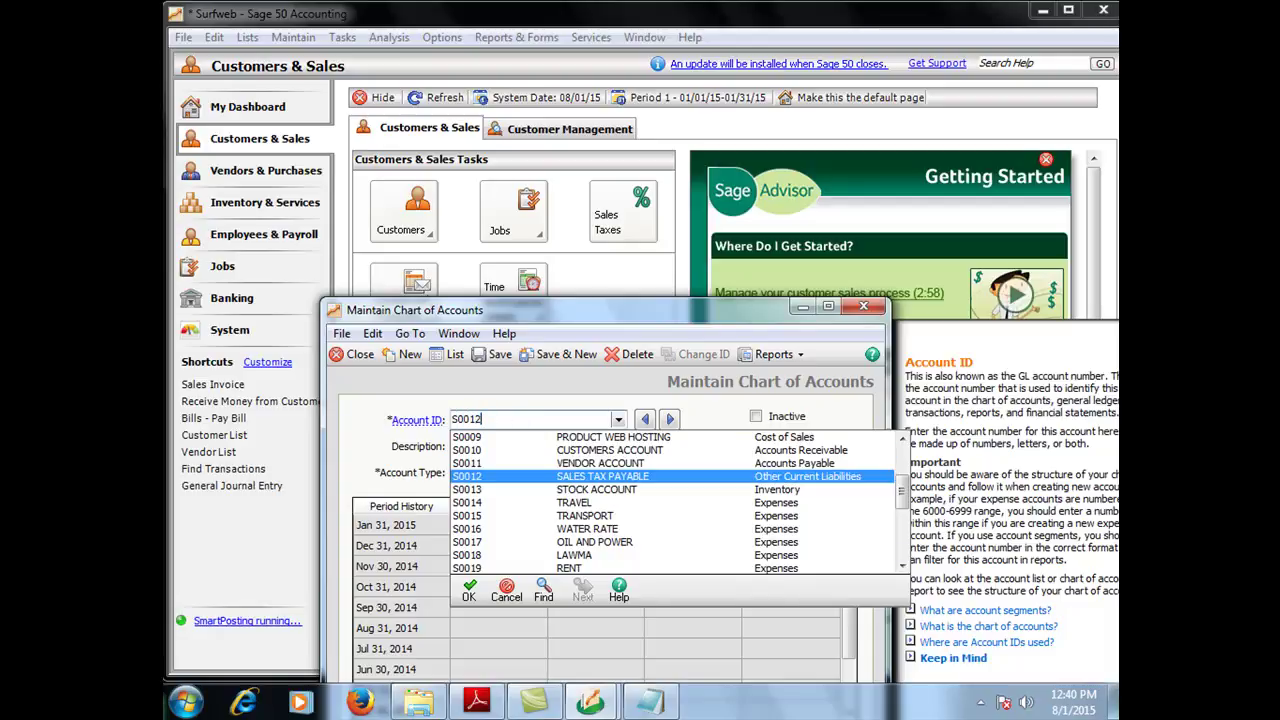
key(Tab)
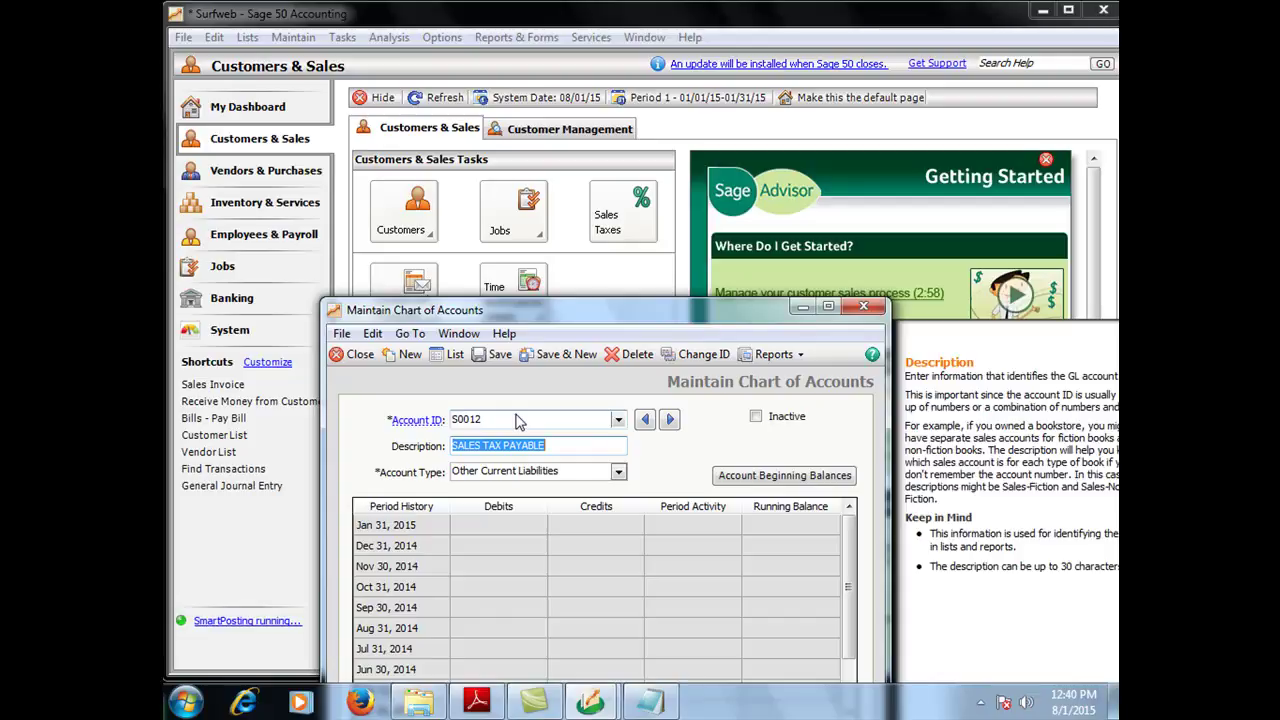
click(860, 308)
Display the Chart of Accounts report from the General Ledger reports
click(521, 38)
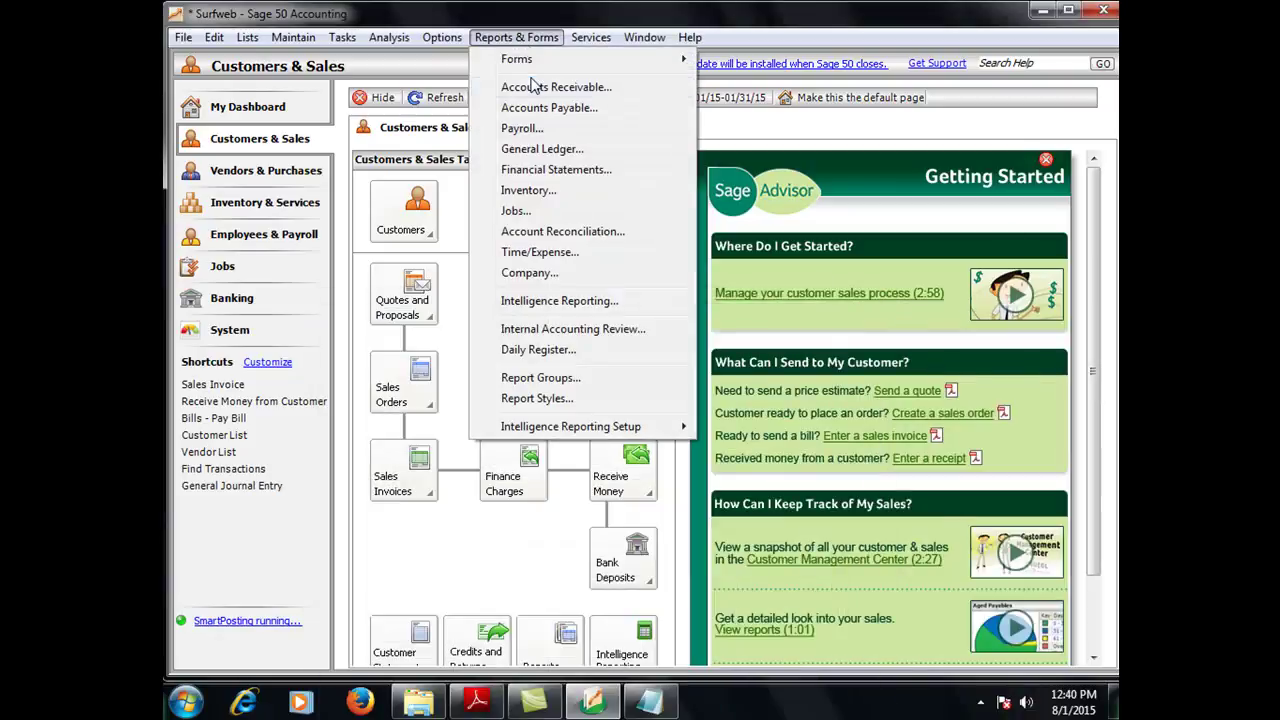
click(541, 149)
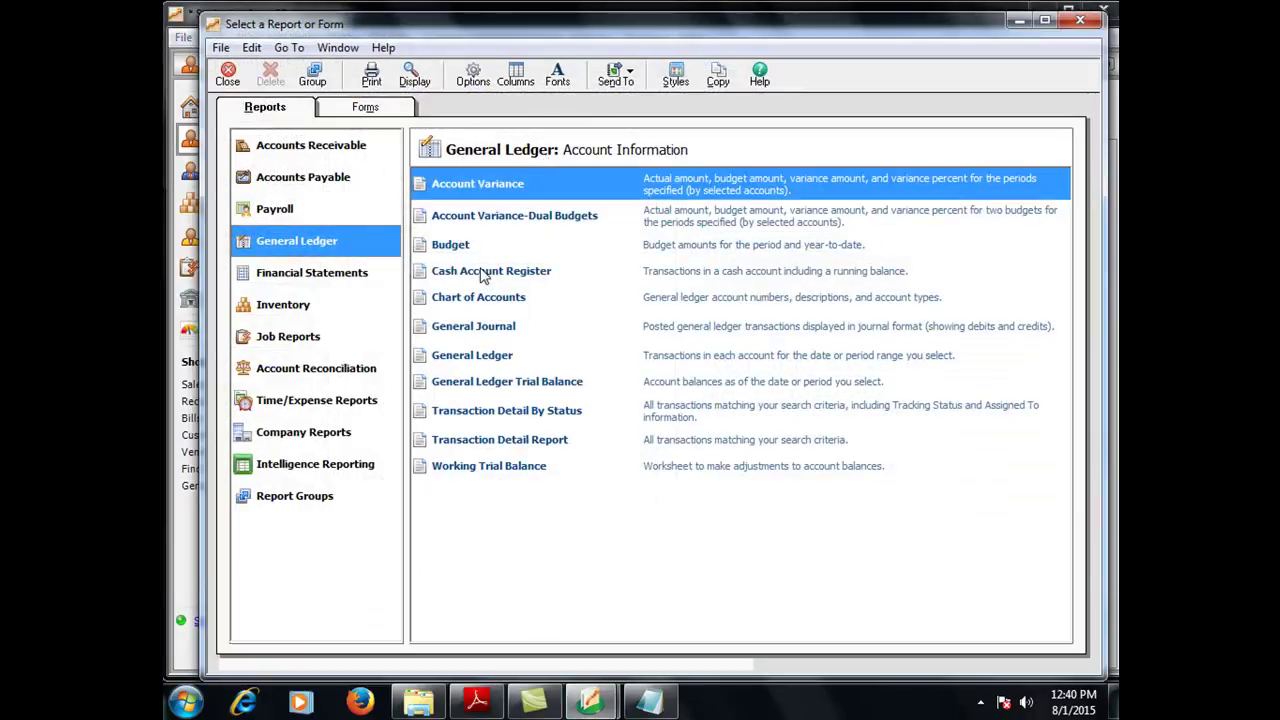
double_click(469, 298)
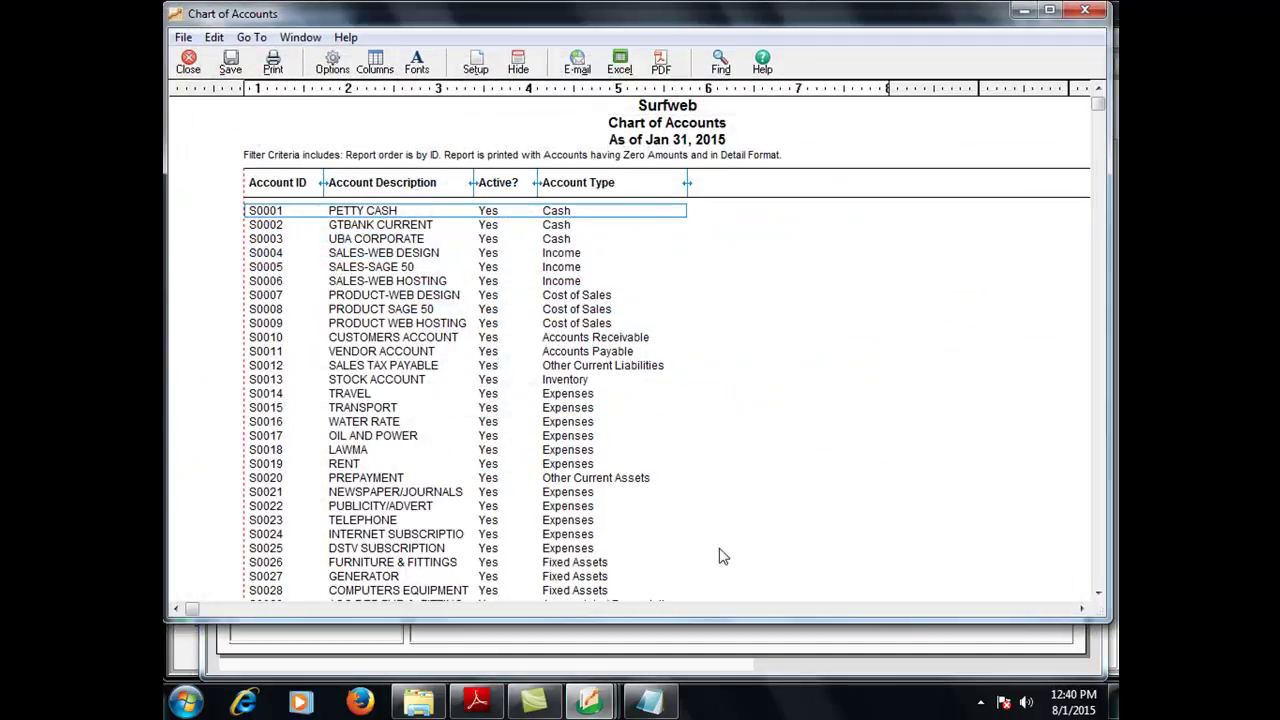
Review the IDs, descriptions and types of all accounts in the report from first to last, and close the report
click(1098, 593)
click(1098, 594)
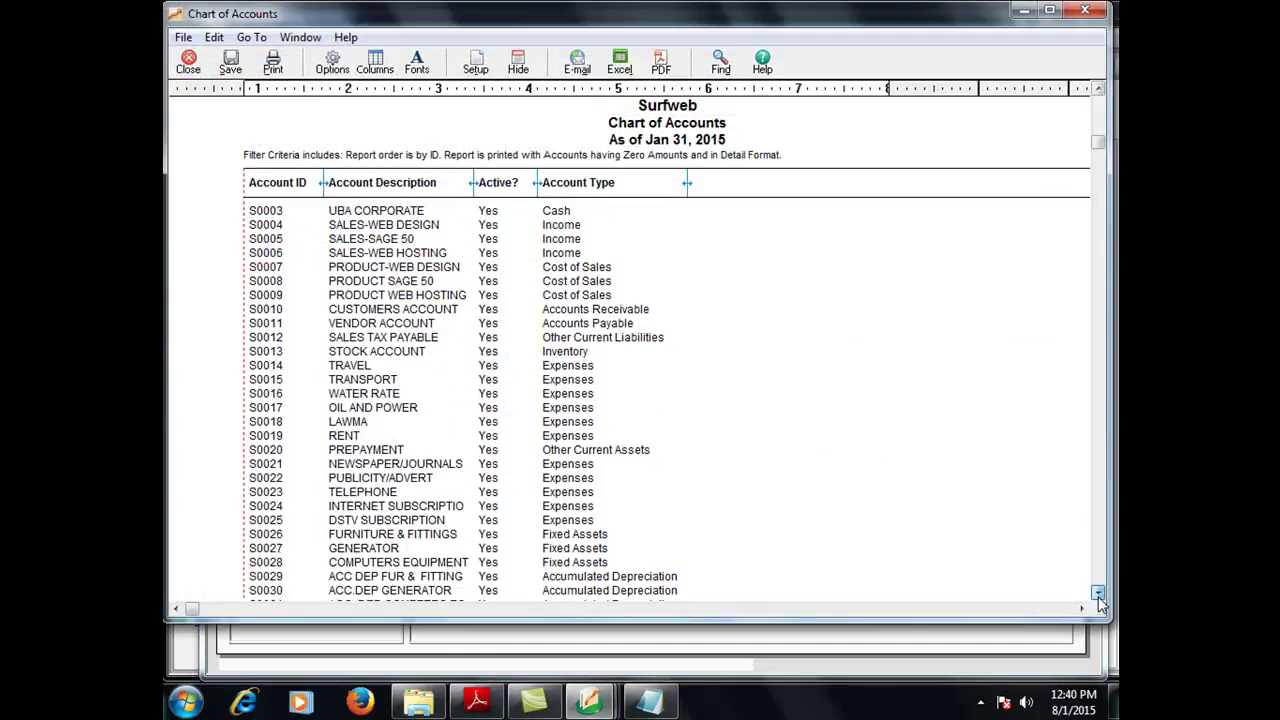
click(1098, 594)
click(1098, 594)
click(1098, 594)
click(1098, 594)
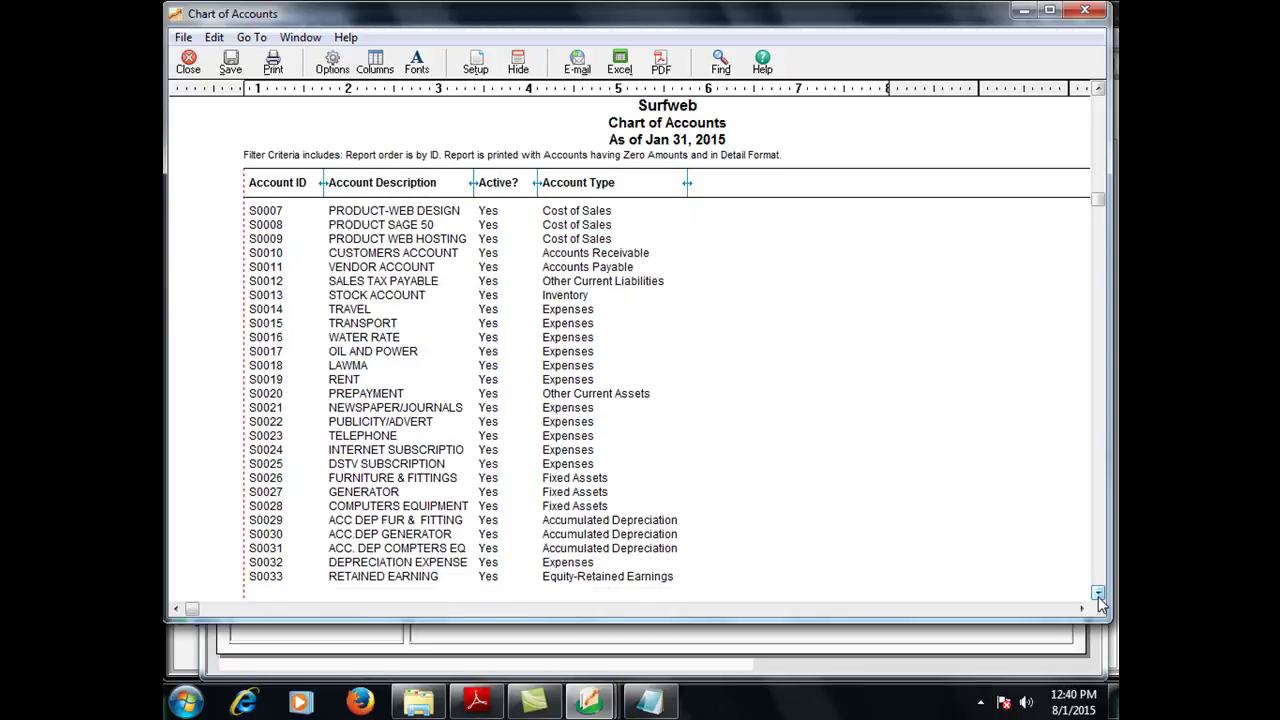
click(1098, 594)
click(1098, 594)
click(1098, 594)
click(1098, 594)
click(1098, 594)
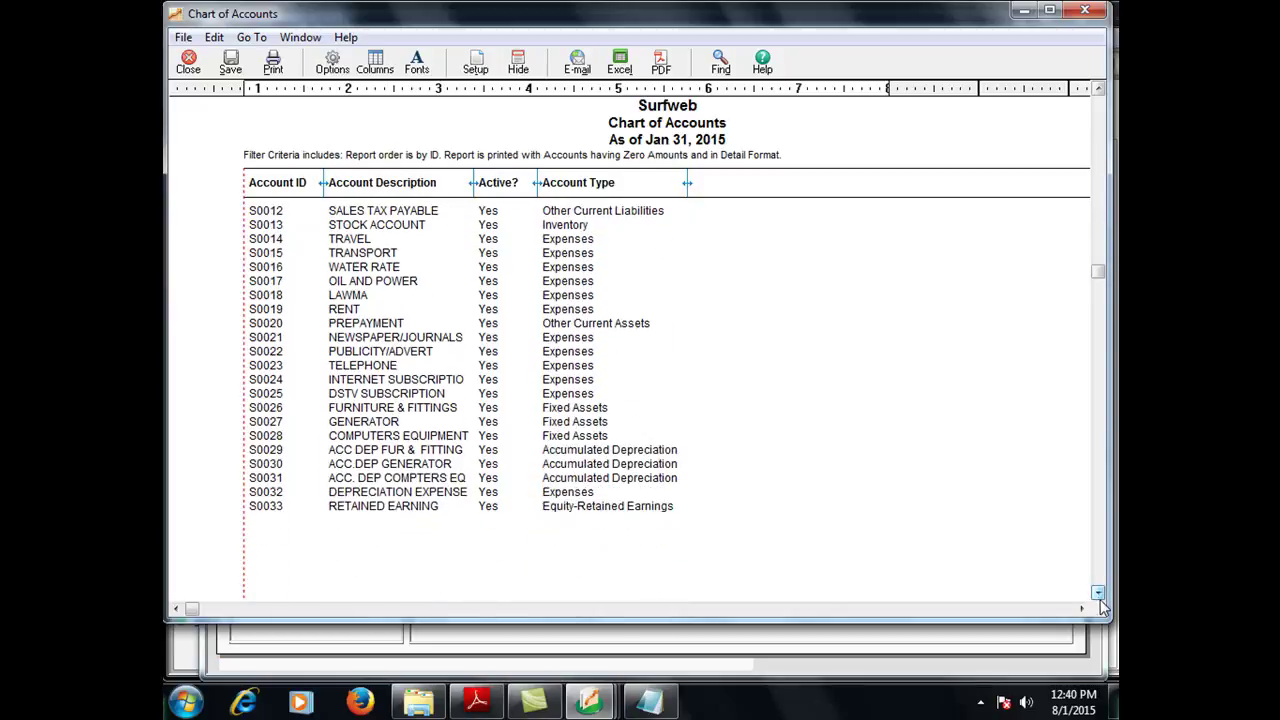
drag(1098, 92, 1098, 92)
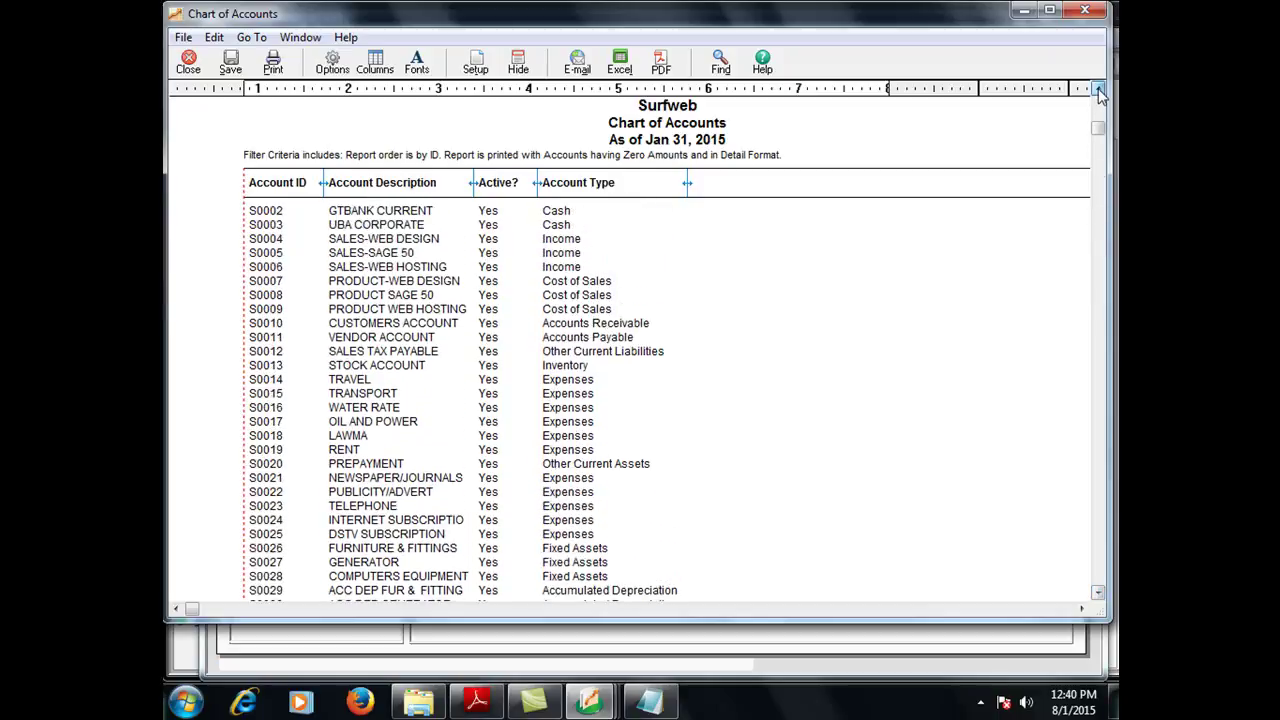
click(1098, 92)
click(1099, 92)
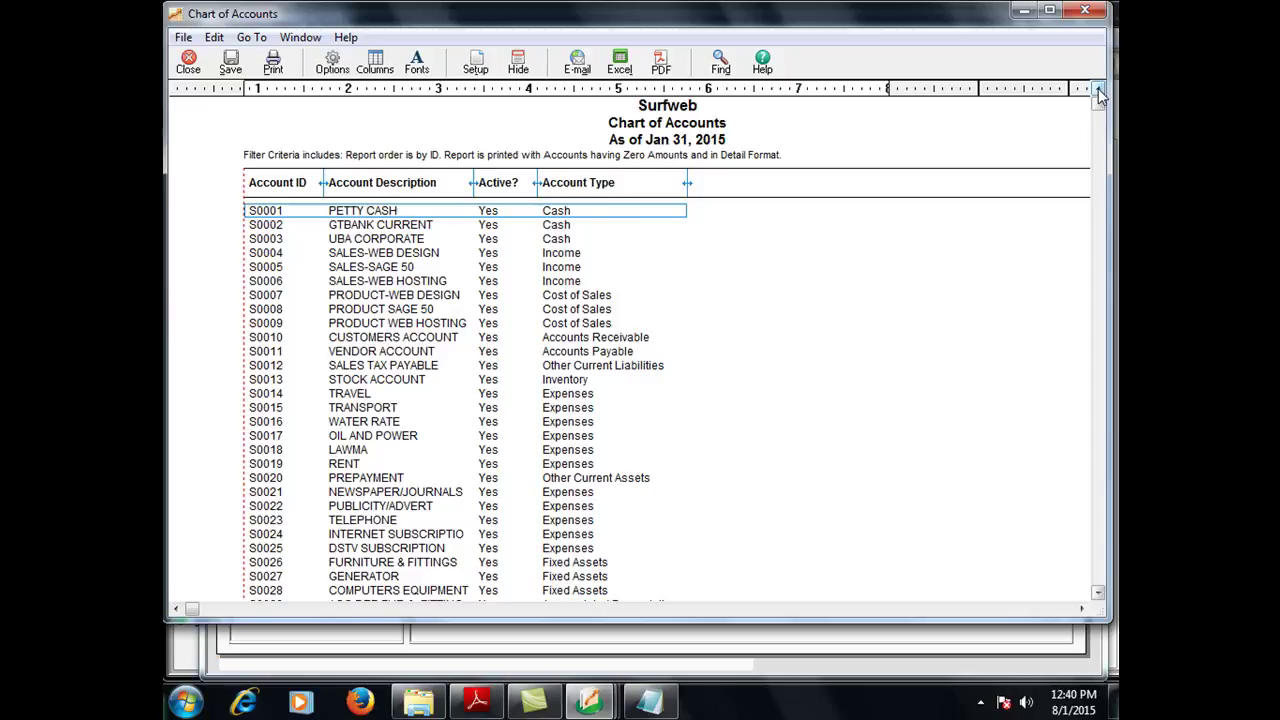
click(189, 63)
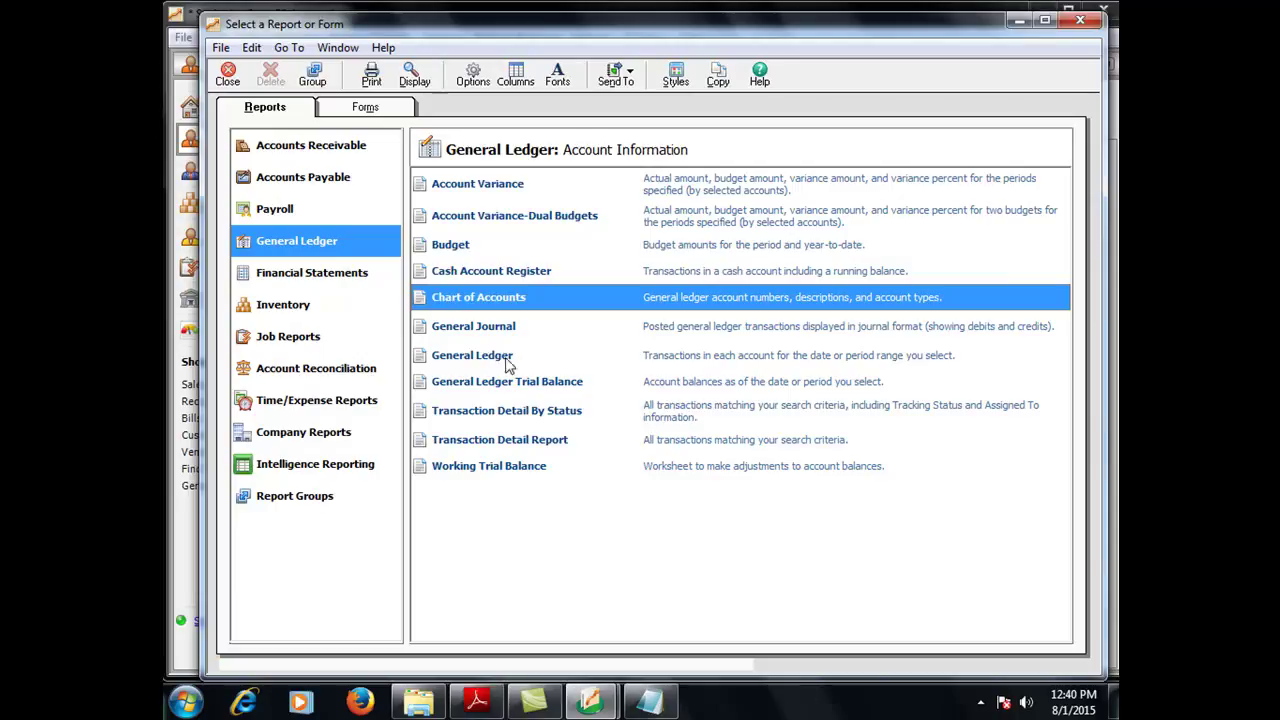
View the General Ledger Trial Balance report without the Sage Advisor pop-up, and close both the report and the report selection window
click(482, 334)
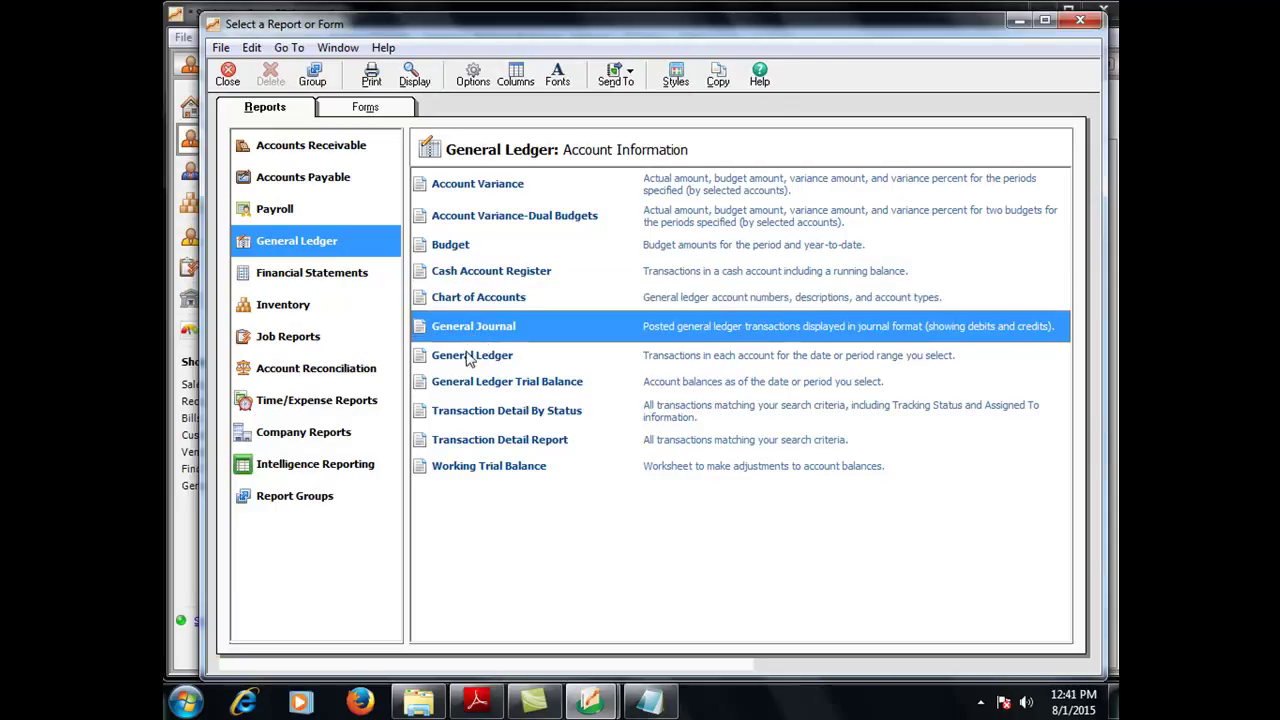
click(470, 358)
click(463, 387)
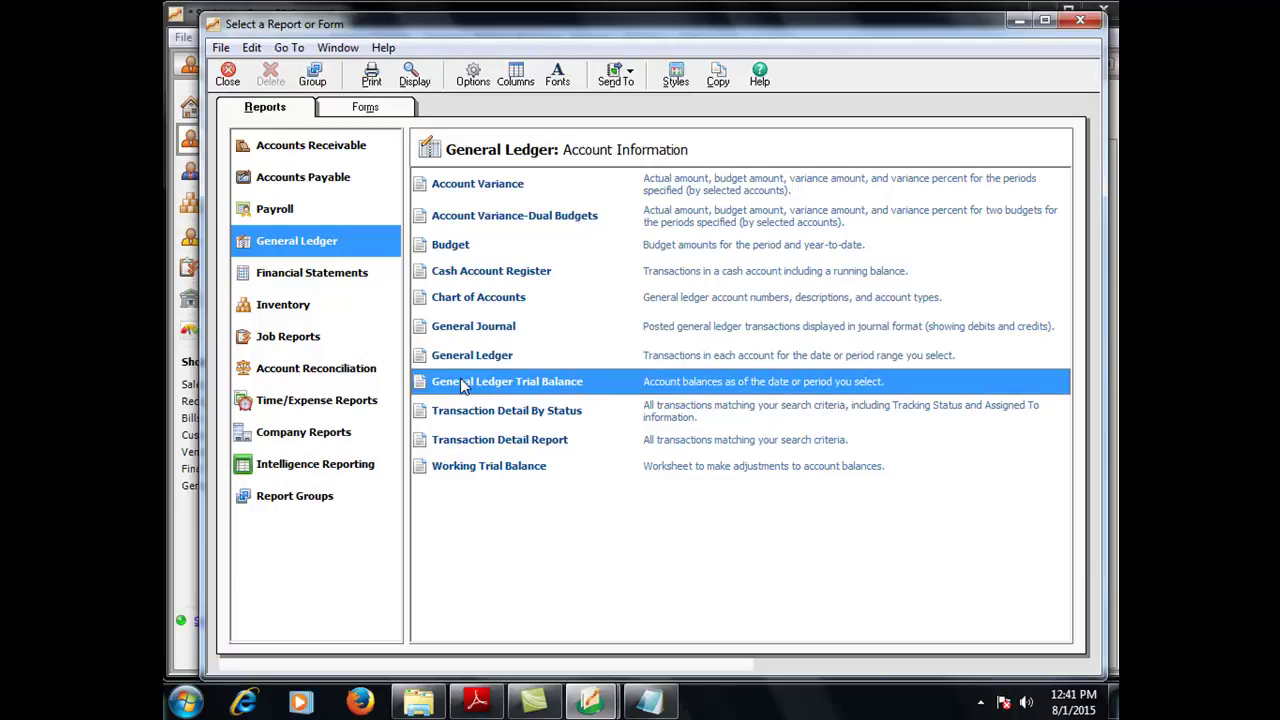
double_click(463, 386)
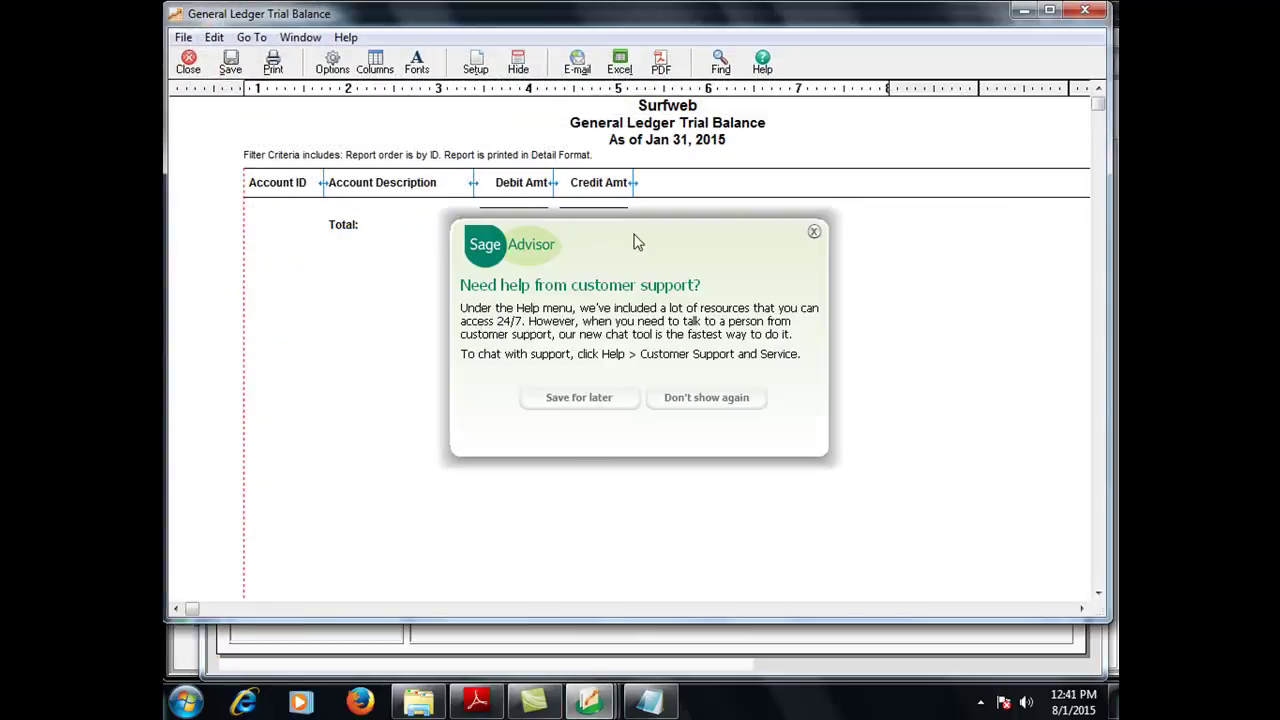
click(817, 236)
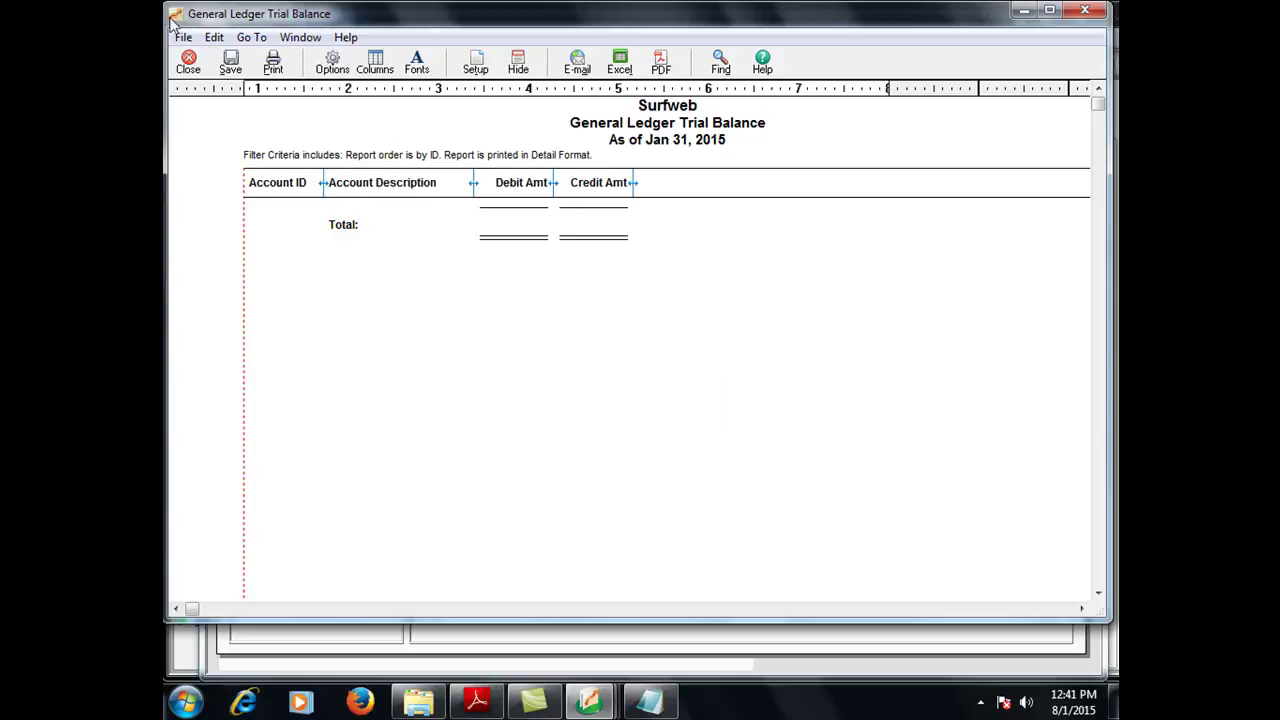
click(192, 66)
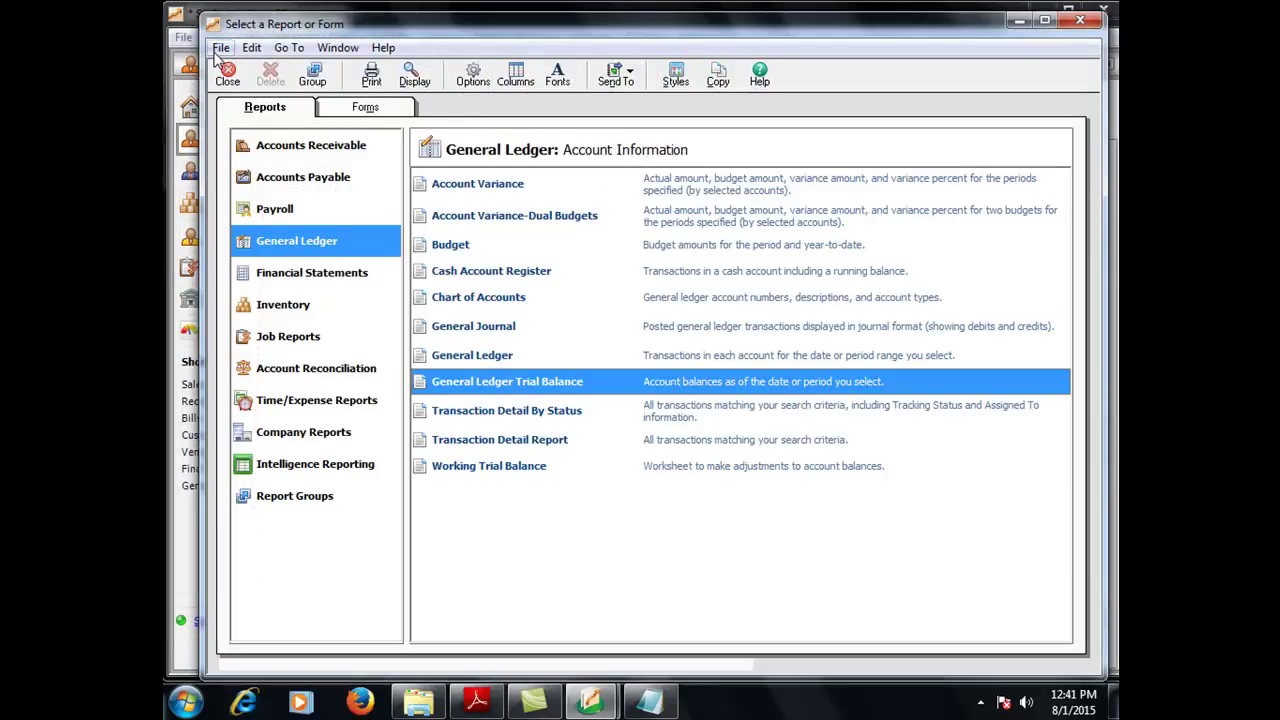
click(227, 73)
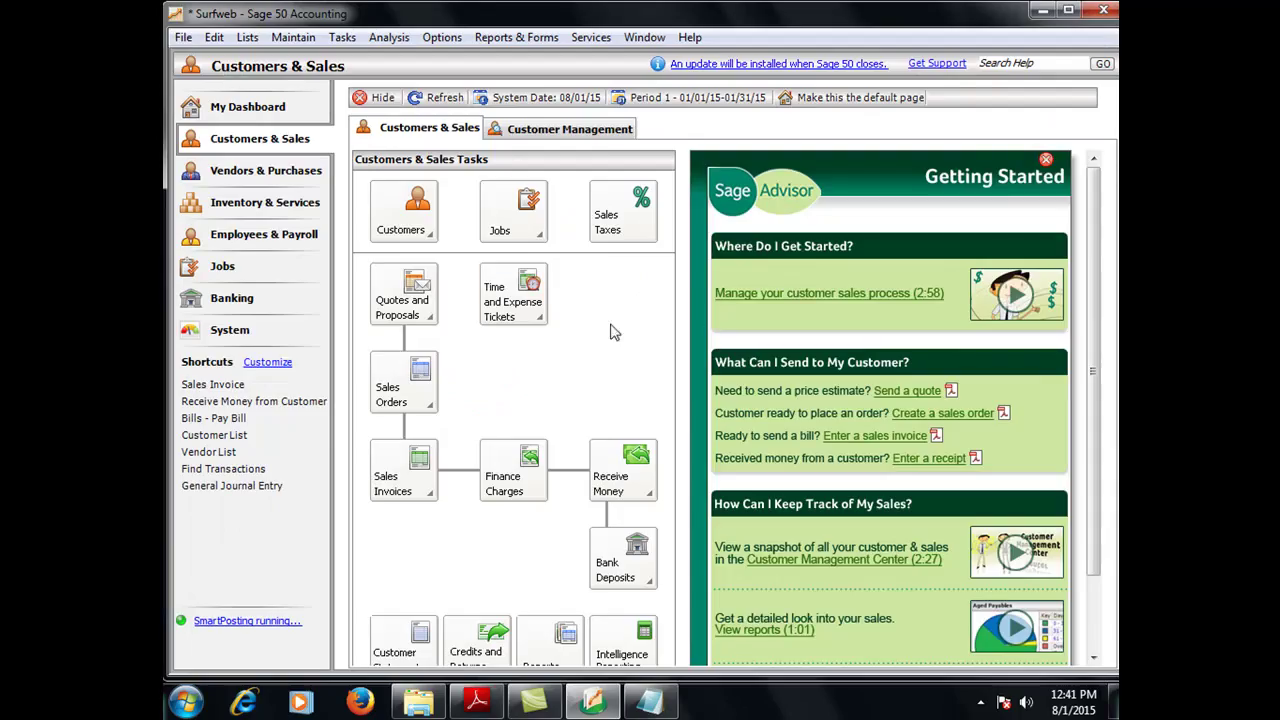